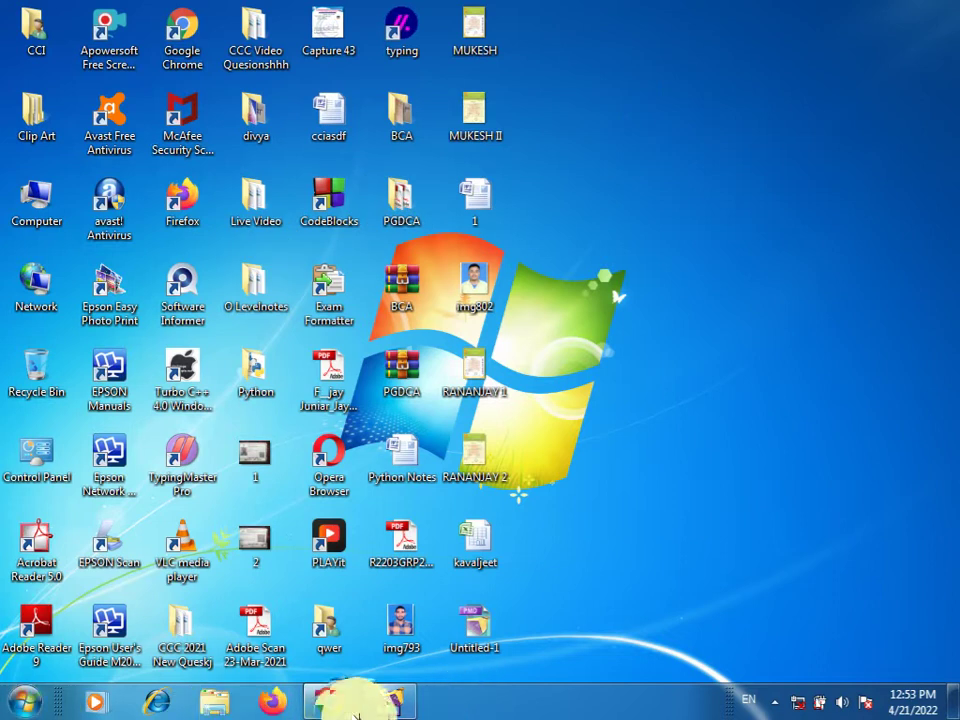
# Look at the popular uploads on the CCI Education Nagra YouTube channel and switch to Adobe PageMaker.
pyautogui.click(337, 708)
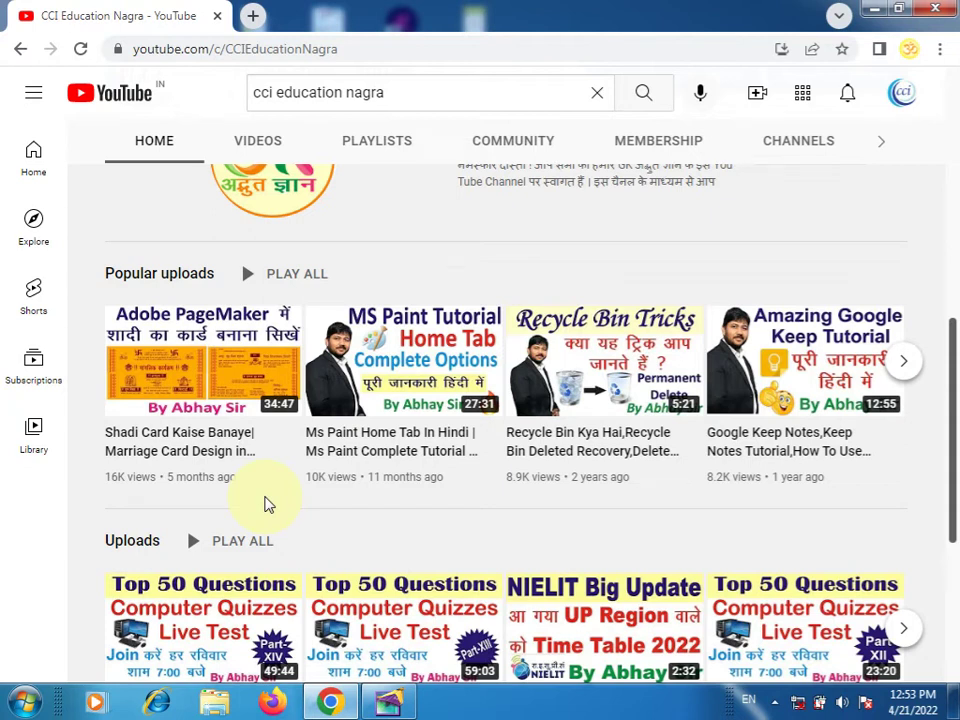
pyautogui.moveTo(129, 493)
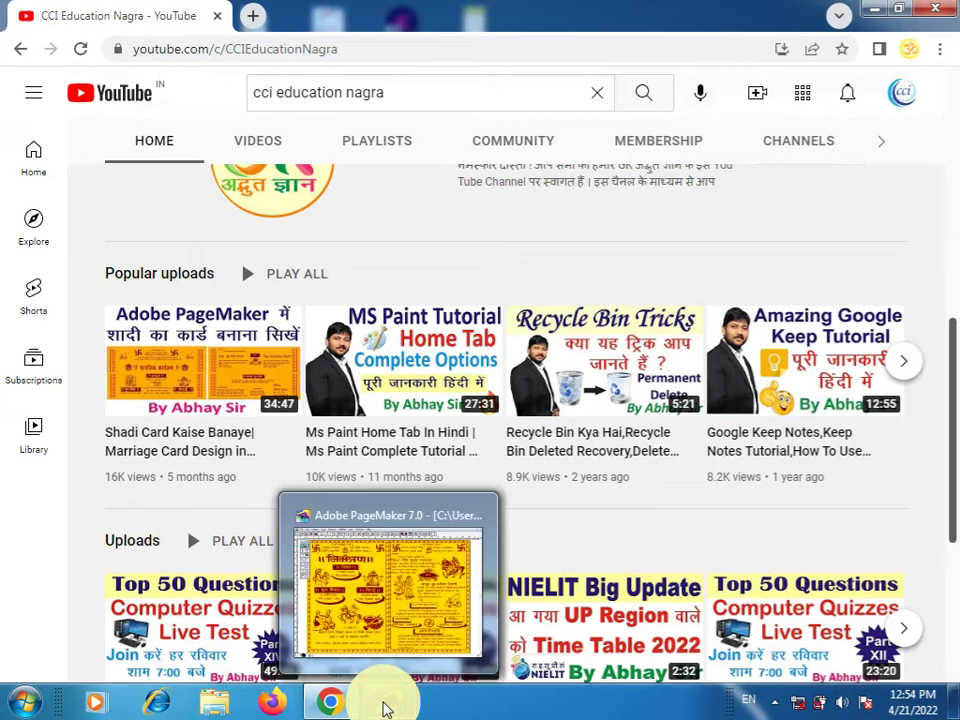
pyautogui.click(386, 708)
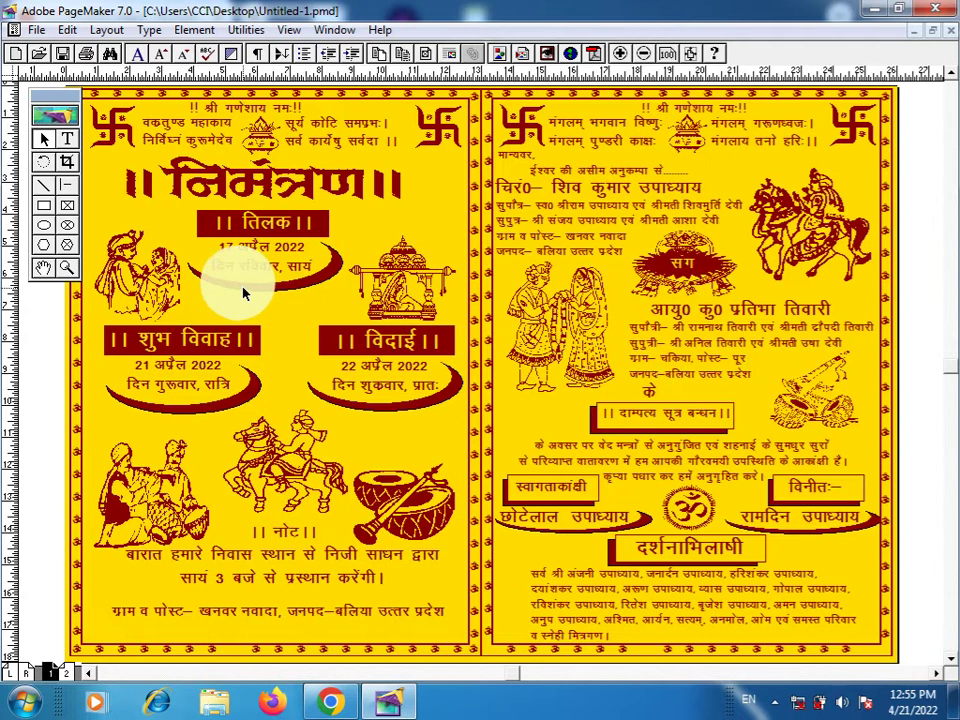
# Examine the blank page 2 at actual size and fitted to the window, and compare it with the finished invitation on page 1.
pyautogui.click(66, 674)
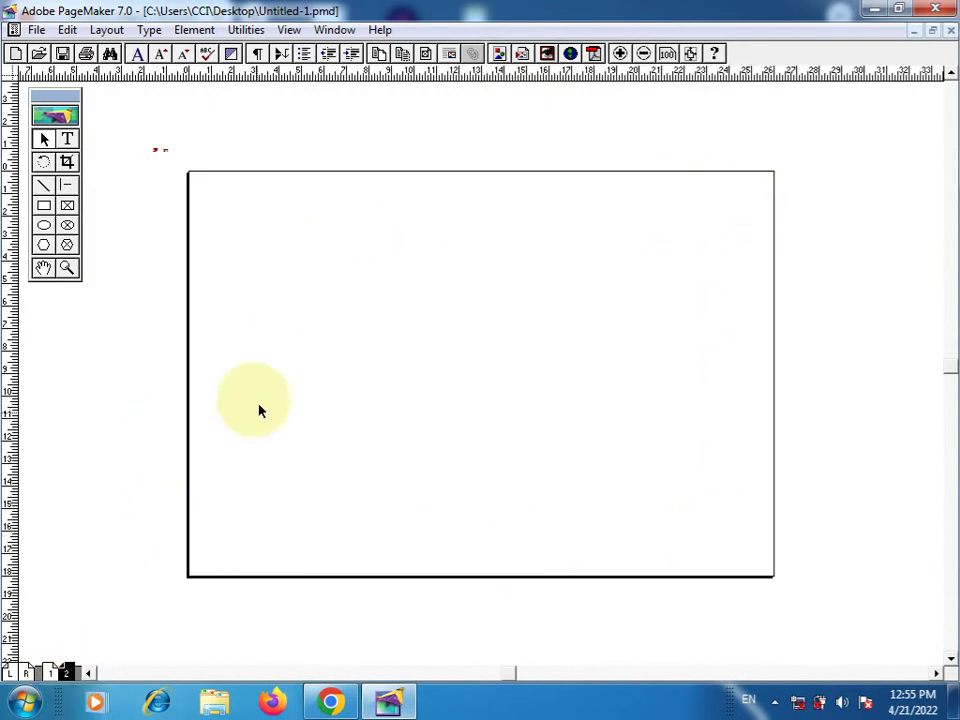
pyautogui.click(208, 576)
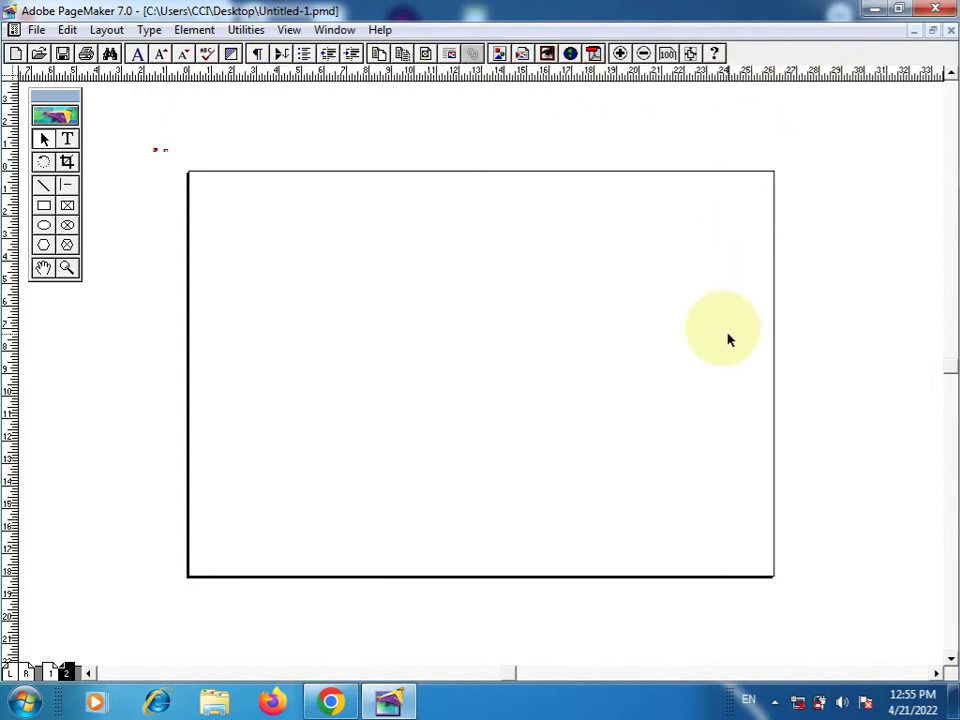
pyautogui.click(664, 56)
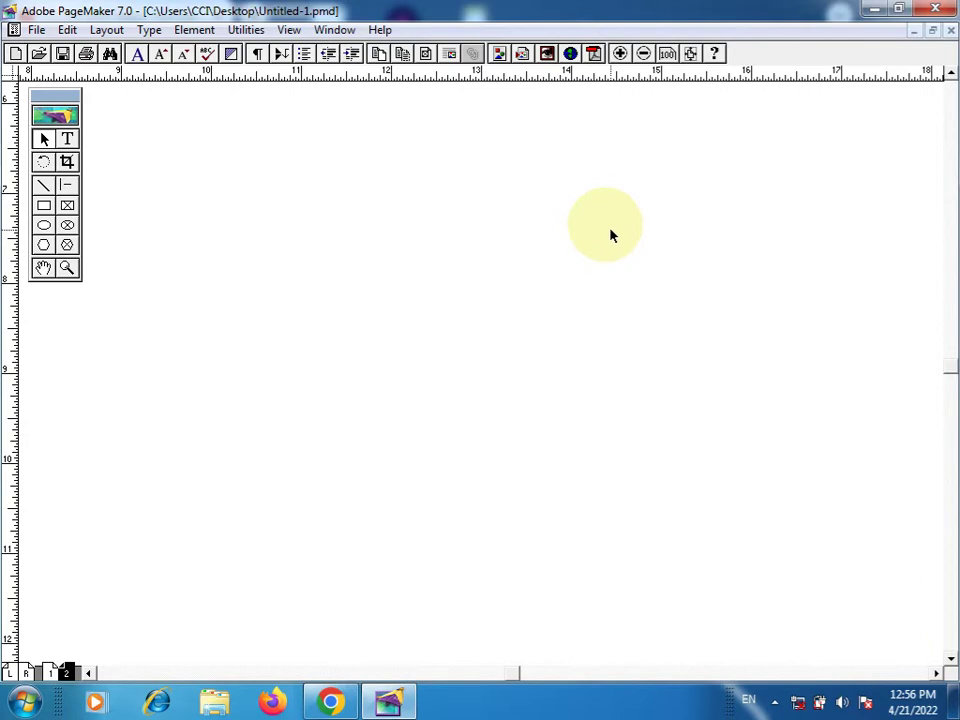
pyautogui.click(689, 57)
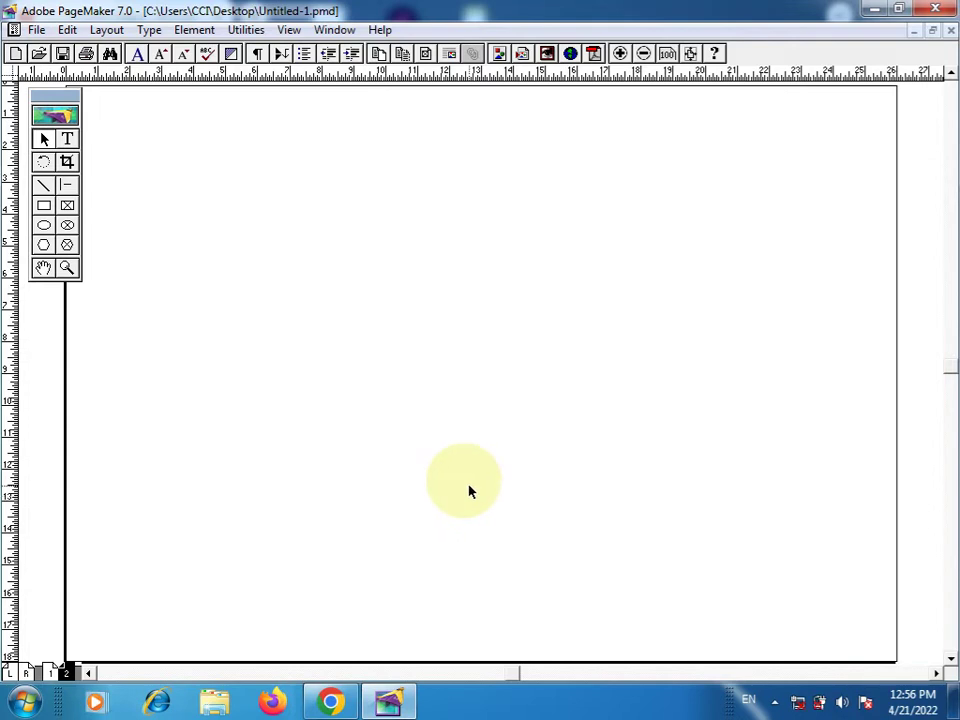
pyautogui.click(53, 676)
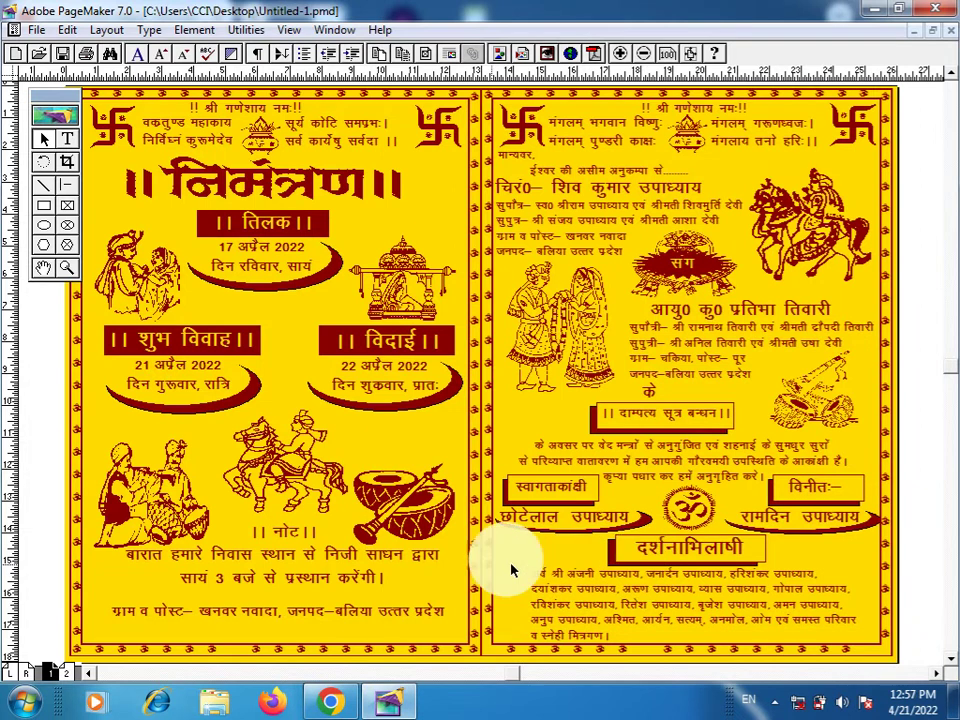
# Draw a rectangle covering the whole of blank page 2 and line up its left edge with the page border.
pyautogui.click(65, 676)
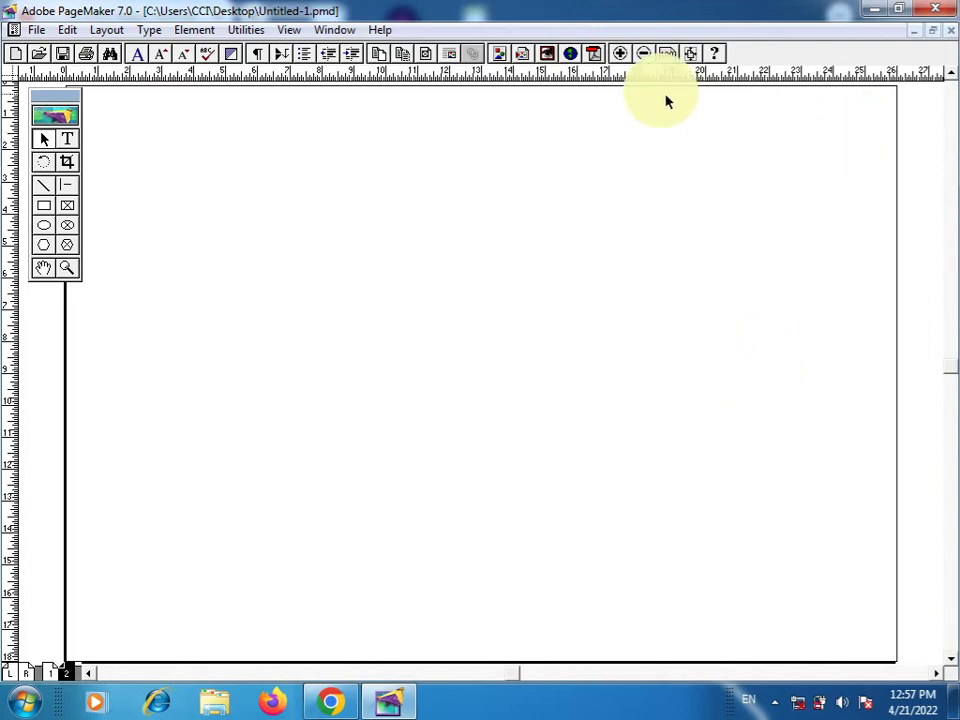
pyautogui.click(644, 54)
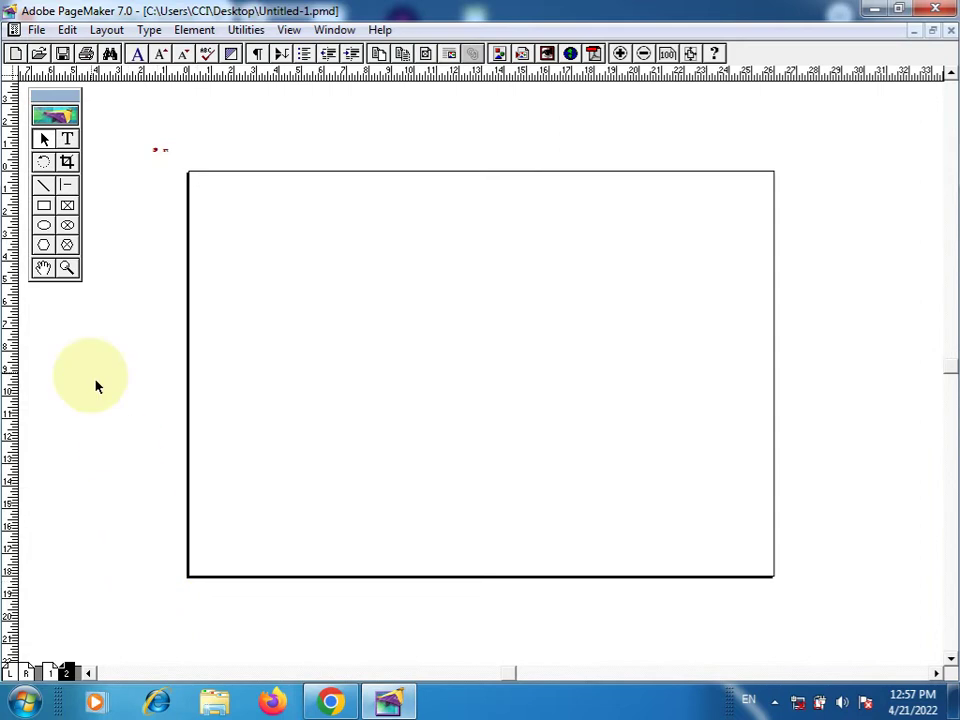
pyautogui.click(45, 207)
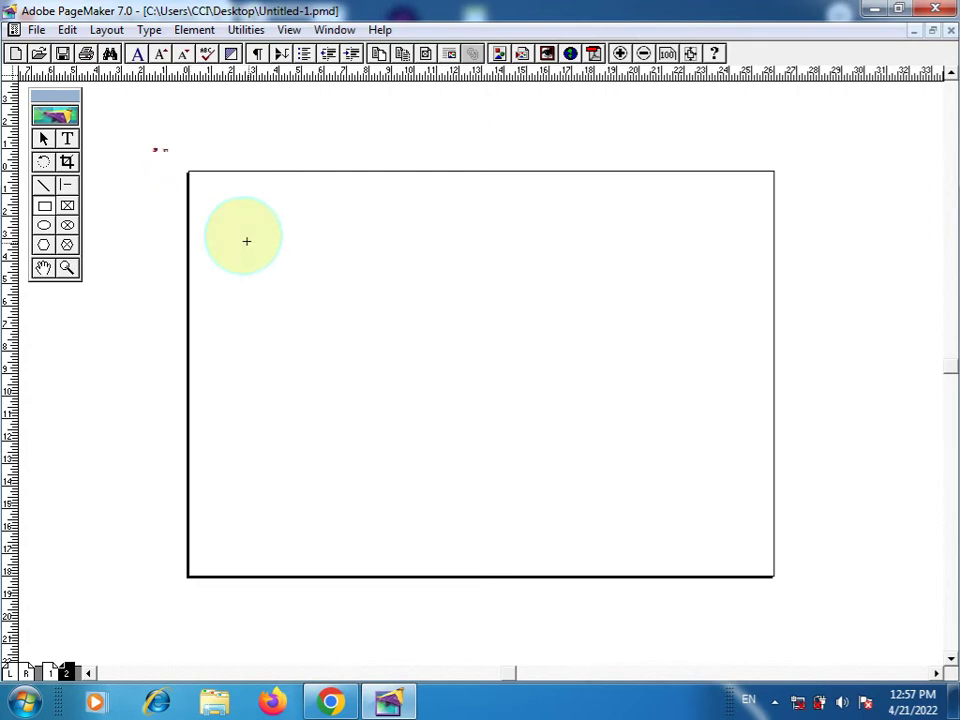
pyautogui.moveTo(604, 456); pyautogui.dragTo(773, 577)
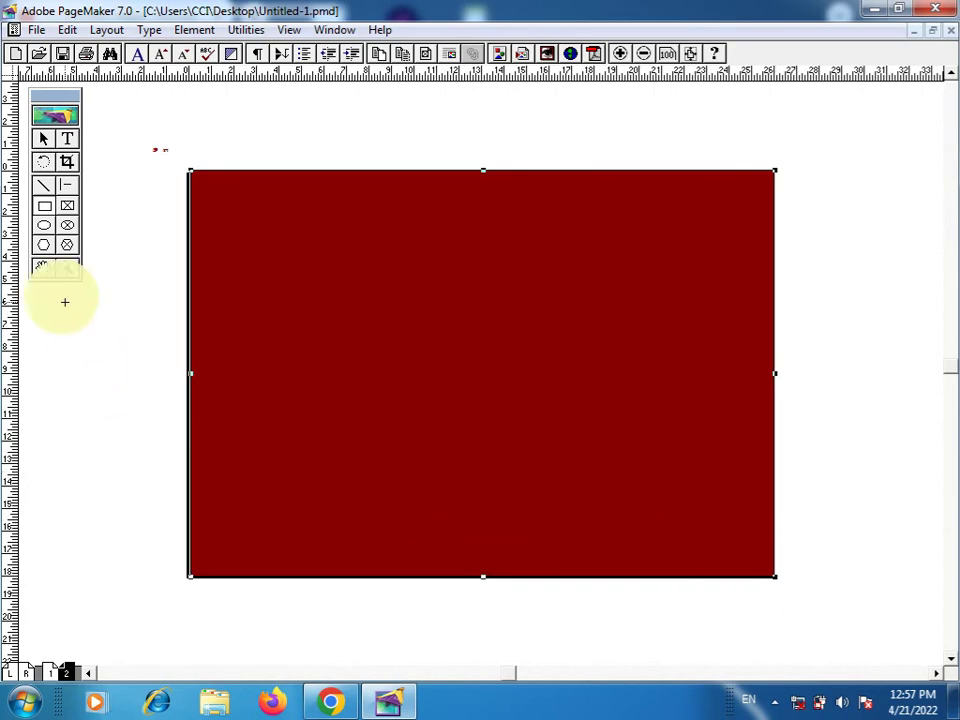
pyautogui.click(45, 140)
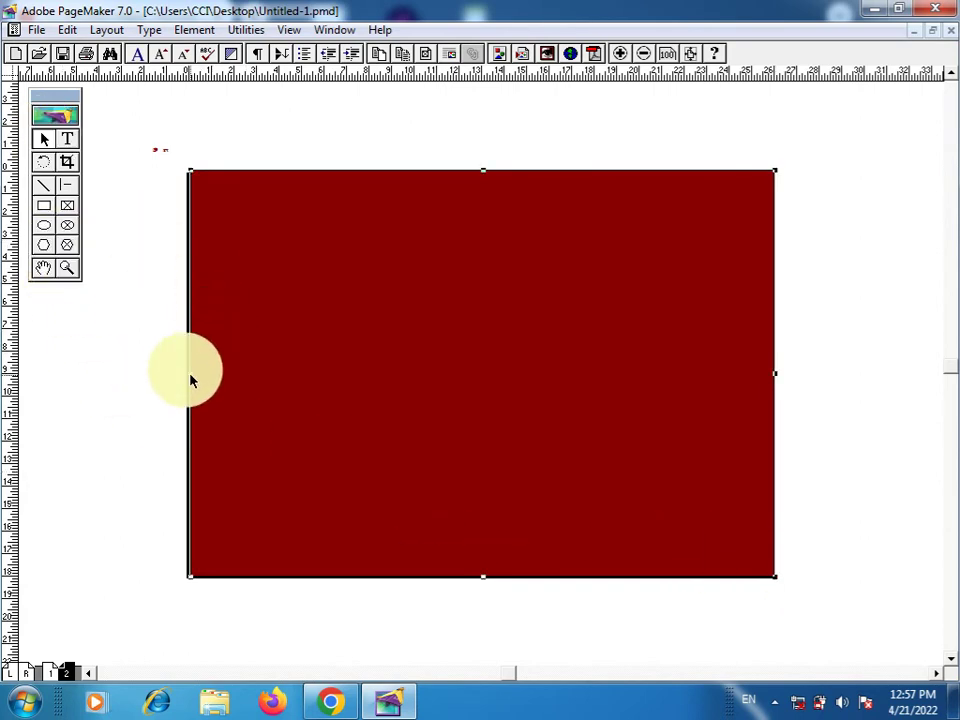
pyautogui.moveTo(190, 380); pyautogui.dragTo(188, 381)
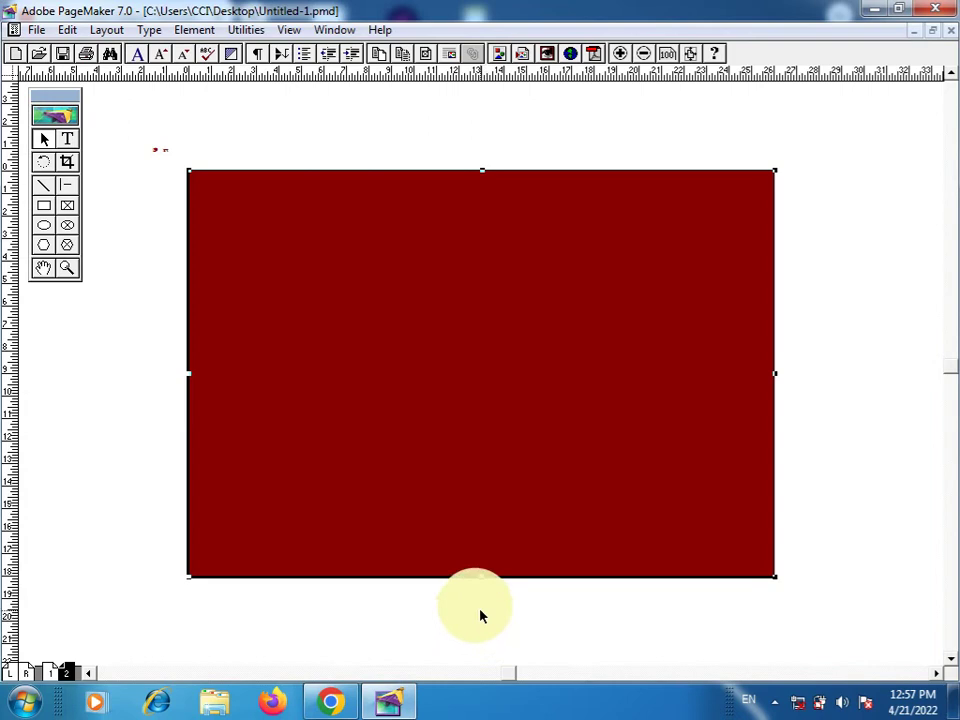
# Show the Colors palette beside the page and enlarge it to list all the colors.
pyautogui.hotkey('ctrl', 'j')
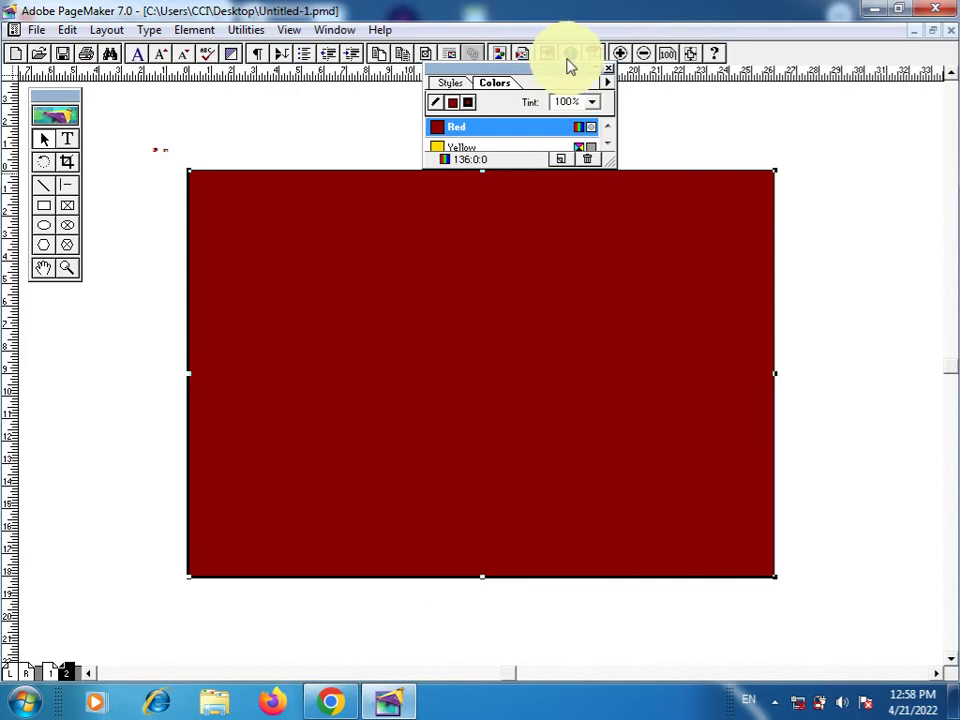
pyautogui.moveTo(572, 73); pyautogui.dragTo(912, 144)
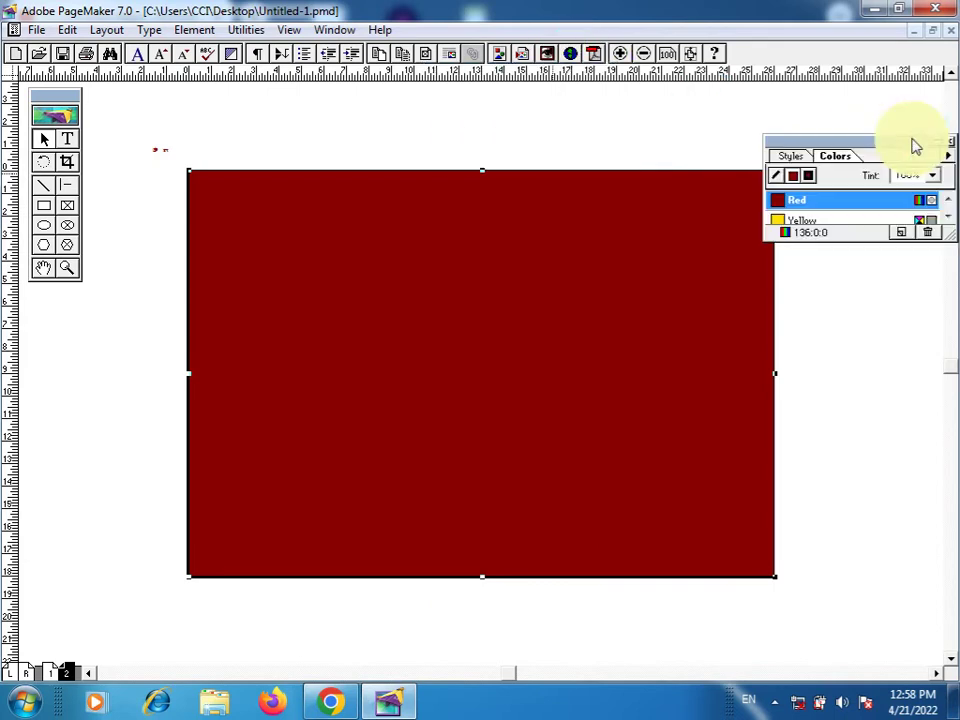
pyautogui.click(333, 34)
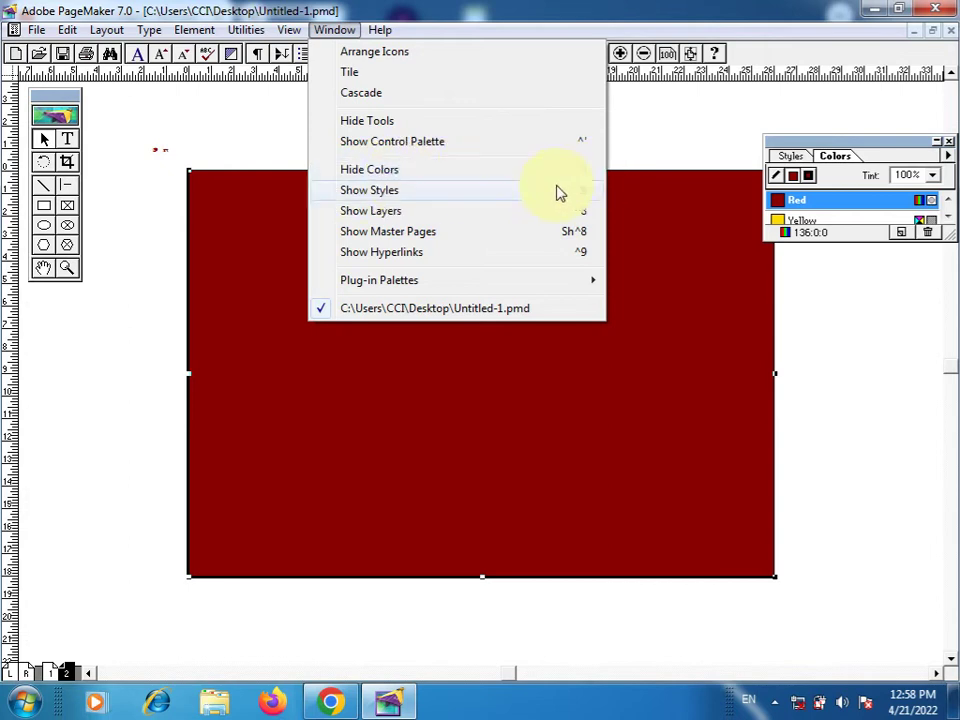
pyautogui.click(723, 259)
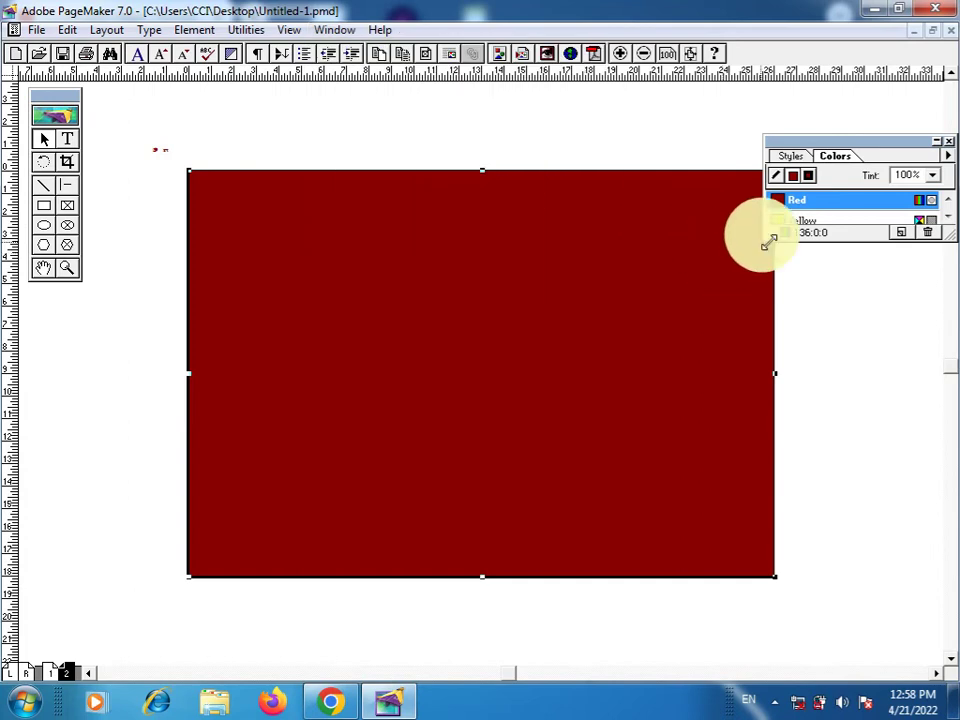
pyautogui.moveTo(829, 240); pyautogui.dragTo(821, 392)
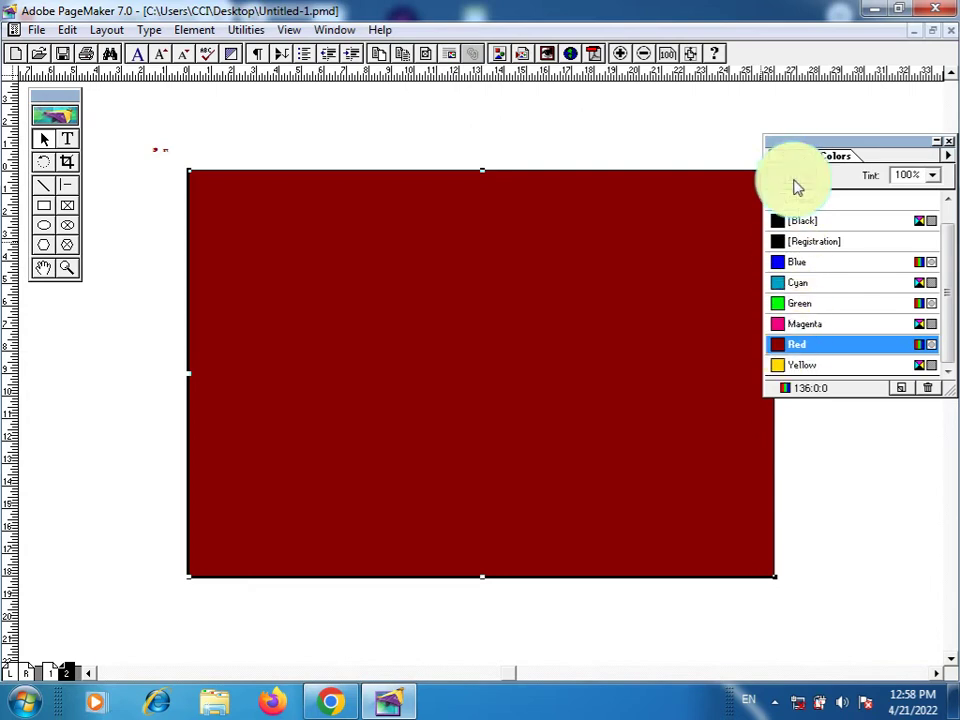
# Fill the page-sized rectangle with Yellow and color its stroke Red.
pyautogui.click(778, 368)
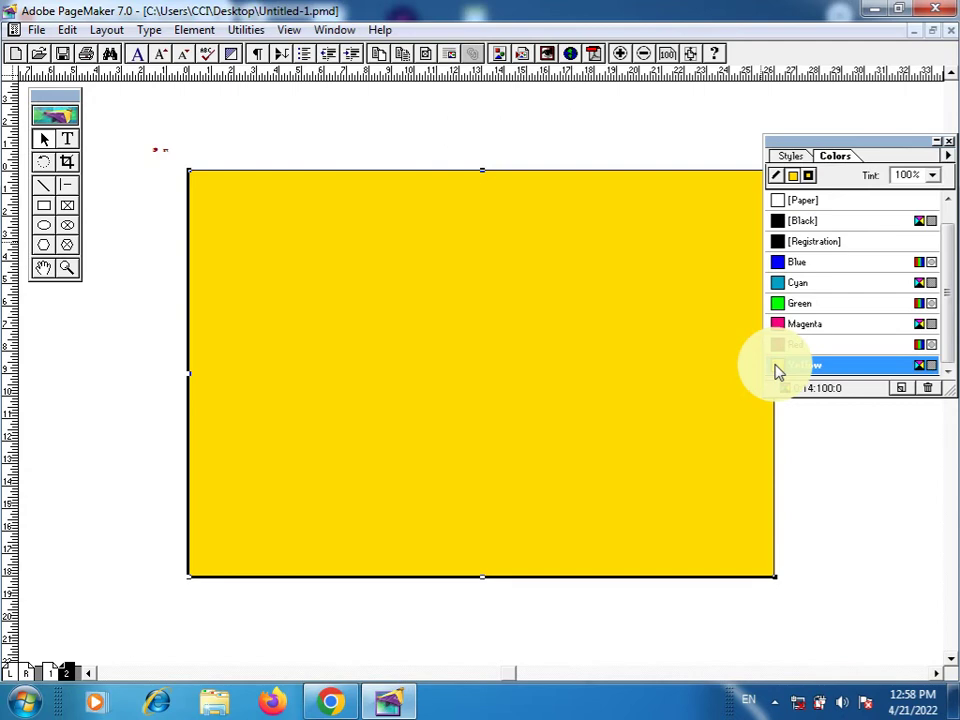
pyautogui.click(779, 179)
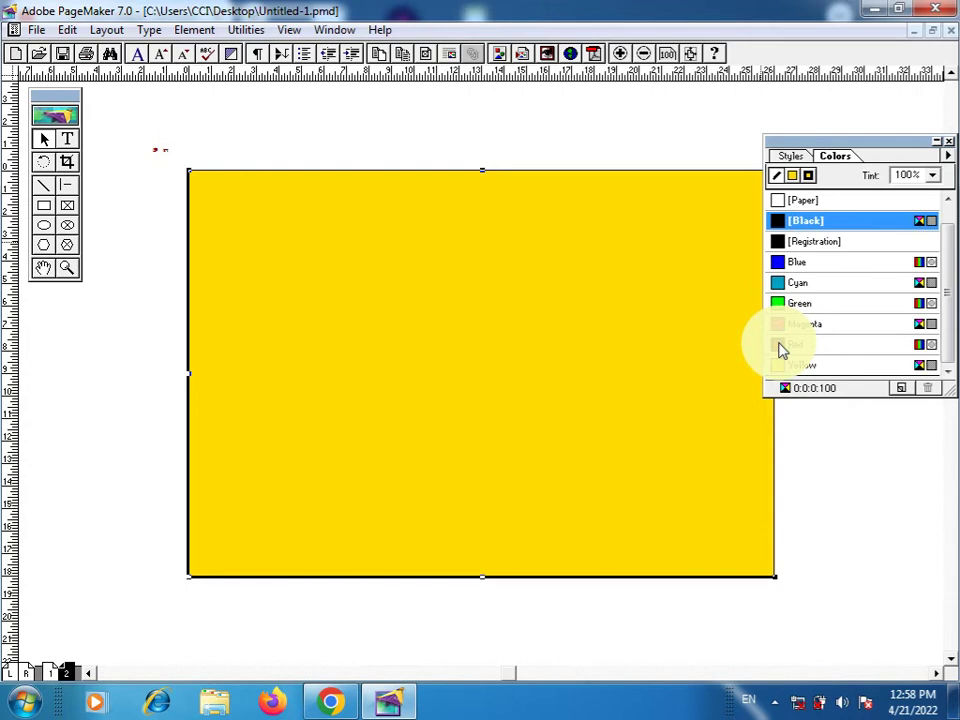
pyautogui.click(783, 345)
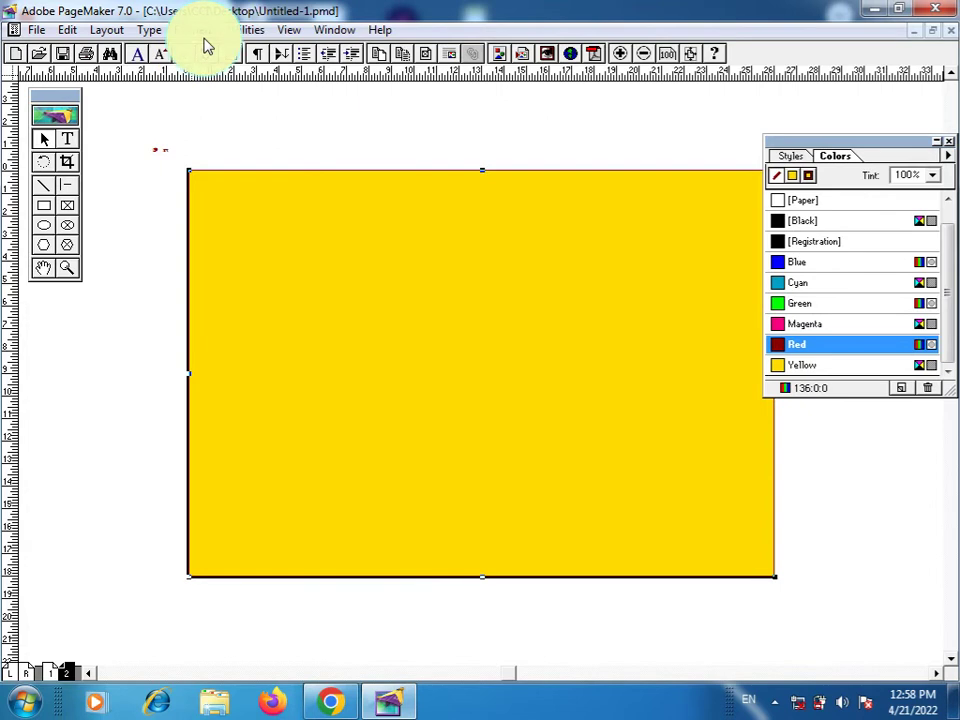
# Try to set the page-sized rectangle's stroke to 4pt and place the Colors palette clear of the page.
pyautogui.click(203, 32)
pyautogui.moveTo(212, 79)
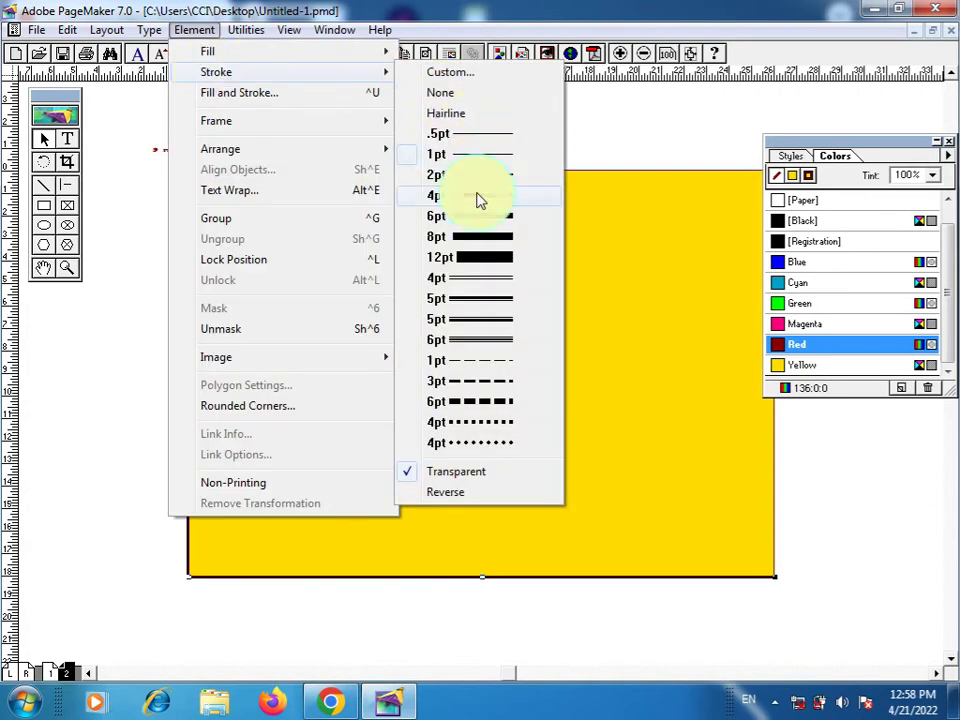
pyautogui.click(477, 200)
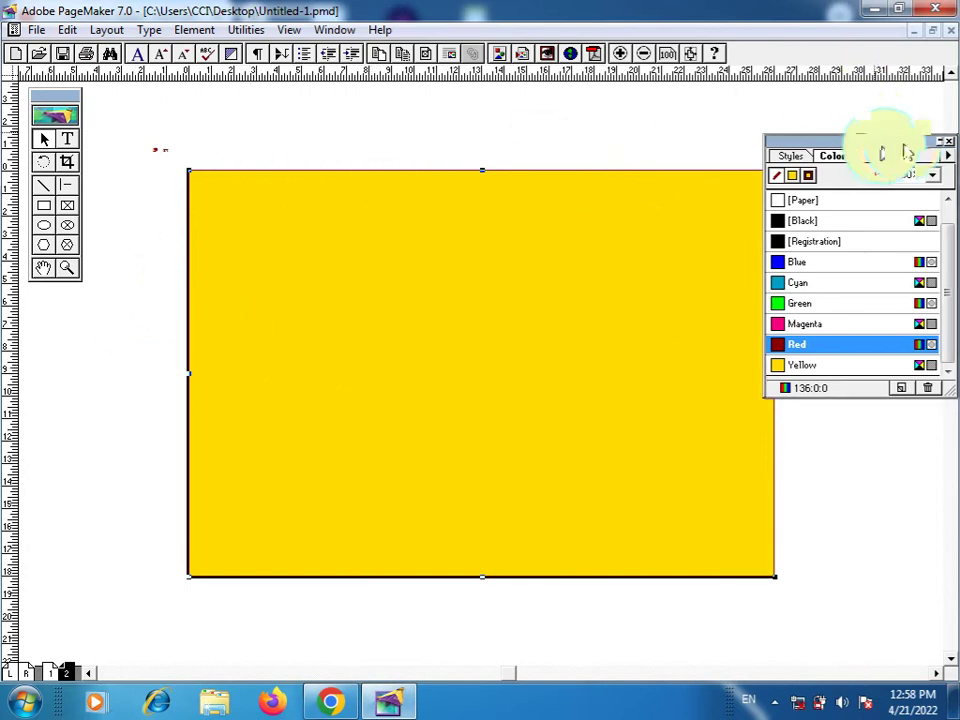
pyautogui.moveTo(877, 150); pyautogui.dragTo(907, 150)
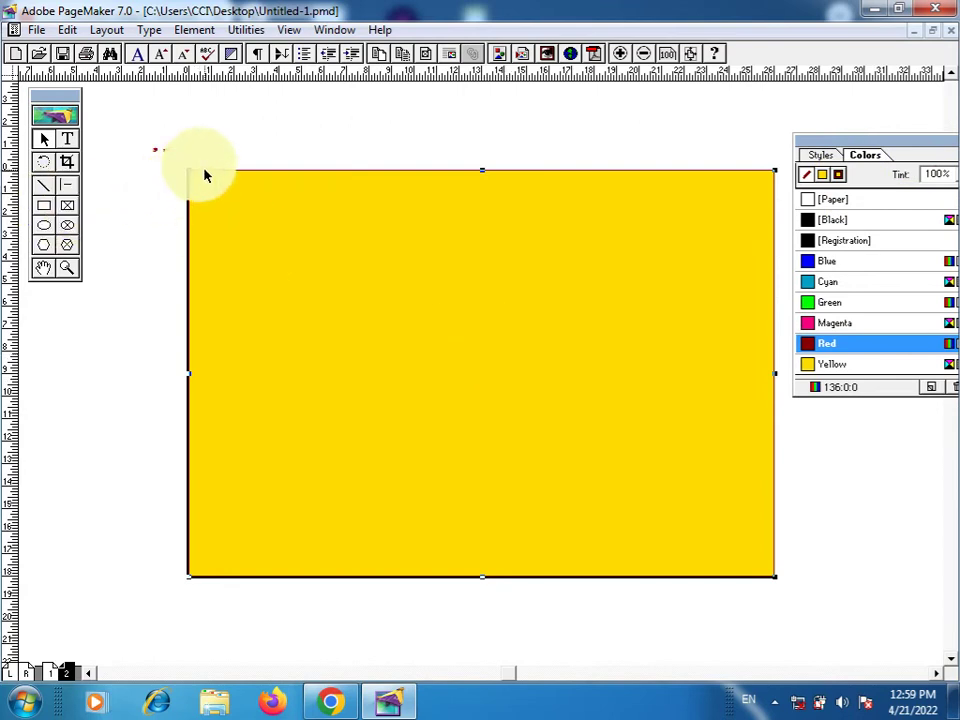
# Draw a tall rectangle inside the left half of the page and give it a Yellow fill with a Red stroke.
pyautogui.click(44, 207)
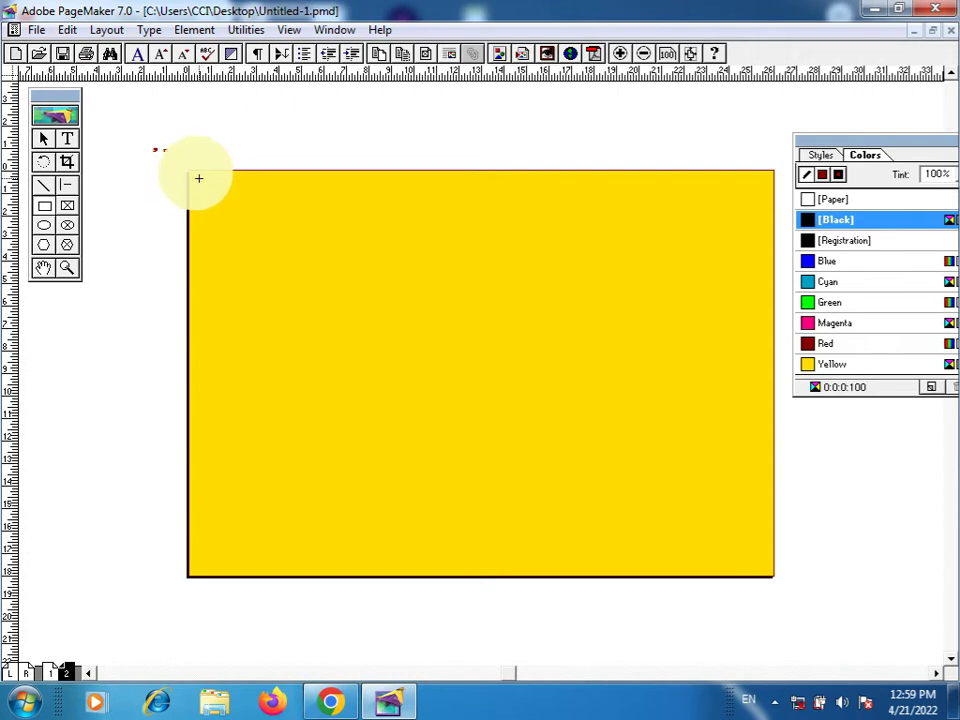
pyautogui.moveTo(199, 178); pyautogui.dragTo(466, 567)
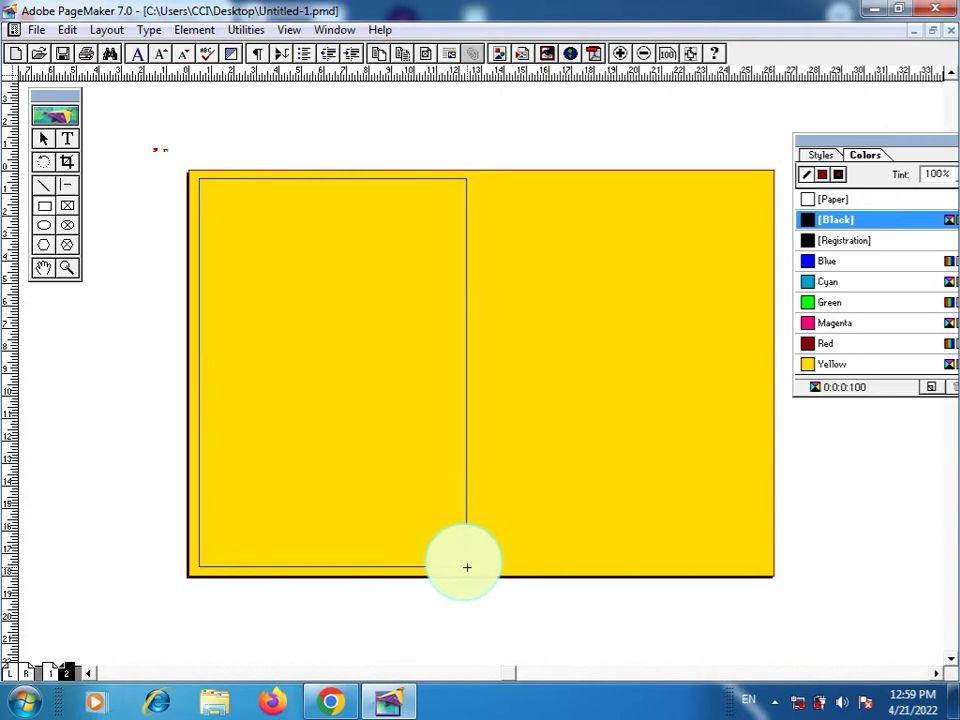
pyautogui.moveTo(466, 567); pyautogui.dragTo(466, 566)
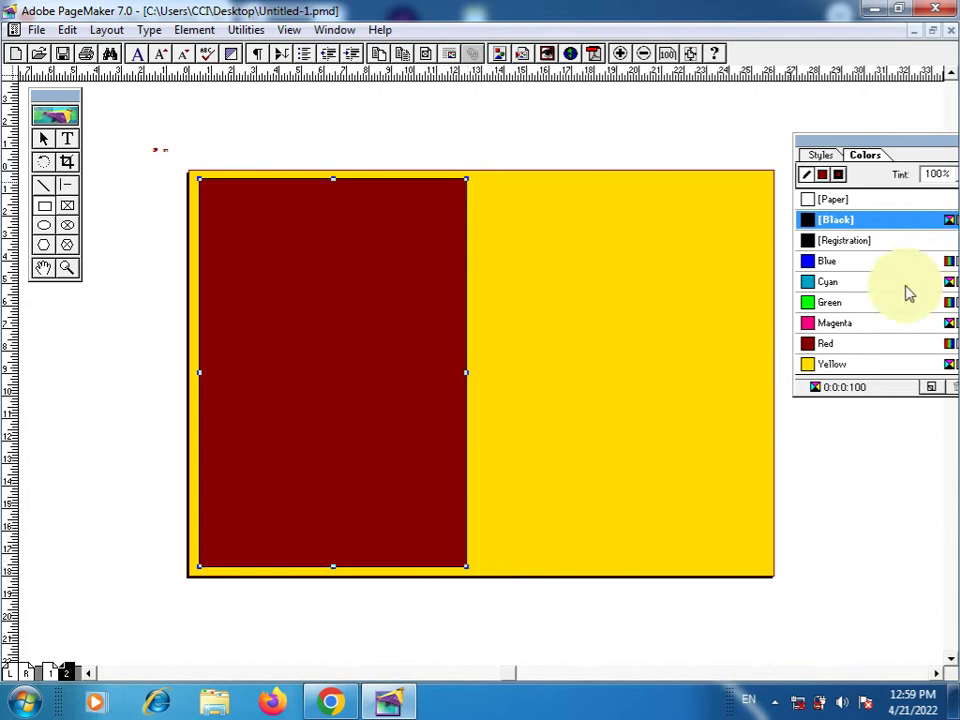
pyautogui.click(836, 366)
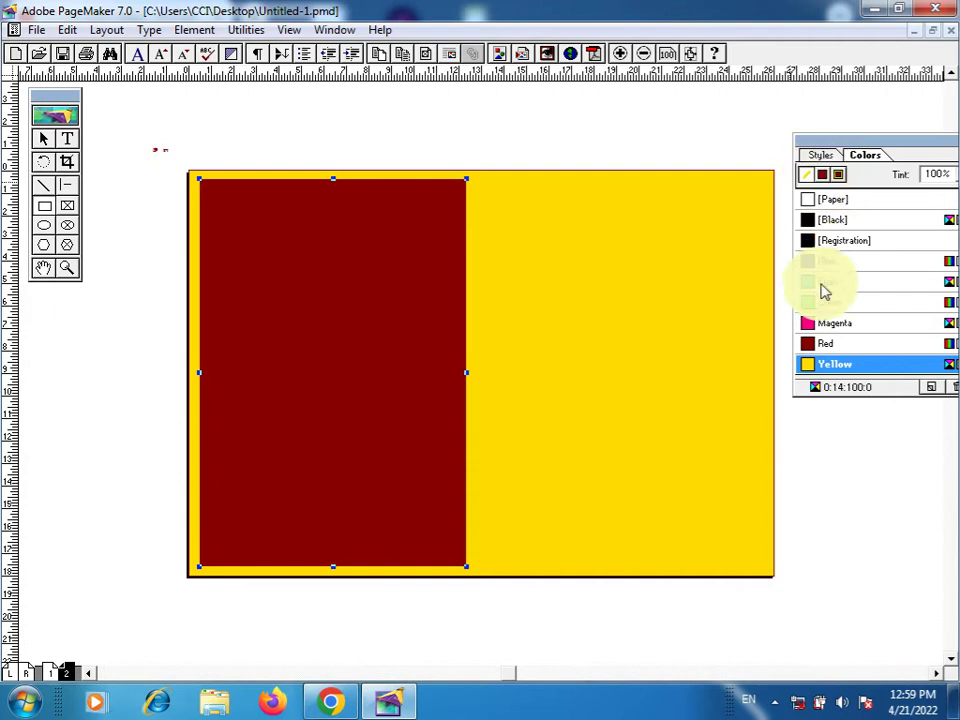
pyautogui.click(816, 343)
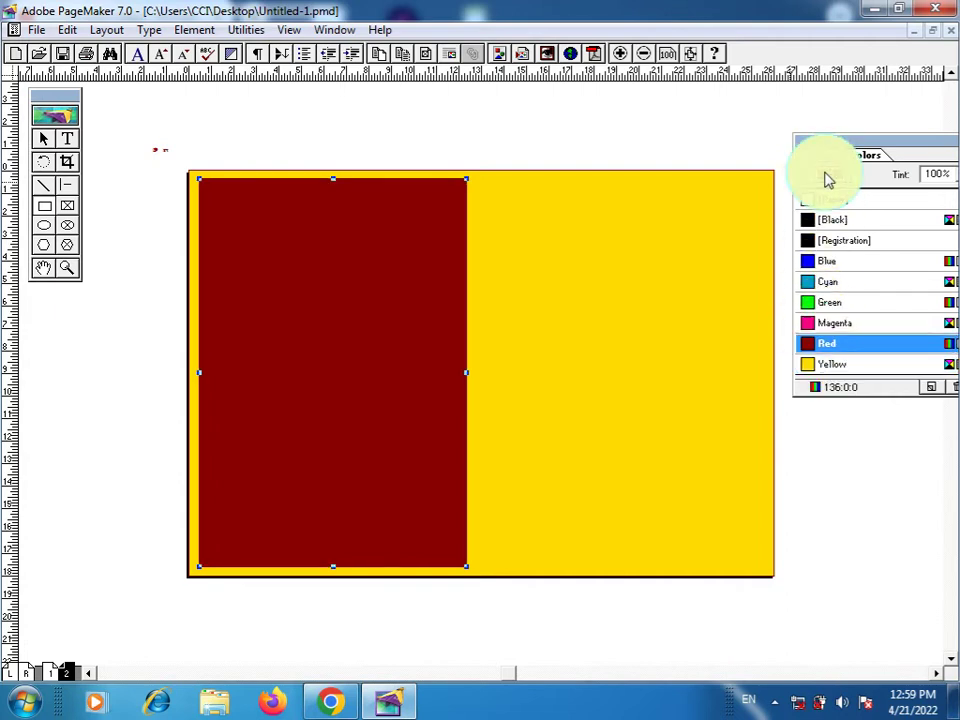
pyautogui.click(826, 366)
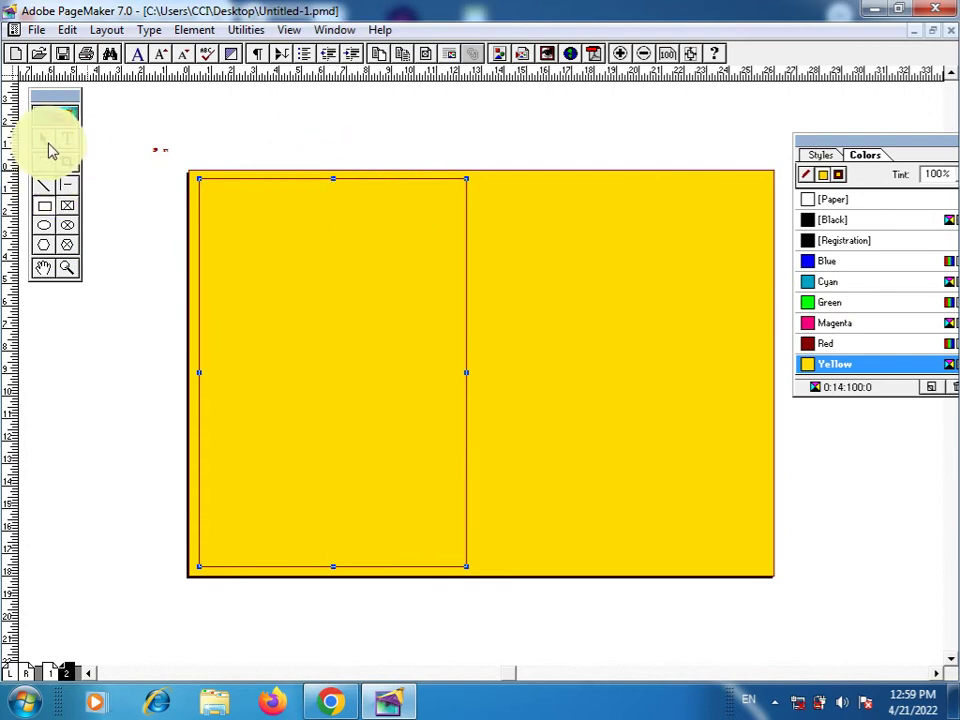
# Move the inner rectangle's top and bottom edges slightly inward and place a matching copy on the right half of the page.
pyautogui.click(214, 152)
pyautogui.click(361, 180)
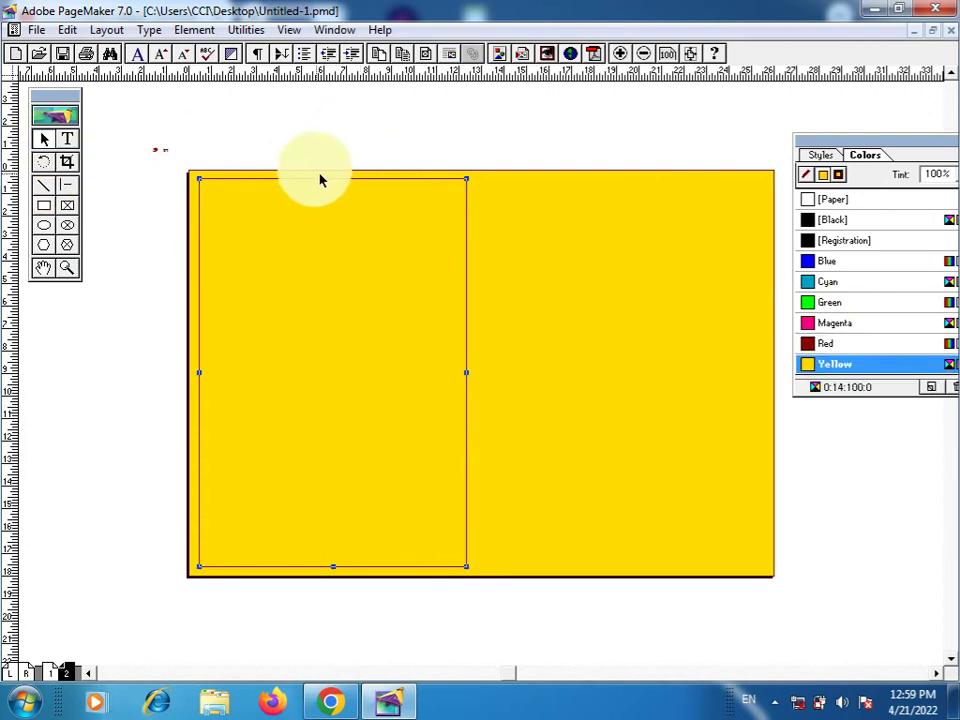
pyautogui.moveTo(335, 189); pyautogui.dragTo(328, 185)
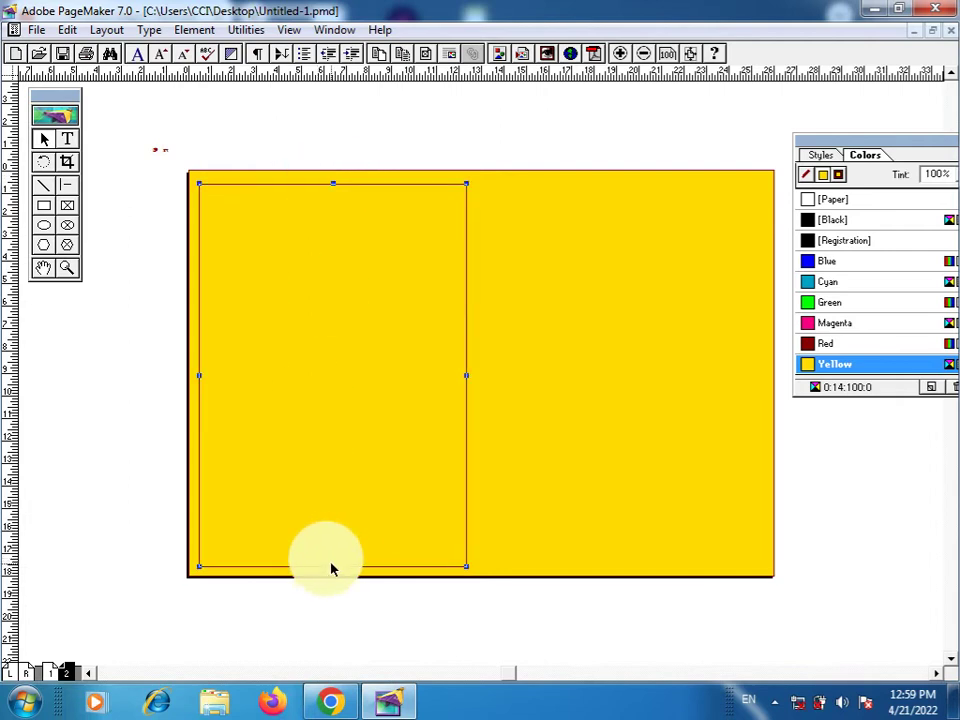
pyautogui.moveTo(332, 569)
pyautogui.mouseDown()
pyautogui.moveTo(343, 553)
pyautogui.moveTo(343, 561)
pyautogui.mouseUp()
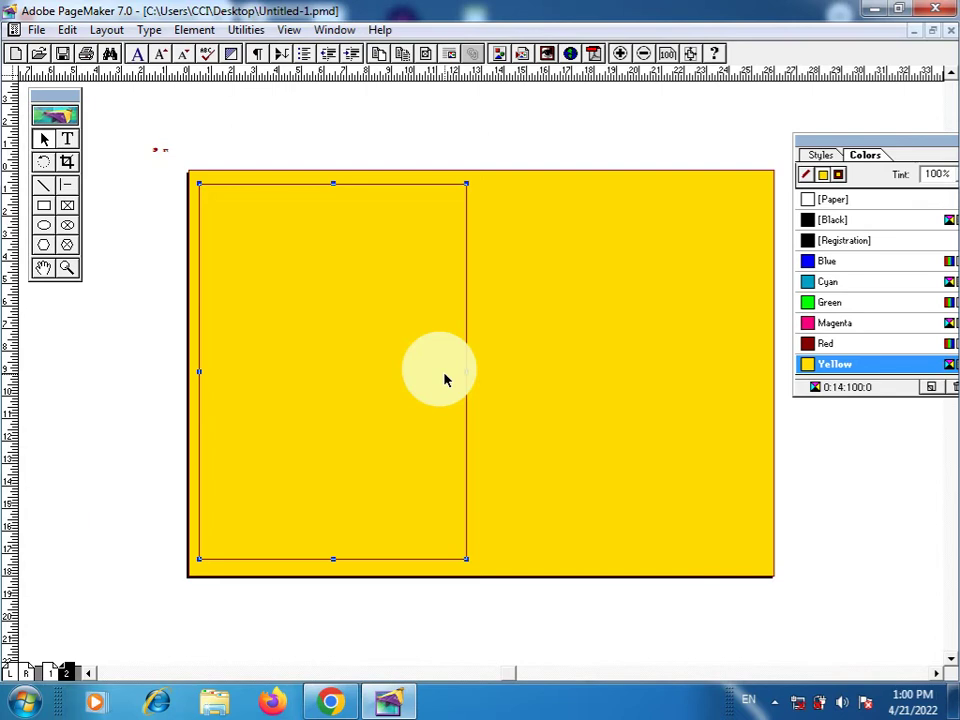
pyautogui.hotkey('ctrl', 'v')
pyautogui.moveTo(388, 406); pyautogui.dragTo(624, 407)
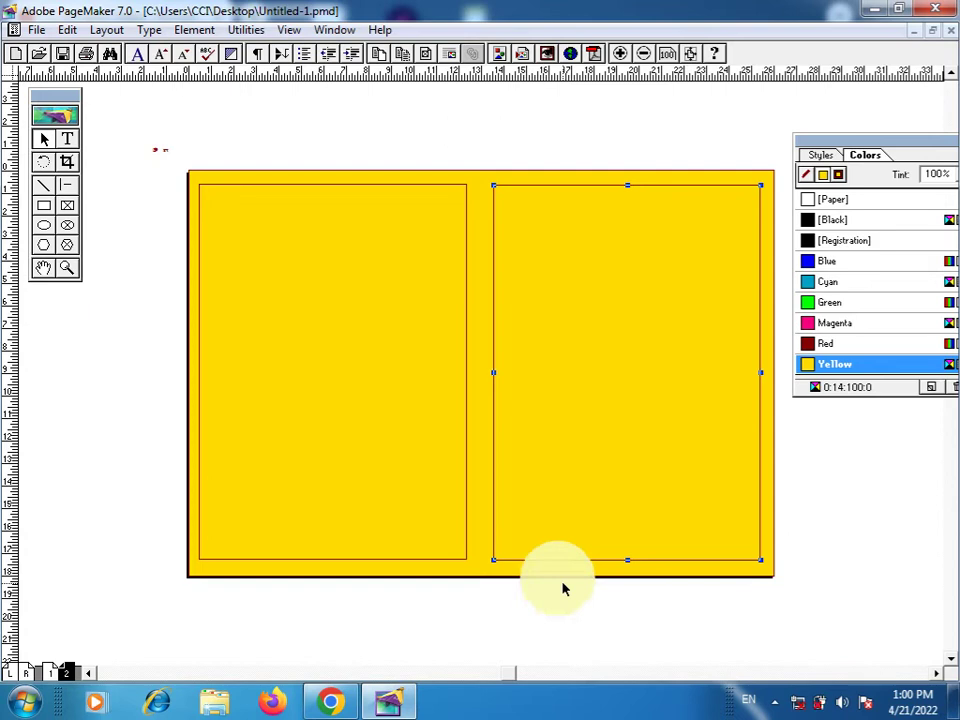
# Start a text block above the left panel, show the Control Palette and place it below the page.
pyautogui.click(66, 141)
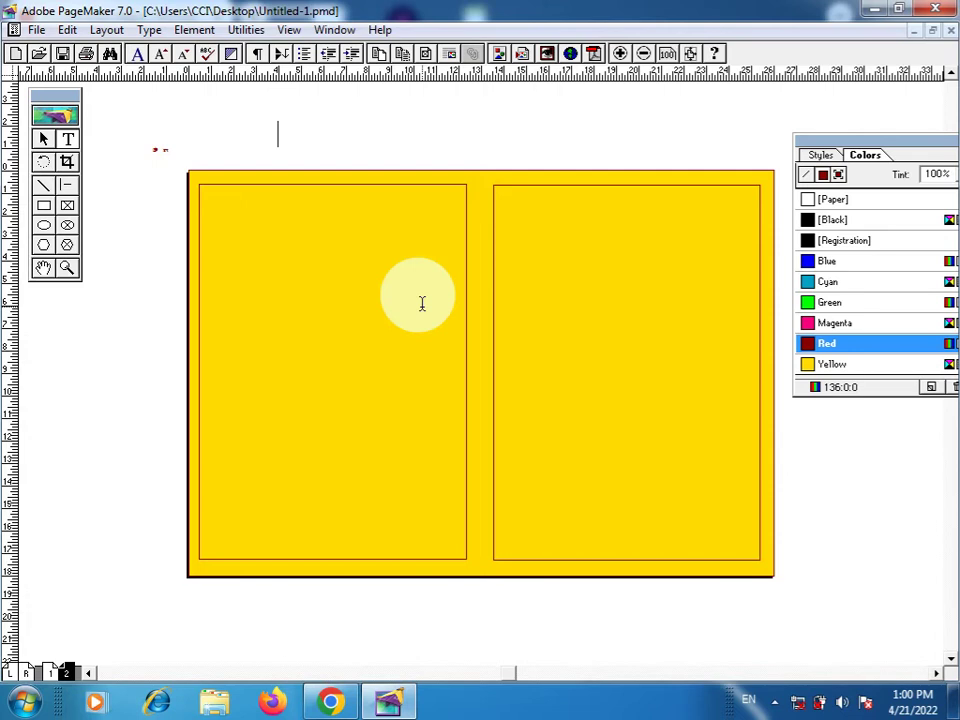
pyautogui.click(340, 32)
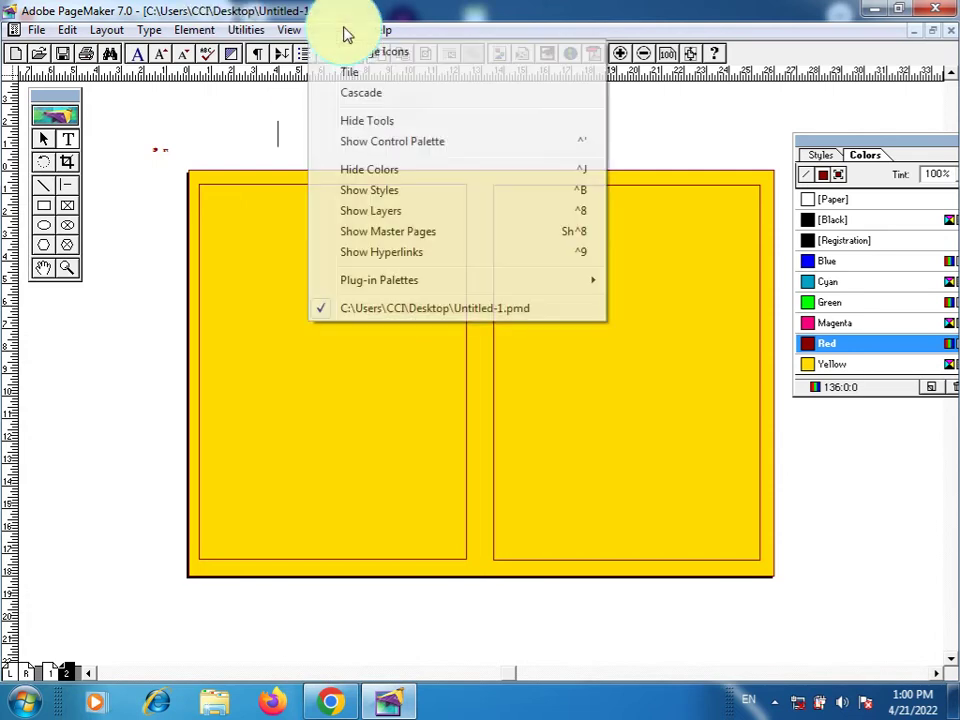
pyautogui.click(370, 147)
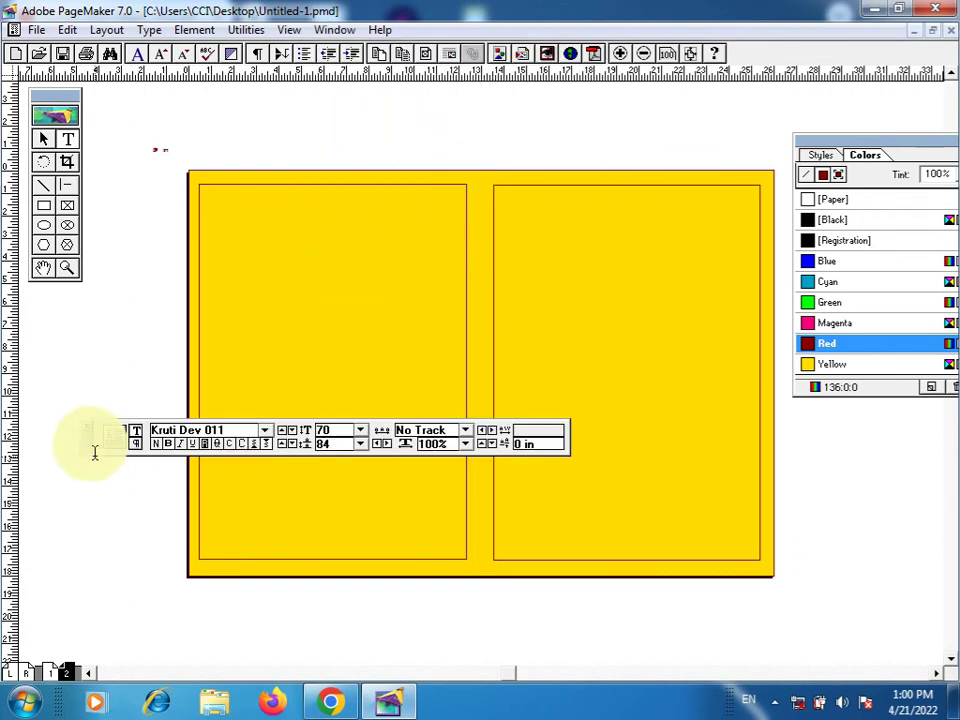
pyautogui.moveTo(88, 446); pyautogui.dragTo(227, 634)
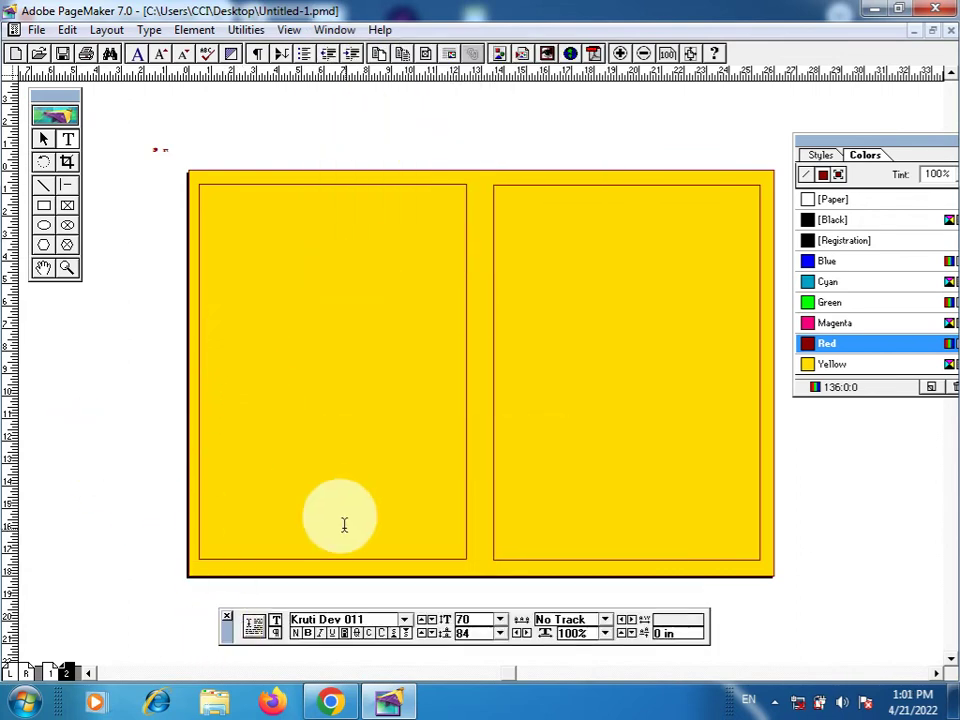
pyautogui.click(503, 624)
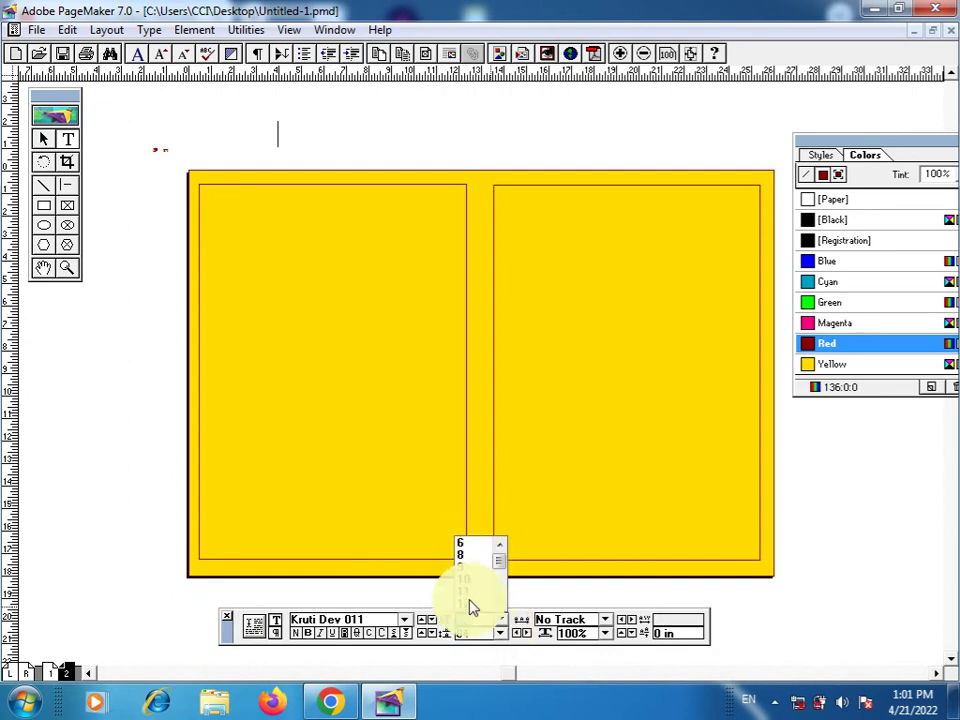
pyautogui.press('Escape')
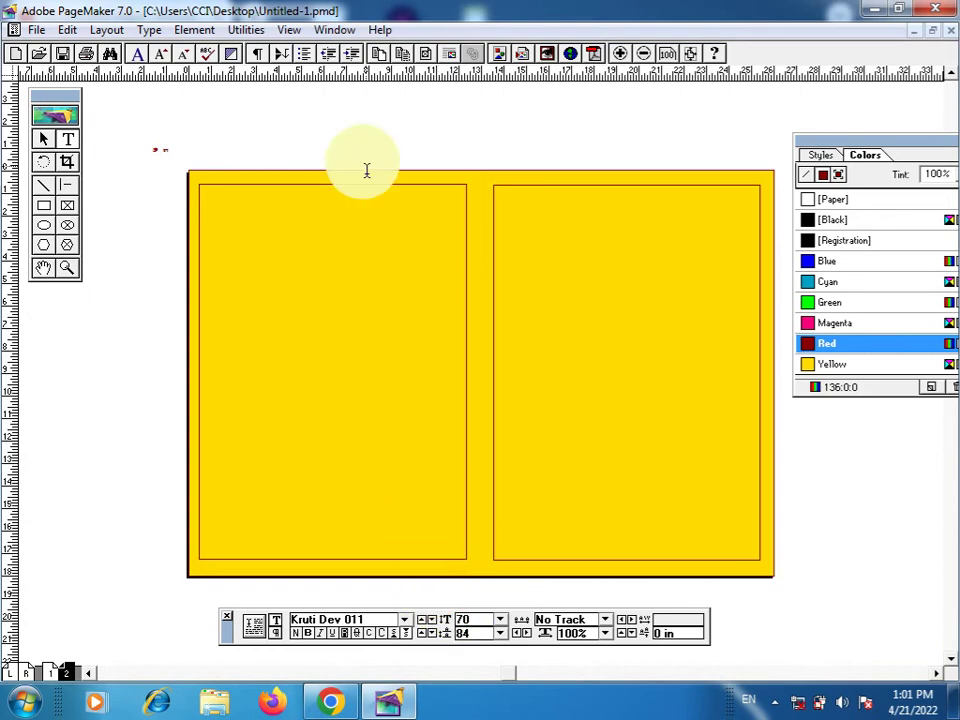
# Select the short text above the page and choose the Wingdings Om character as its bullet.
pyautogui.click(293, 111)
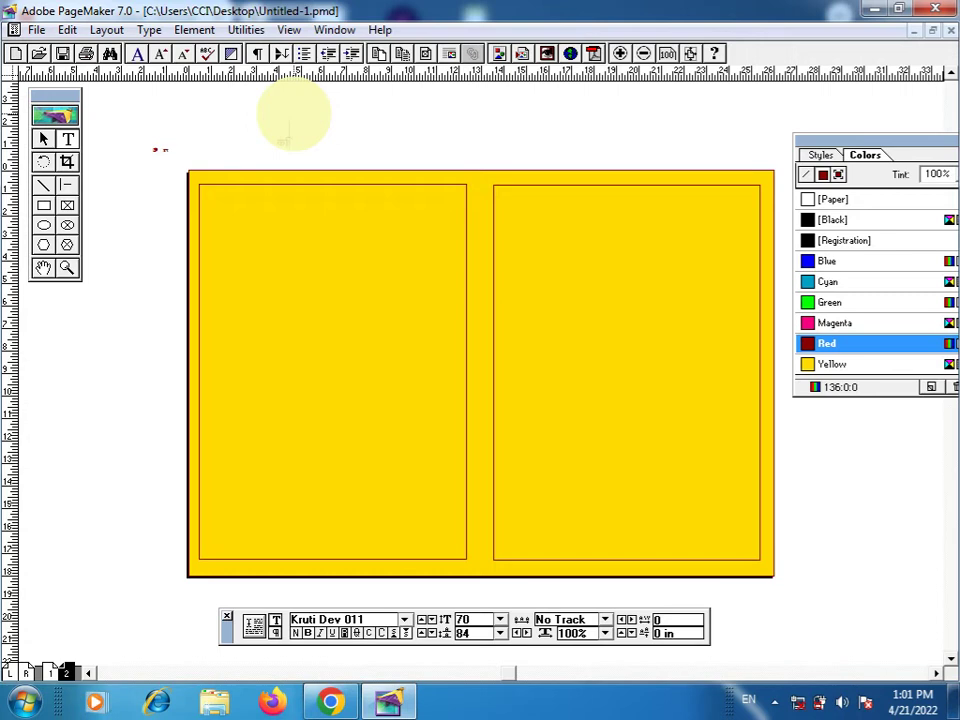
pyautogui.hotkey('ctrl', 'a')
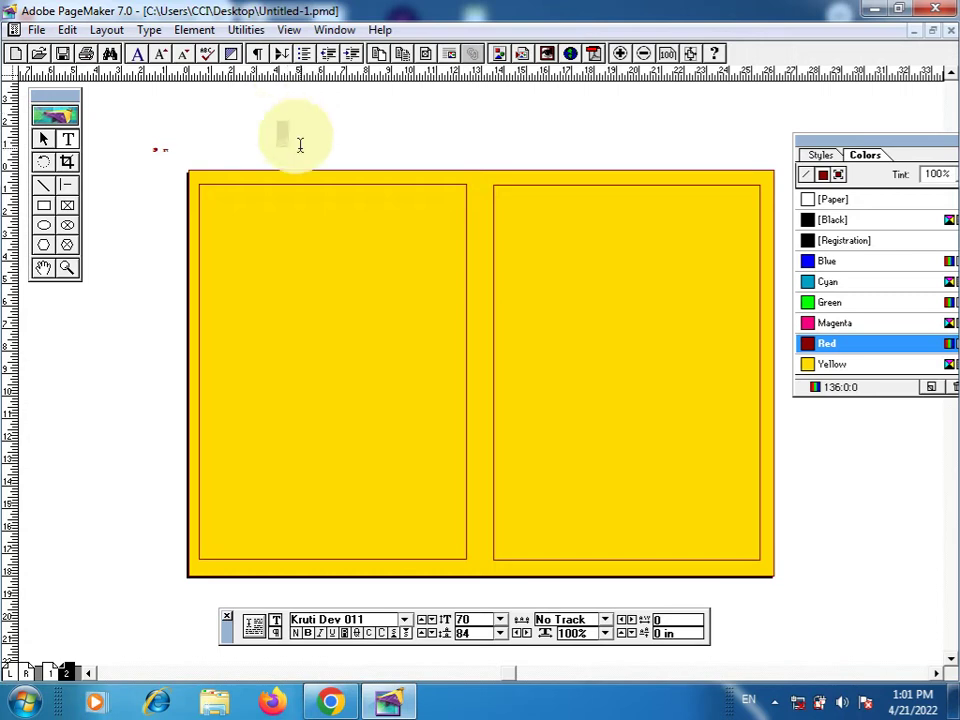
pyautogui.click(309, 58)
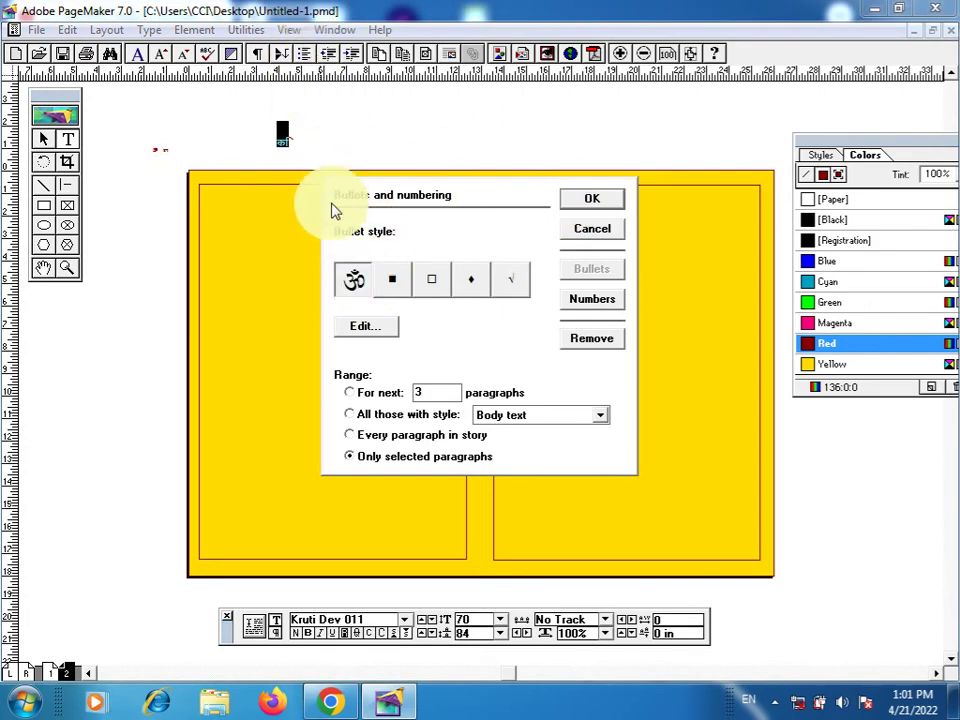
pyautogui.click(366, 328)
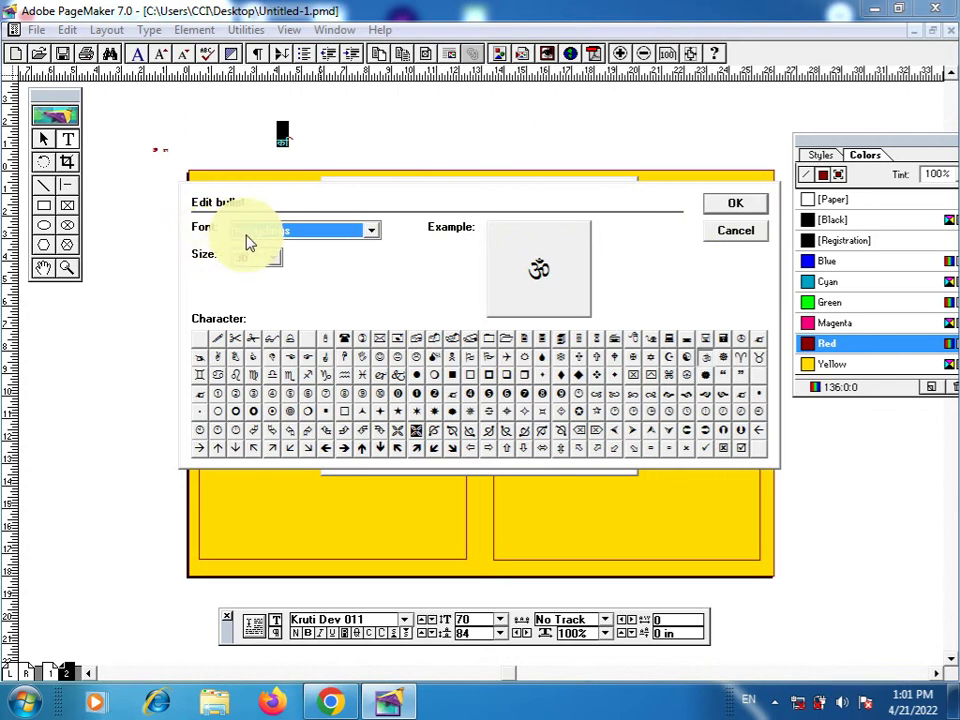
pyautogui.click(362, 238)
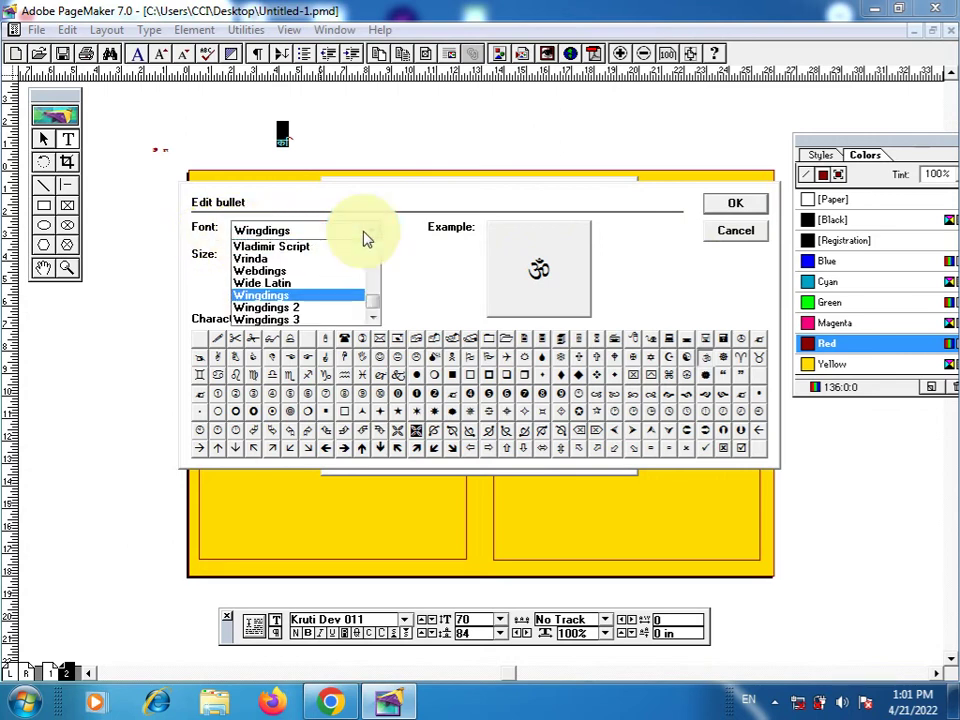
pyautogui.click(306, 300)
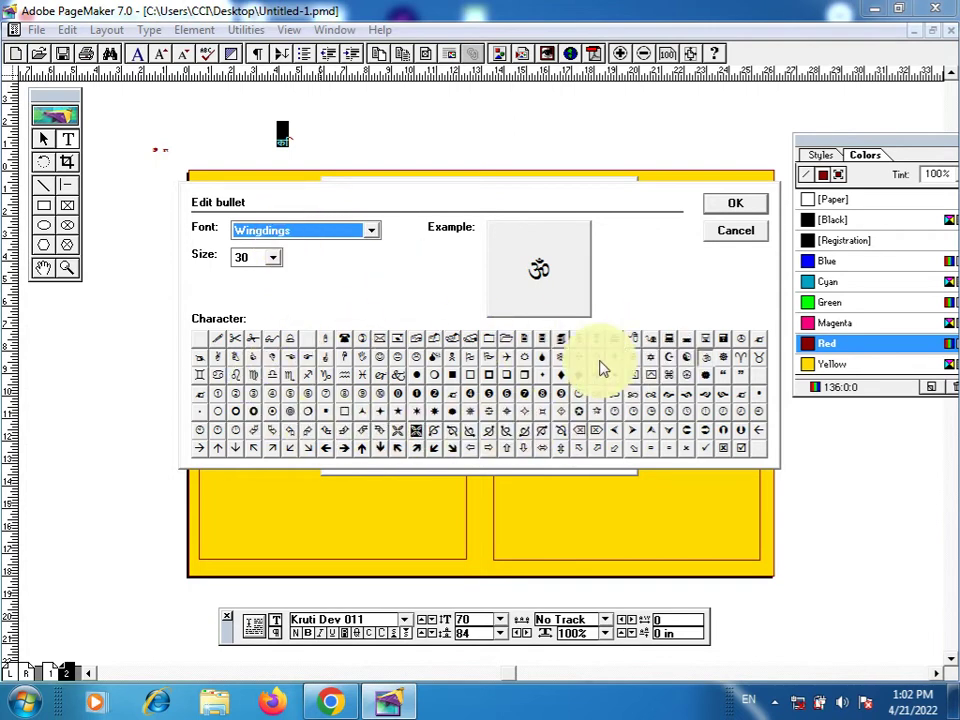
pyautogui.click(710, 357)
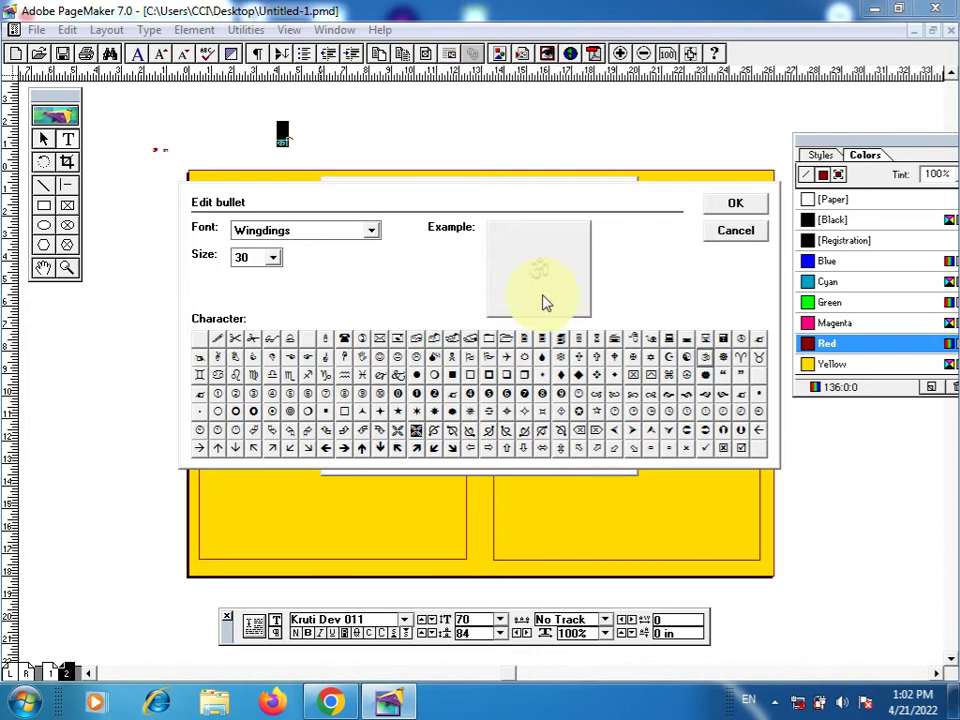
# Set the Om bullet's size to 60 and apply it to the selected paragraph only.
pyautogui.click(271, 258)
pyautogui.click(258, 298)
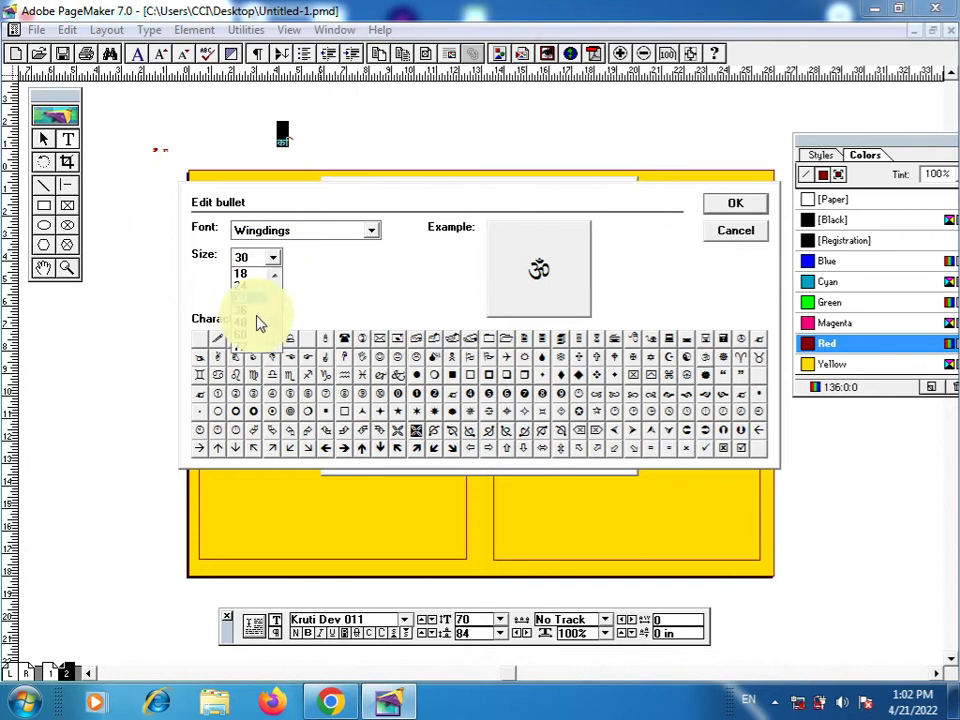
pyautogui.click(248, 336)
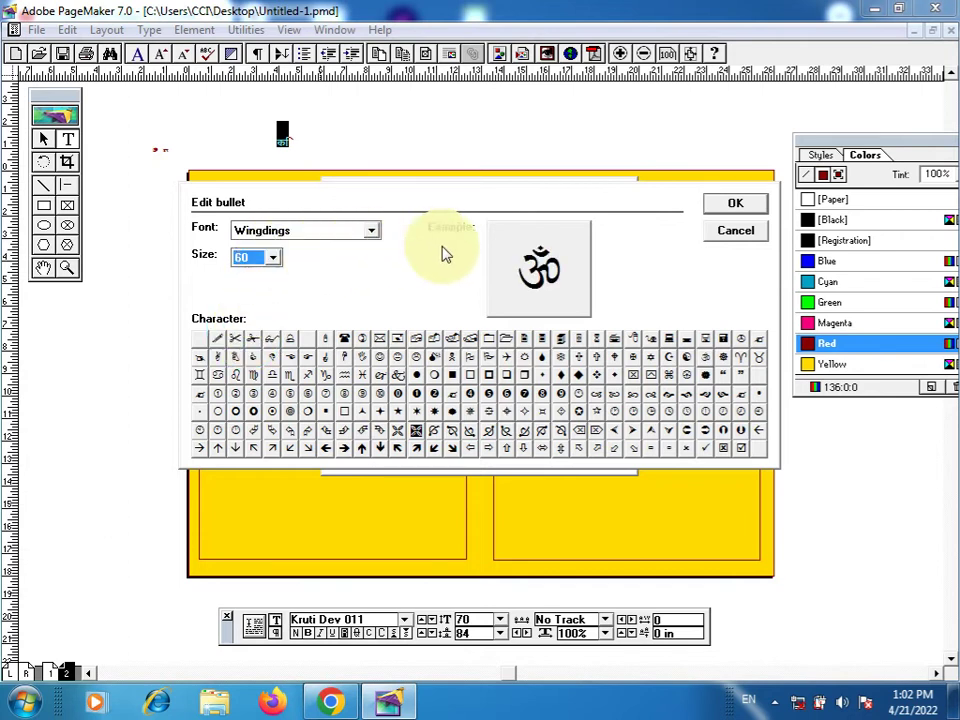
pyautogui.click(722, 208)
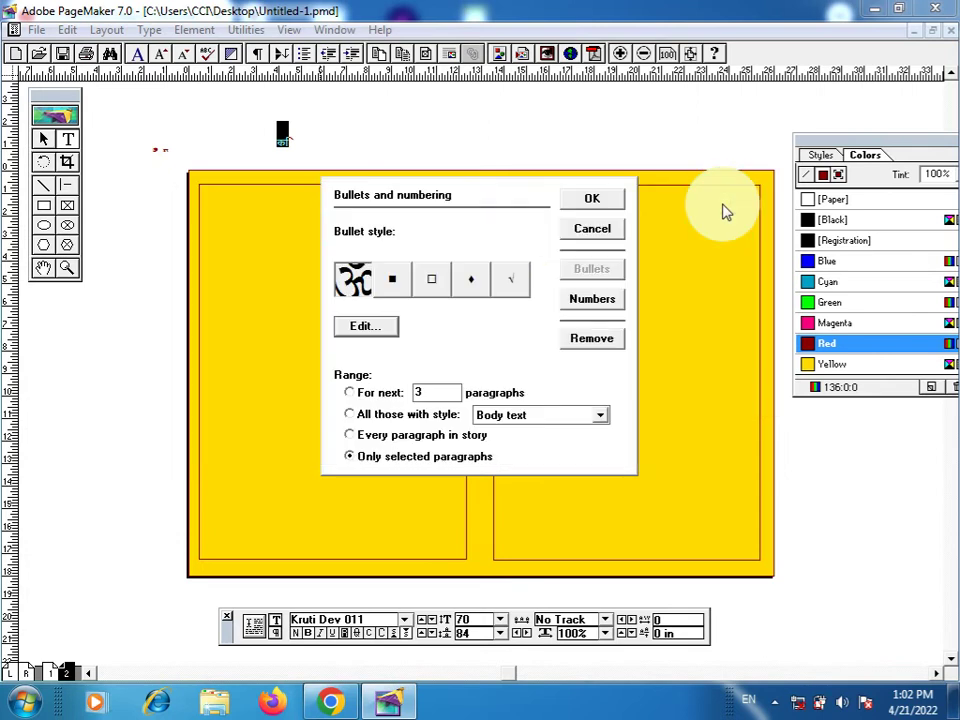
pyautogui.click(598, 203)
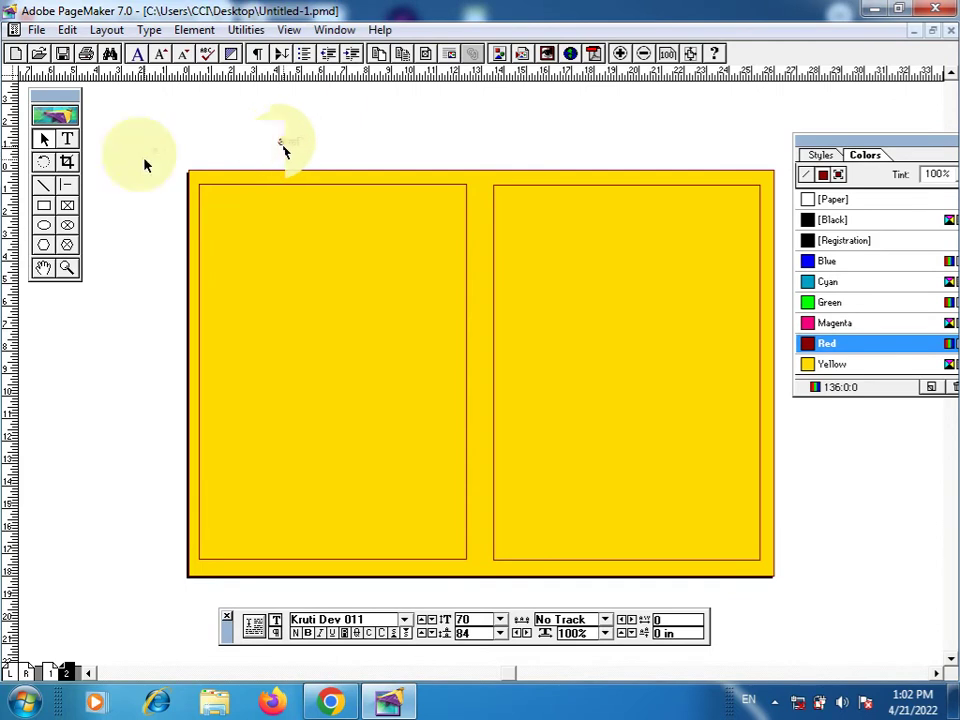
# Delete the placeholder characters after the Om symbol and narrow its text block to 0.688 in wide.
pyautogui.click(67, 139)
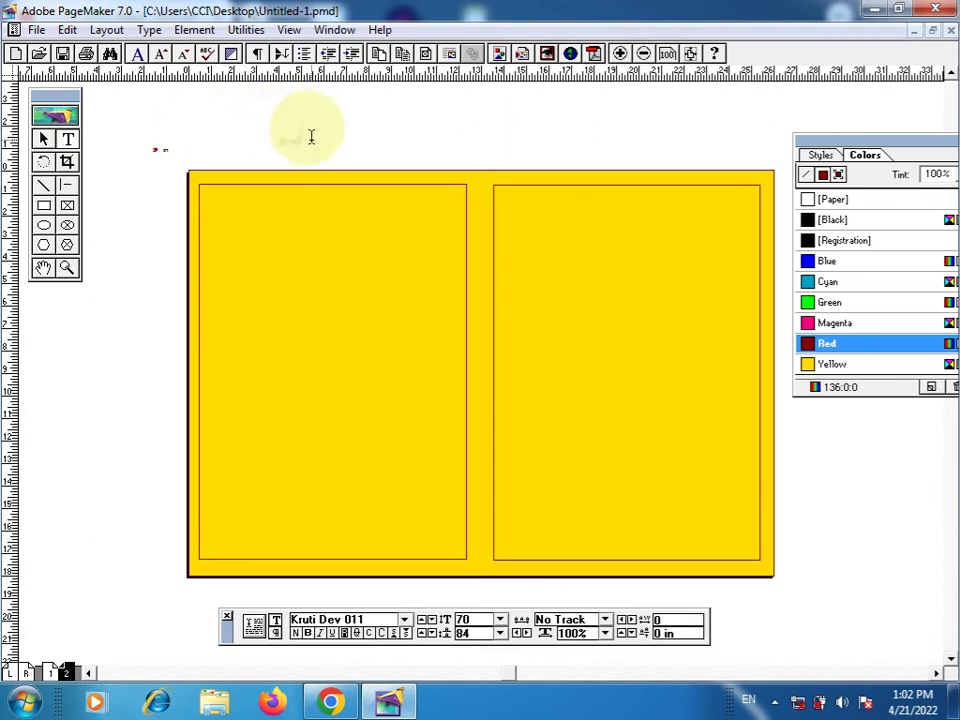
pyautogui.press('BackSpace')
pyautogui.press('BackSpace')
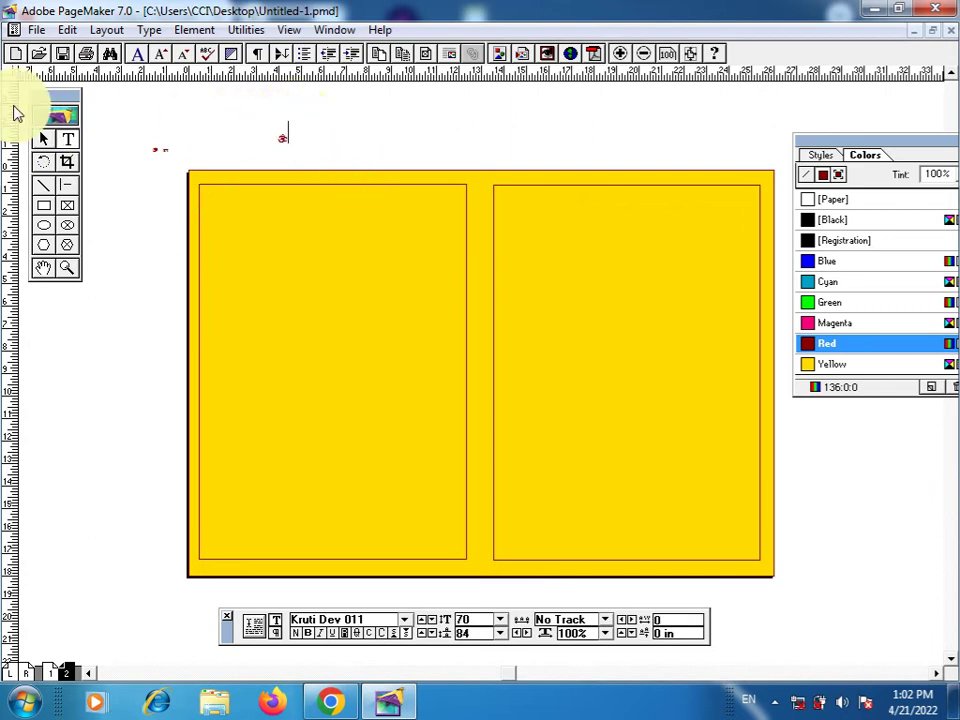
pyautogui.click(45, 145)
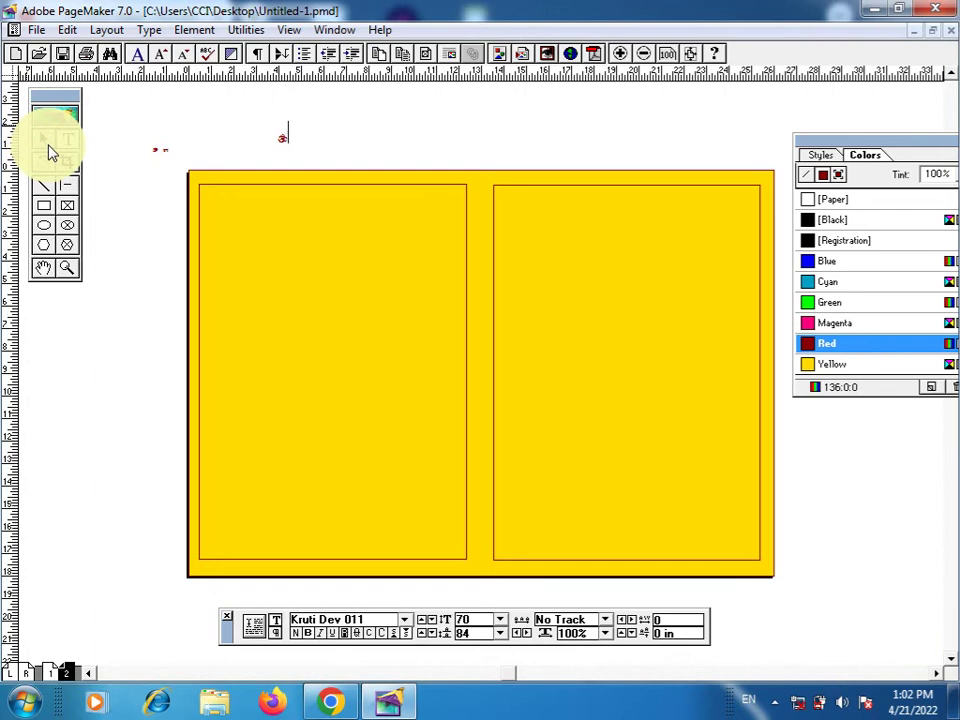
pyautogui.click(45, 145)
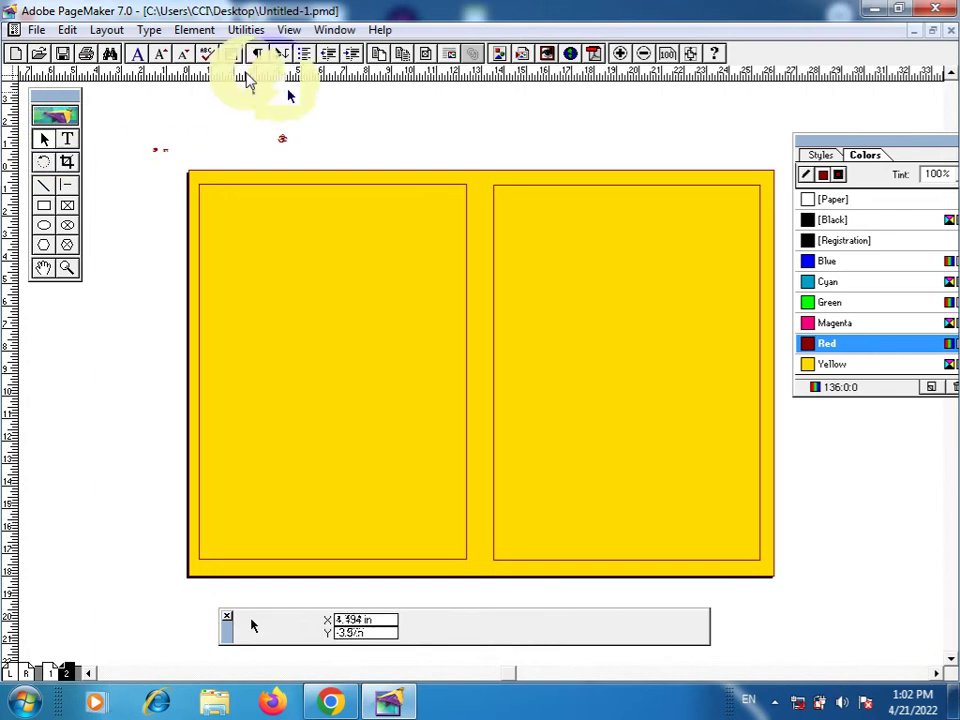
pyautogui.click(293, 144)
pyautogui.moveTo(748, 143); pyautogui.dragTo(292, 146)
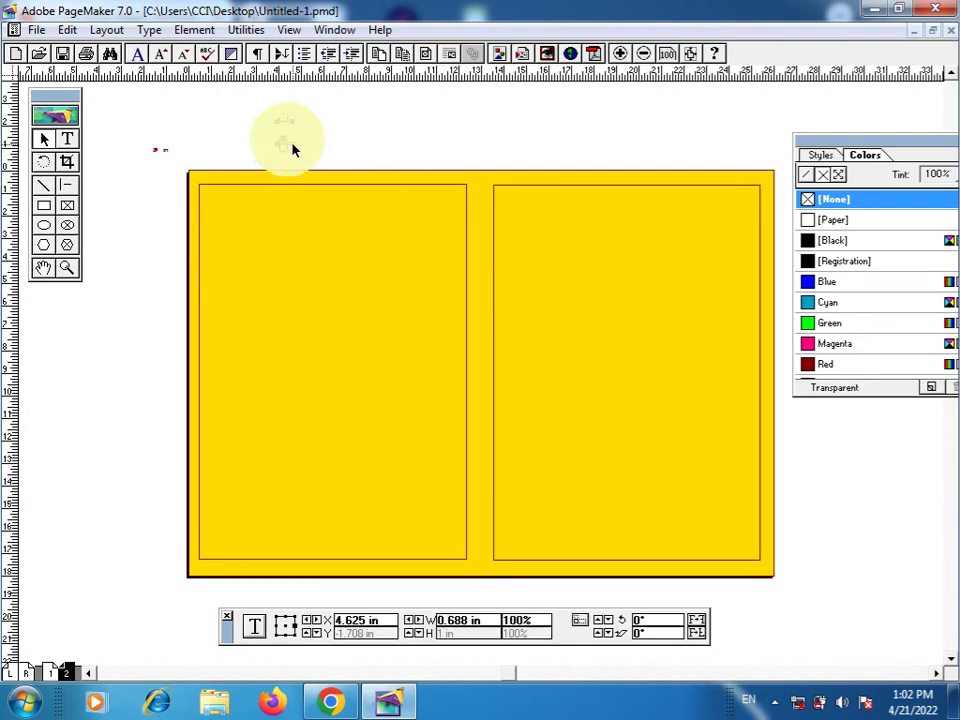
# Enlarge the Om symbol to 60 points and move it onto the page's top-left corner.
pyautogui.click(66, 142)
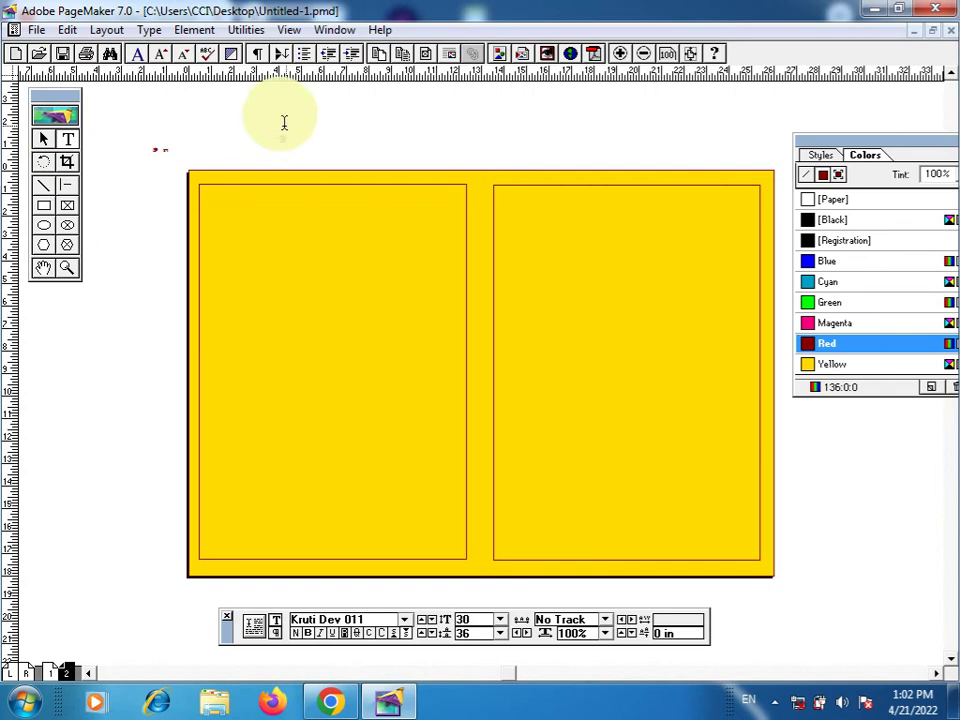
pyautogui.doubleClick(298, 136)
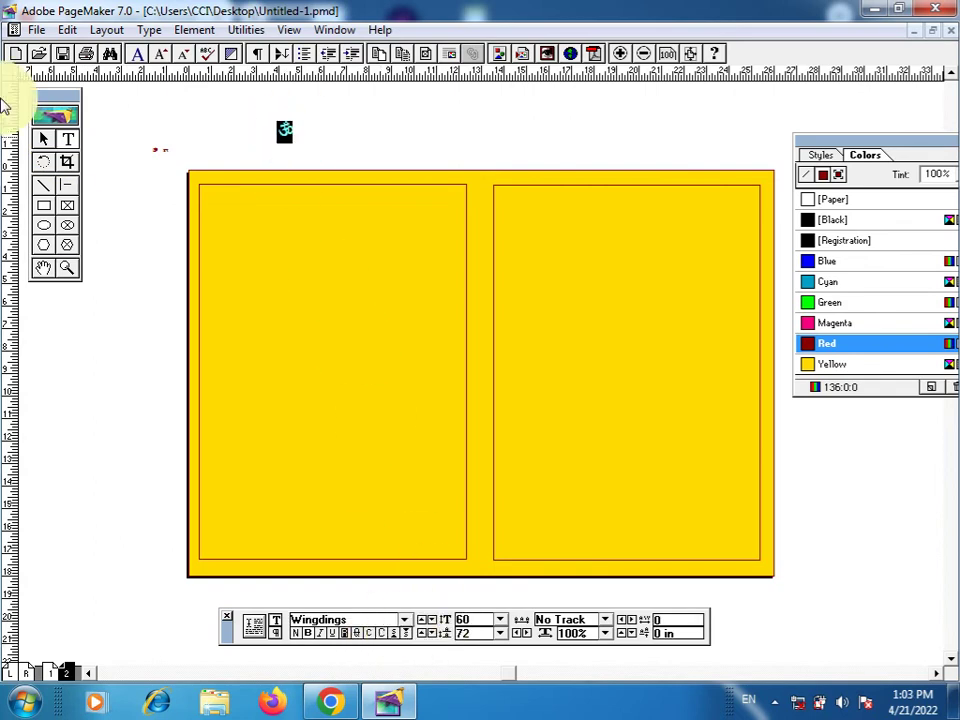
pyautogui.click(43, 141)
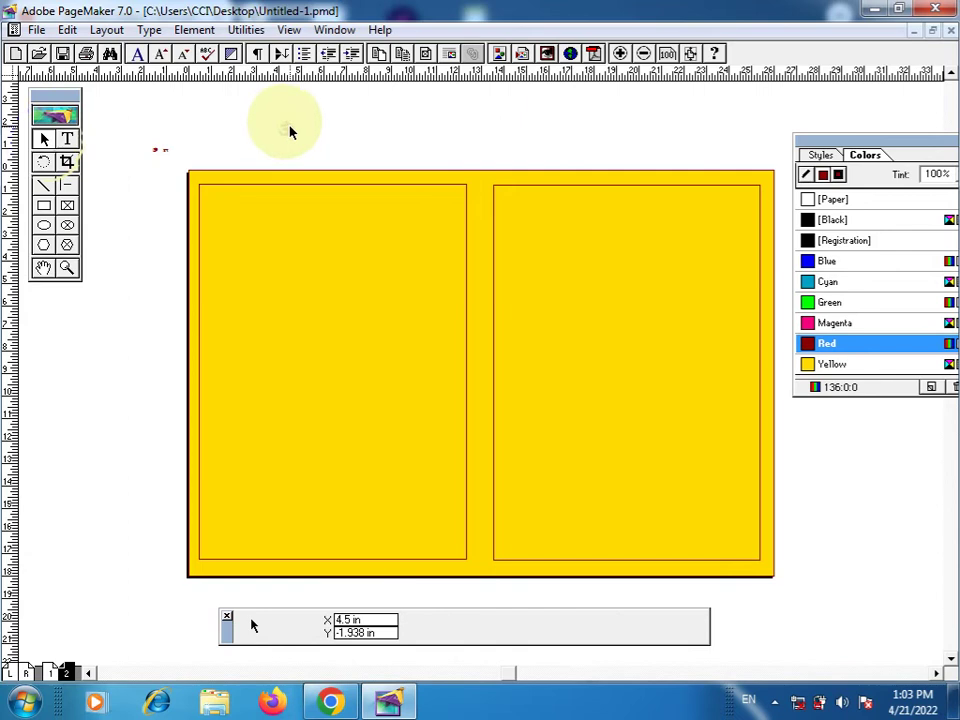
pyautogui.click(291, 131)
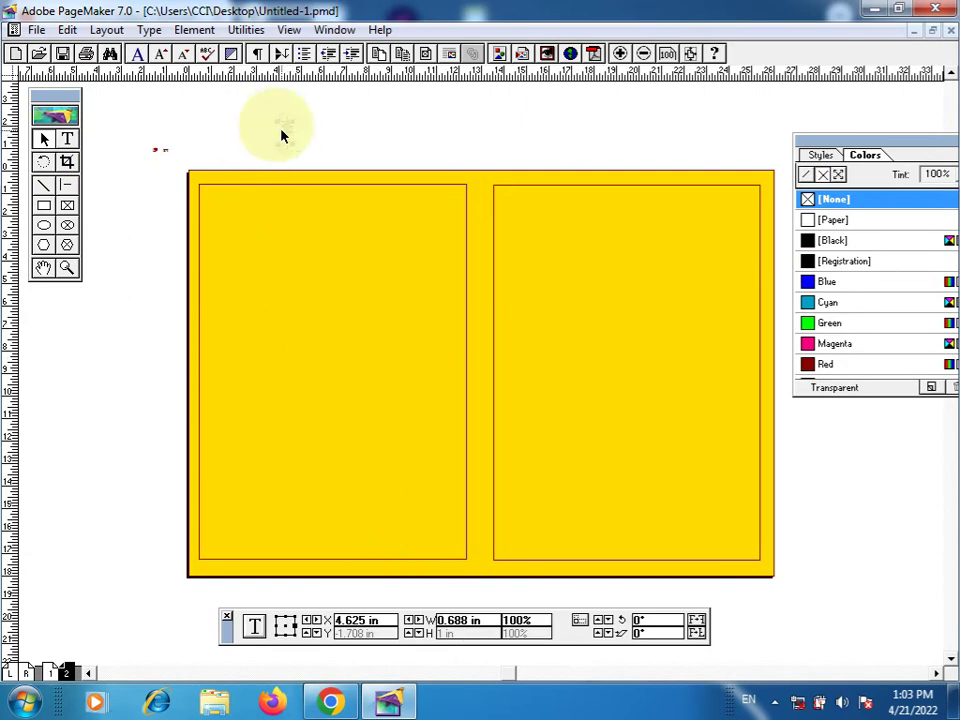
pyautogui.click(196, 177)
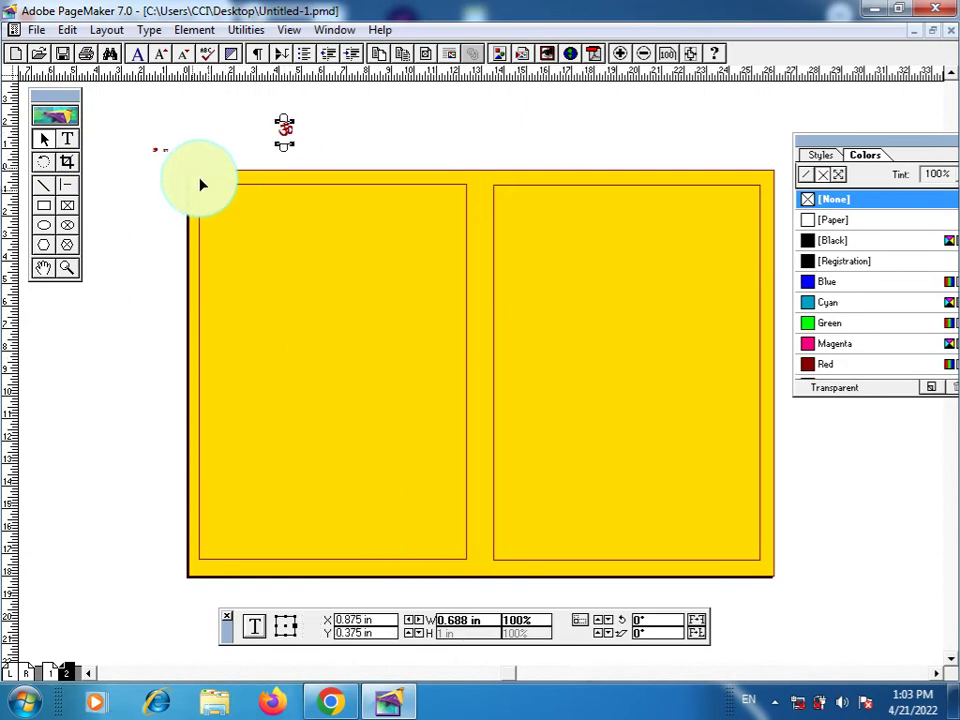
pyautogui.moveTo(197, 183); pyautogui.dragTo(197, 183)
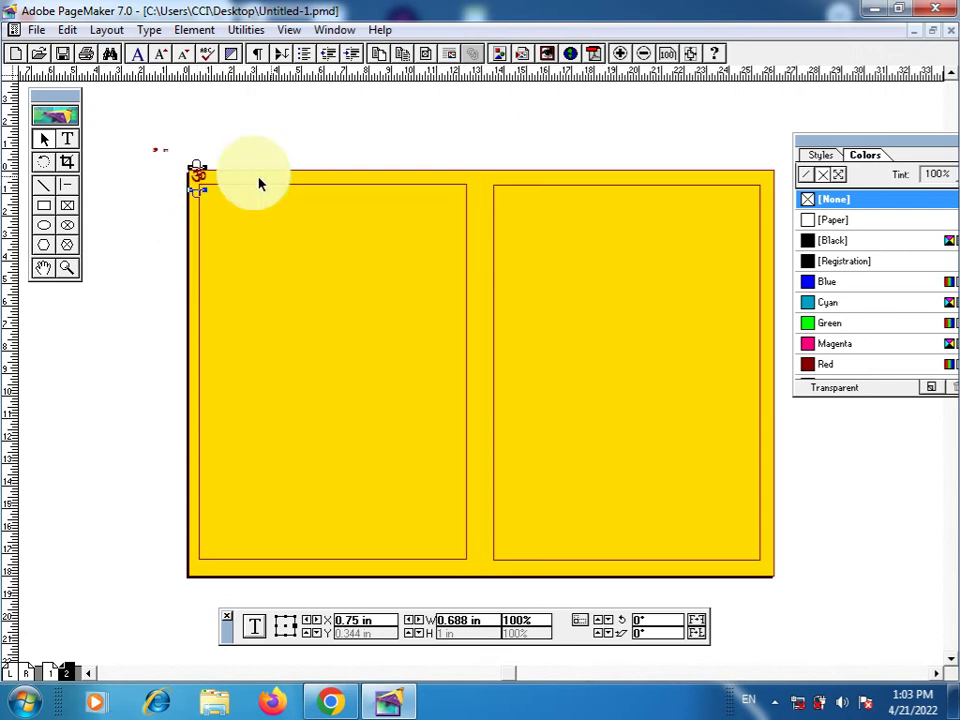
pyautogui.click(381, 122)
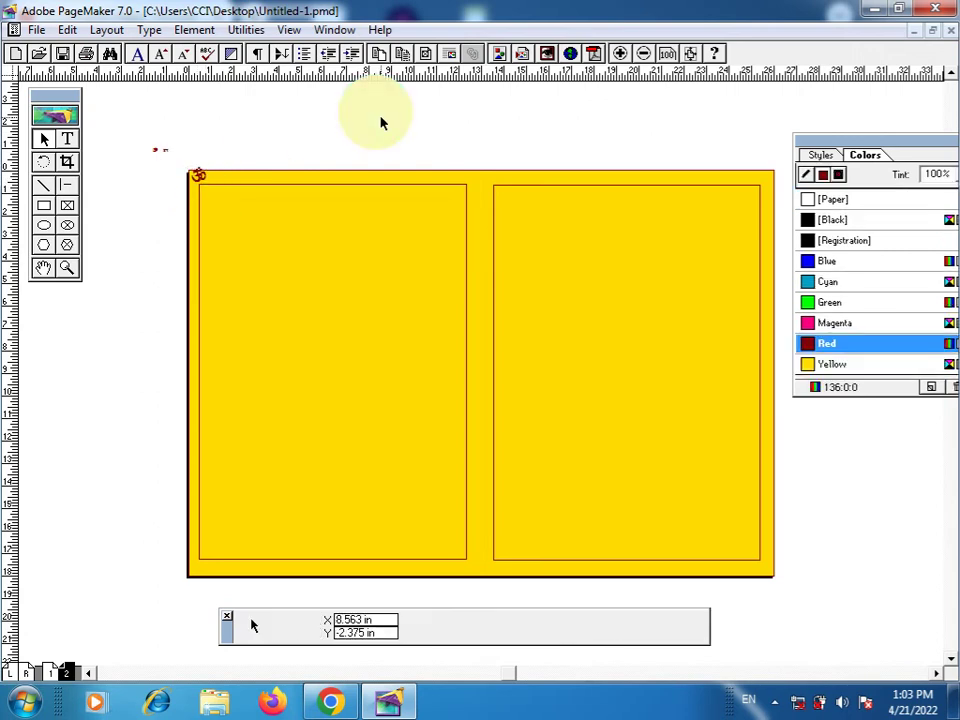
# Shrink the Om symbol to fit the corner outside the left inner rectangle and nudge it into place.
pyautogui.click(66, 140)
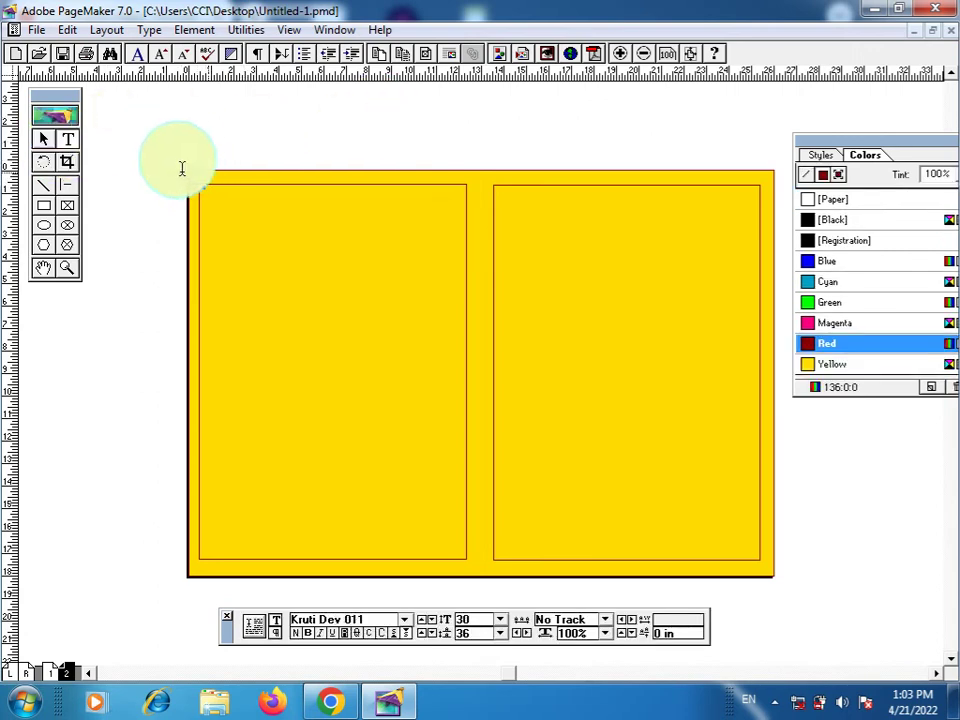
pyautogui.moveTo(184, 170); pyautogui.dragTo(255, 205)
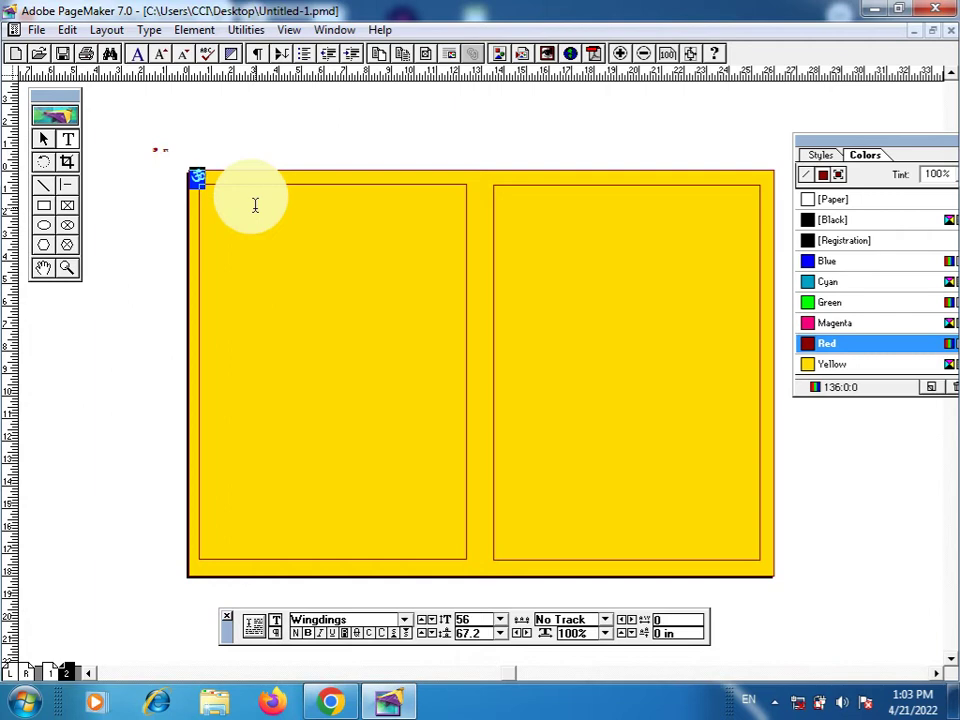
pyautogui.hotkey('ctrl', 'alt', 'shift', ',')
pyautogui.hotkey('ctrl', 'alt', 'shift', ',')
pyautogui.hotkey('ctrl', 'alt', 'shift', ',')
pyautogui.hotkey('ctrl', 'alt', 'shift', ',')
pyautogui.hotkey('ctrl', 'alt', 'shift', ',')
pyautogui.click(43, 141)
pyautogui.click(197, 183)
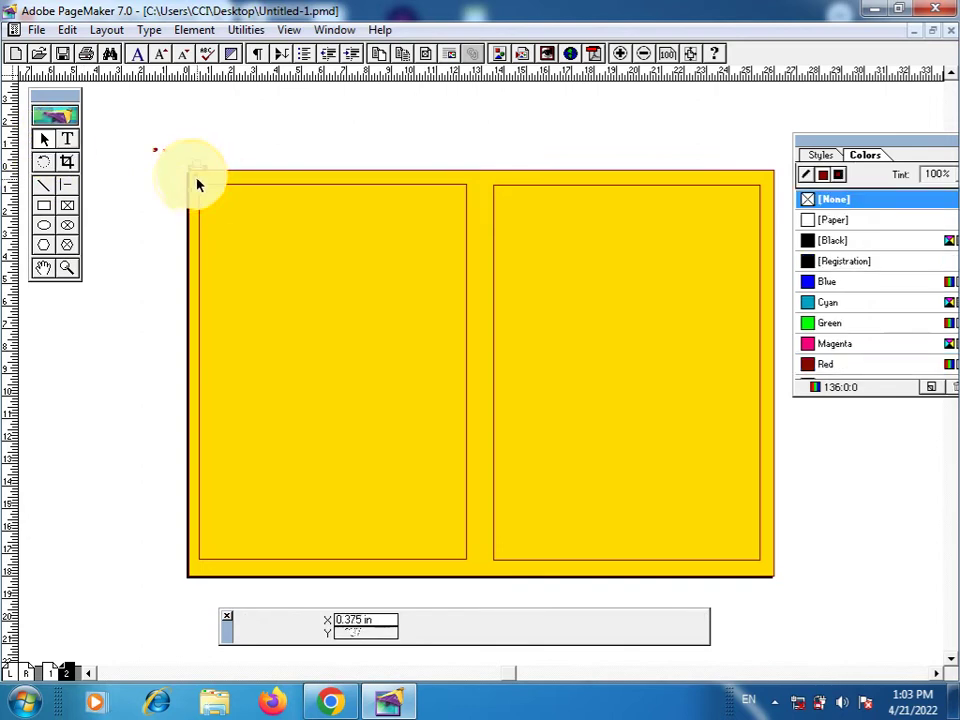
pyautogui.click(197, 183)
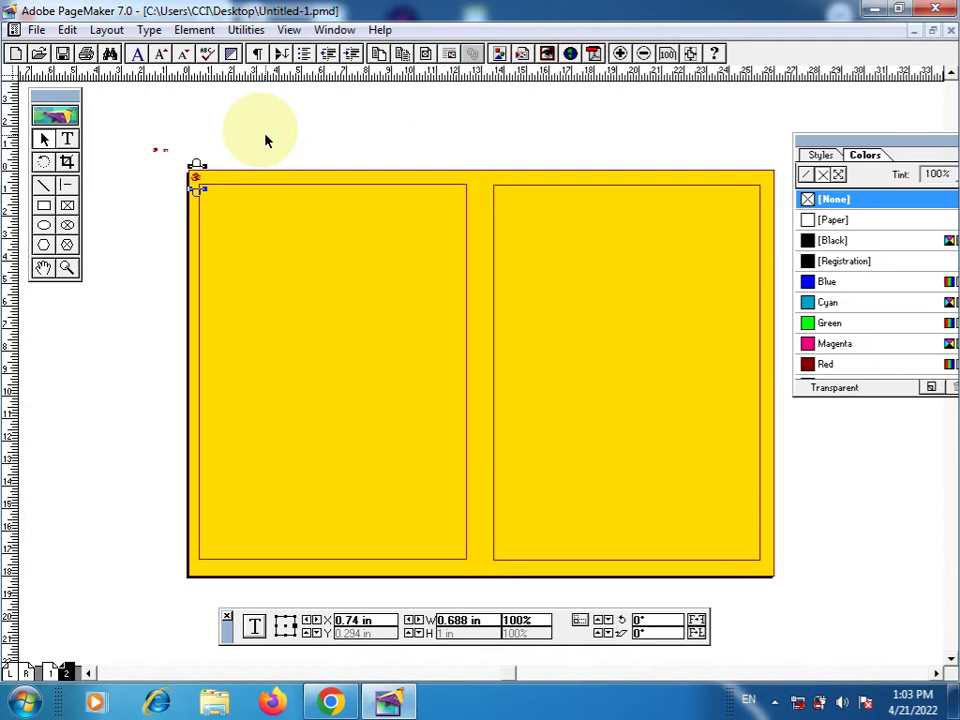
pyautogui.click(265, 140)
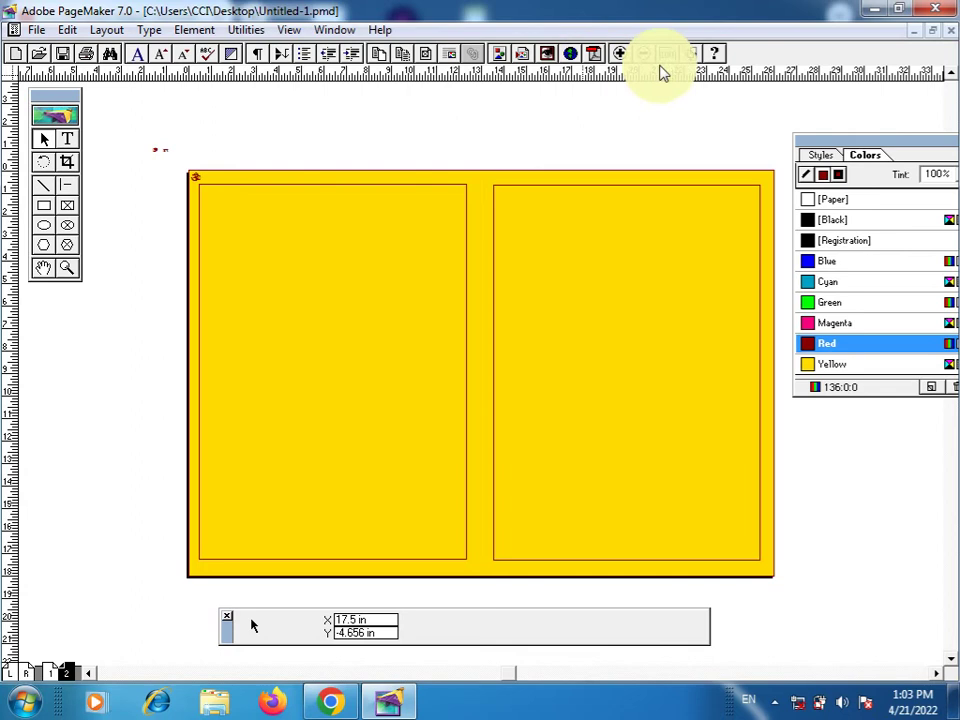
pyautogui.click(621, 55)
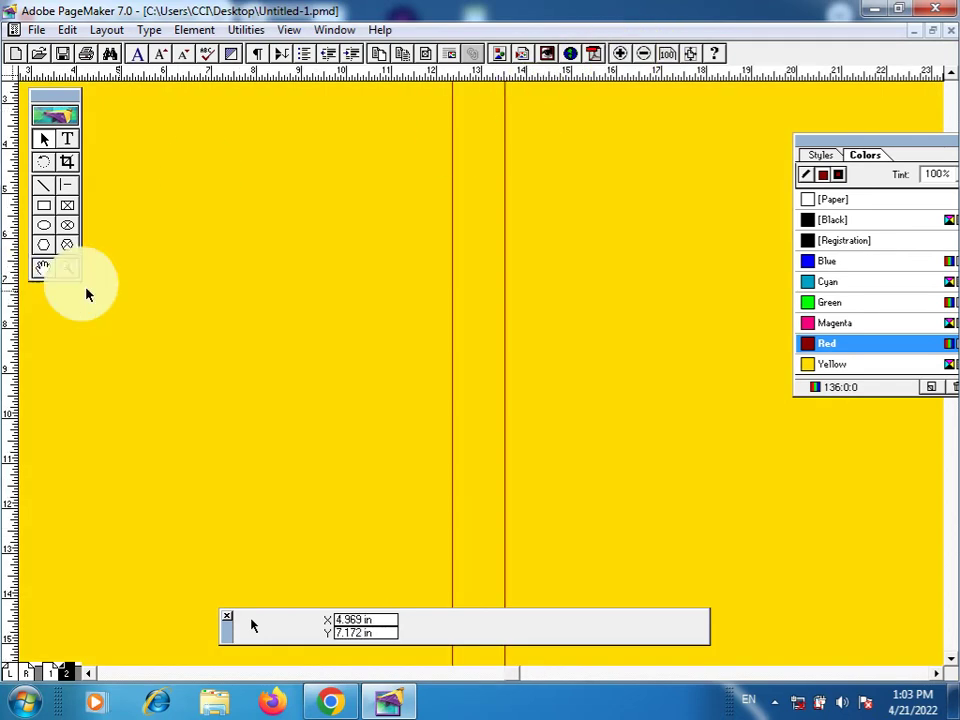
# Copy the Om symbol in the page's top-left corner.
pyautogui.moveTo(323, 271); pyautogui.dragTo(557, 484)
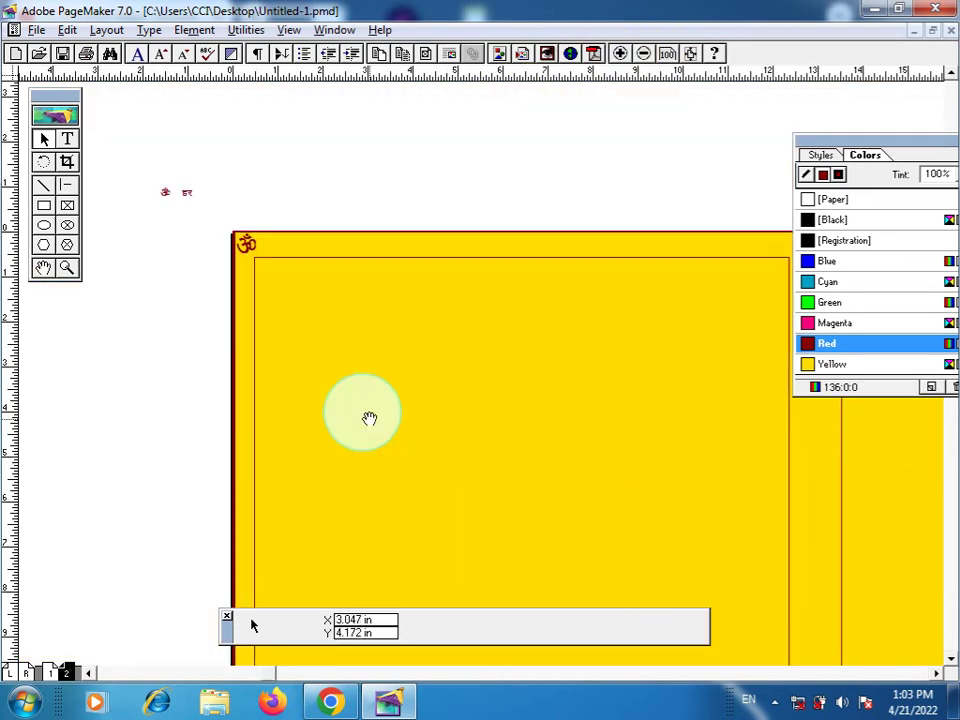
pyautogui.scroll(1, 369, 418)
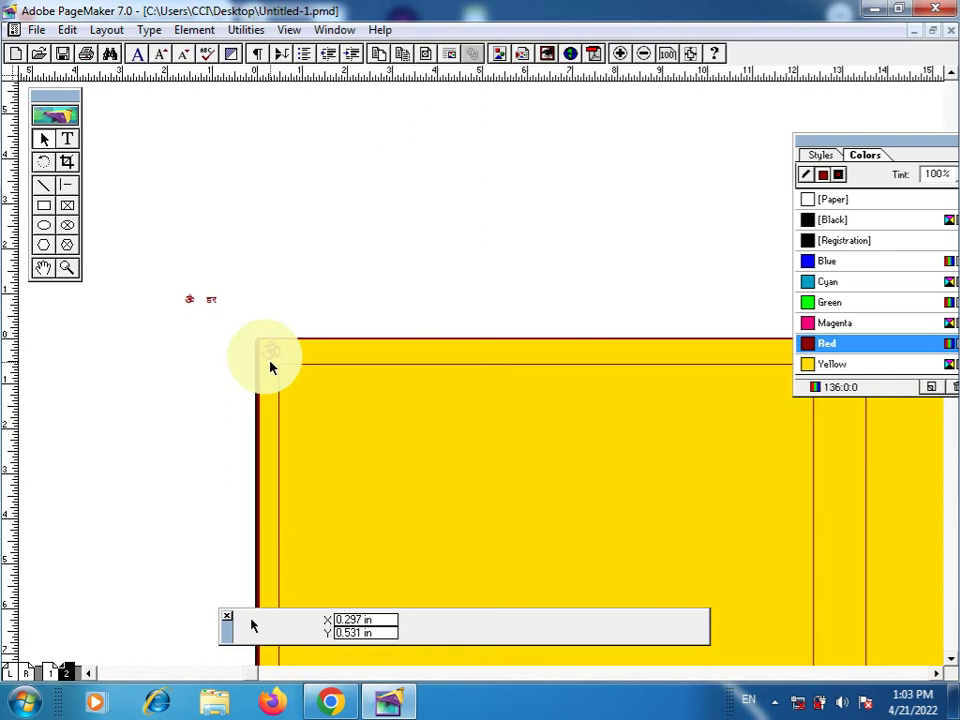
pyautogui.click(645, 60)
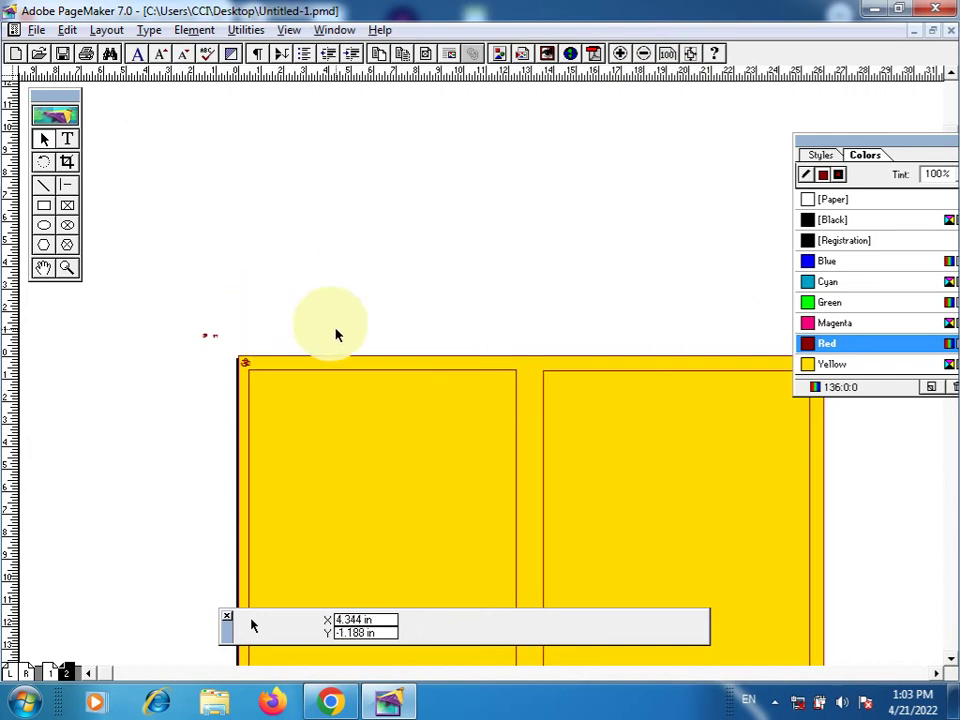
pyautogui.moveTo(337, 336); pyautogui.dragTo(274, 144)
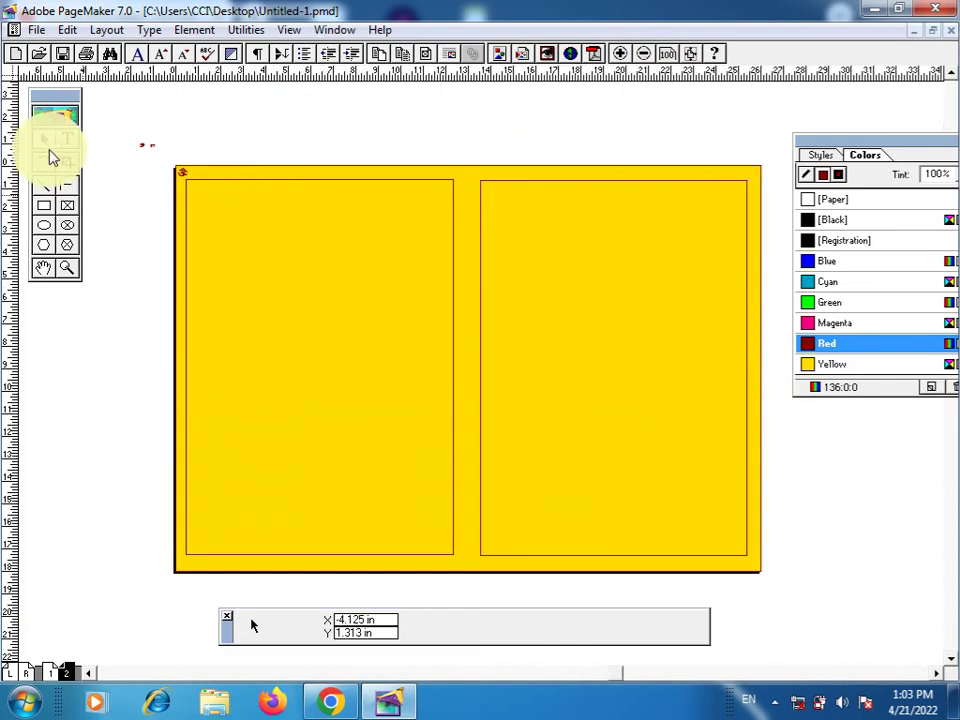
pyautogui.click(184, 178)
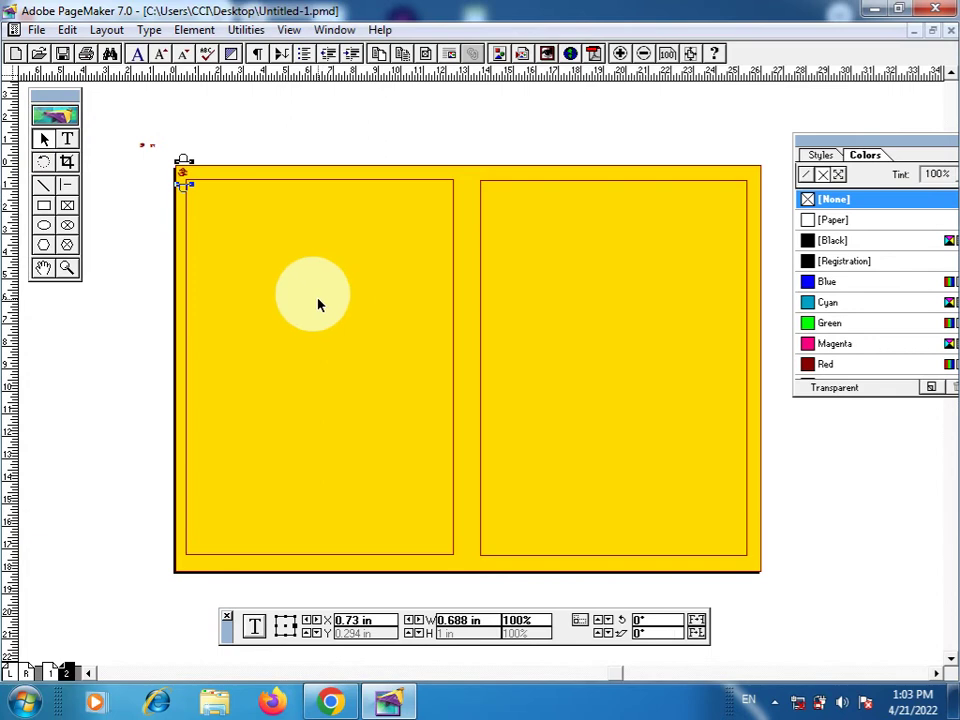
pyautogui.click(67, 30)
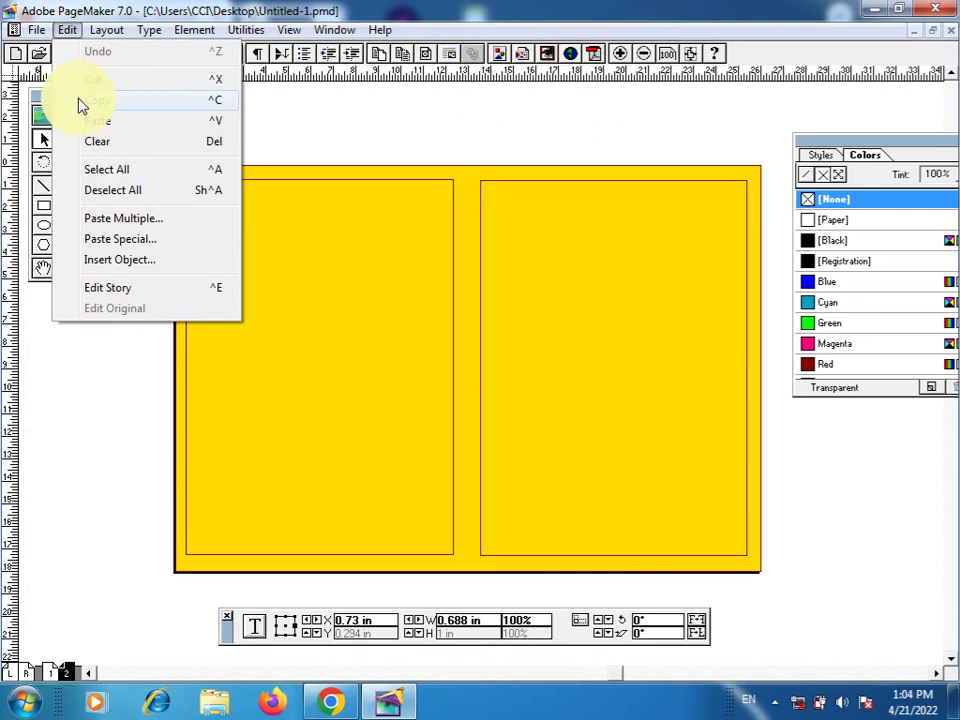
pyautogui.click(82, 106)
# Paste 20 copies of the Om symbol down the page's left border with a horizontal offset of 0 and a vertical offset of 0.7 inches.
pyautogui.click(70, 38)
pyautogui.click(69, 38)
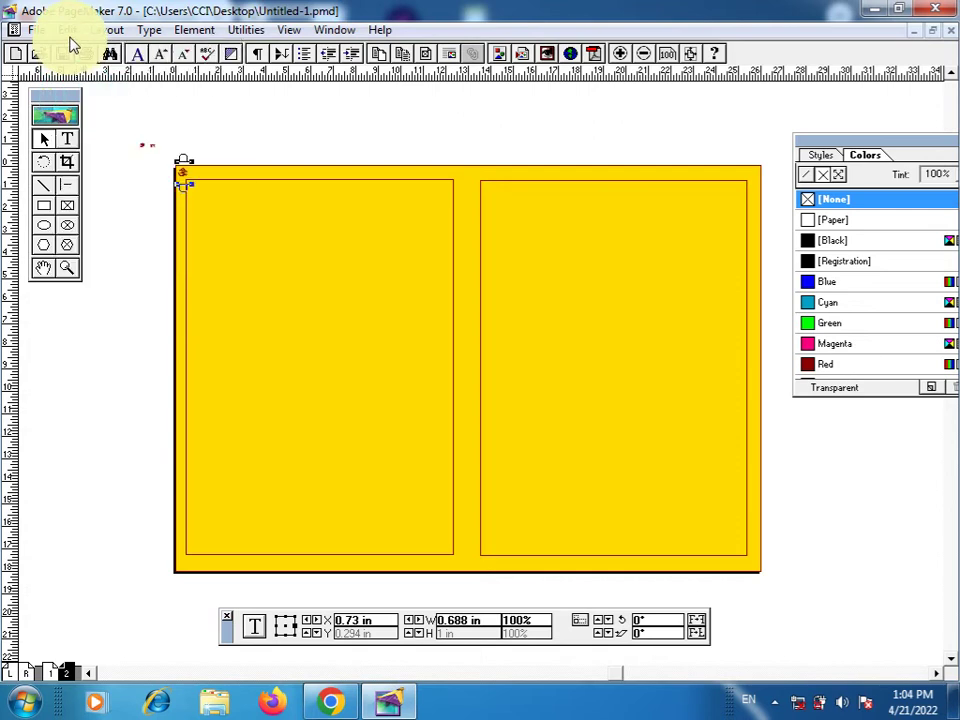
pyautogui.click(70, 38)
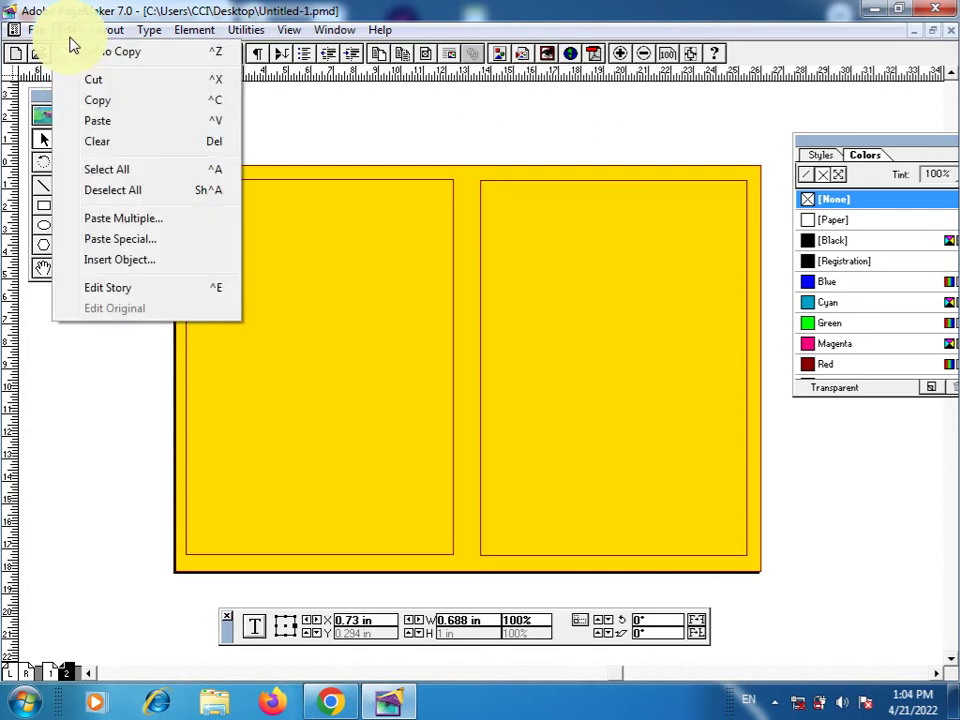
pyautogui.click(82, 229)
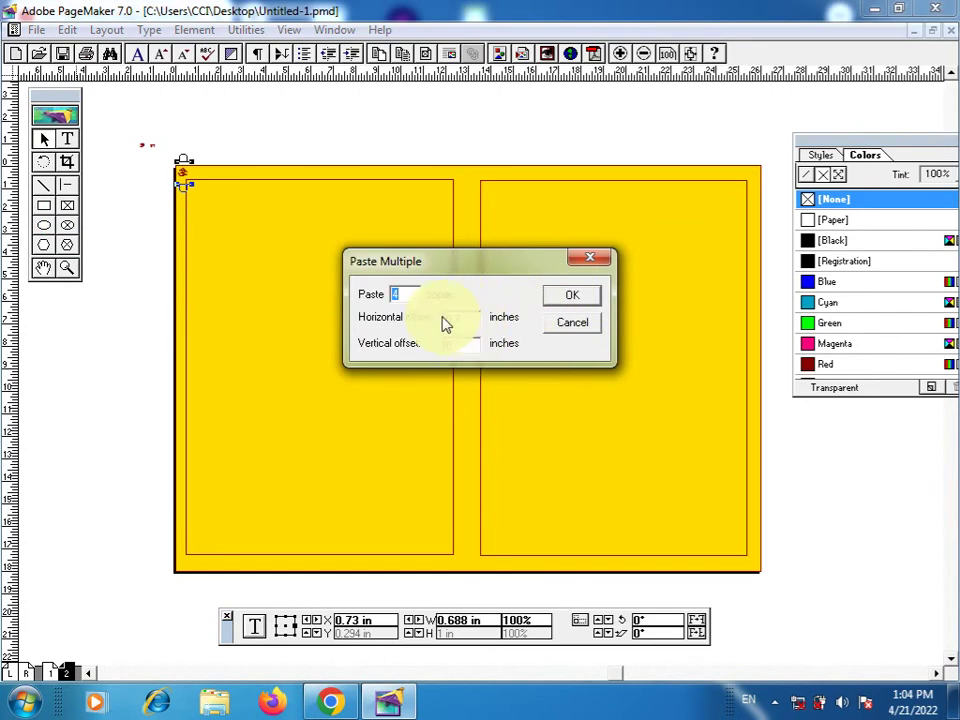
pyautogui.press('BackSpace')
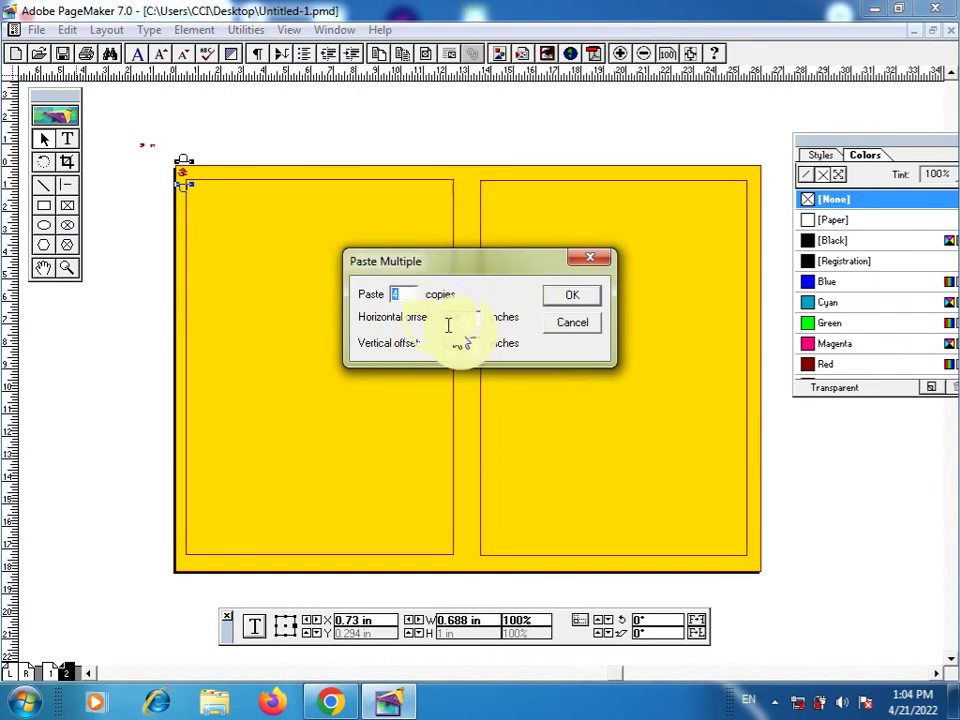
pyautogui.press('Tab')
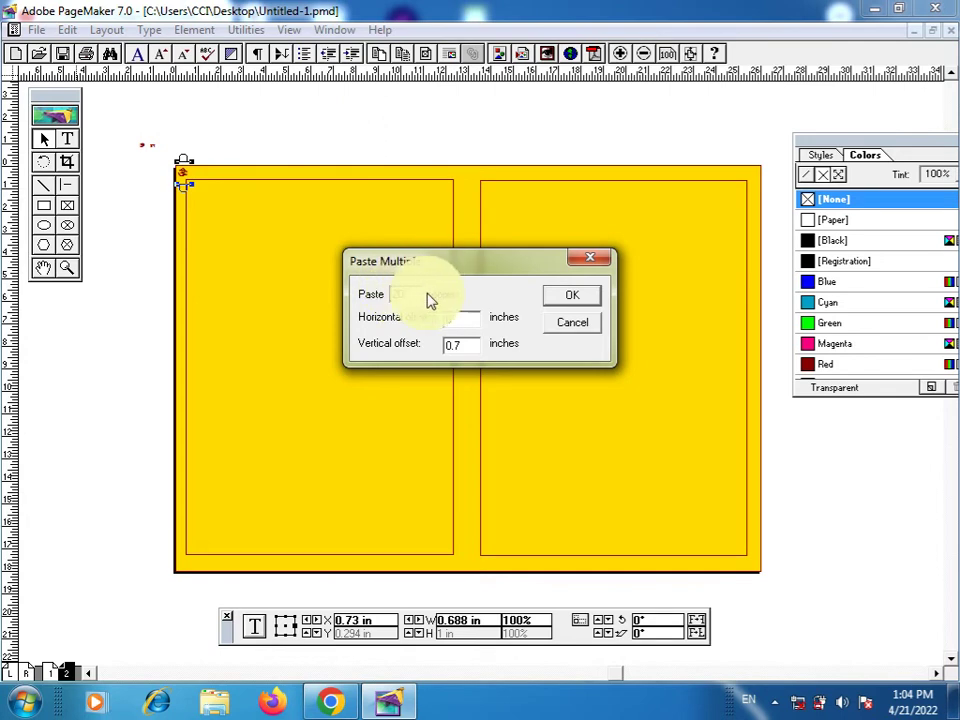
pyautogui.write('20')
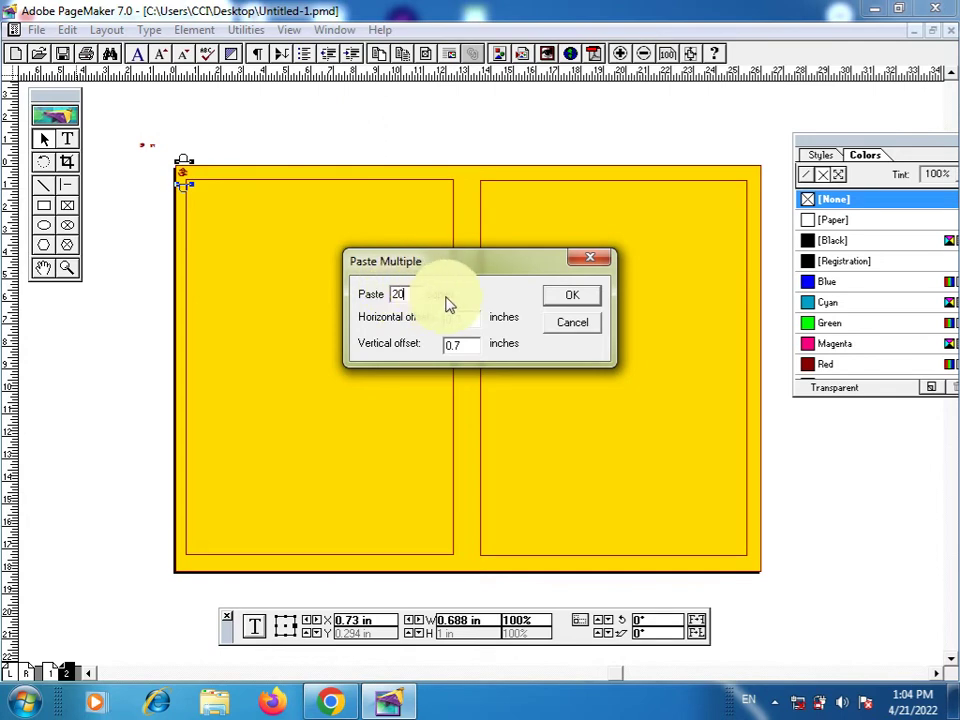
pyautogui.click(562, 302)
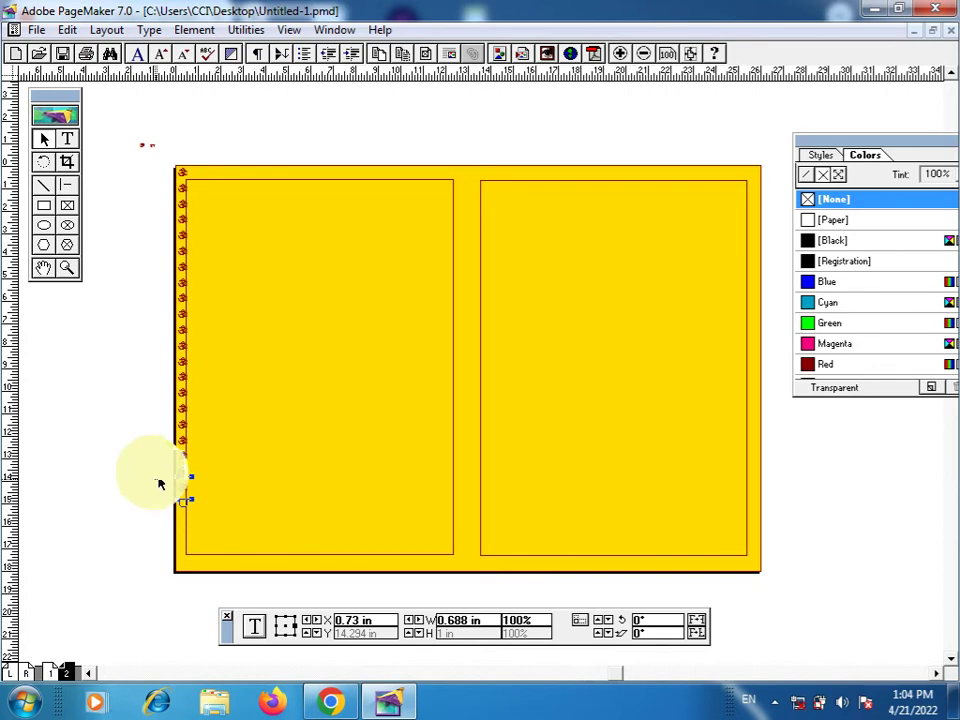
# Extend the Om column to the page's lower edge by pasting 5 more copies at a 0.7-inch vertical offset.
pyautogui.click(67, 30)
pyautogui.click(98, 217)
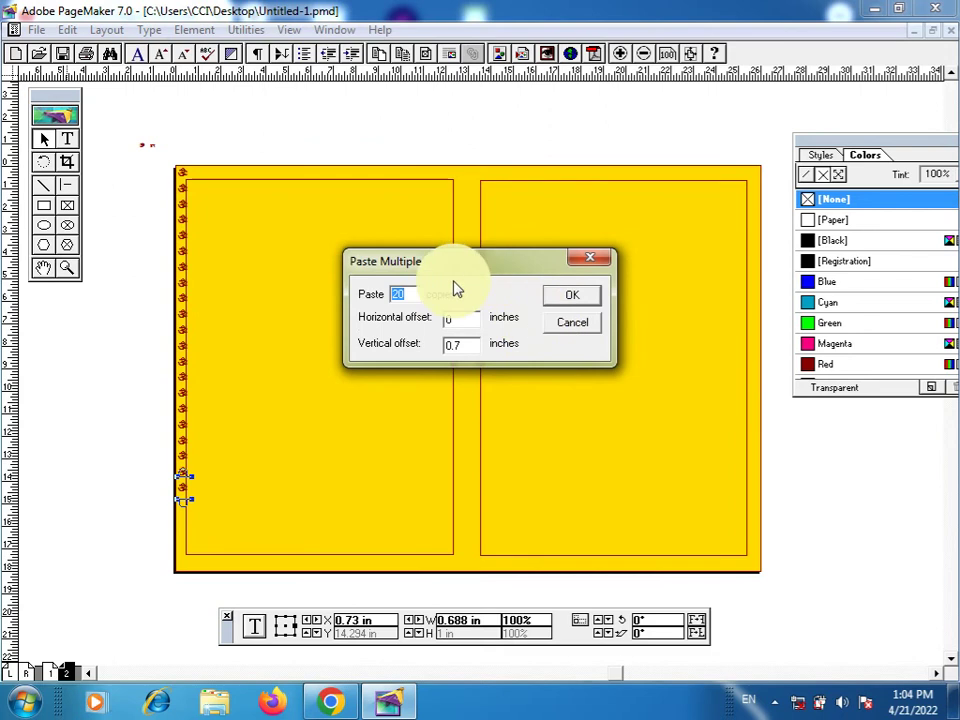
pyautogui.write('5')
pyautogui.click(558, 296)
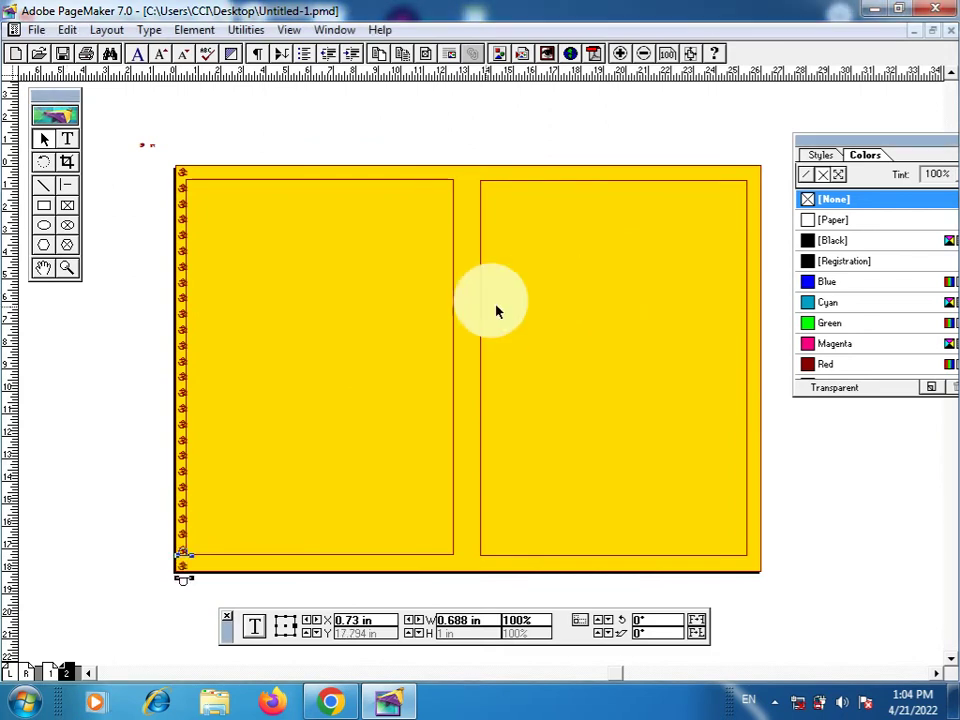
# Select every Om symbol along the left border and group them into one object.
pyautogui.click(169, 219)
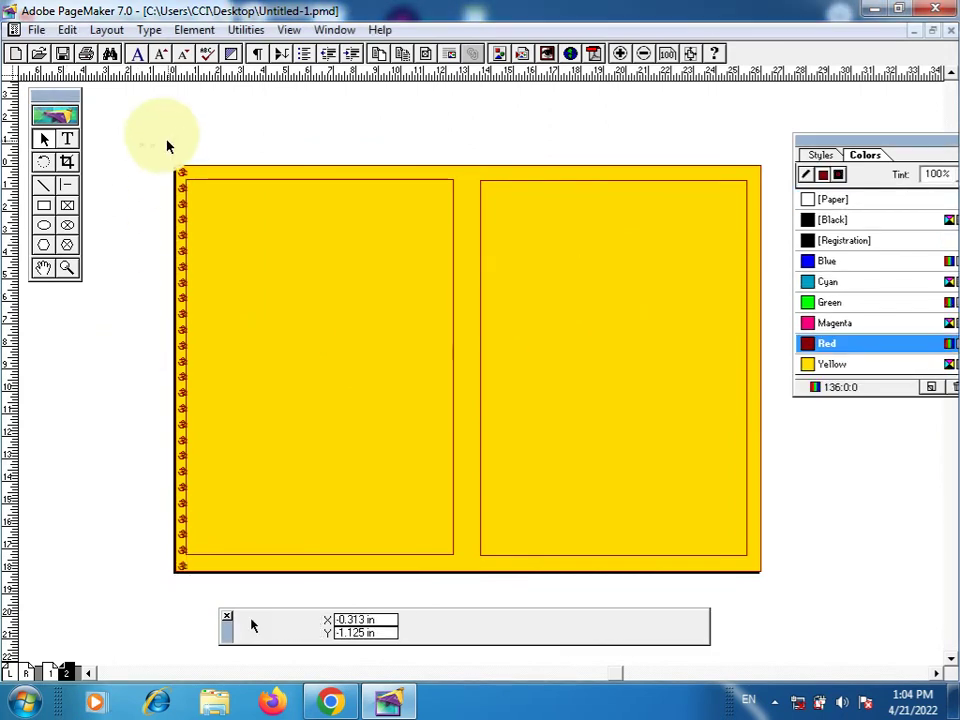
pyautogui.moveTo(167, 153); pyautogui.dragTo(197, 579)
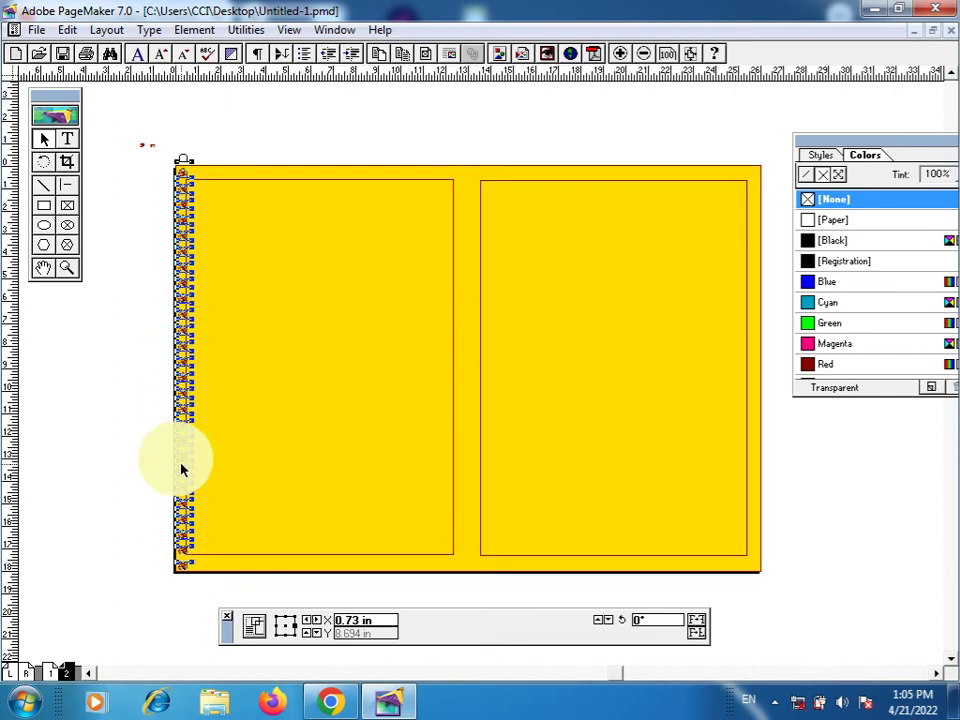
pyautogui.hotkey('ctrl', 'g')
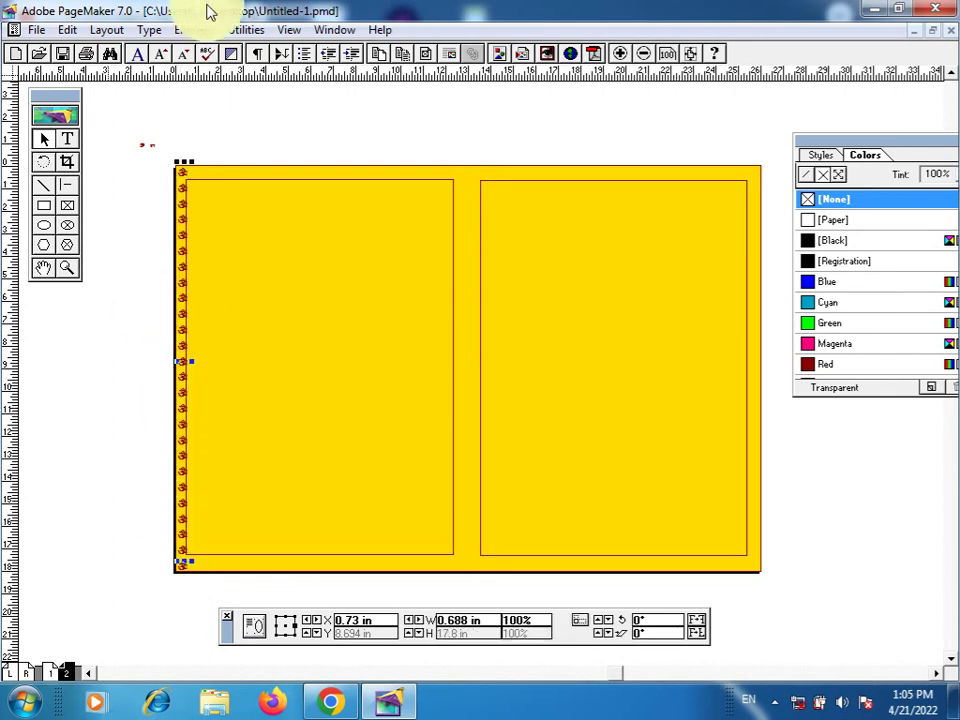
pyautogui.click(184, 32)
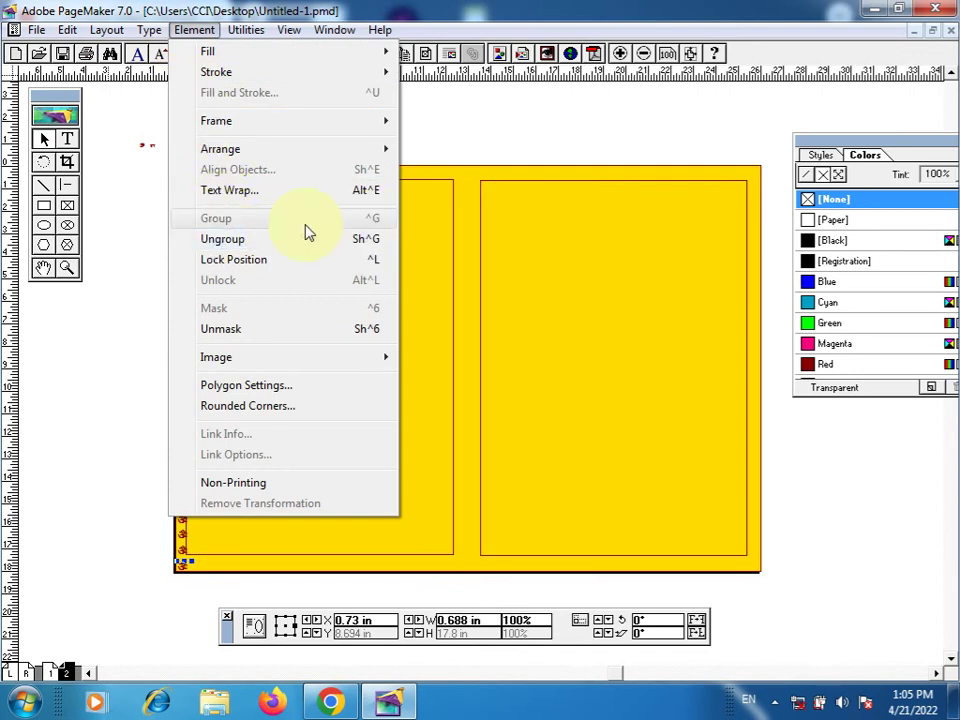
pyautogui.click(90, 316)
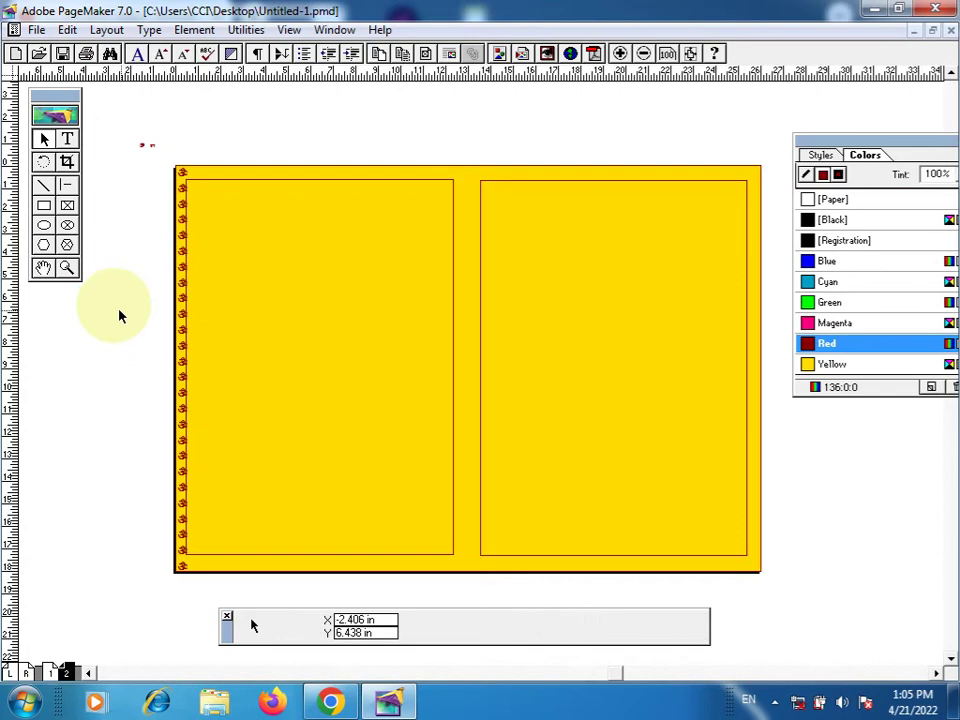
# Duplicate the grouped Om column and place the copy in the gap between the two inner rectangles.
pyautogui.click(182, 342)
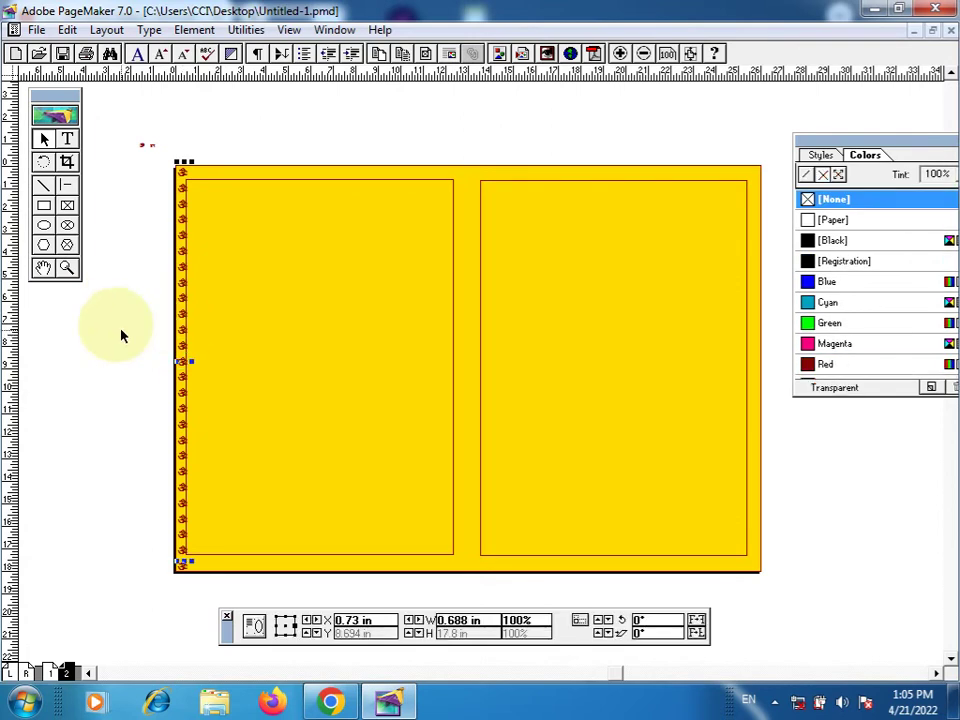
pyautogui.hotkey('ctrl', 'v')
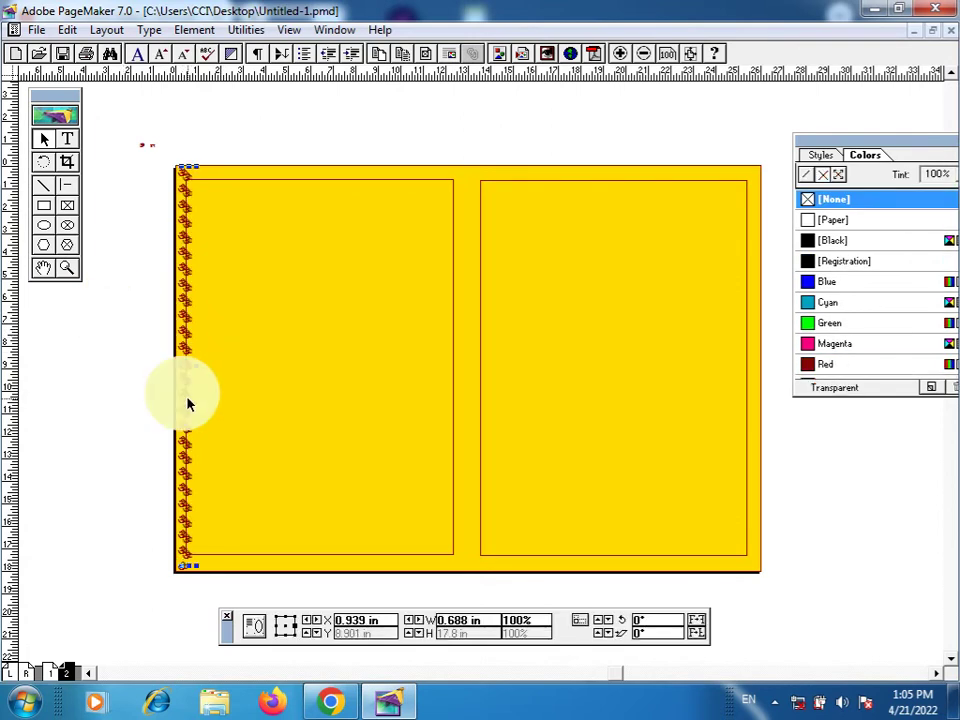
pyautogui.moveTo(206, 401)
pyautogui.mouseDown()
pyautogui.moveTo(474, 345)
pyautogui.moveTo(466, 404)
pyautogui.mouseUp()
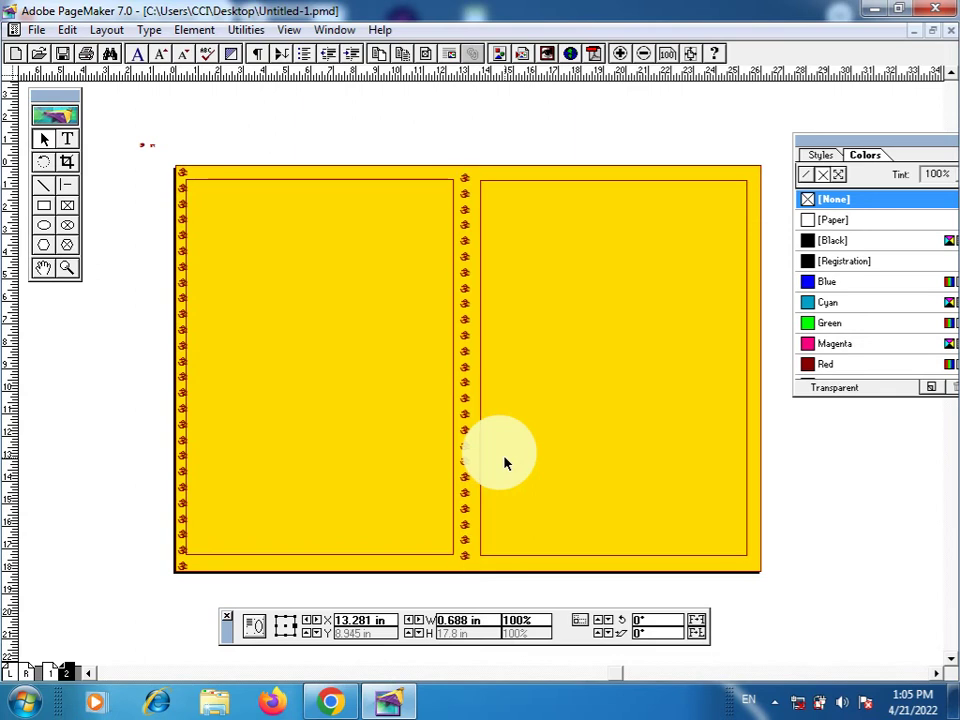
# Paste another Om column, move it to the page's right border and nudge it right and down to X 26.058 in, Y 8.865 in.
pyautogui.hotkey('ctrl', 'v')
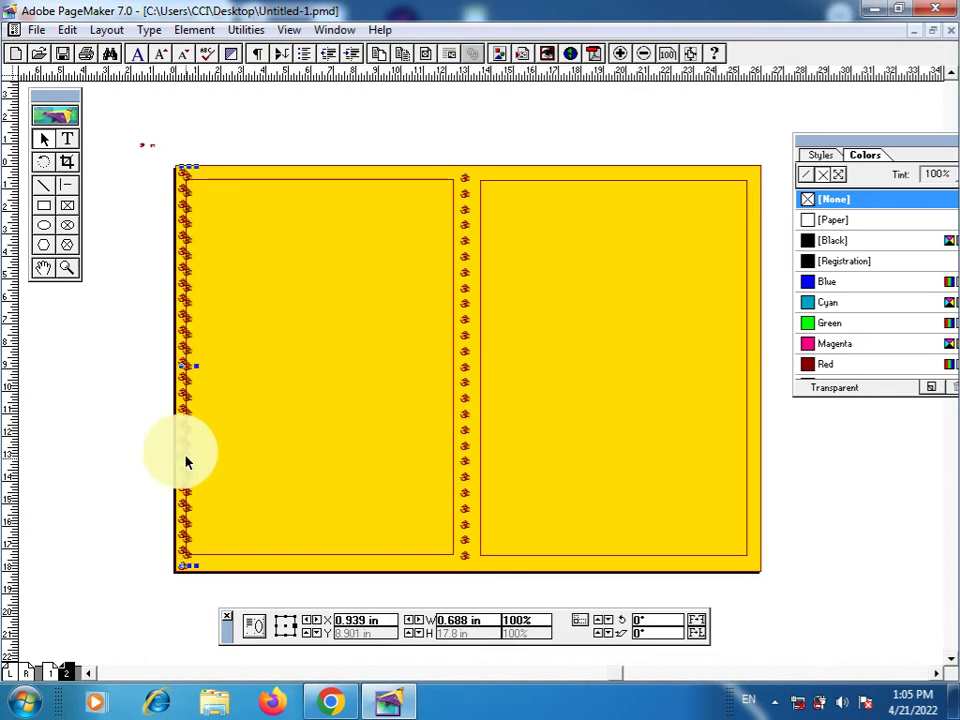
pyautogui.moveTo(186, 462); pyautogui.dragTo(754, 467)
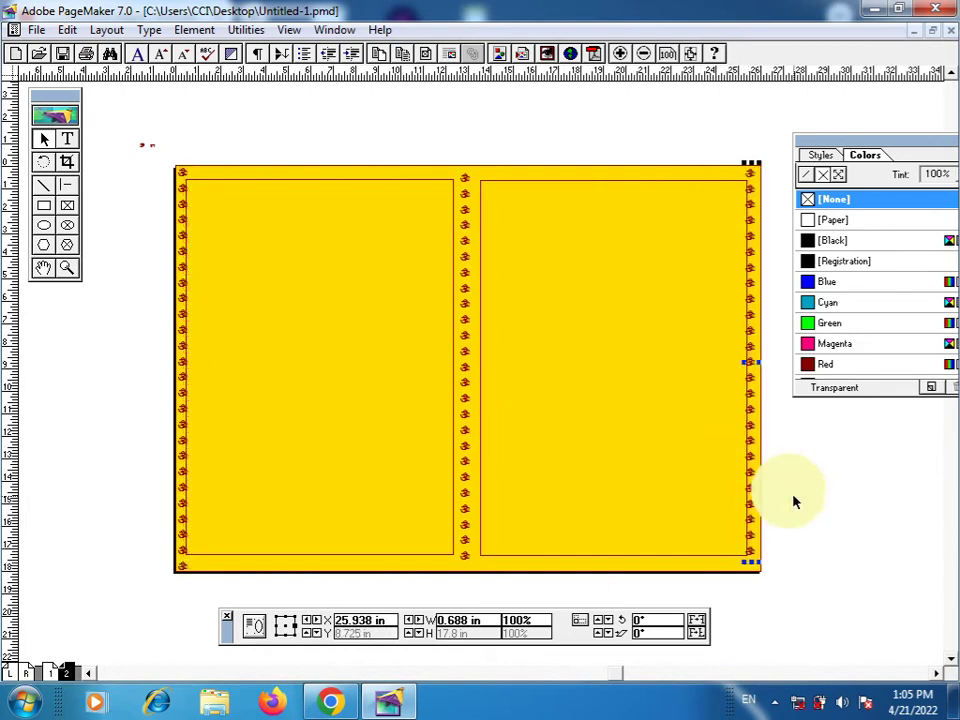
pyautogui.press('Right')
pyautogui.press('Right')
pyautogui.press('Right')
pyautogui.press('Right')
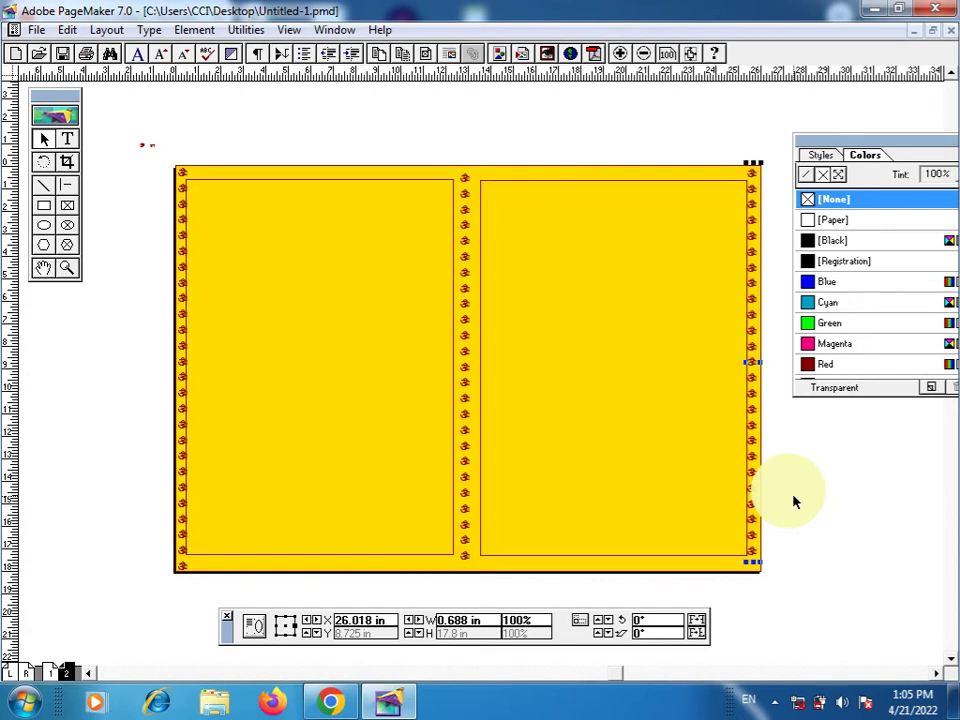
pyautogui.press('Right')
pyautogui.press('Right')
pyautogui.press('Down')
pyautogui.press('Down')
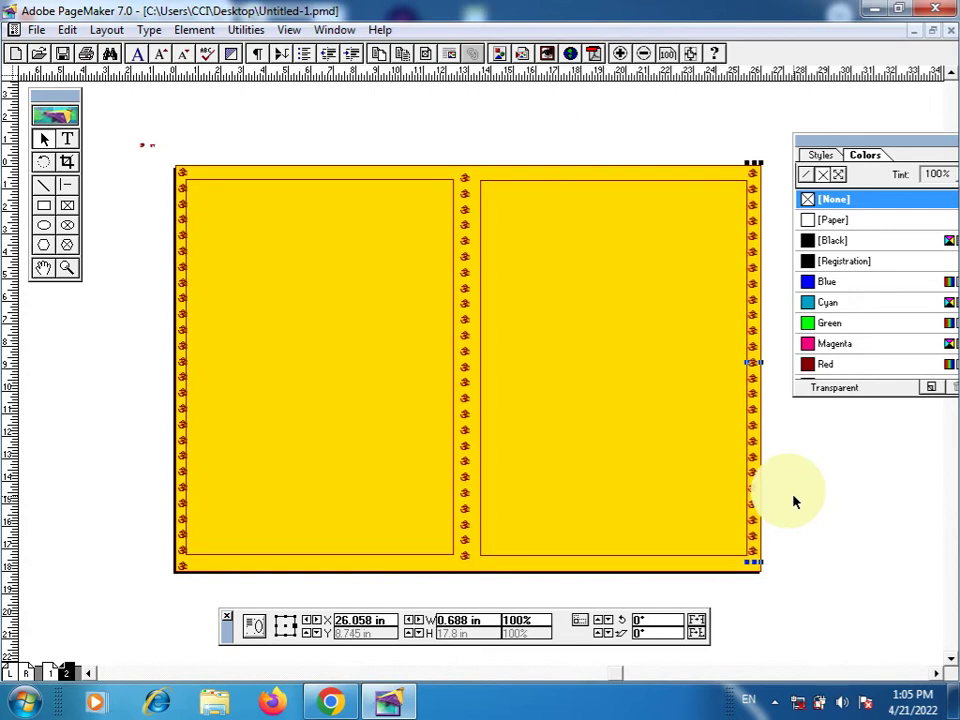
pyautogui.press('Down')
pyautogui.press('Down')
pyautogui.press('Down')
pyautogui.press('Down')
pyautogui.press('Down')
pyautogui.press('Down')
pyautogui.press('Down')
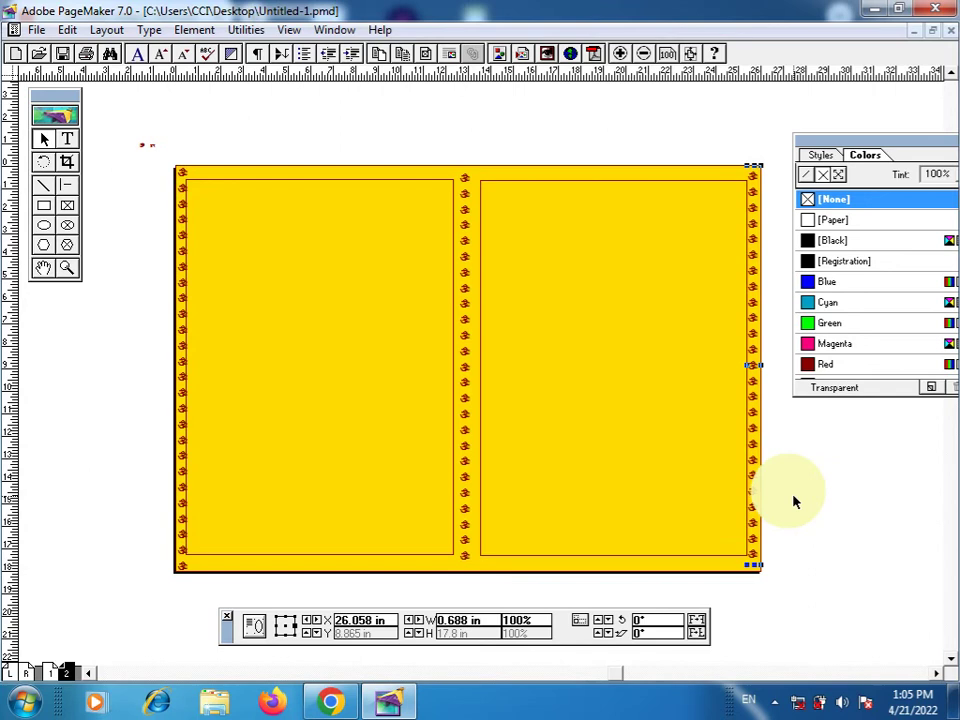
# Nudge the left border's Om column slightly left to X 0.7 in.
pyautogui.click(180, 466)
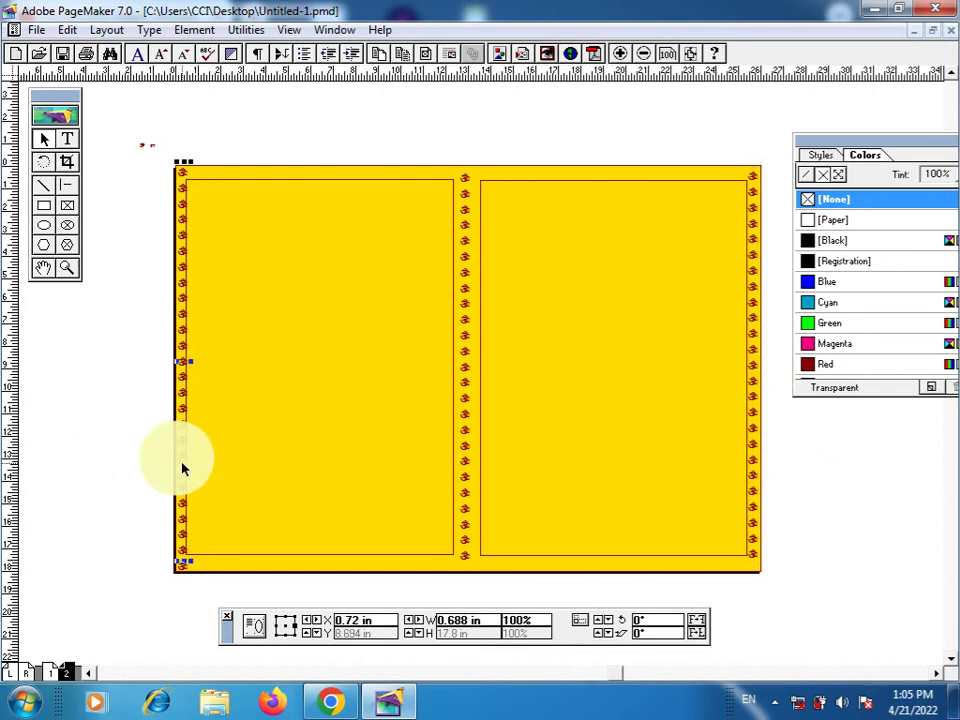
pyautogui.press('Left')
pyautogui.press('Left')
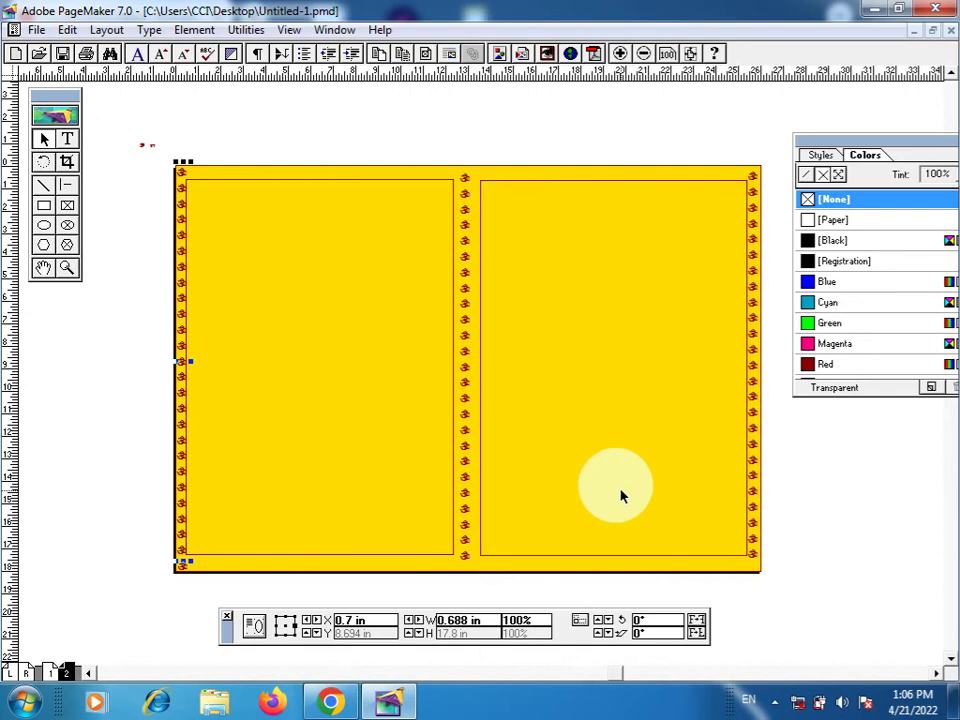
# Ungroup the left border's Om column and select only its topmost Om symbol.
pyautogui.click(196, 32)
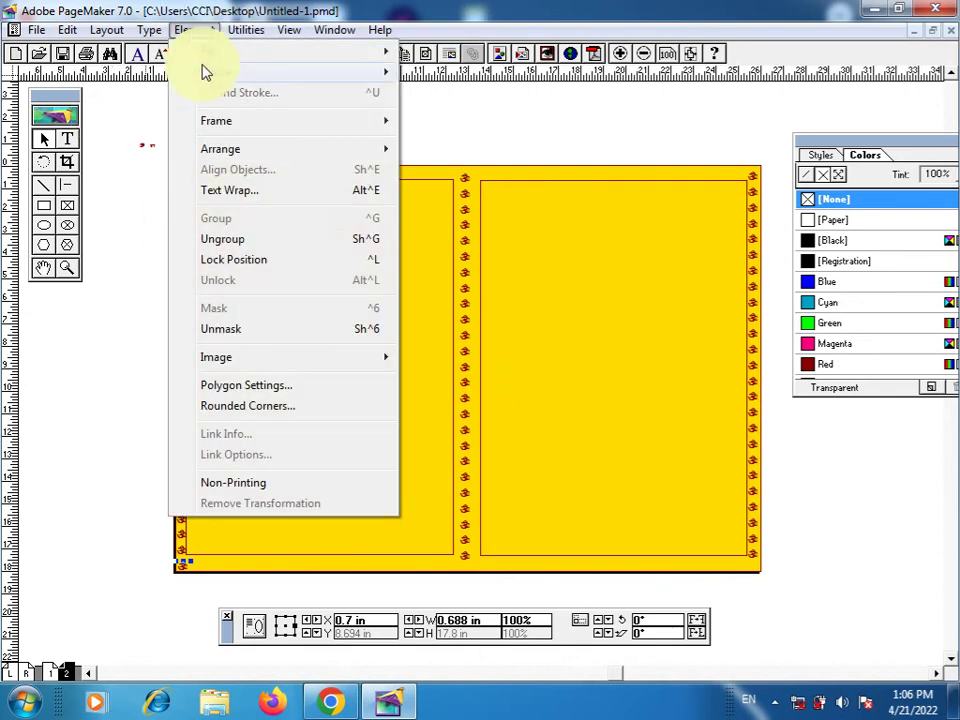
pyautogui.click(226, 244)
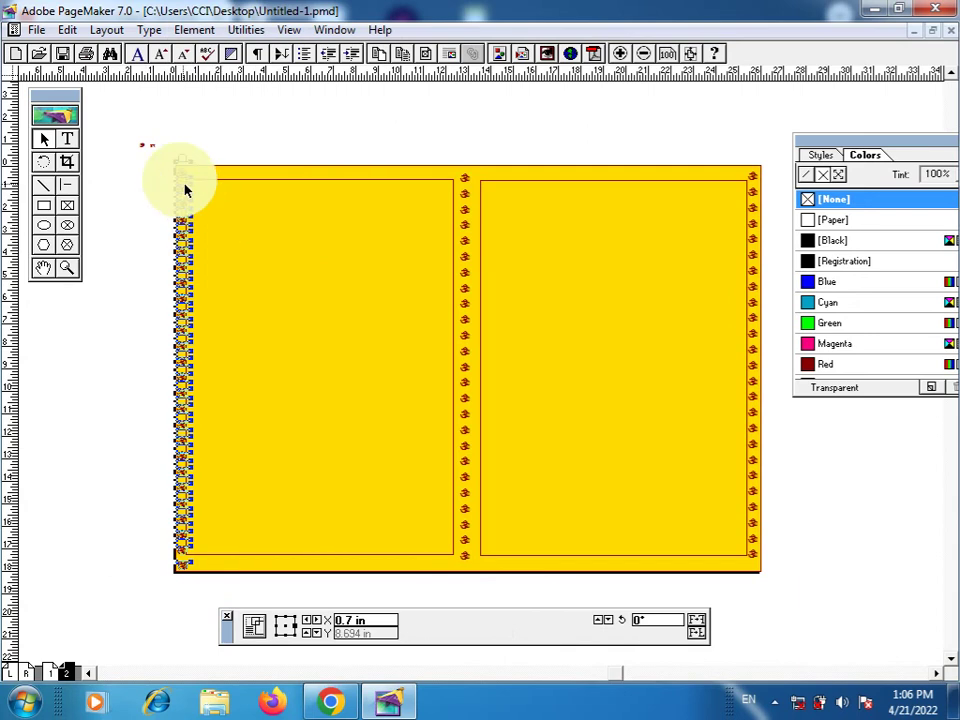
pyautogui.click(172, 178)
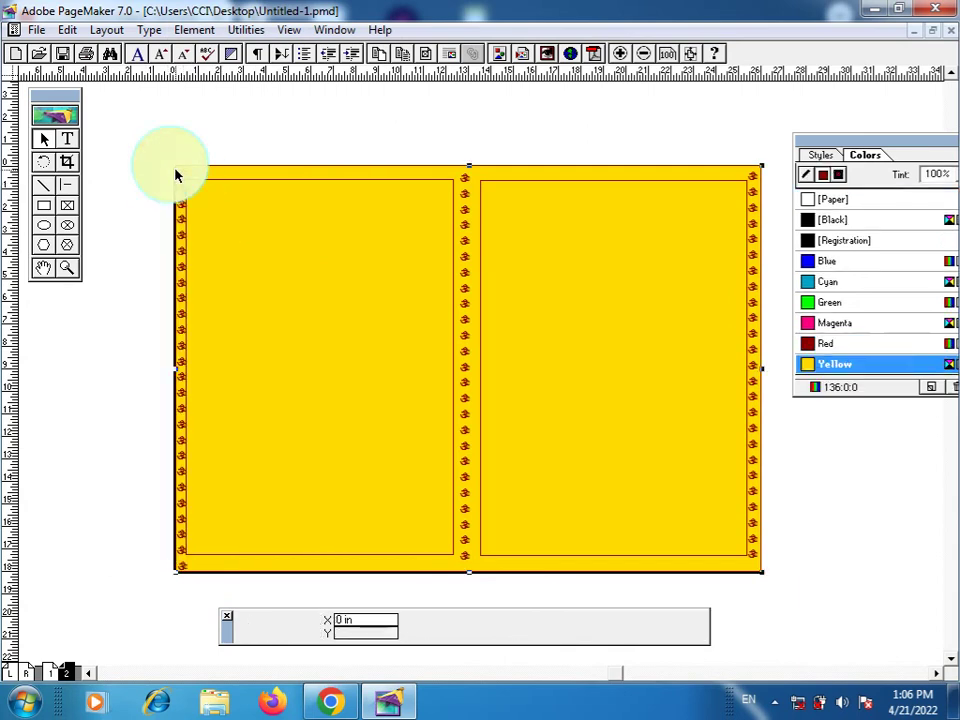
pyautogui.click(186, 182)
pyautogui.click(180, 176)
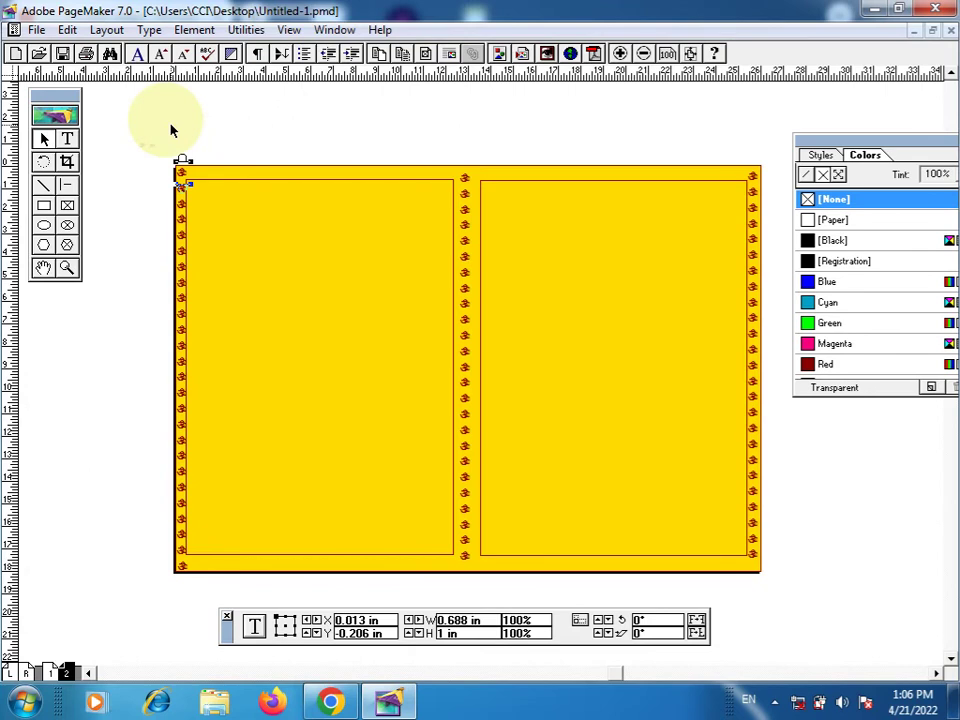
# Paste multiple Om copies along the top border at 0.7 in horizontal and 0 in vertical offset, removing the one overlapping the centre column.
pyautogui.click(68, 30)
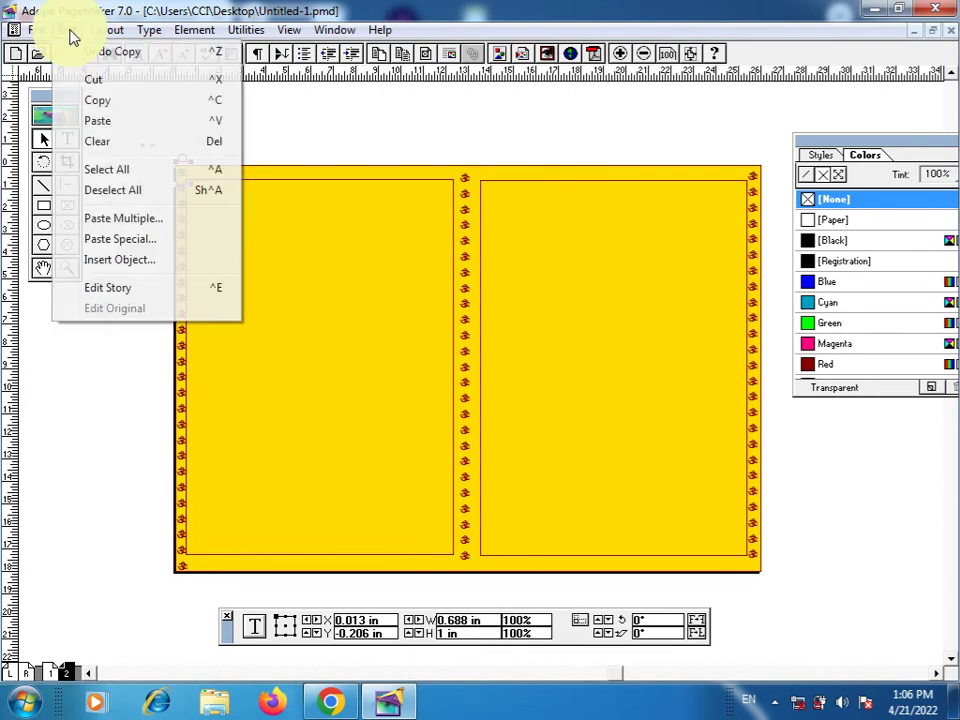
pyautogui.click(90, 220)
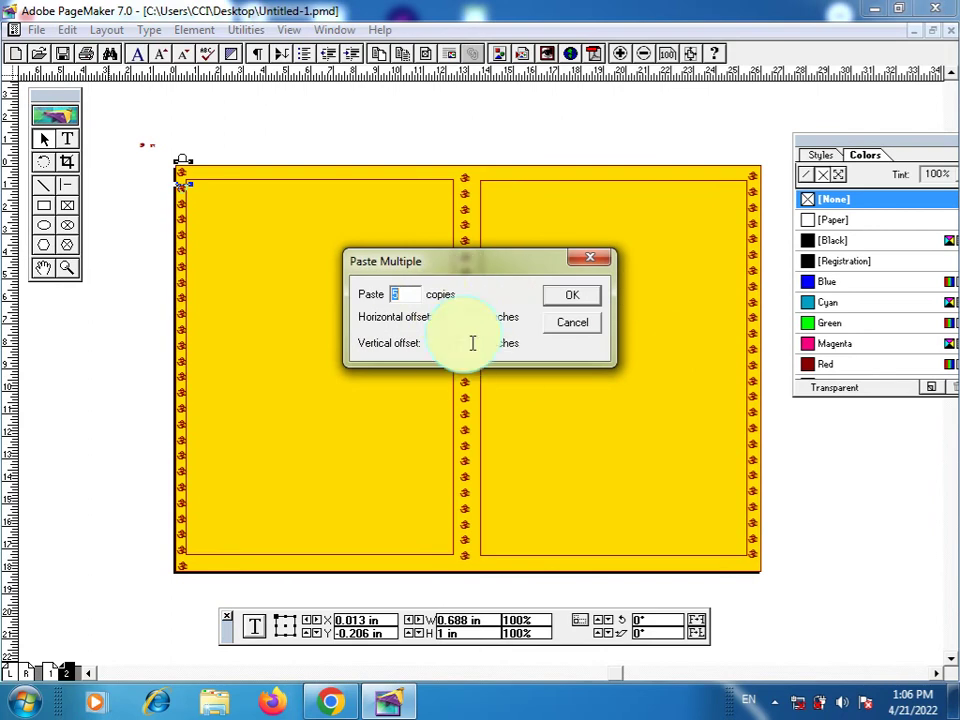
pyautogui.write('5')
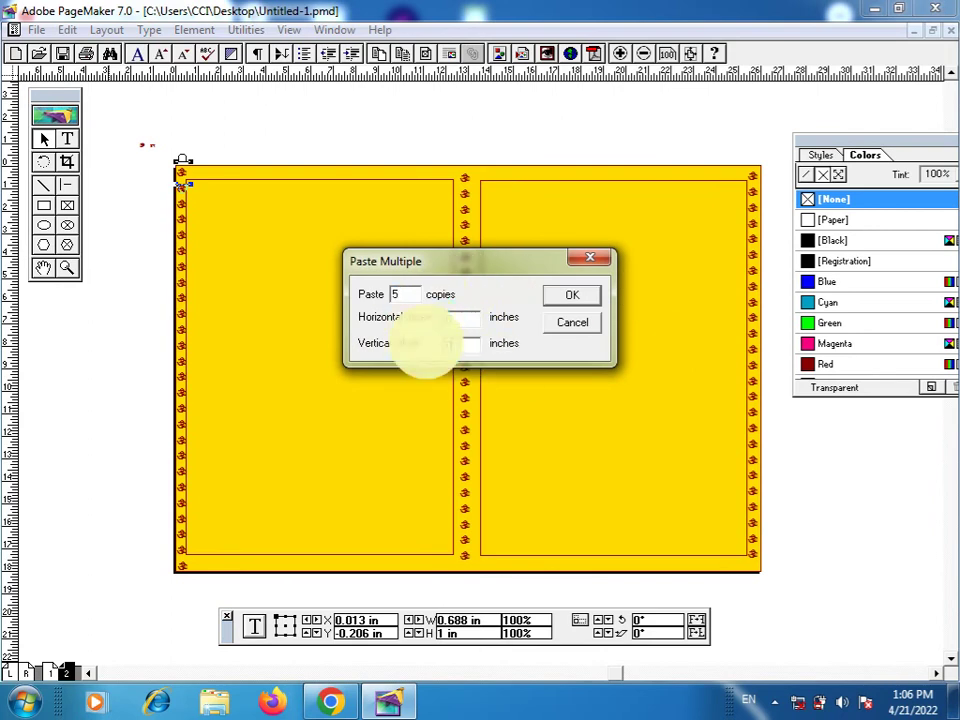
pyautogui.click(445, 318)
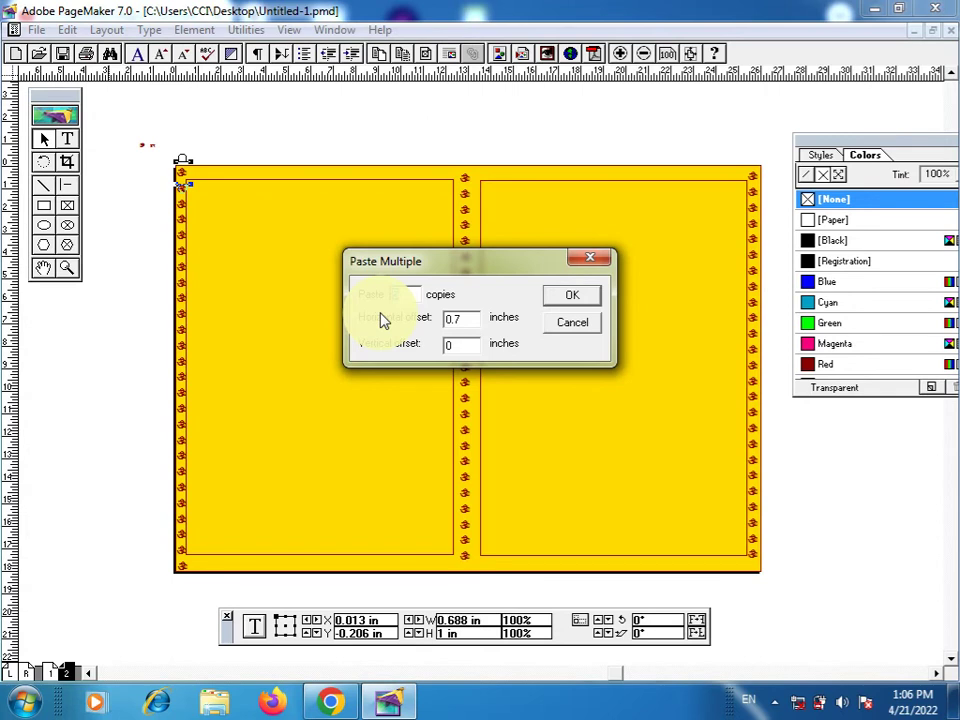
pyautogui.click(576, 300)
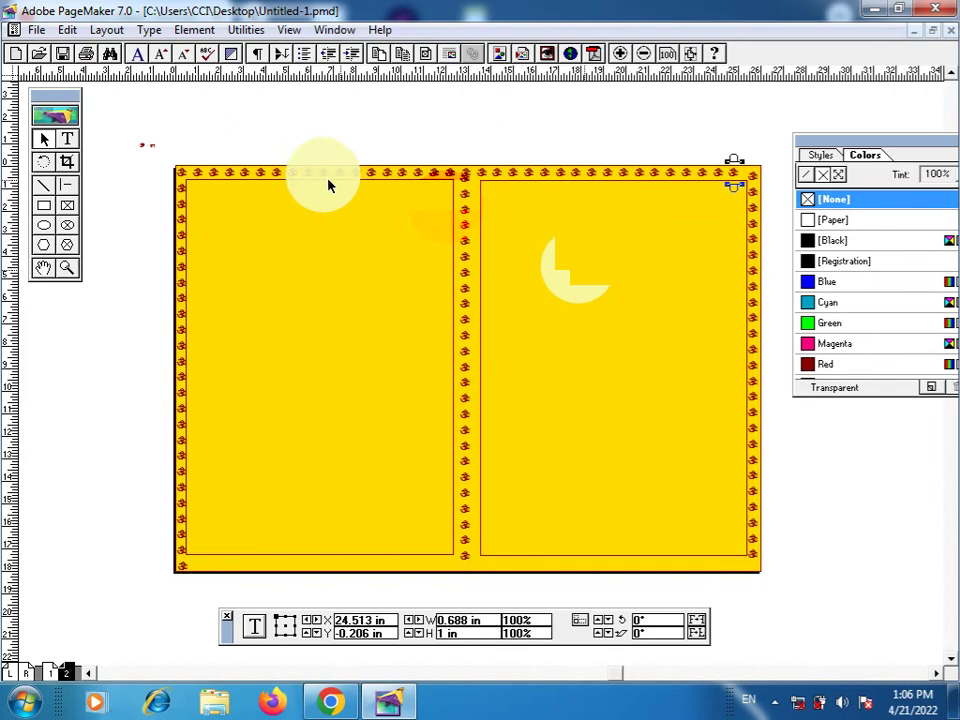
pyautogui.click(465, 177)
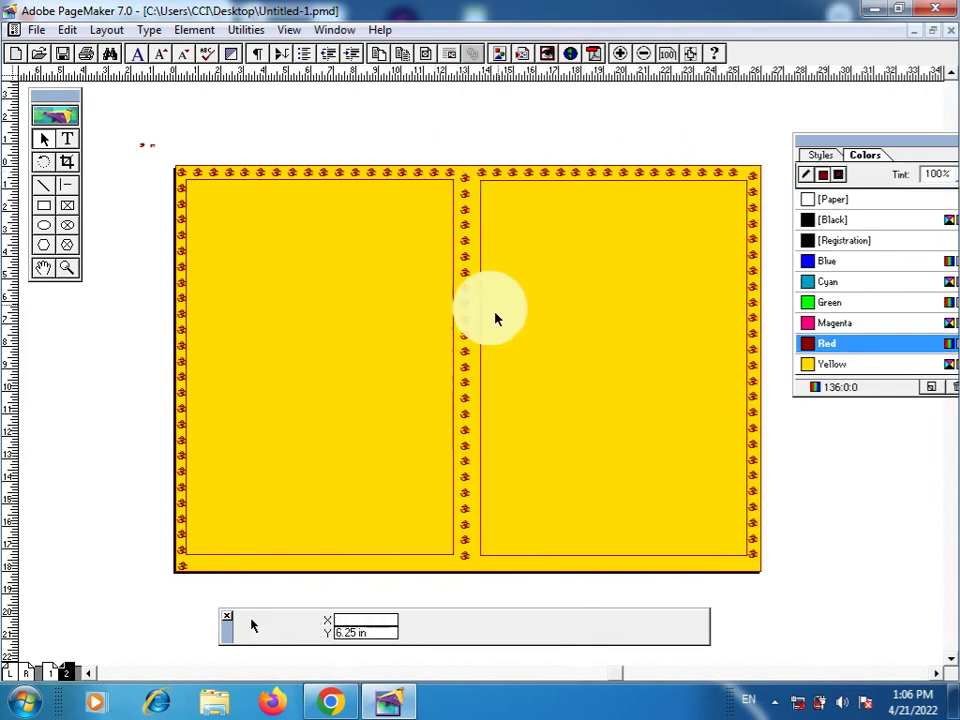
# Paste multiple copies of the bottom-left Om symbol along the bottom border with a 0.7 in horizontal and 0 in vertical offset.
pyautogui.click(181, 576)
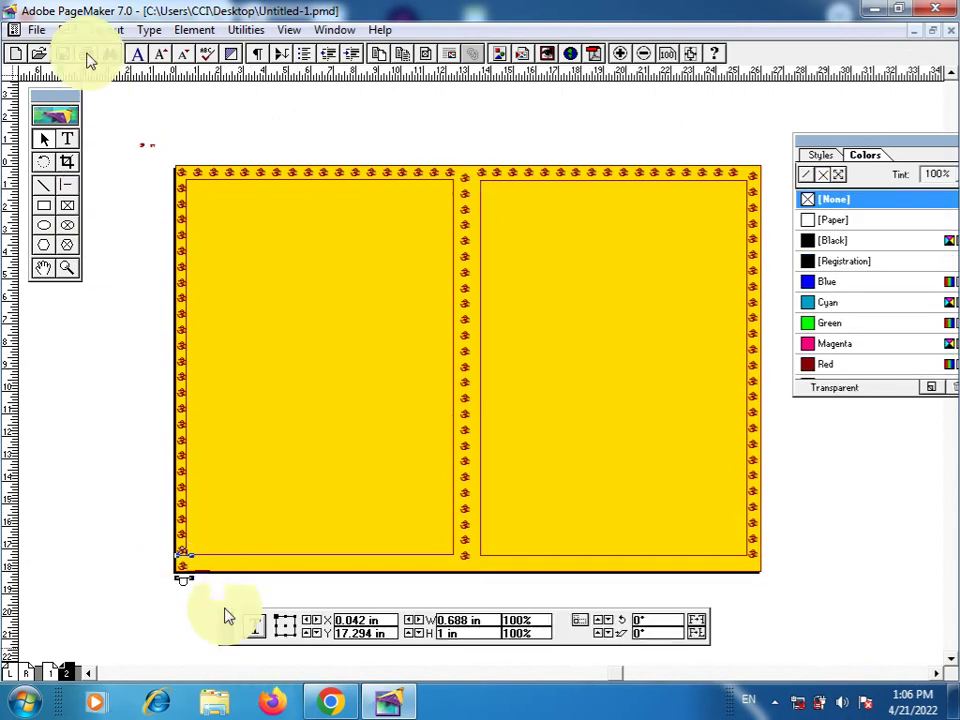
pyautogui.click(67, 32)
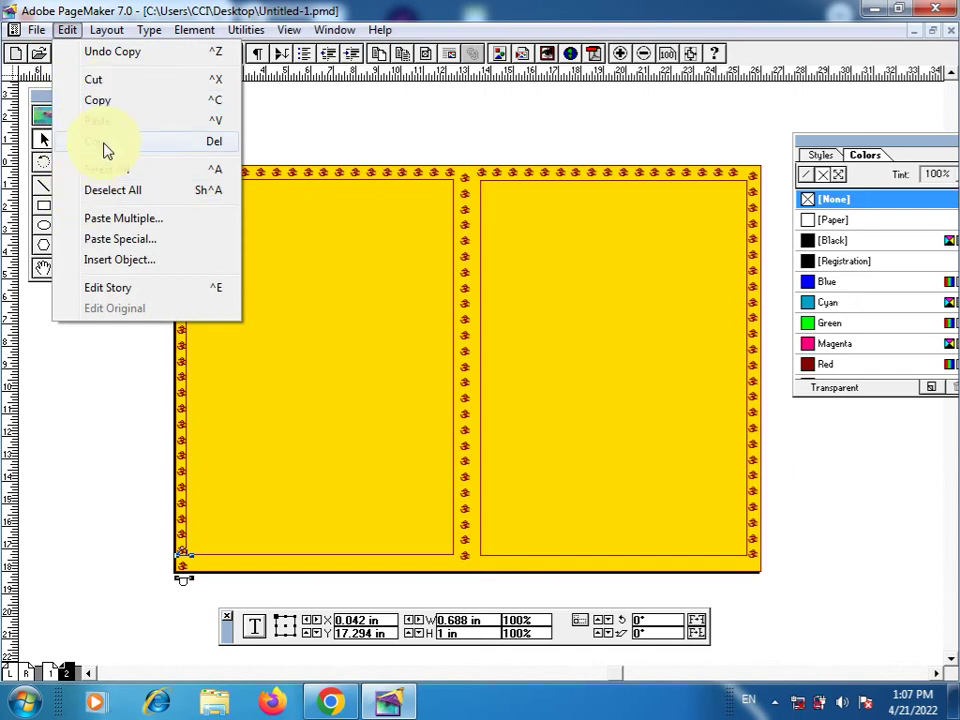
pyautogui.click(106, 224)
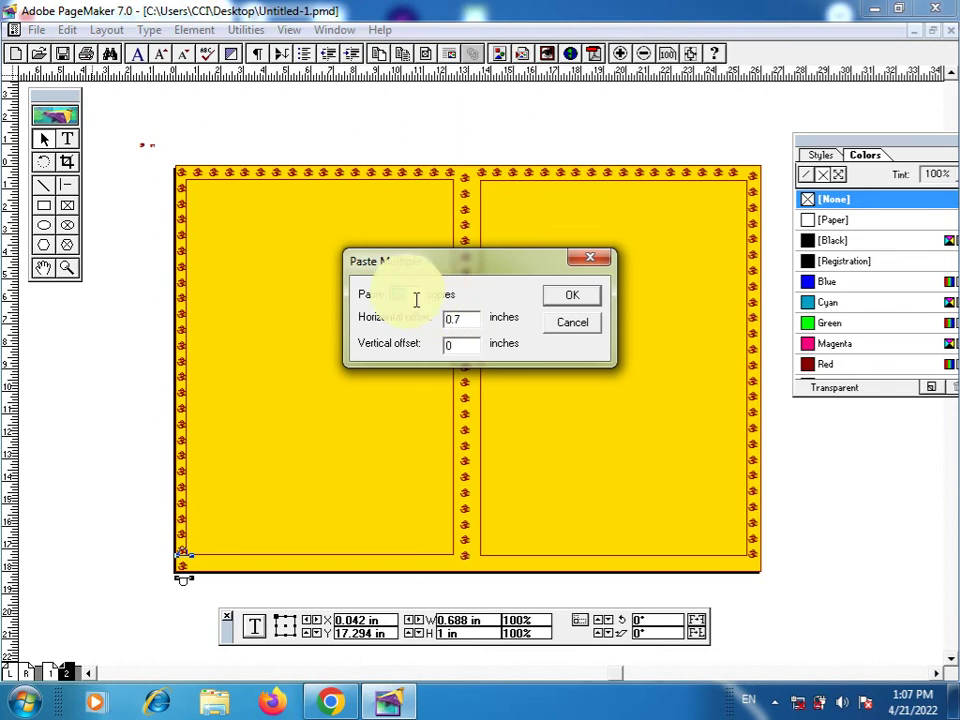
pyautogui.click(576, 308)
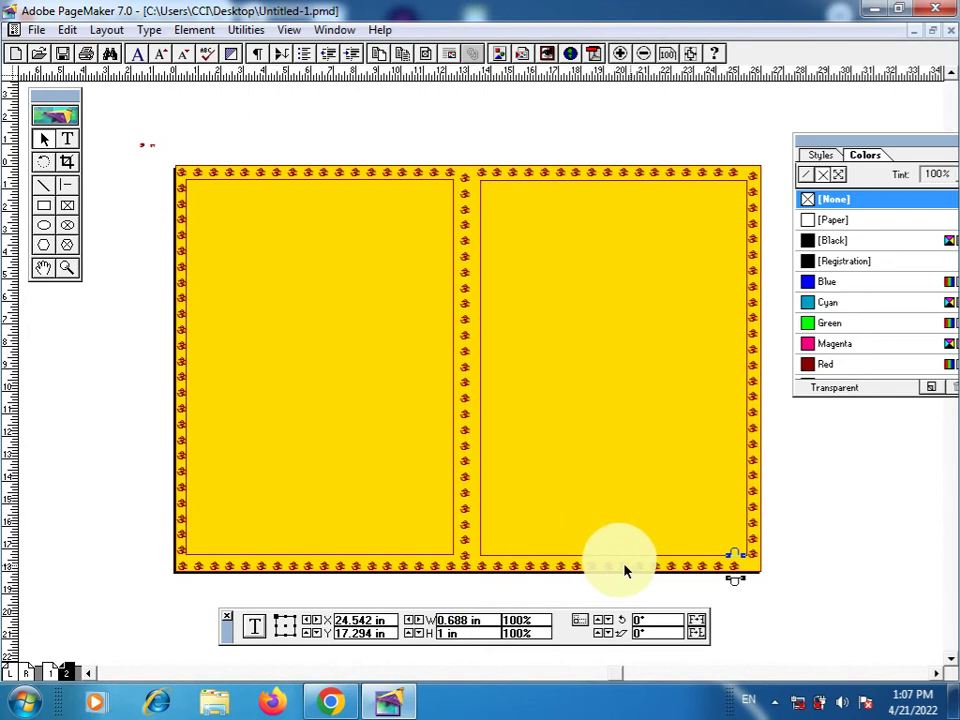
pyautogui.click(757, 575)
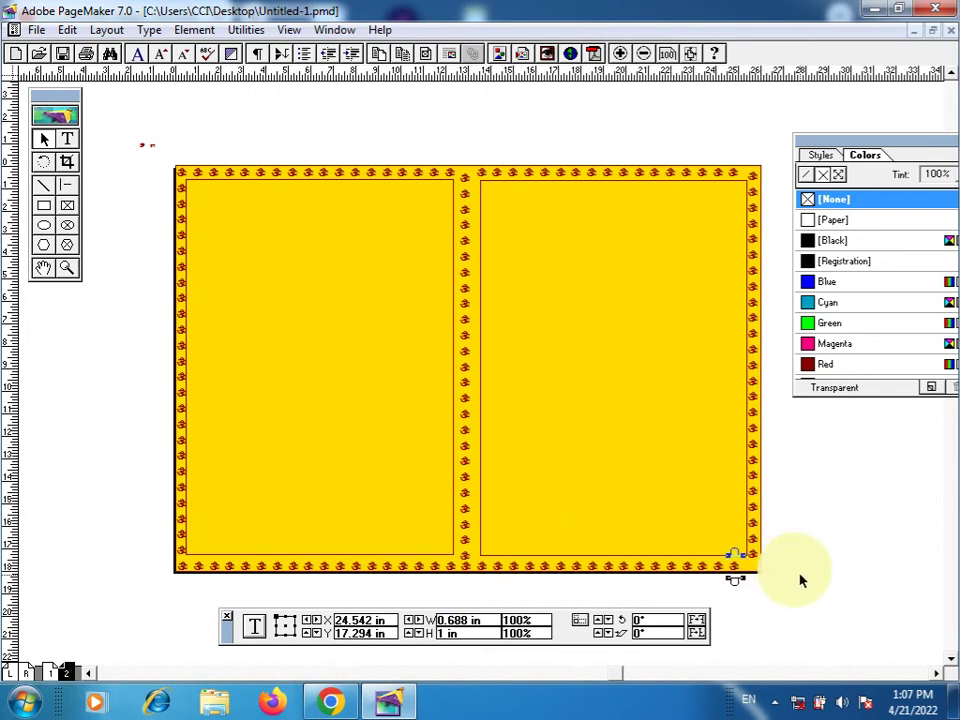
pyautogui.click(800, 580)
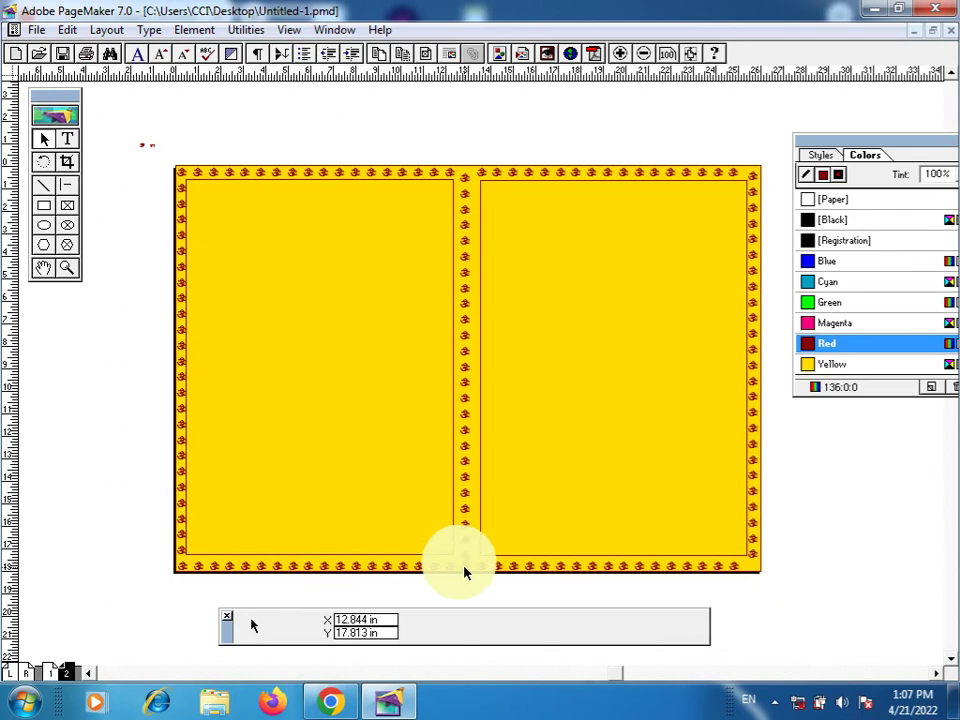
# Group the bottom border's row of Om symbols and nudge it up and right to X 0.272 in, Y 17.264 in.
pyautogui.moveTo(161, 564); pyautogui.dragTo(752, 593)
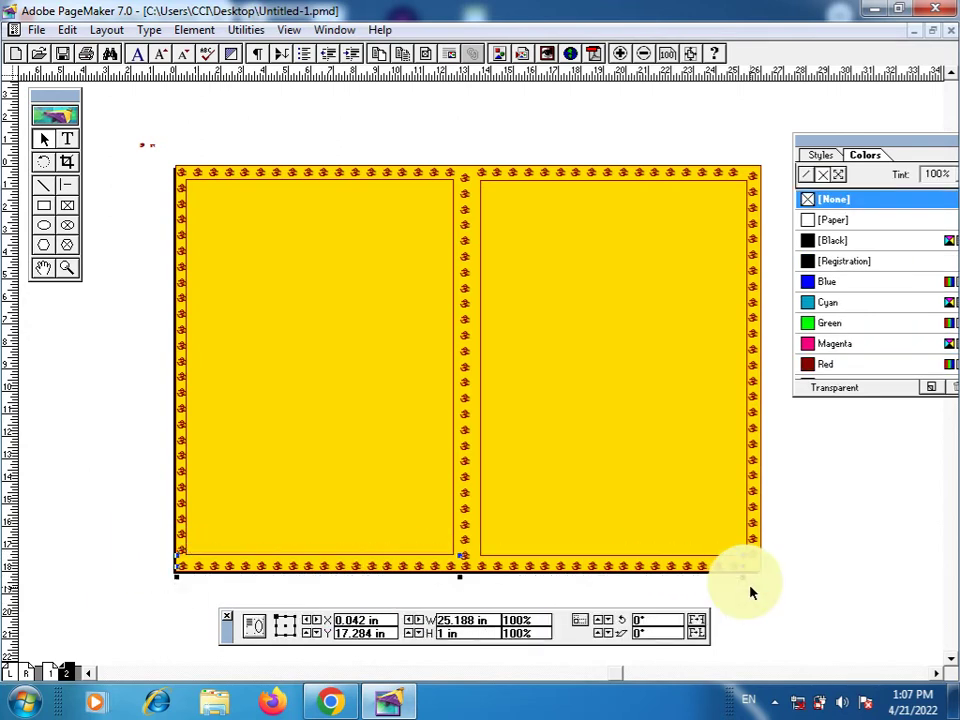
pyautogui.press('Up')
pyautogui.press('Up')
pyautogui.press('Right')
pyautogui.press('Right')
pyautogui.press('Right')
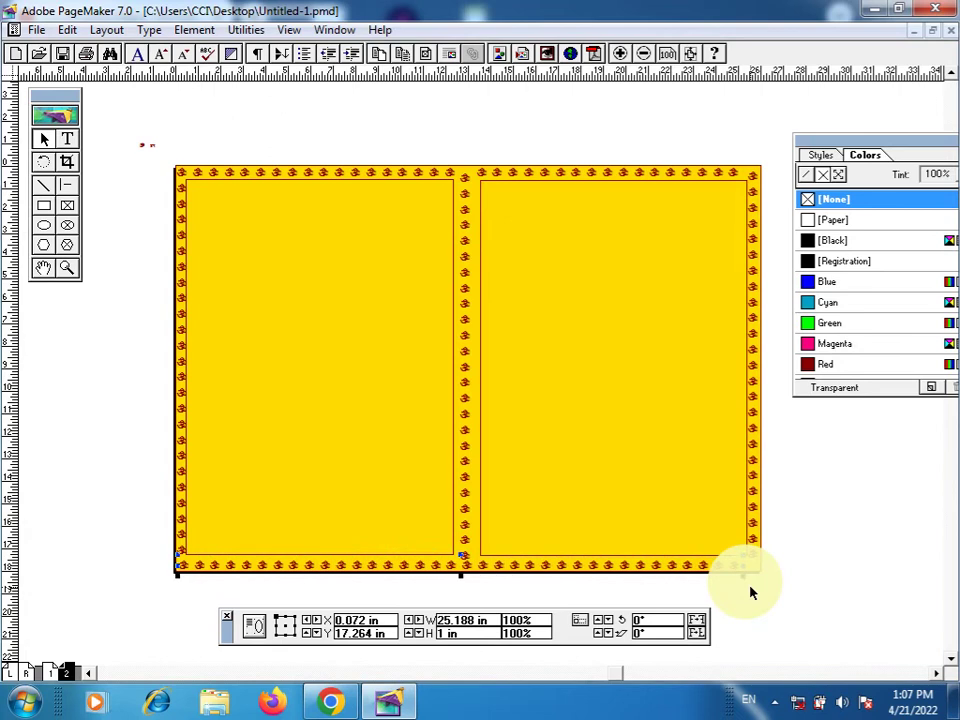
pyautogui.press('Right')
pyautogui.press('Right')
pyautogui.press('Right')
pyautogui.press('Right')
pyautogui.press('Right')
pyautogui.press('Right')
pyautogui.press('Right')
pyautogui.press('Right')
pyautogui.press('Right')
pyautogui.press('Right')
pyautogui.press('Right')
pyautogui.press('Right')
pyautogui.press('Right')
pyautogui.press('Right')
pyautogui.press('Right')
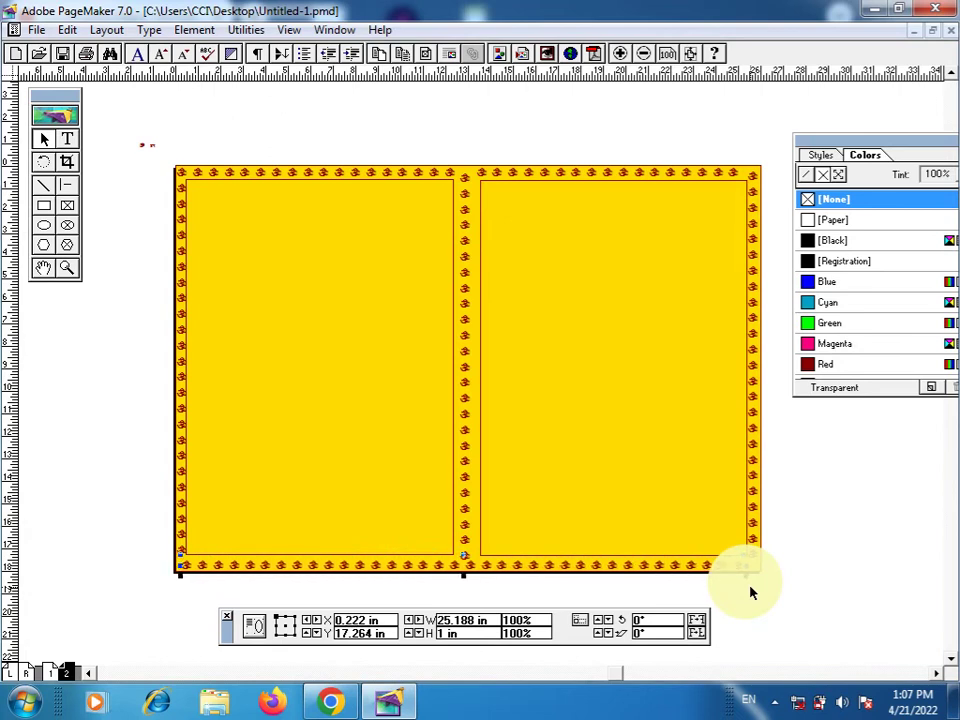
pyautogui.press('Right')
pyautogui.press('Right')
pyautogui.press('Right')
pyautogui.press('Right')
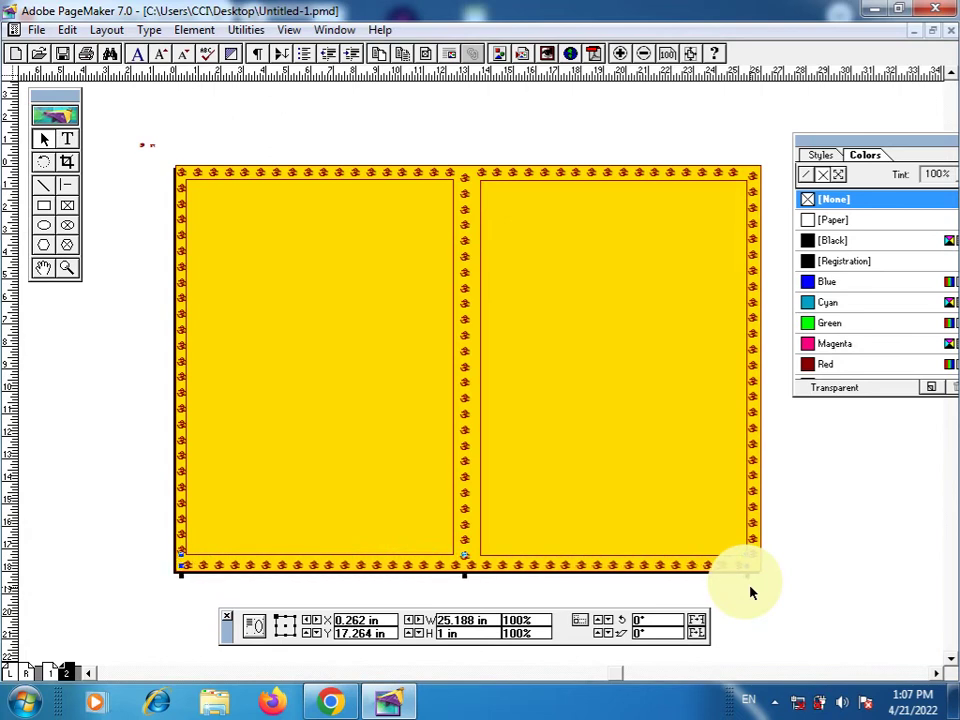
pyautogui.press('Right')
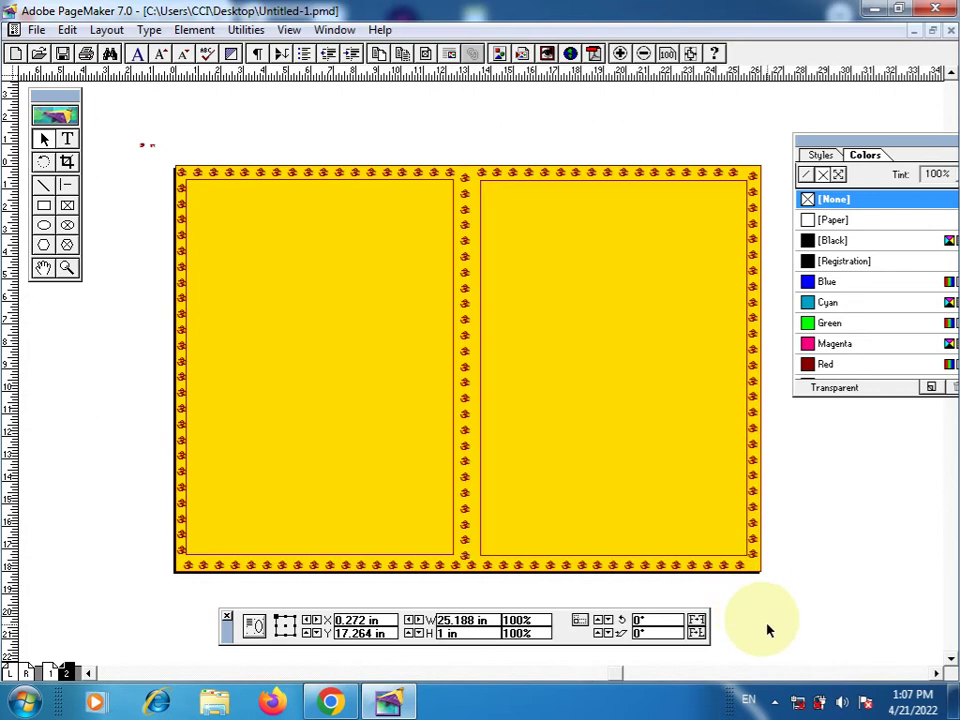
pyautogui.click(767, 628)
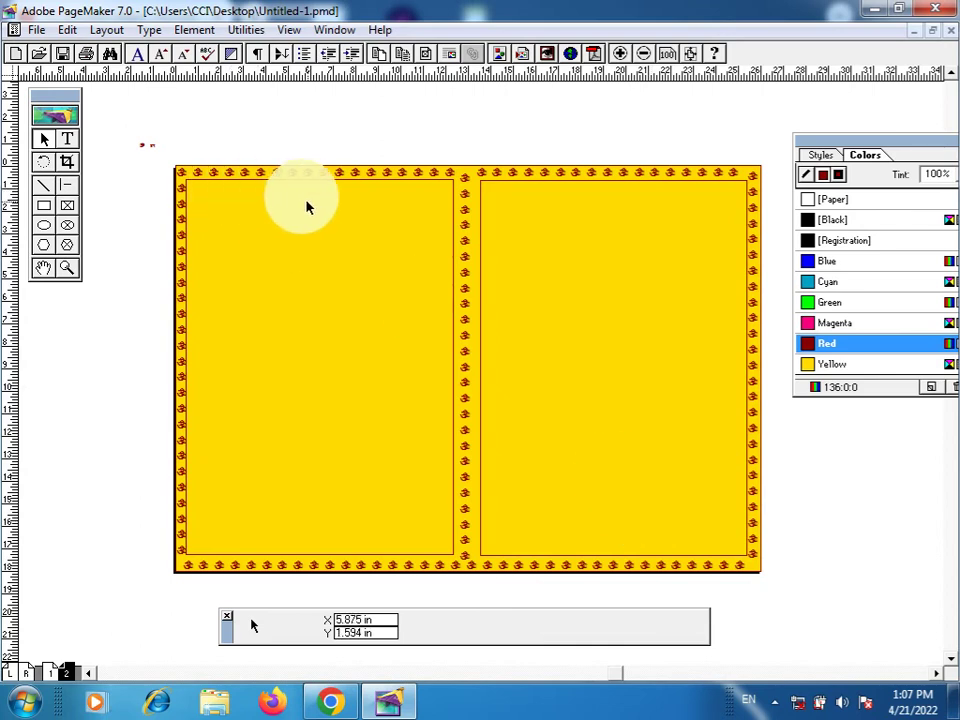
# Copy the "!! श्री गणेशाय नमः!!" heading from page 1's left panel to the top centre of page 2's left panel.
pyautogui.click(67, 268)
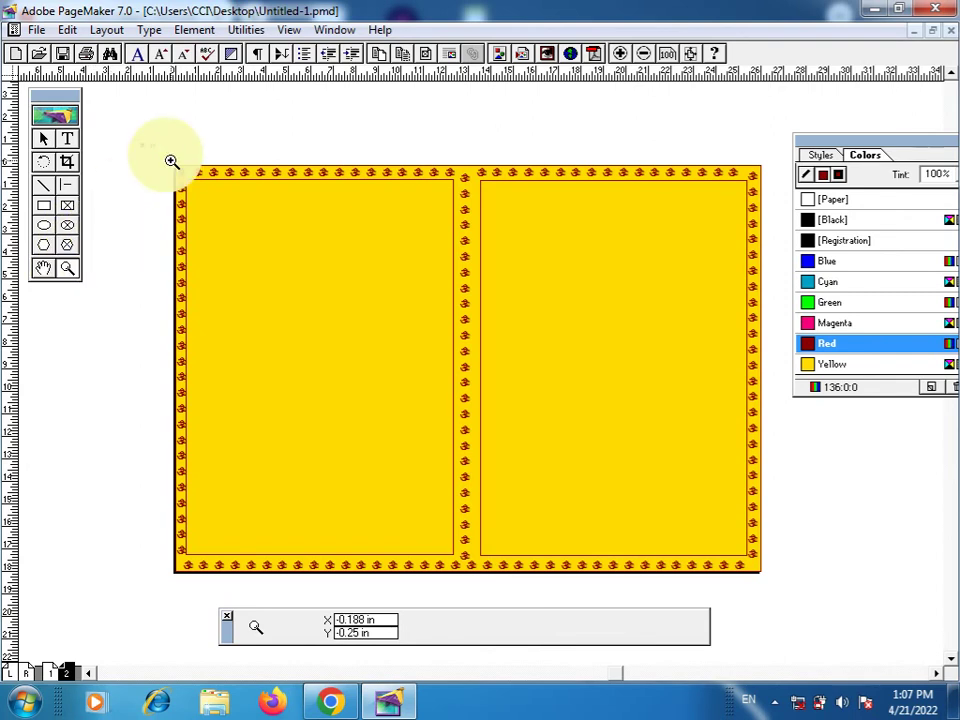
pyautogui.moveTo(170, 159); pyautogui.dragTo(456, 580)
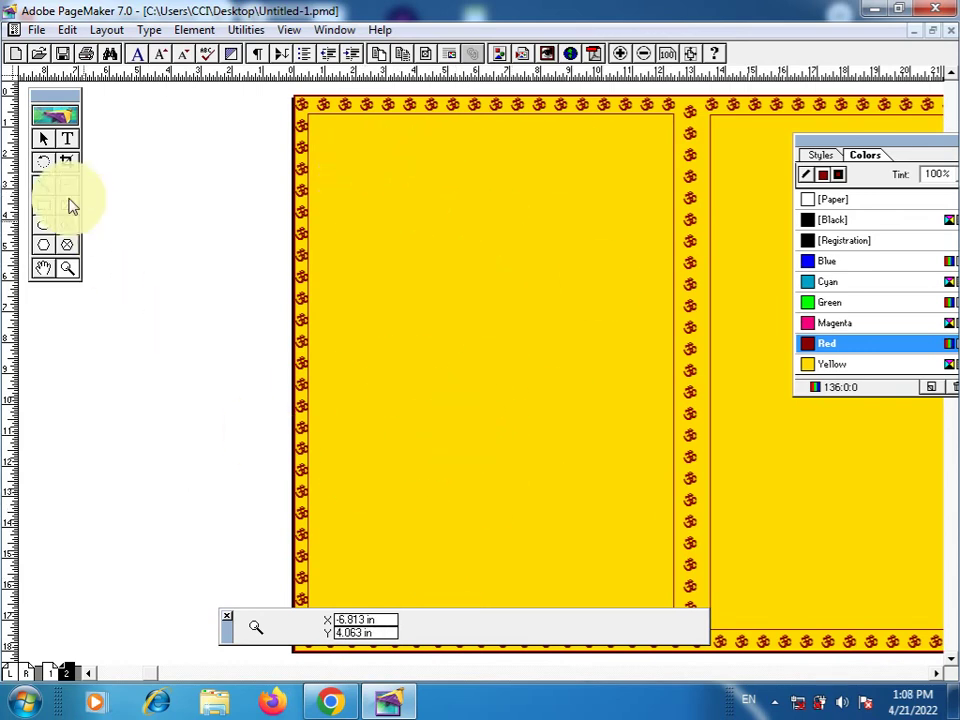
pyautogui.click(46, 156)
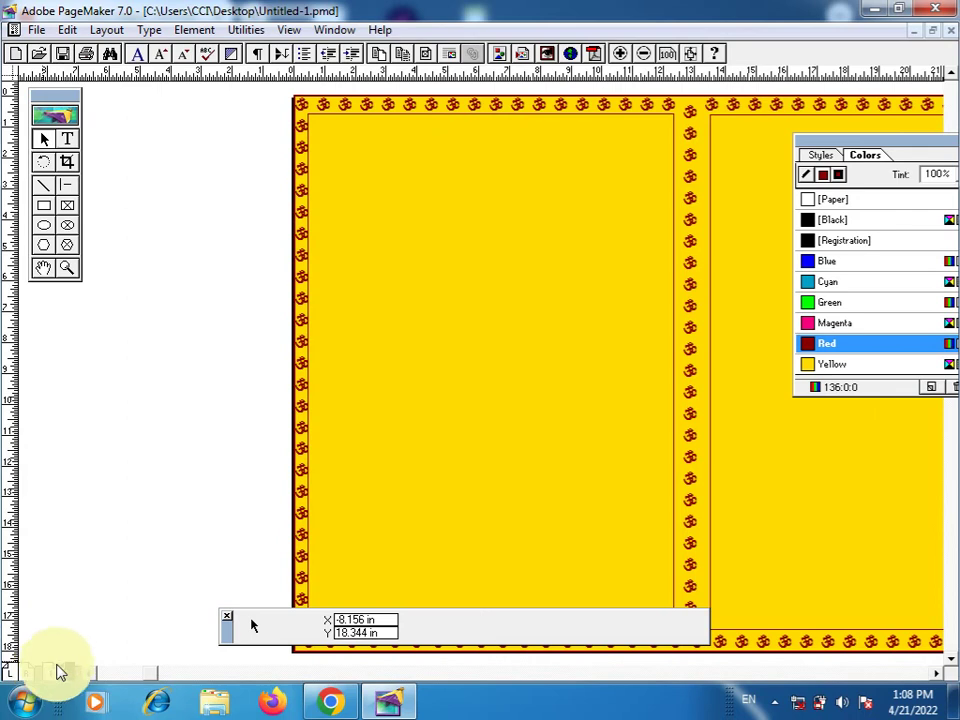
pyautogui.click(50, 673)
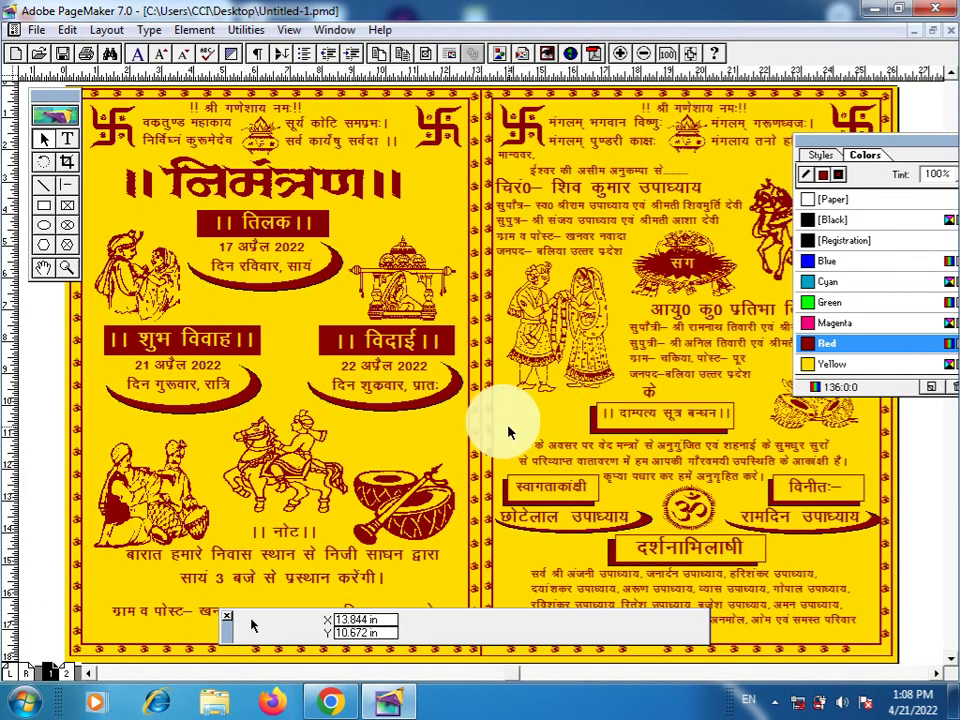
pyautogui.click(221, 111)
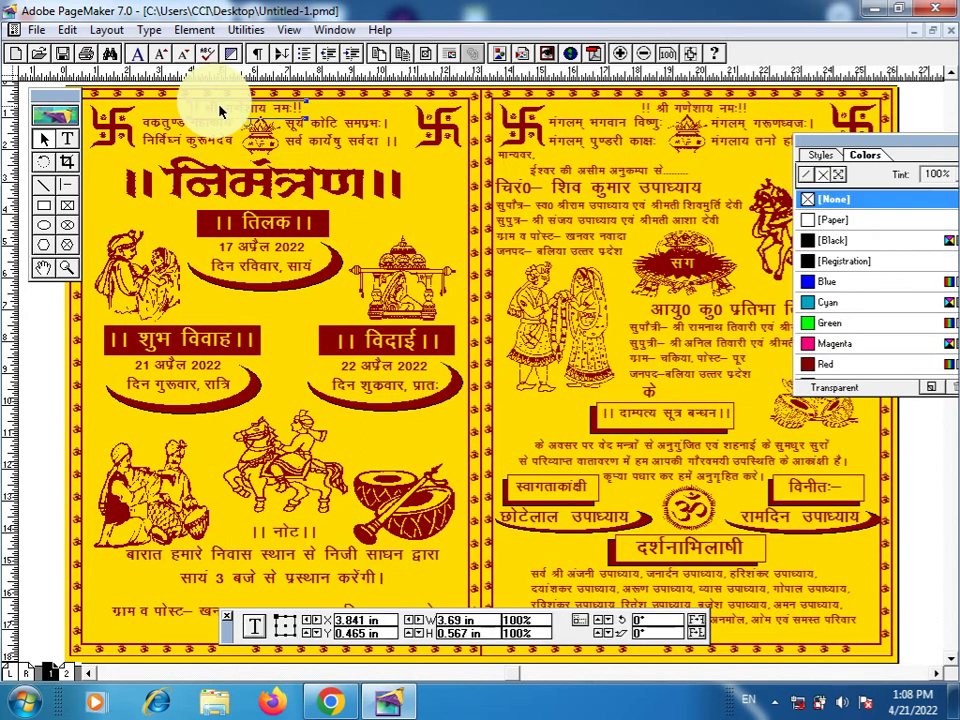
pyautogui.click(66, 672)
pyautogui.click(398, 231)
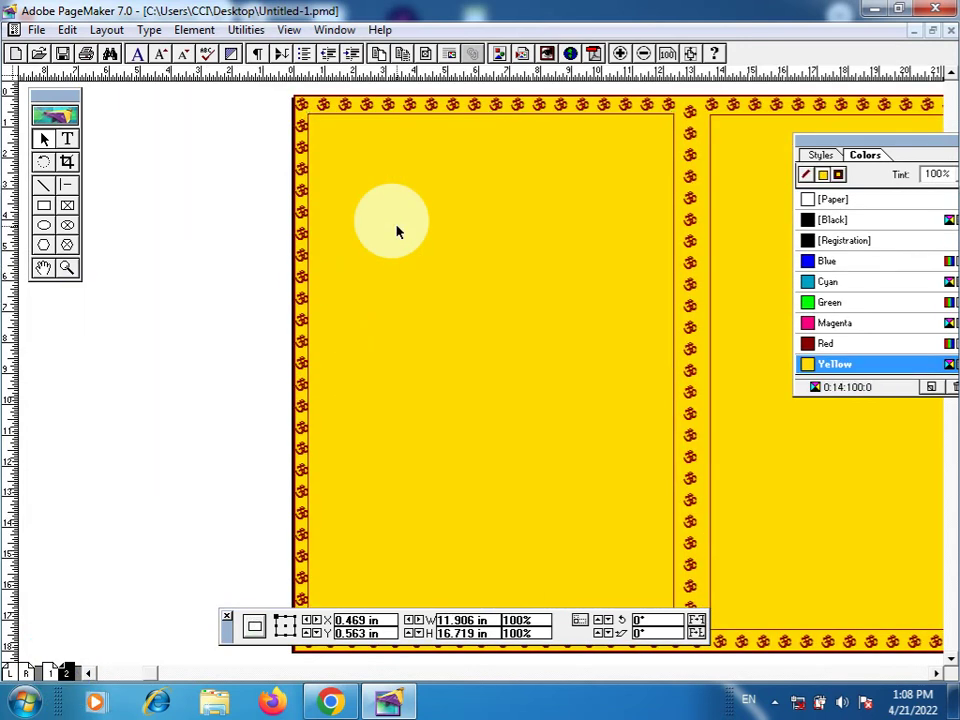
pyautogui.write('!! श्री गणेशाय नमः !!')
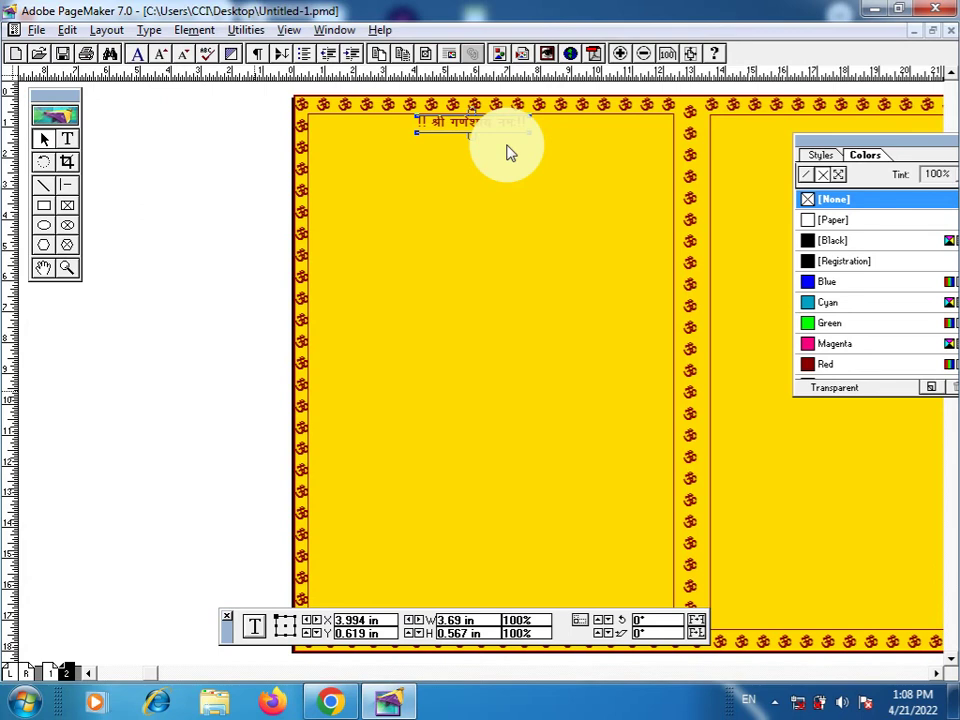
# Copy the two Ganesh verse text blocks from page 1's left panel and place them side by side below the heading on page 2.
pyautogui.click(50, 671)
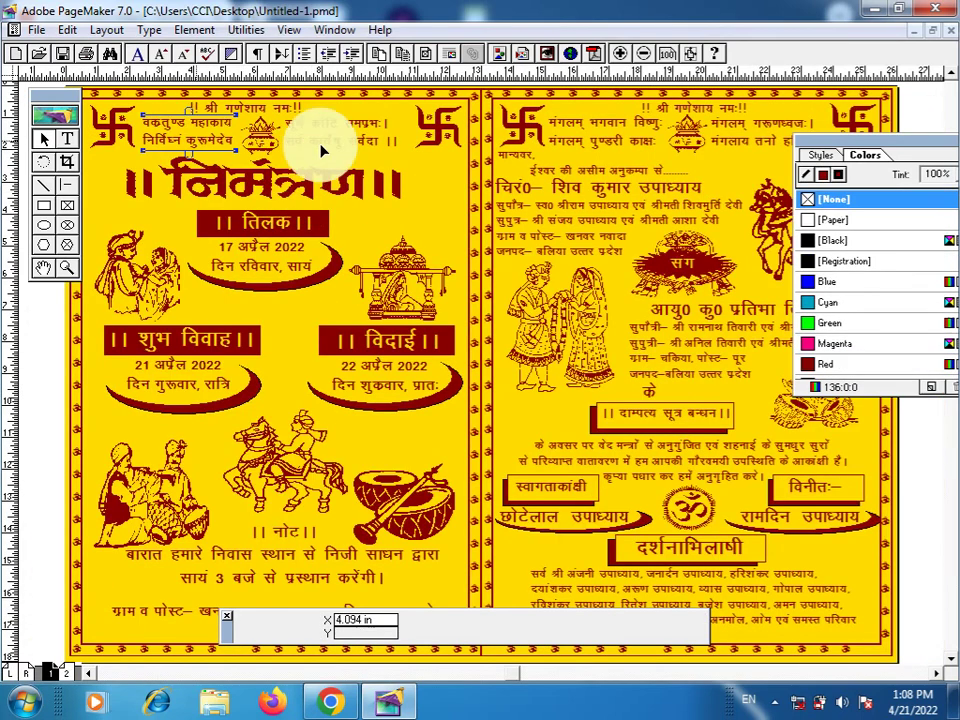
pyautogui.click(322, 150)
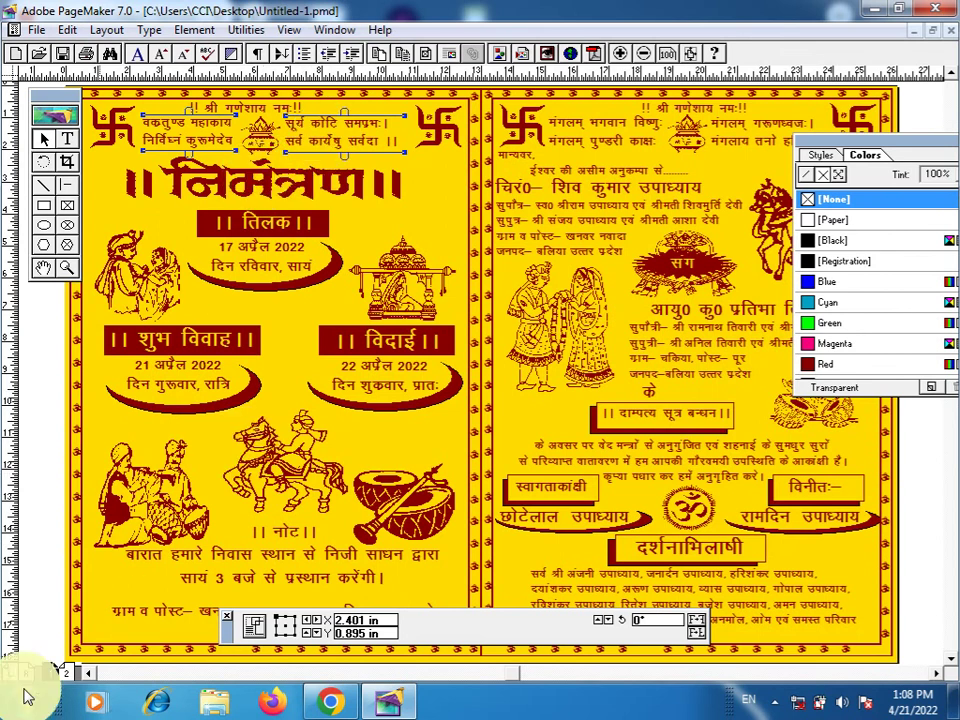
pyautogui.click(67, 675)
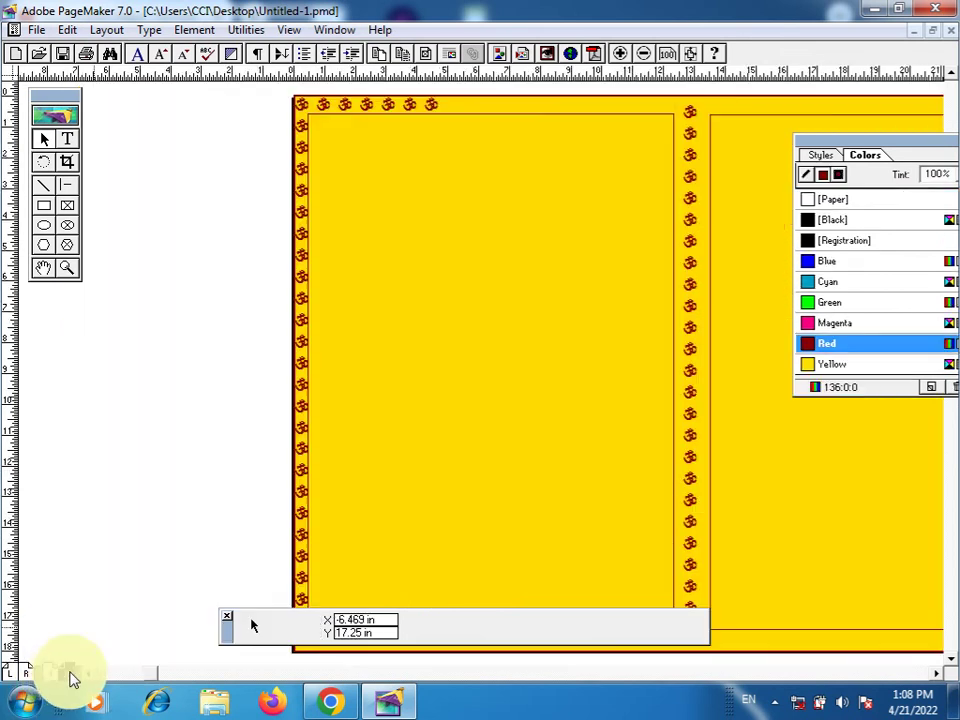
pyautogui.click(359, 276)
pyautogui.hotkey('ctrl', 'v')
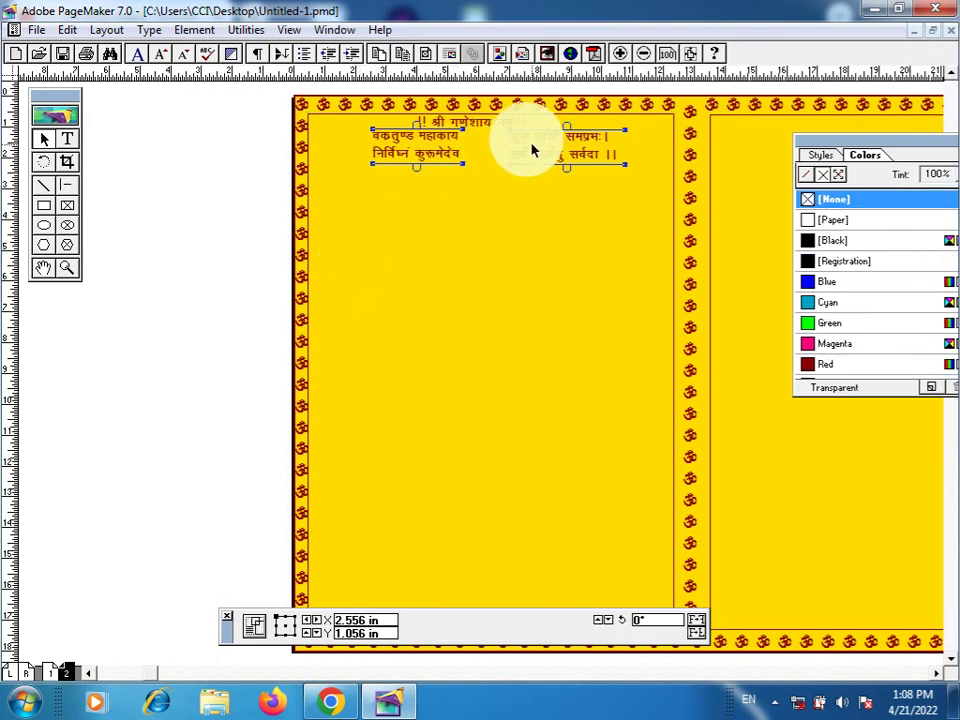
# Nudge both verse text blocks left to X 2.316 in so they sit centred under the heading.
pyautogui.press('Left')
pyautogui.press('Left')
pyautogui.press('Left')
pyautogui.press('Left')
pyautogui.press('Left')
pyautogui.press('Left')
pyautogui.press('Left')
pyautogui.press('Left')
pyautogui.press('Left')
pyautogui.press('Left')
pyautogui.press('Left')
pyautogui.press('Left')
pyautogui.press('Left')
pyautogui.press('Left')
pyautogui.press('Left')
pyautogui.press('Left')
pyautogui.press('Left')
pyautogui.press('Left')
pyautogui.press('Left')
pyautogui.press('Left')
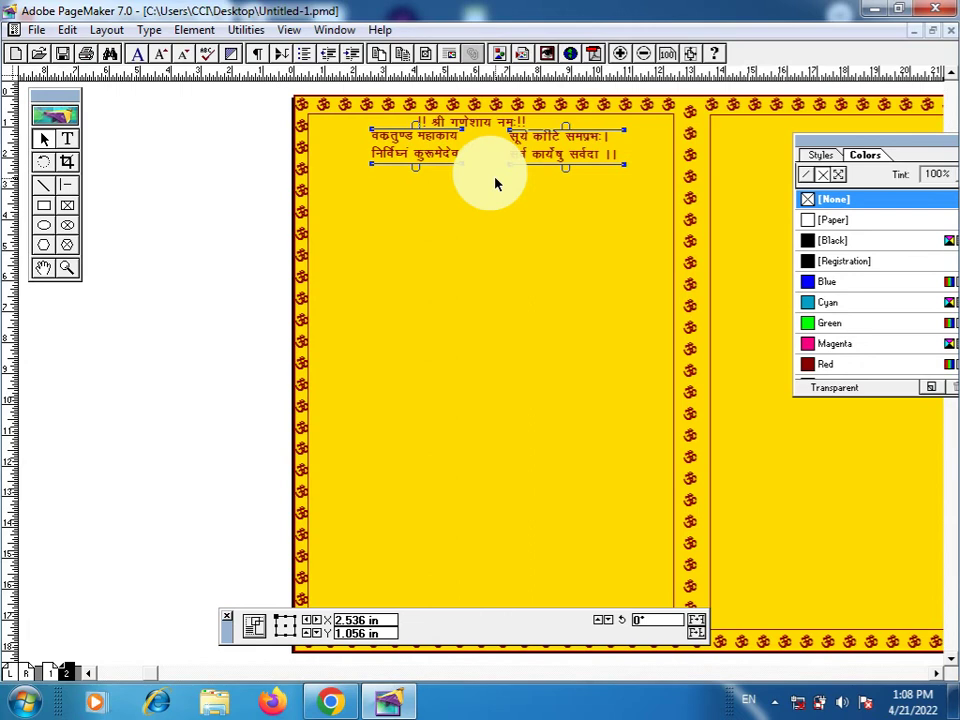
pyautogui.press('Left')
pyautogui.press('Left')
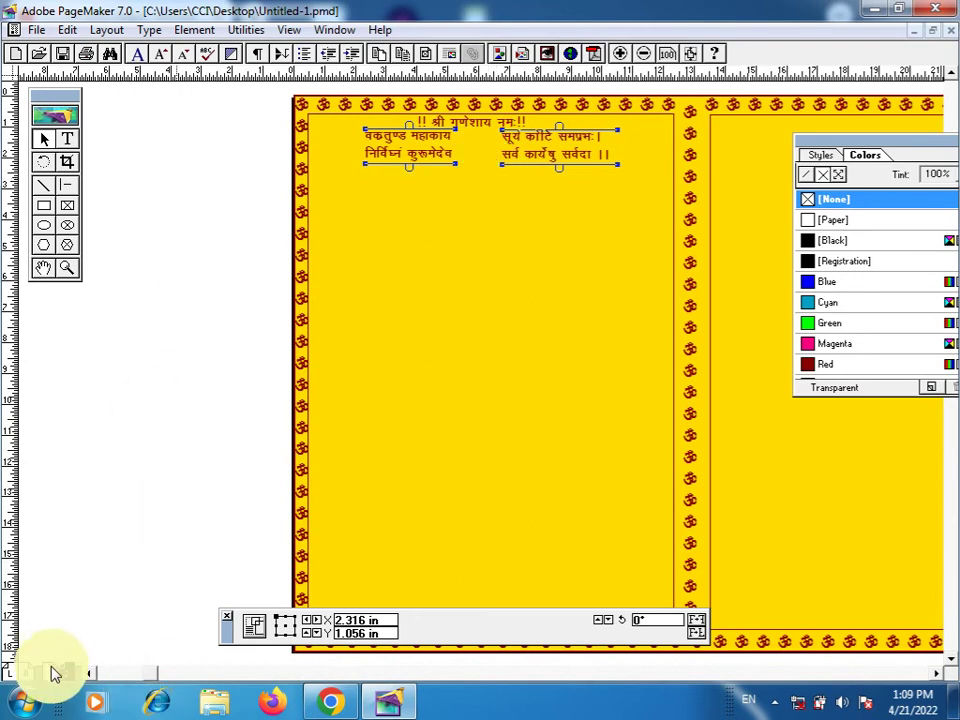
# Browse the wedding artwork in the Desktop's Clip Art "clip" folder for an image to place on page 2.
pyautogui.click(97, 595)
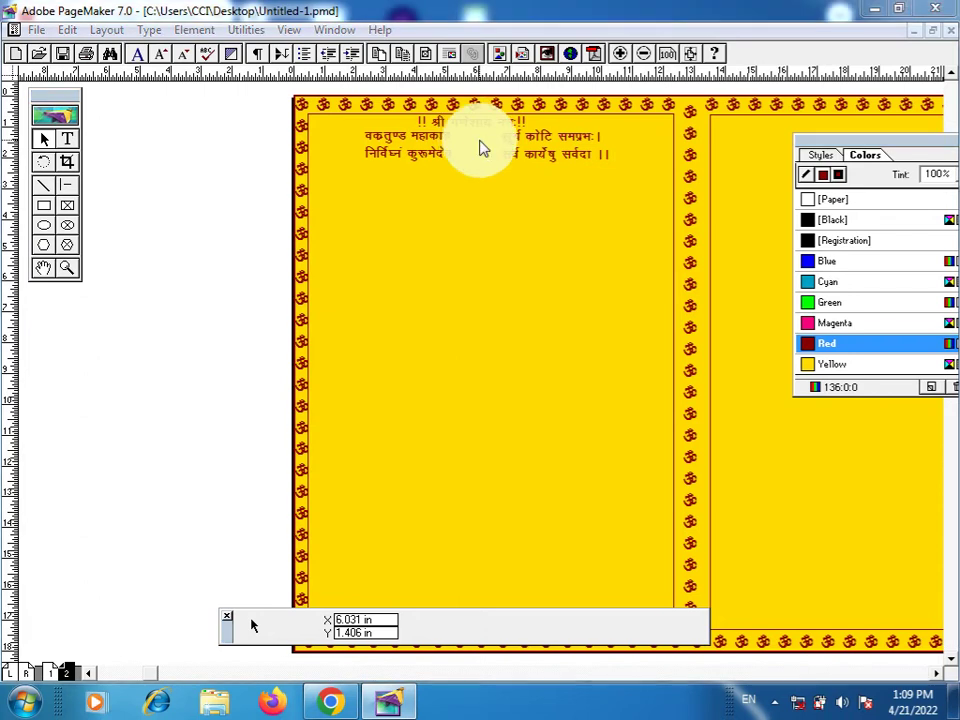
pyautogui.hotkey('ctrl', 'd')
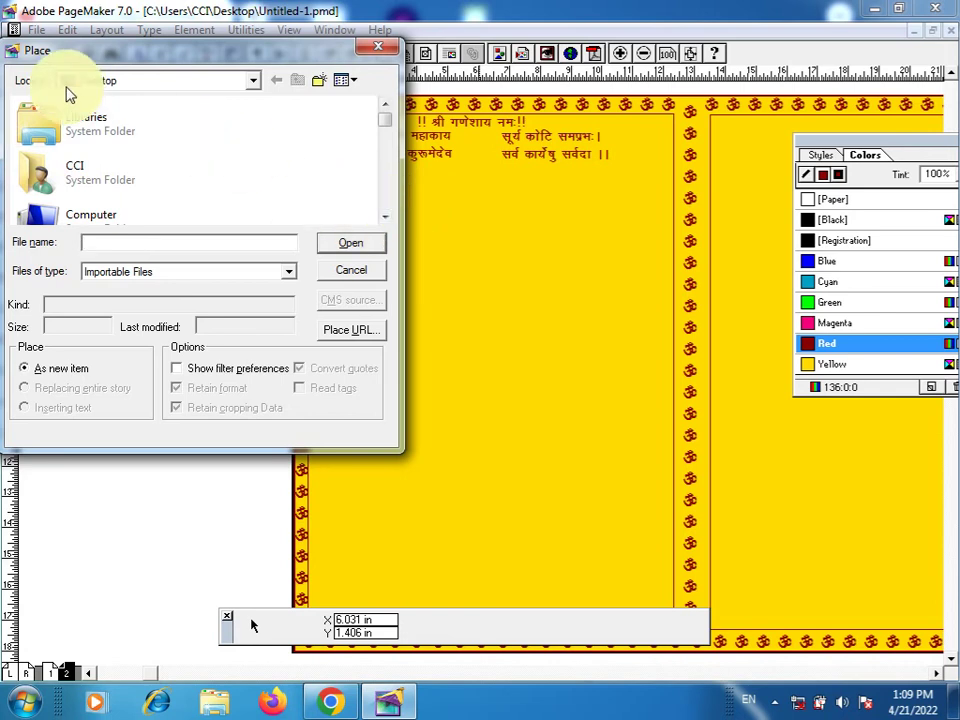
pyautogui.click(388, 218)
pyautogui.moveTo(388, 218); pyautogui.dragTo(388, 218)
pyautogui.scroll(-10, 390, 220)
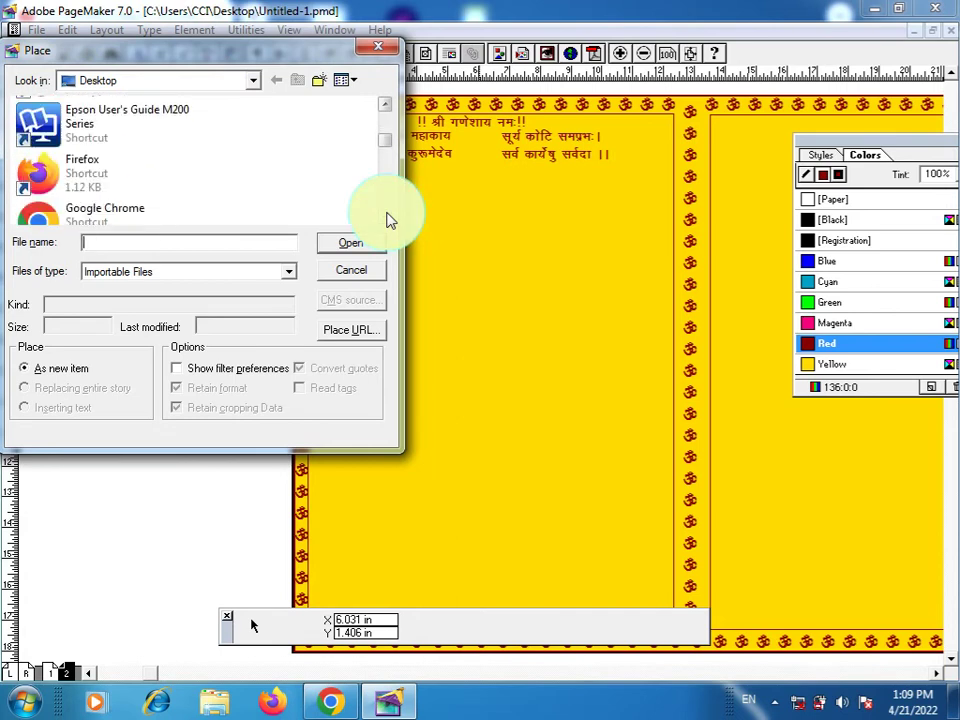
pyautogui.scroll(-5, 390, 220)
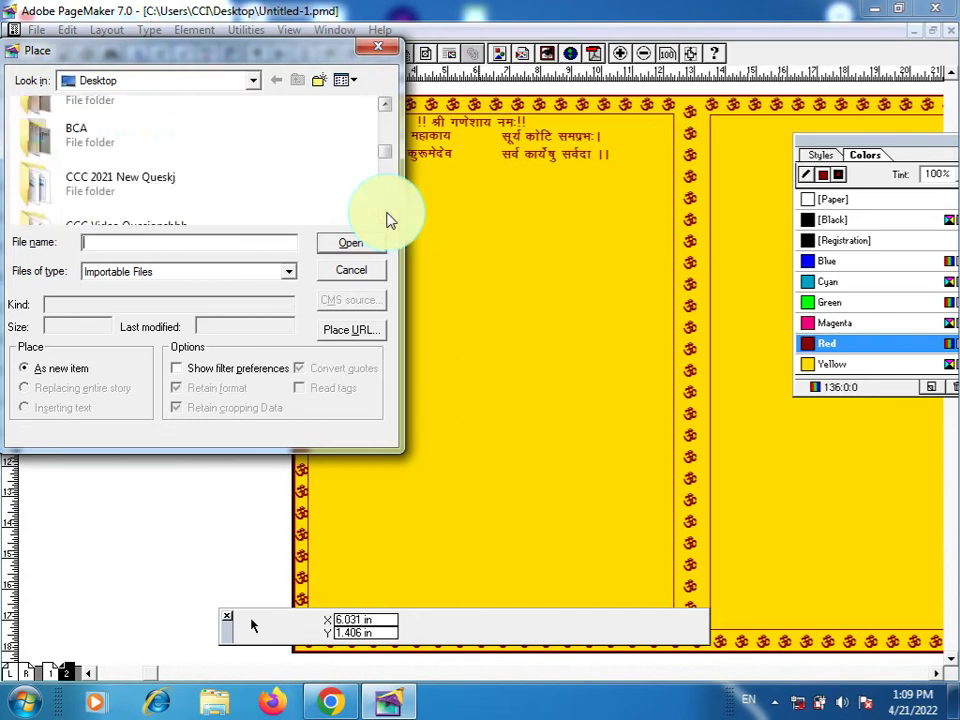
pyautogui.click(110, 166)
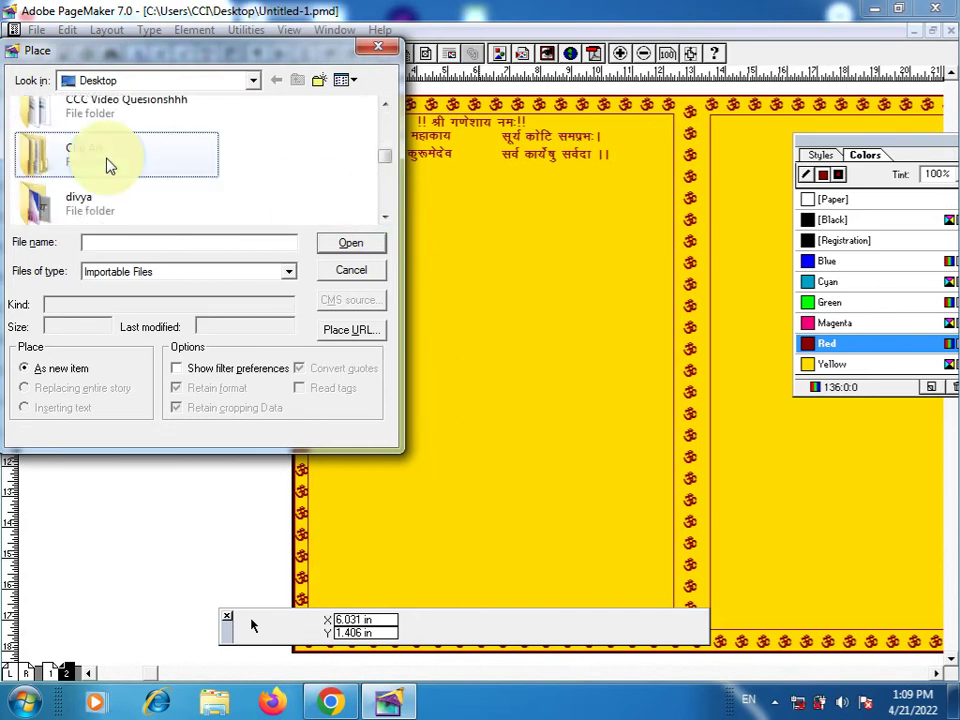
pyautogui.click(374, 245)
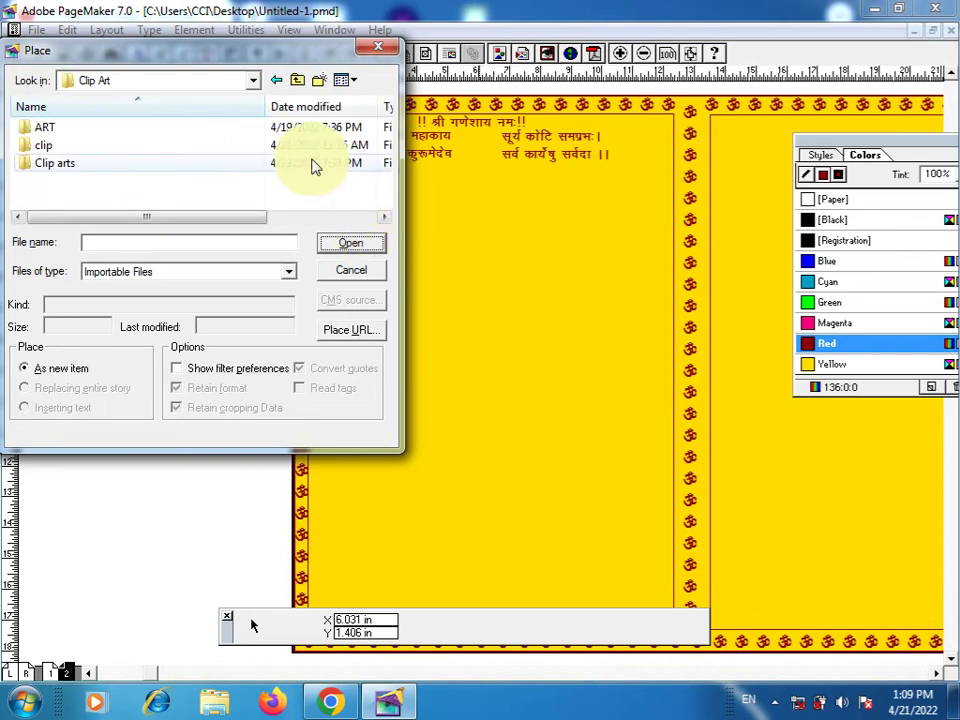
pyautogui.click(258, 145)
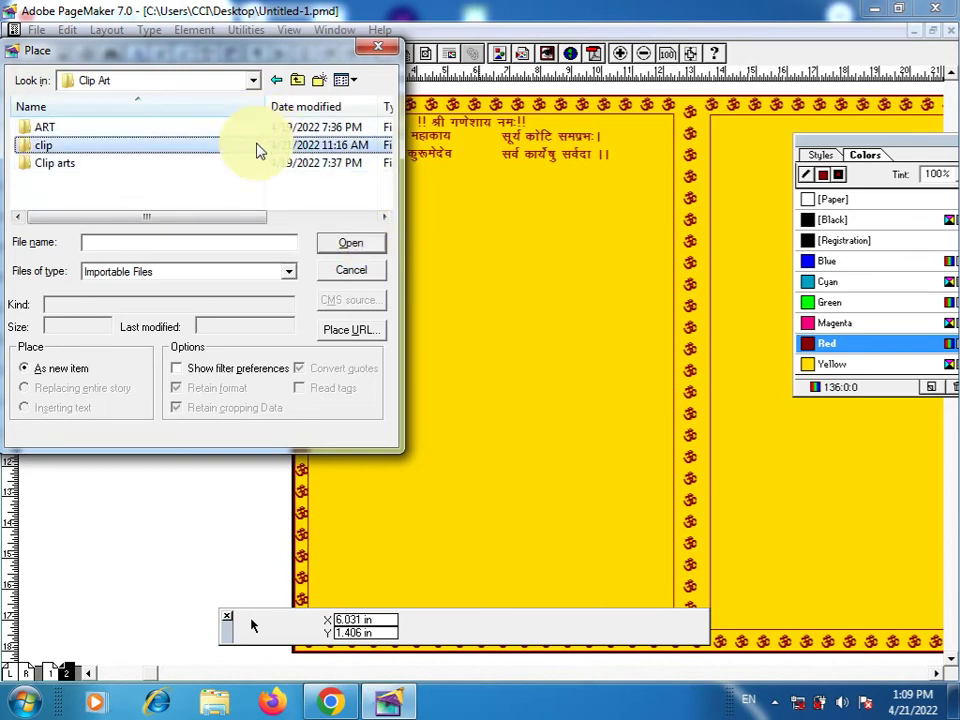
pyautogui.doubleClick(256, 146)
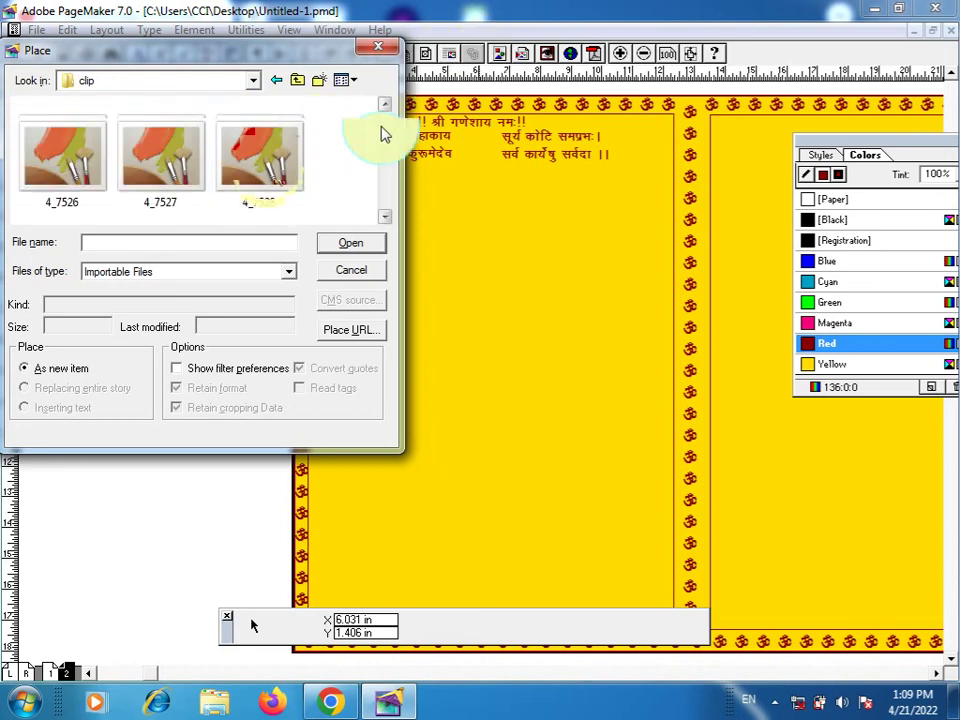
pyautogui.moveTo(388, 134); pyautogui.dragTo(386, 213)
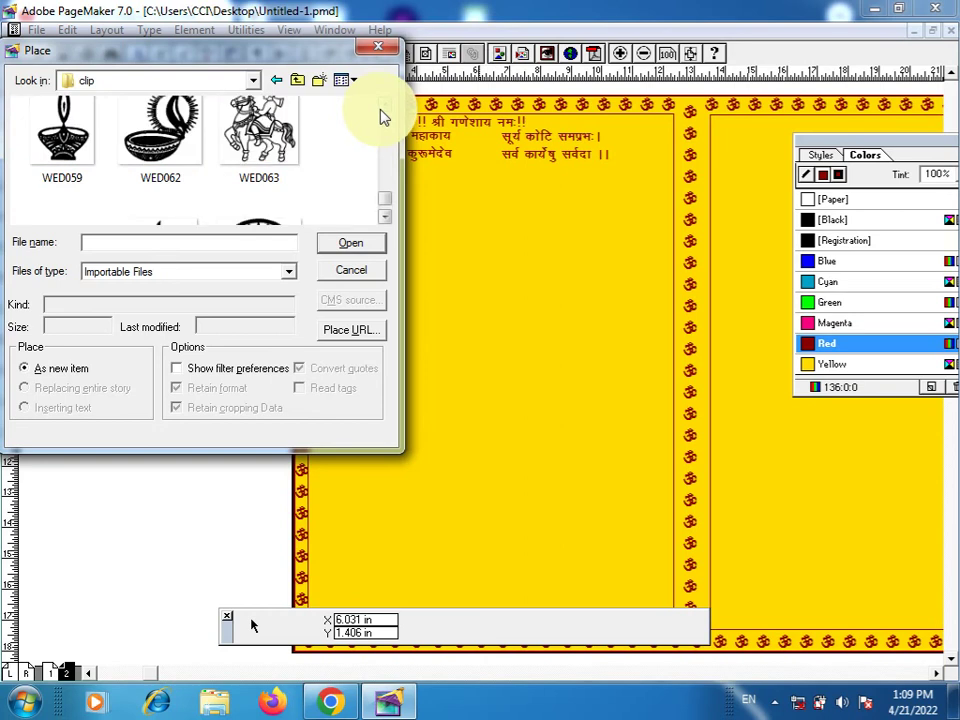
pyautogui.click(386, 218)
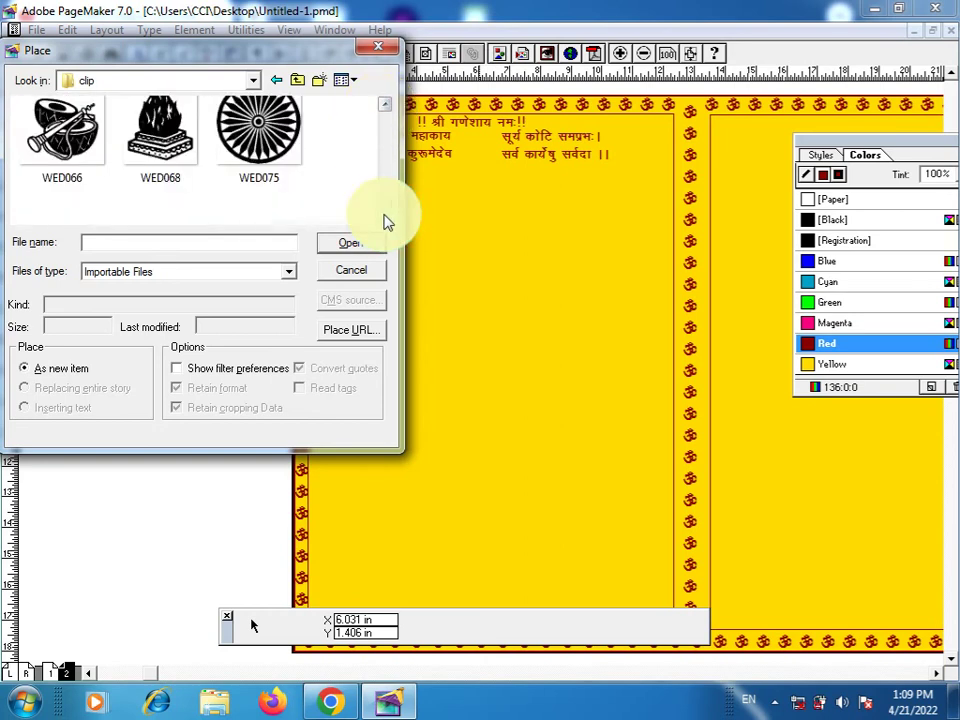
pyautogui.click(386, 219)
pyautogui.click(386, 220)
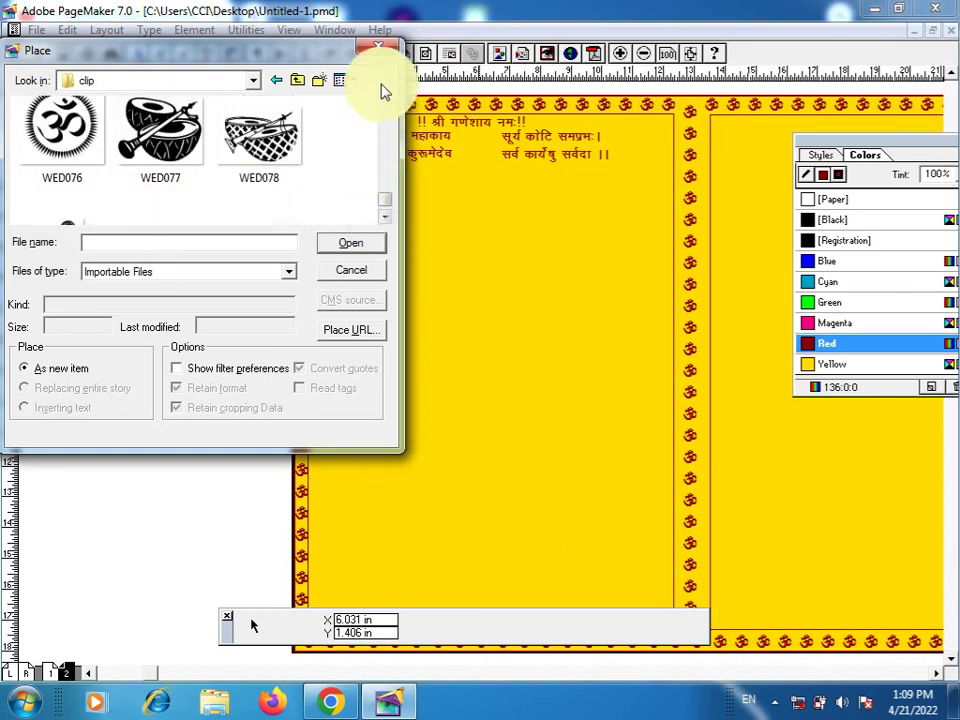
pyautogui.scroll(4, 386, 105)
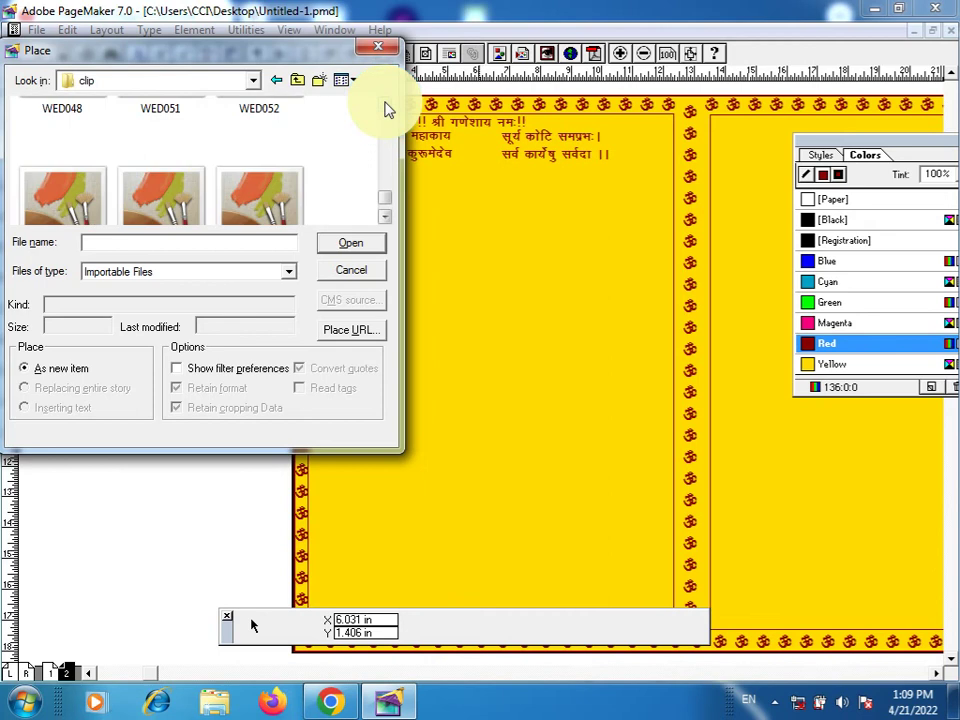
pyautogui.scroll(6, 388, 108)
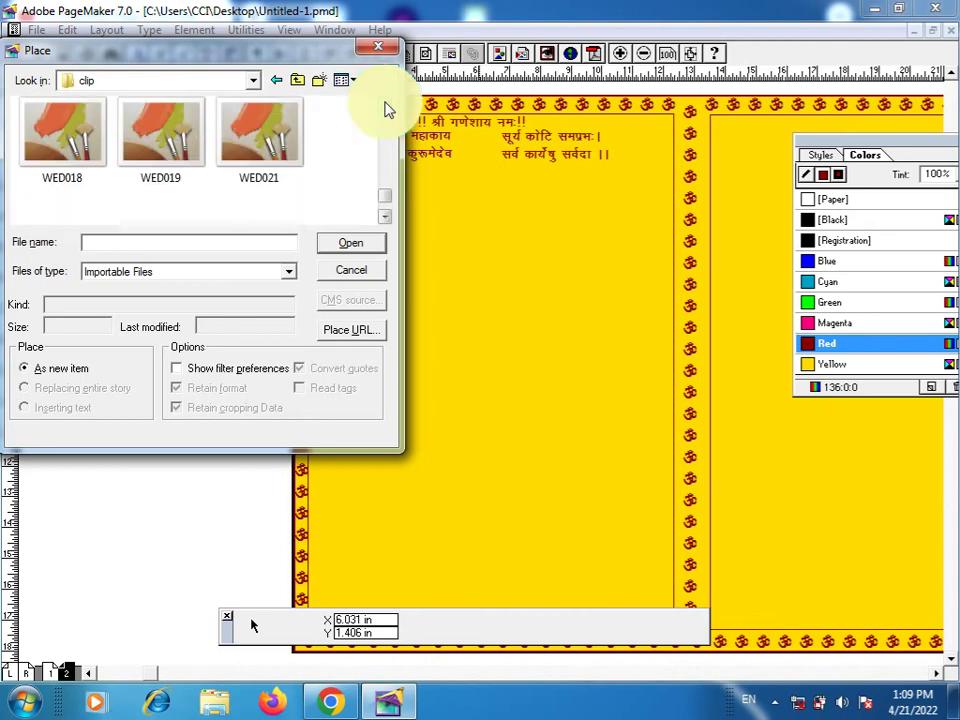
pyautogui.scroll(3, 388, 108)
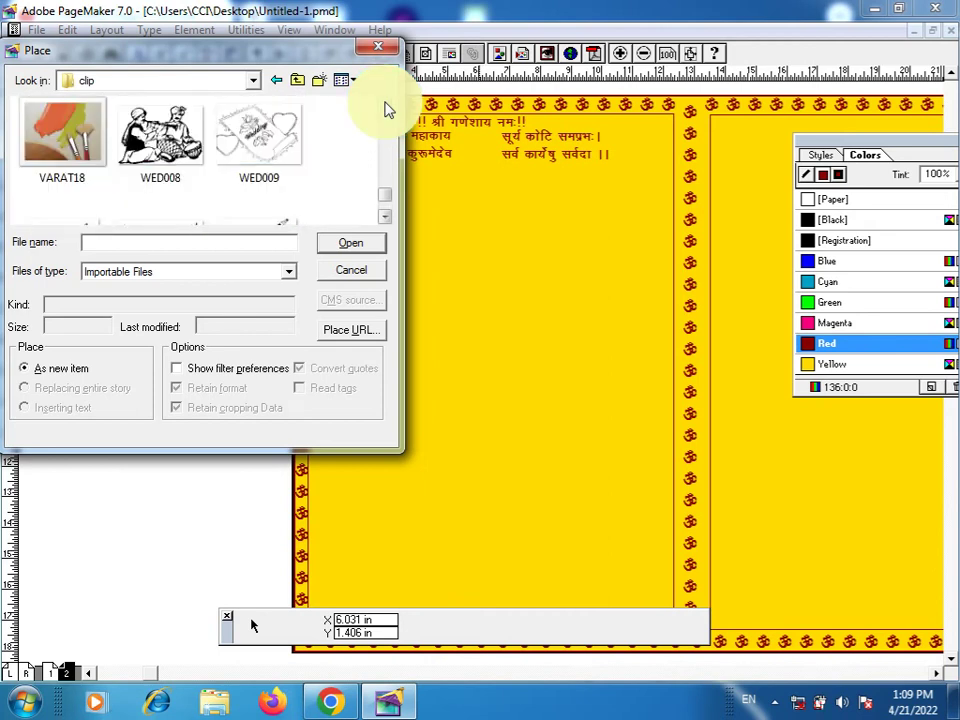
pyautogui.click(379, 48)
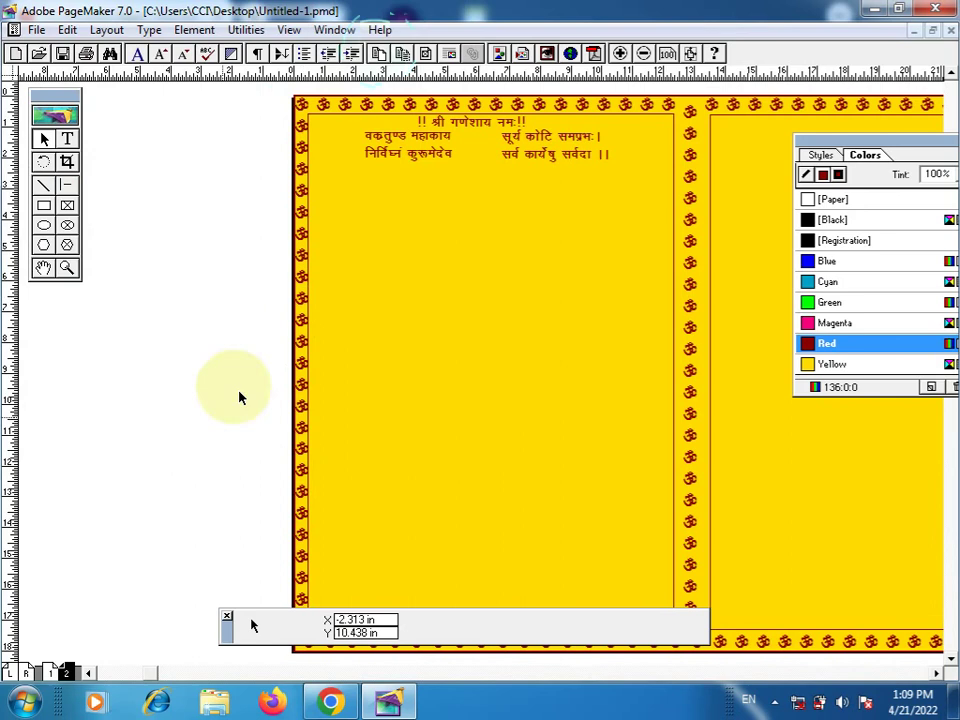
# Copy the kalash artwork between the Ganesh verses from page 1's left panel and paste it onto page 2.
pyautogui.click(50, 673)
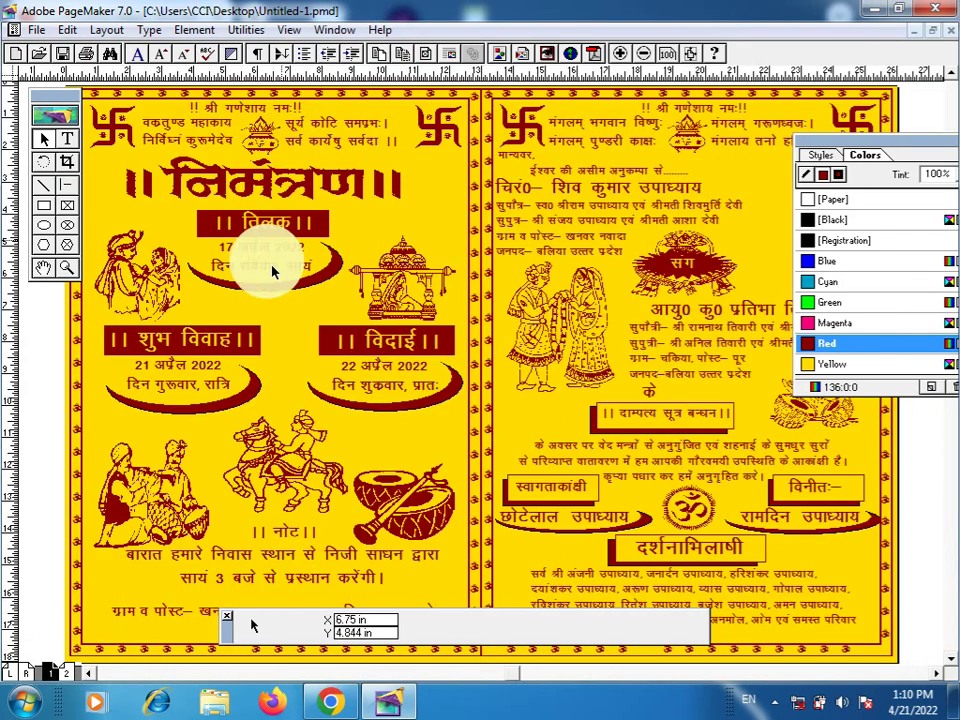
pyautogui.click(260, 140)
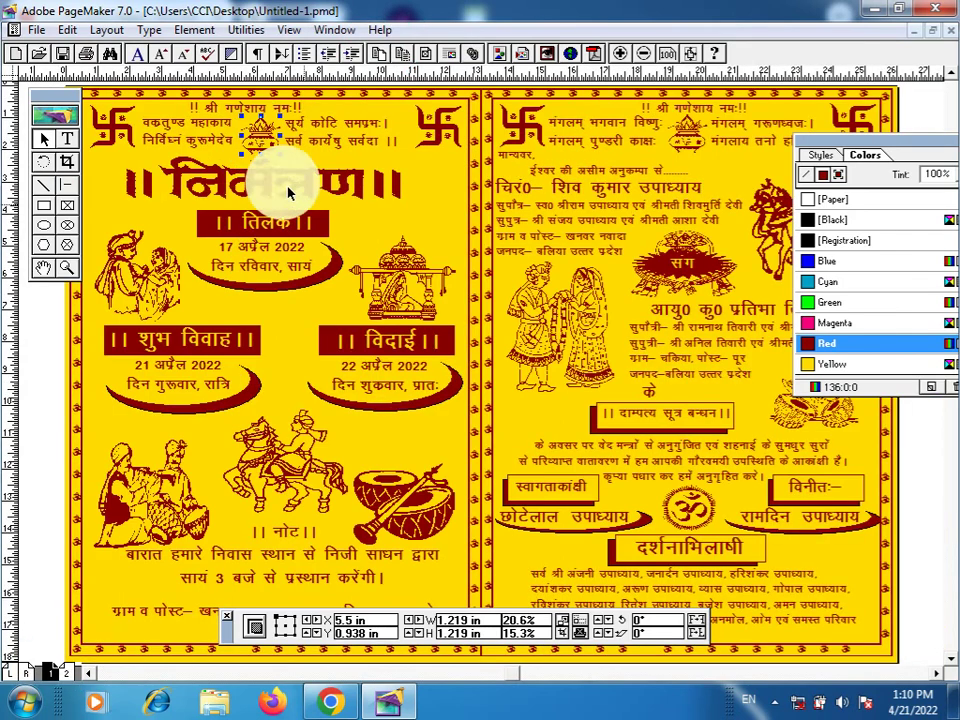
pyautogui.click(345, 243)
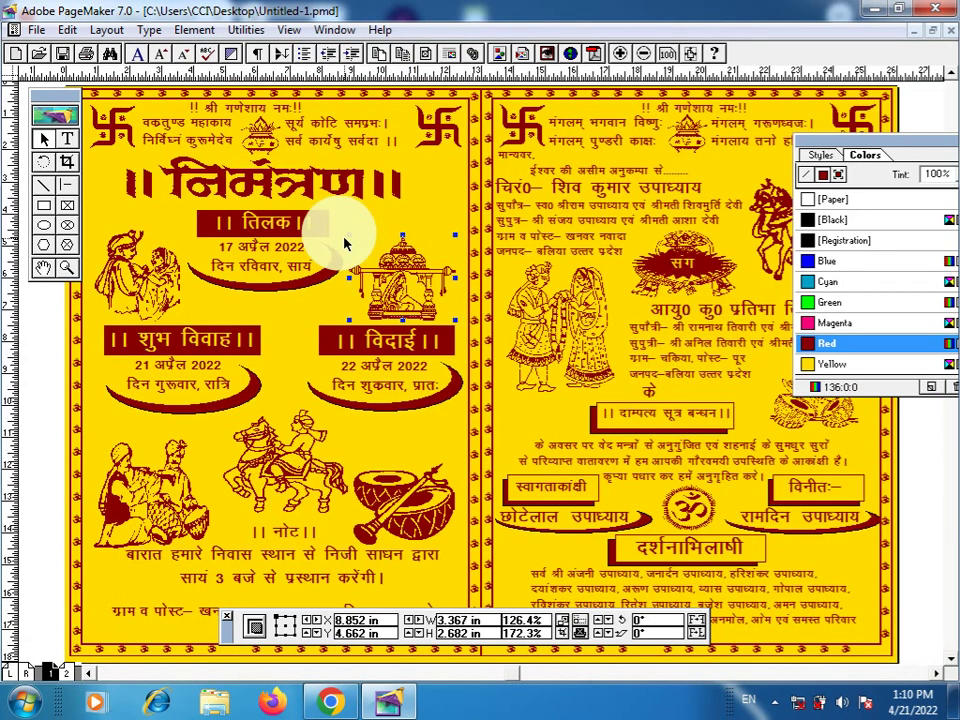
pyautogui.click(265, 145)
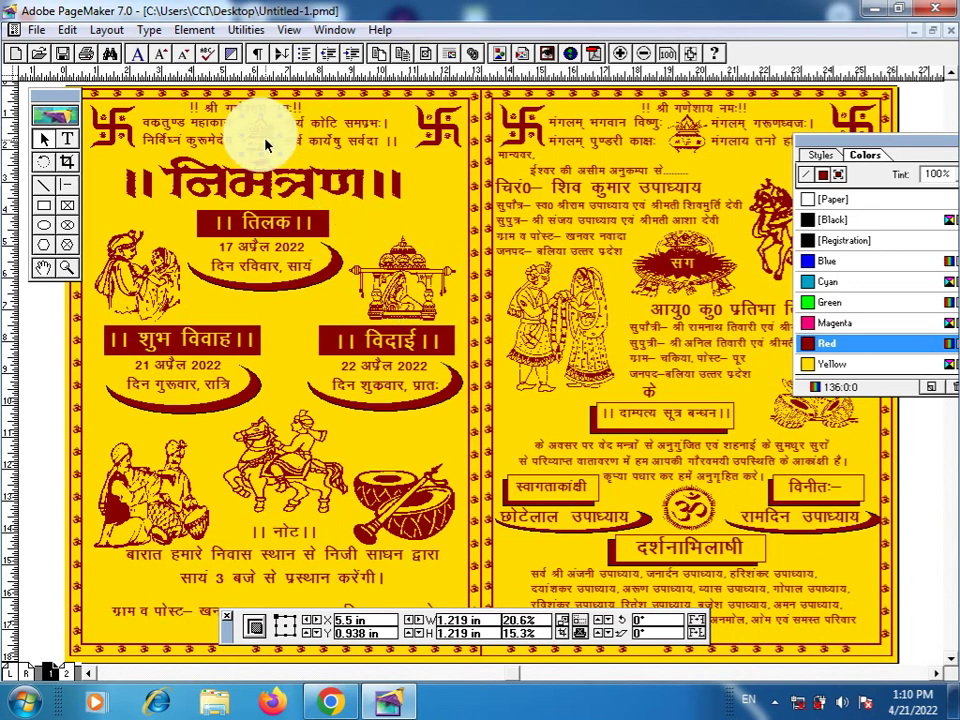
pyautogui.click(66, 672)
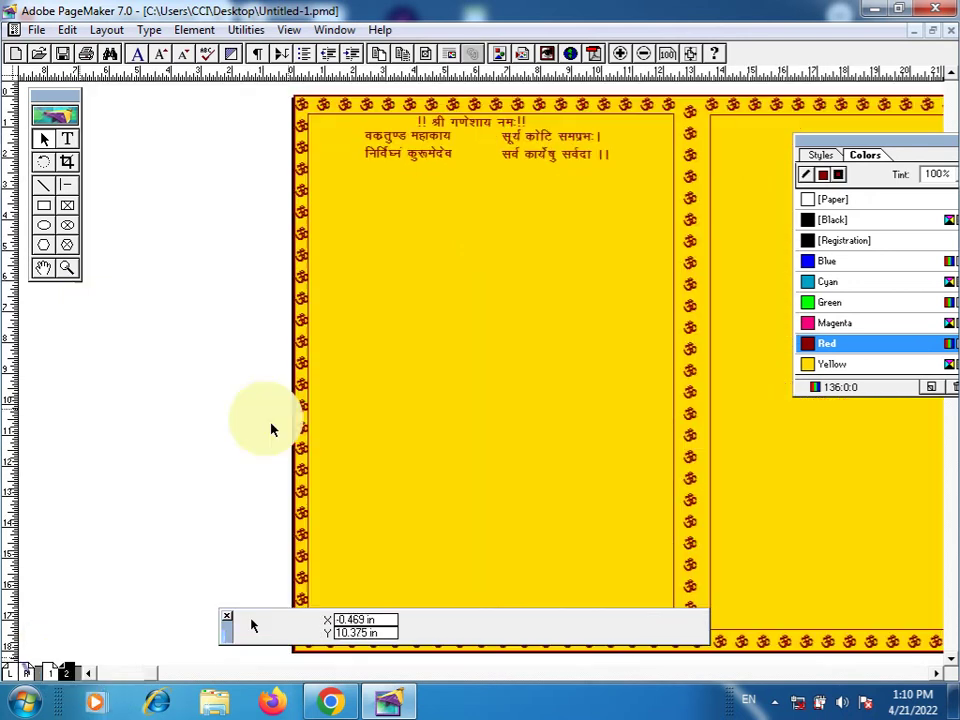
pyautogui.click(405, 281)
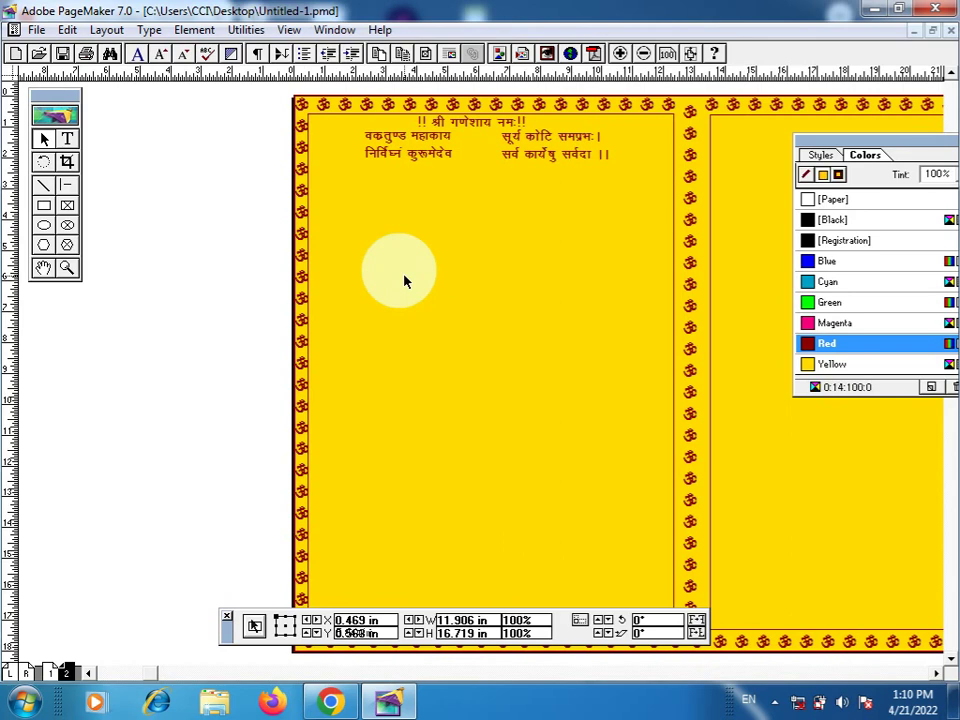
pyautogui.hotkey('ctrl', 'v')
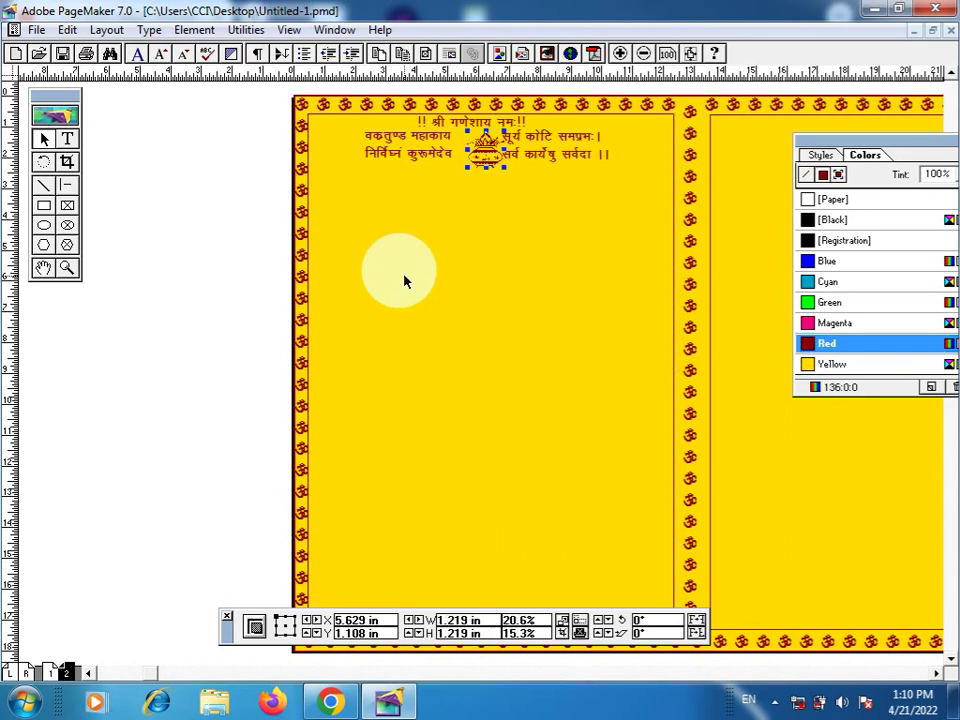
# Nudge the pasted kalash left and slightly up so it sits centred between the two verse blocks under the heading.
pyautogui.press('Left')
pyautogui.press('Left')
pyautogui.press('Left')
pyautogui.press('Left')
pyautogui.press('Left')
pyautogui.press('Left')
pyautogui.press('Left')
pyautogui.press('Left')
pyautogui.press('Left')
pyautogui.press('Left')
pyautogui.press('Left')
pyautogui.press('Left')
pyautogui.press('Left')
pyautogui.press('Left')
pyautogui.press('Left')
pyautogui.press('Left')
pyautogui.press('Left')
pyautogui.press('Left')
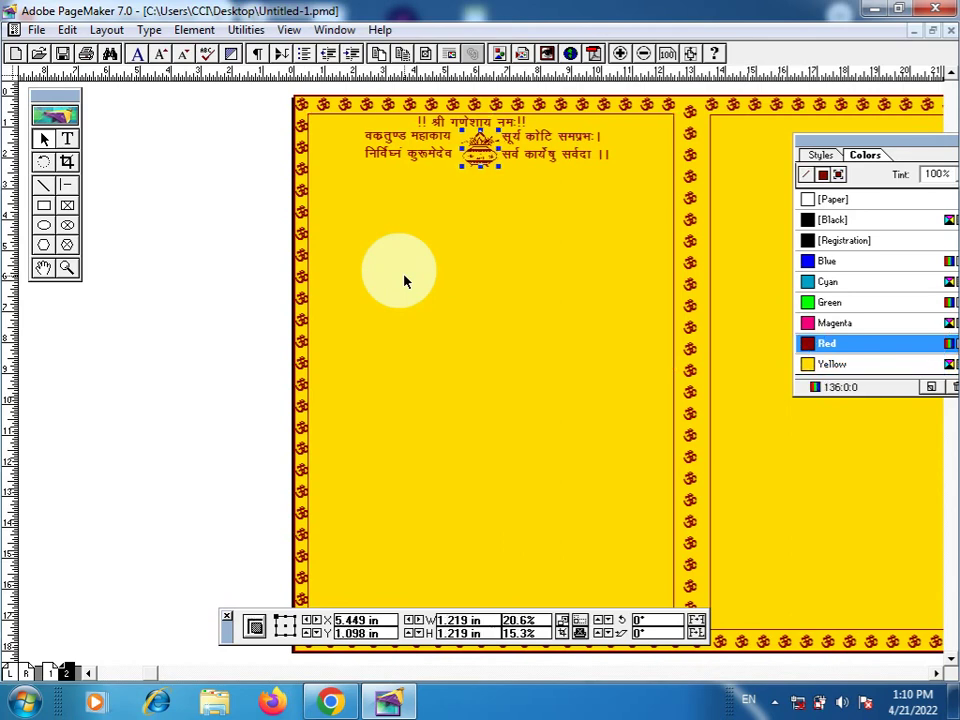
pyautogui.press('Left')
pyautogui.press('Left')
pyautogui.press('Left')
pyautogui.press('Left')
pyautogui.press('Left')
pyautogui.press('Left')
pyautogui.press('Left')
pyautogui.press('Left')
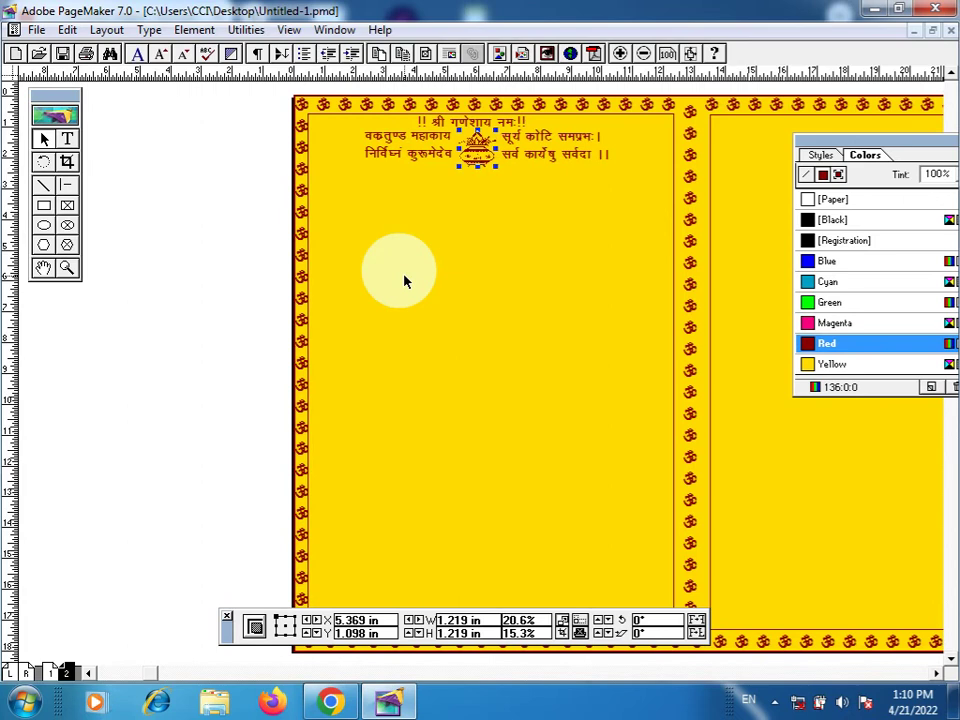
pyautogui.press('Up')
pyautogui.press('Up')
pyautogui.press('Up')
pyautogui.press('Up')
pyautogui.press('Left')
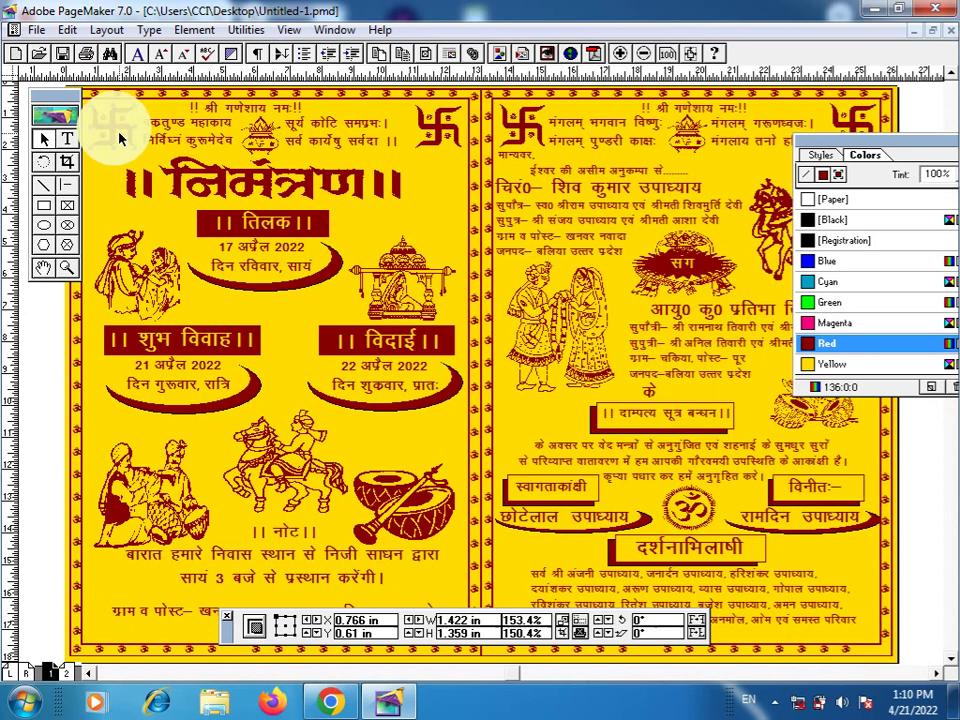
# Copy both swastikas and the "।। निमंत्रण।।" title together from page 1's left panel and paste them onto page 2.
pyautogui.moveTo(118, 140); pyautogui.dragTo(432, 143)
pyautogui.keyDown('shift'); pyautogui.click(362, 175); pyautogui.keyUp('shift')
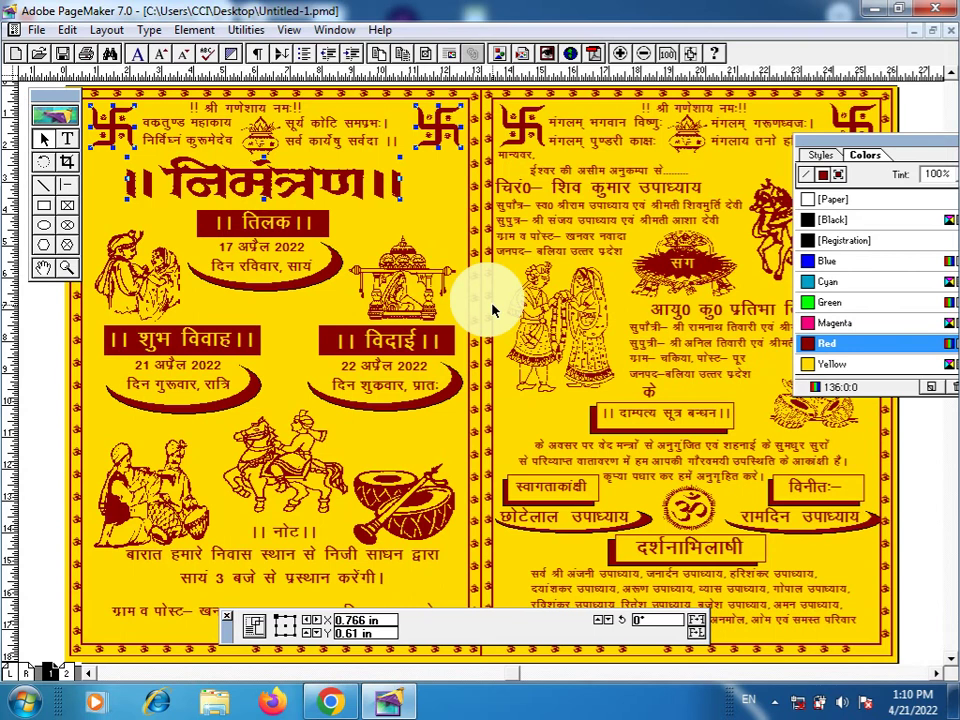
pyautogui.click(66, 672)
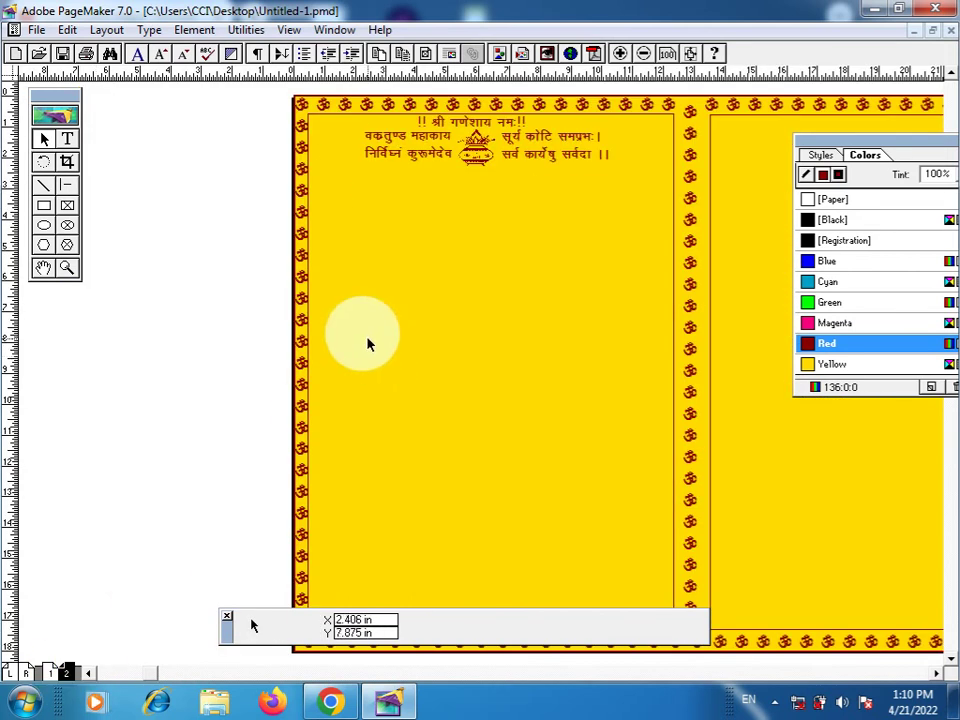
pyautogui.hotkey('ctrl', 'v')
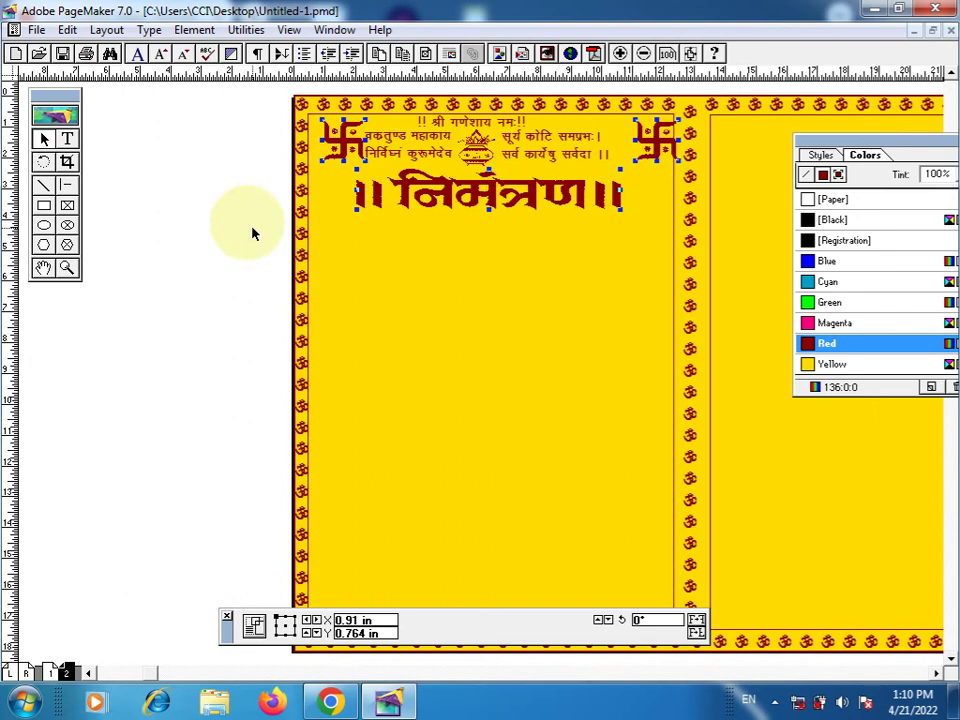
# Nudge the pasted swastikas and title left and slightly down to X 0.57 in, Y 0.784 in on page 2's left panel.
pyautogui.press('Left')
pyautogui.press('Left')
pyautogui.press('Left')
pyautogui.press('Left')
pyautogui.press('Left')
pyautogui.press('Left')
pyautogui.press('Left')
pyautogui.press('Left')
pyautogui.press('Left')
pyautogui.press('Left')
pyautogui.press('Left')
pyautogui.press('Left')
pyautogui.press('Left')
pyautogui.press('Left')
pyautogui.press('Left')
pyautogui.press('Left')
pyautogui.press('Left')
pyautogui.press('Left')
pyautogui.press('Left')
pyautogui.press('Left')
pyautogui.press('Left')
pyautogui.press('Left')
pyautogui.press('Left')
pyautogui.press('Left')
pyautogui.press('Left')
pyautogui.press('Left')
pyautogui.press('Left')
pyautogui.press('Left')
pyautogui.press('Left')
pyautogui.press('Left')
pyautogui.press('Left')
pyautogui.press('Left')
pyautogui.press('Left')
pyautogui.press('Left')
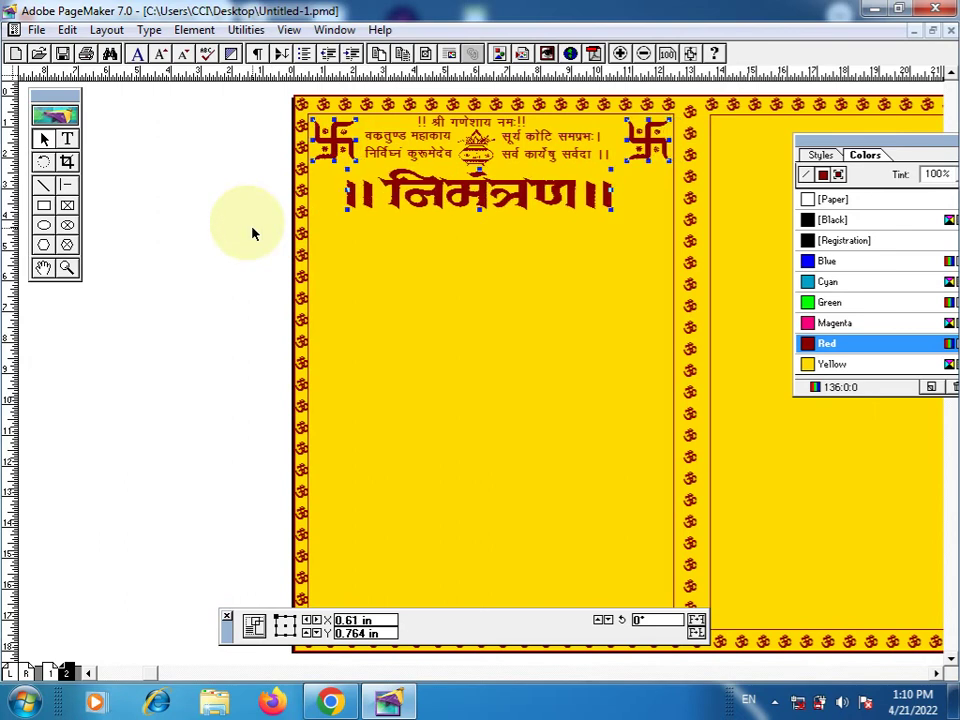
pyautogui.press('Left')
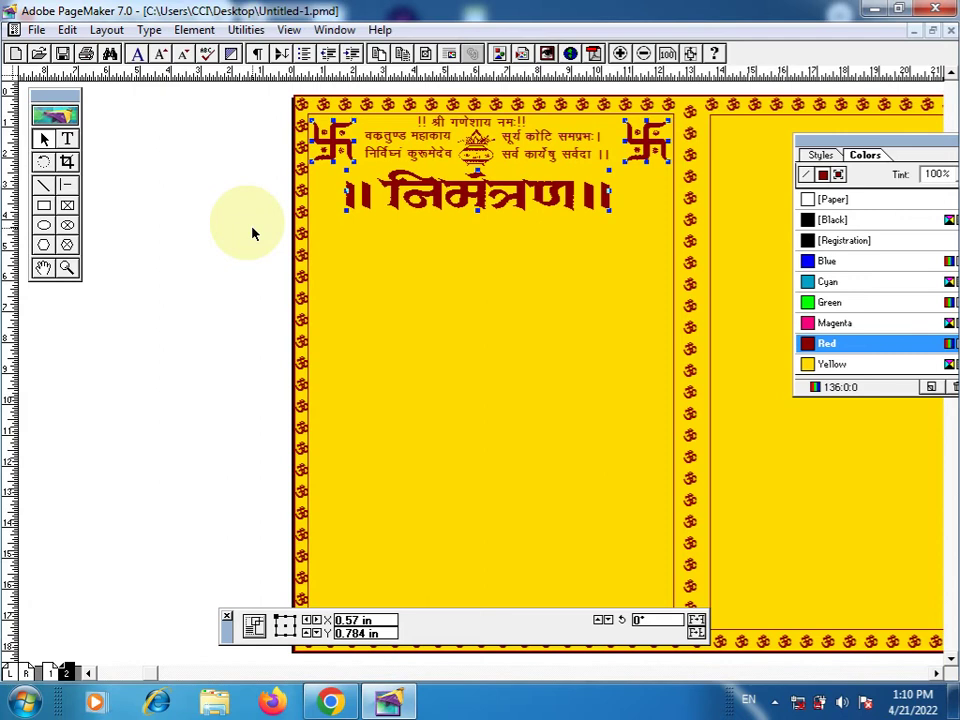
pyautogui.click(252, 233)
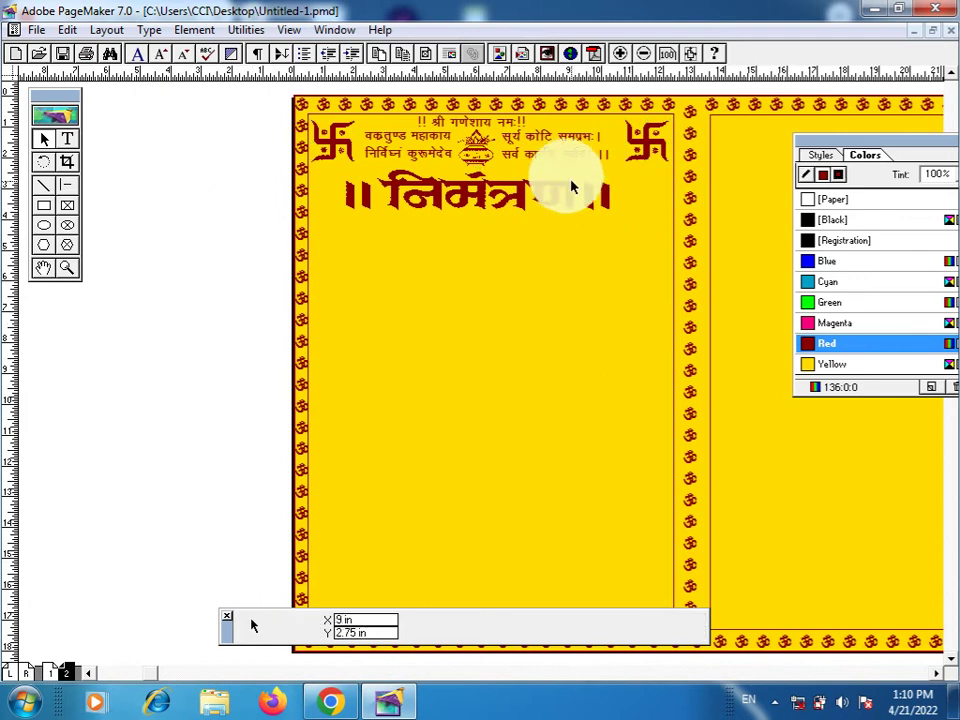
# Nudge only the "।। निमंत्रण।।" title up to Y 2.323 in, closer to the kalash.
pyautogui.press('Up')
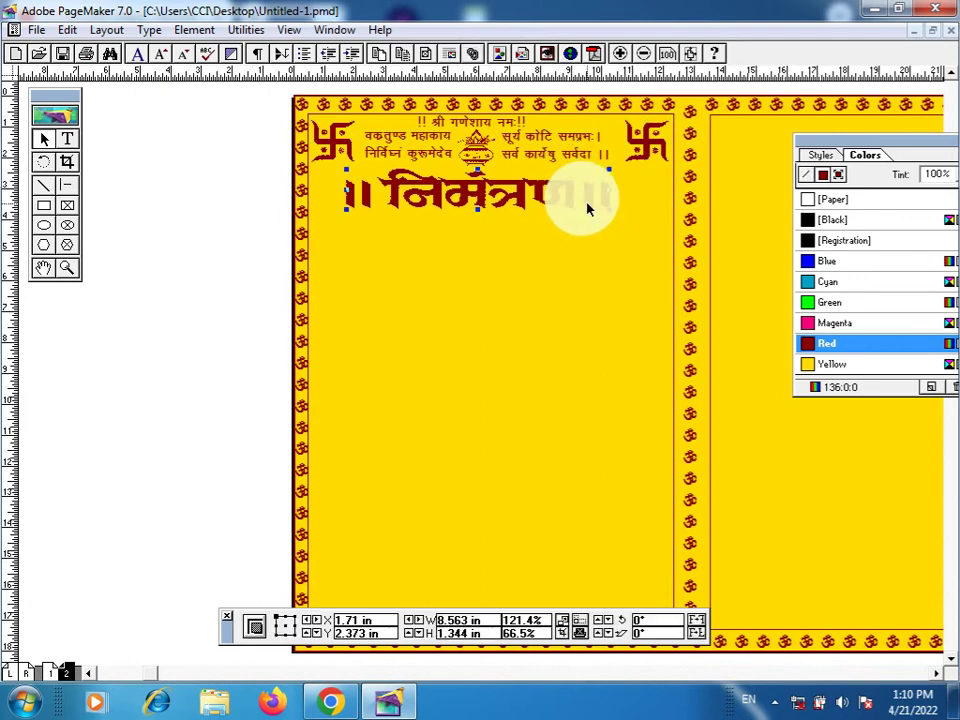
pyautogui.press('Up')
pyautogui.press('Up')
pyautogui.press('Up')
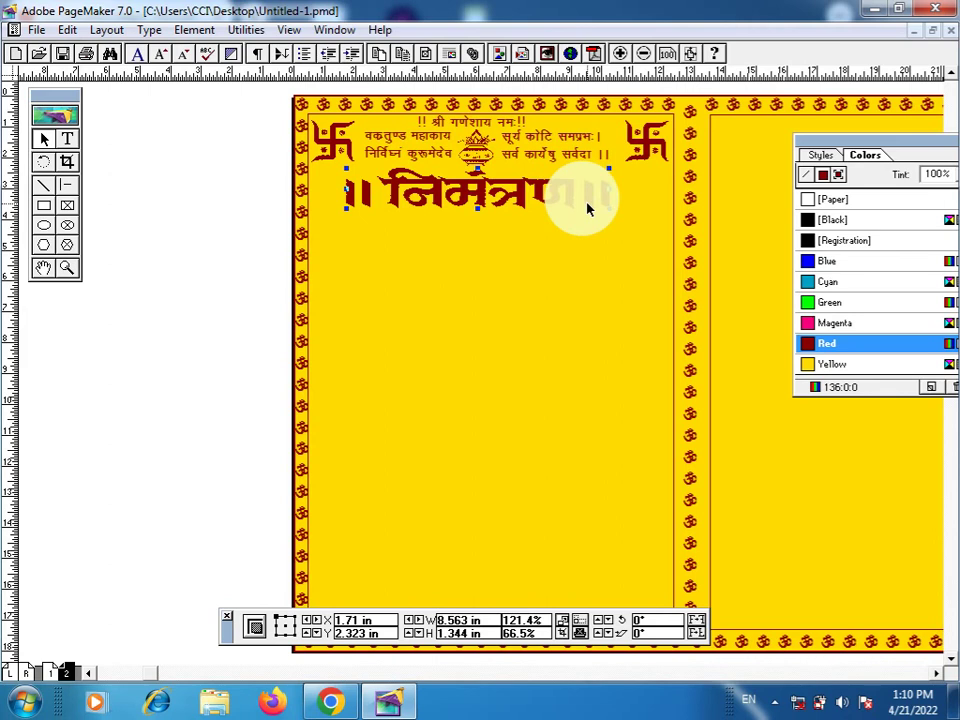
pyautogui.click(178, 312)
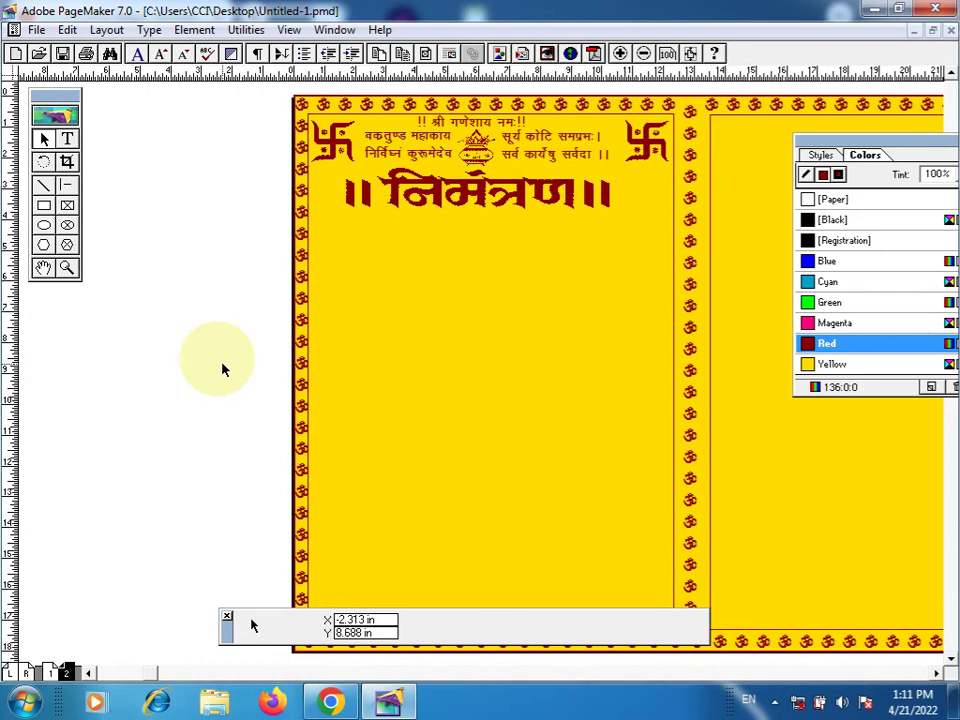
# Draw a red rectangle about 3.8 by 1.4 in on page 2's pasteboard and a red ellipse about 6 by 2.2 in beneath it.
pyautogui.click(46, 675)
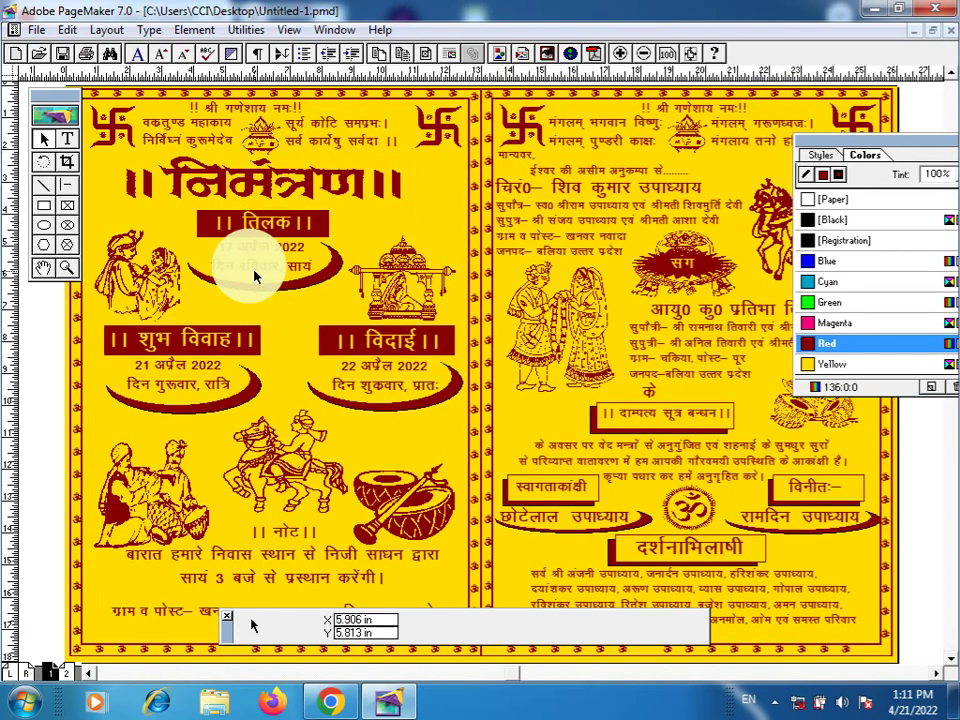
pyautogui.click(62, 676)
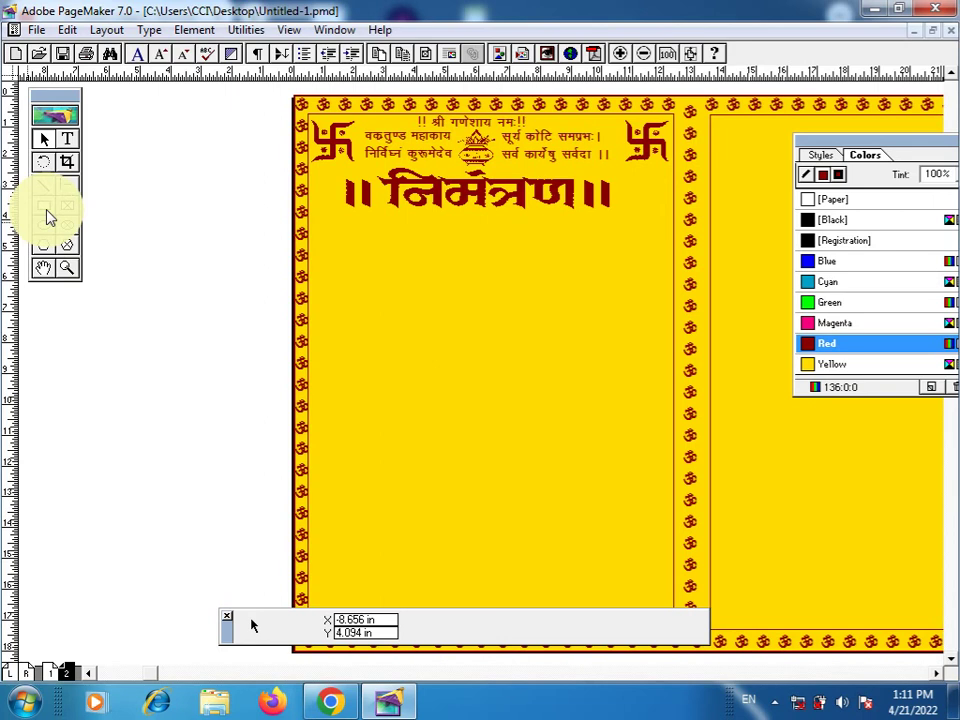
pyautogui.click(45, 207)
pyautogui.moveTo(98, 338); pyautogui.dragTo(215, 378)
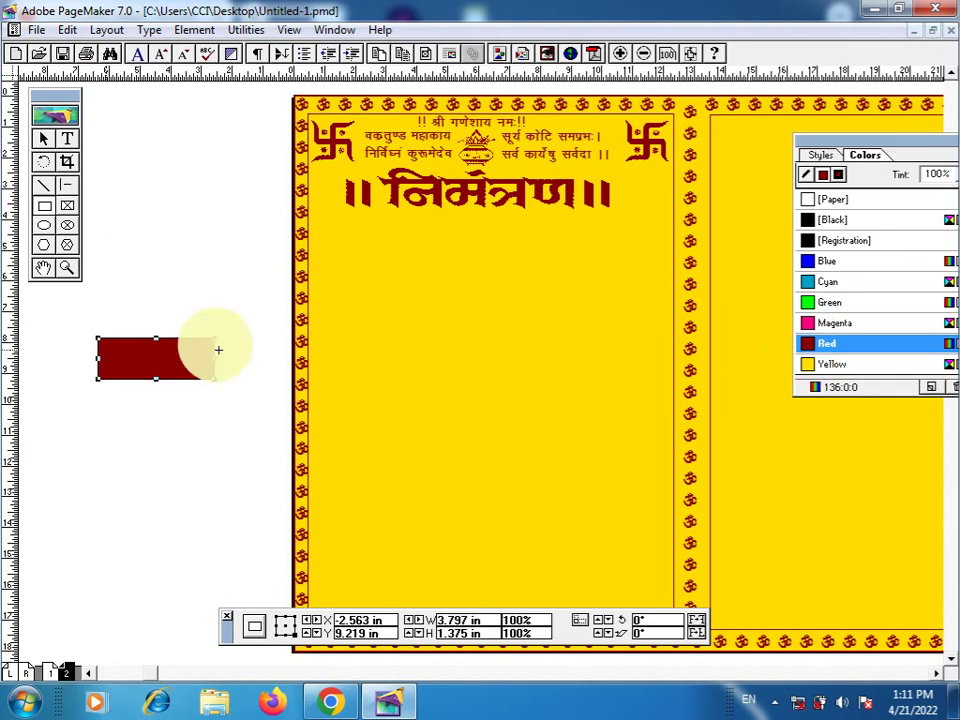
pyautogui.click(44, 230)
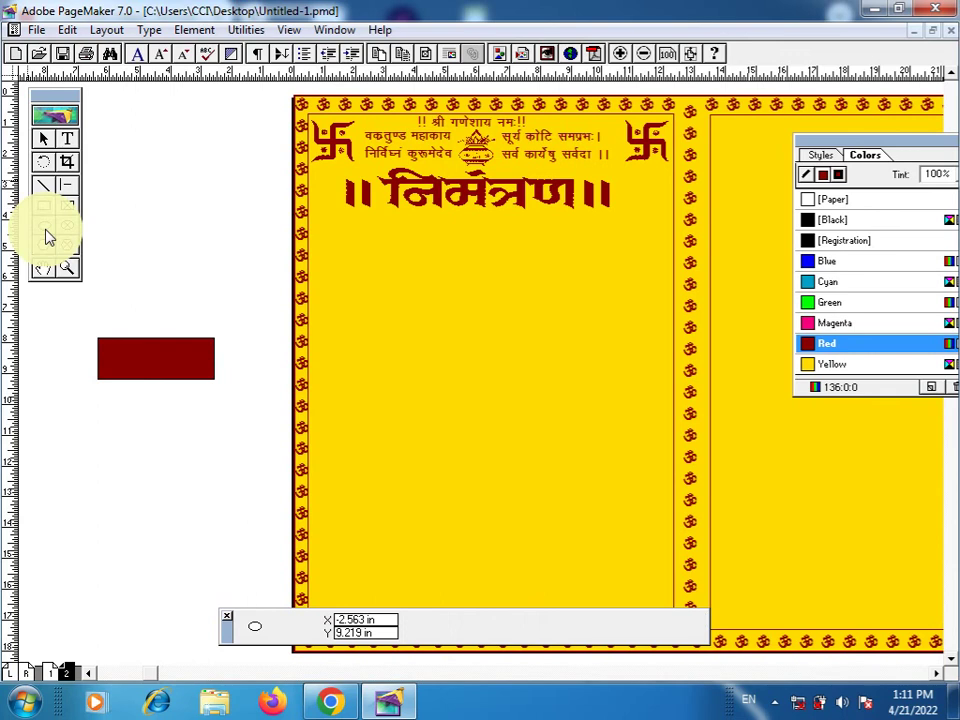
pyautogui.moveTo(56, 385); pyautogui.dragTo(242, 452)
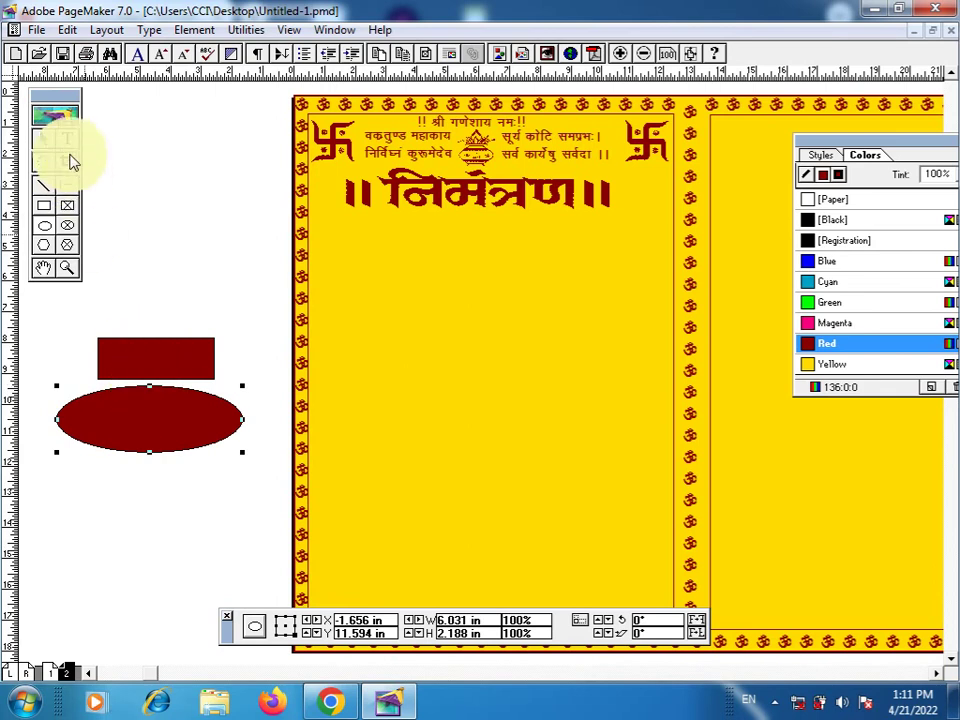
# Stretch the red ellipse upward to a height of 2.281 in and add a slightly offset duplicate on top of it.
pyautogui.click(43, 140)
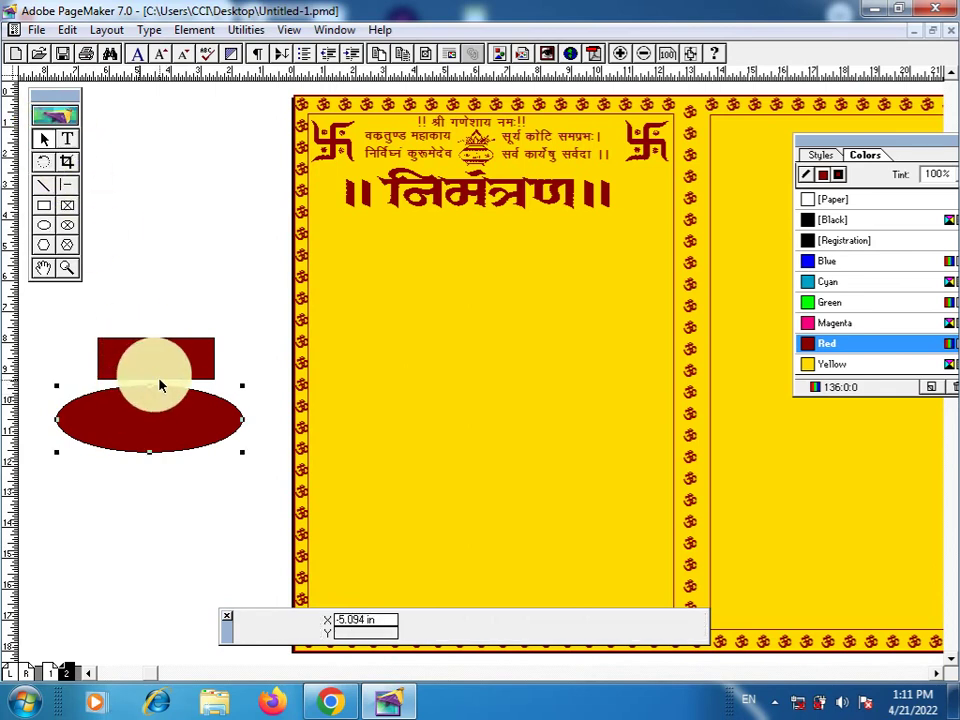
pyautogui.click(155, 390)
pyautogui.moveTo(150, 386); pyautogui.dragTo(150, 384)
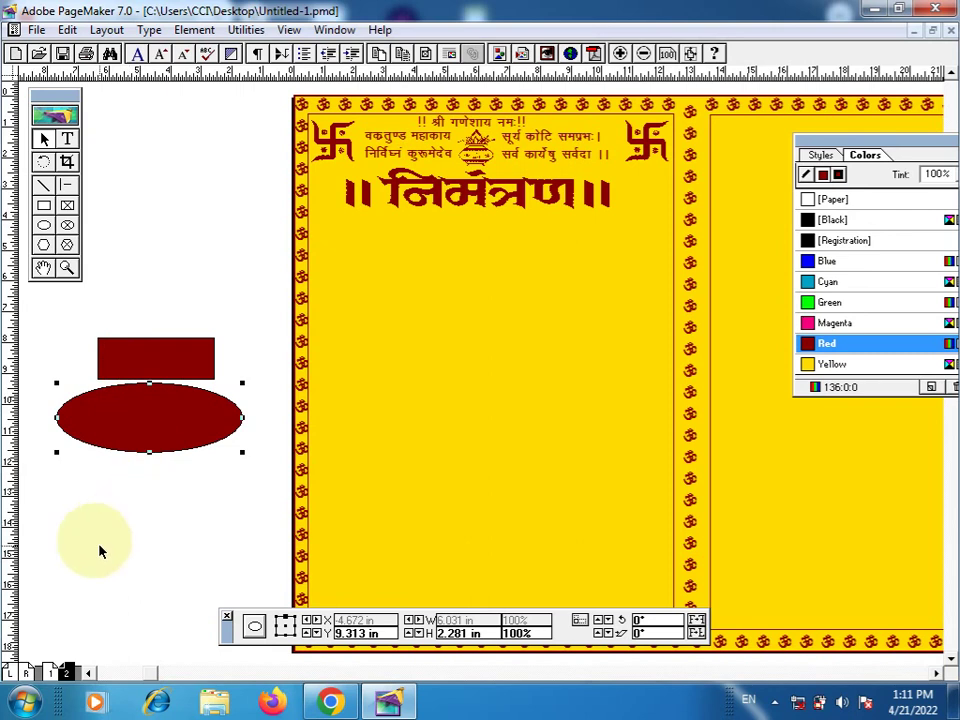
pyautogui.press('Right')
pyautogui.press('Down')
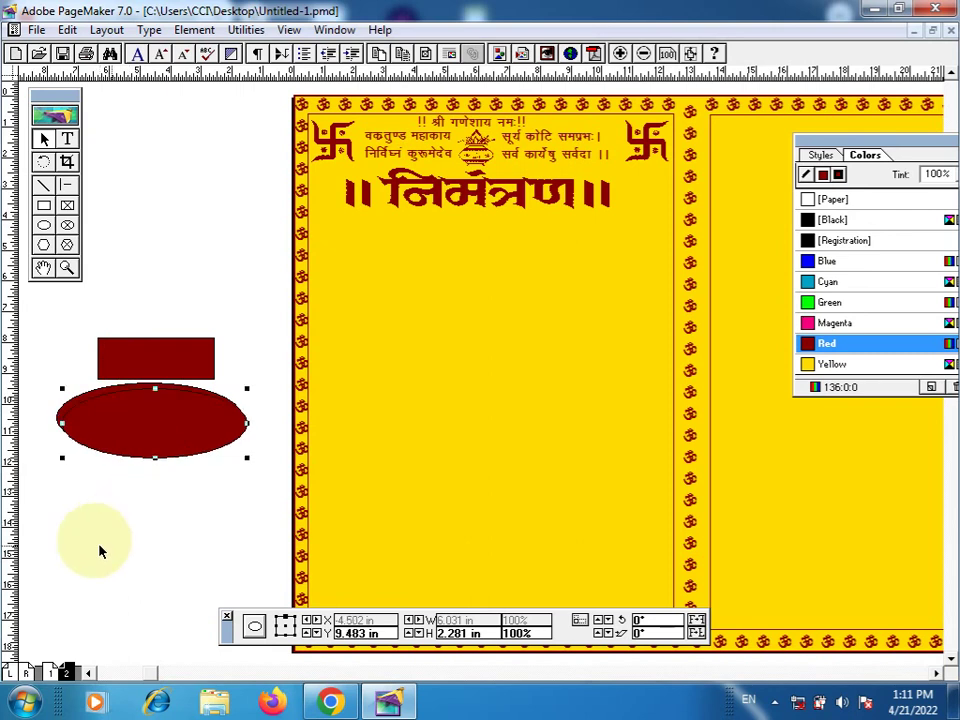
# Color both the fill and the stroke of the duplicate ellipse Yellow.
pyautogui.click(842, 366)
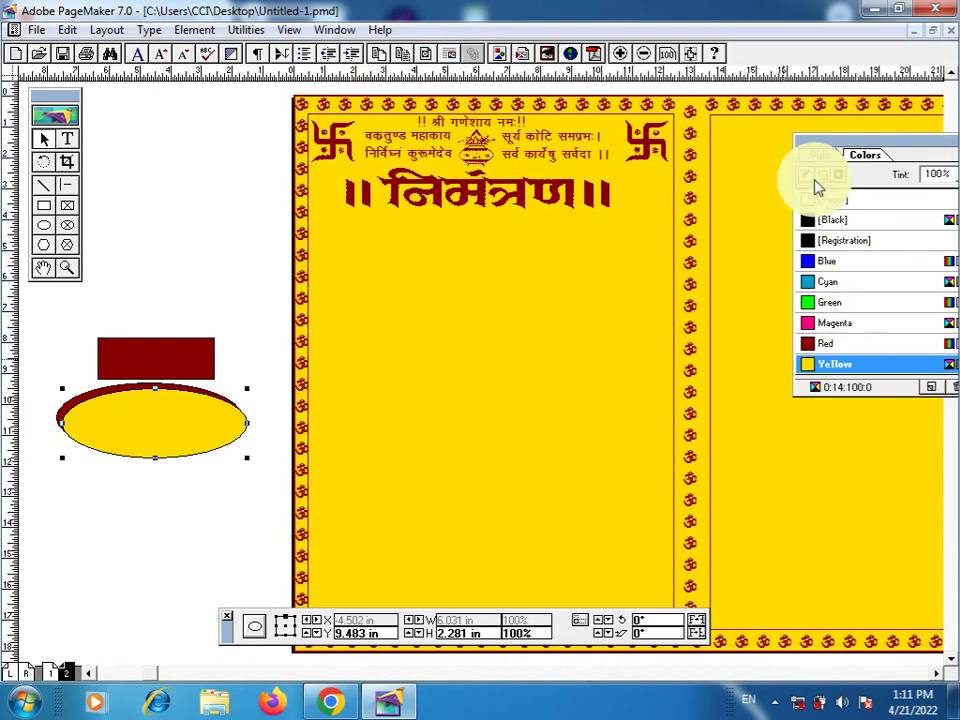
pyautogui.click(826, 222)
pyautogui.click(842, 364)
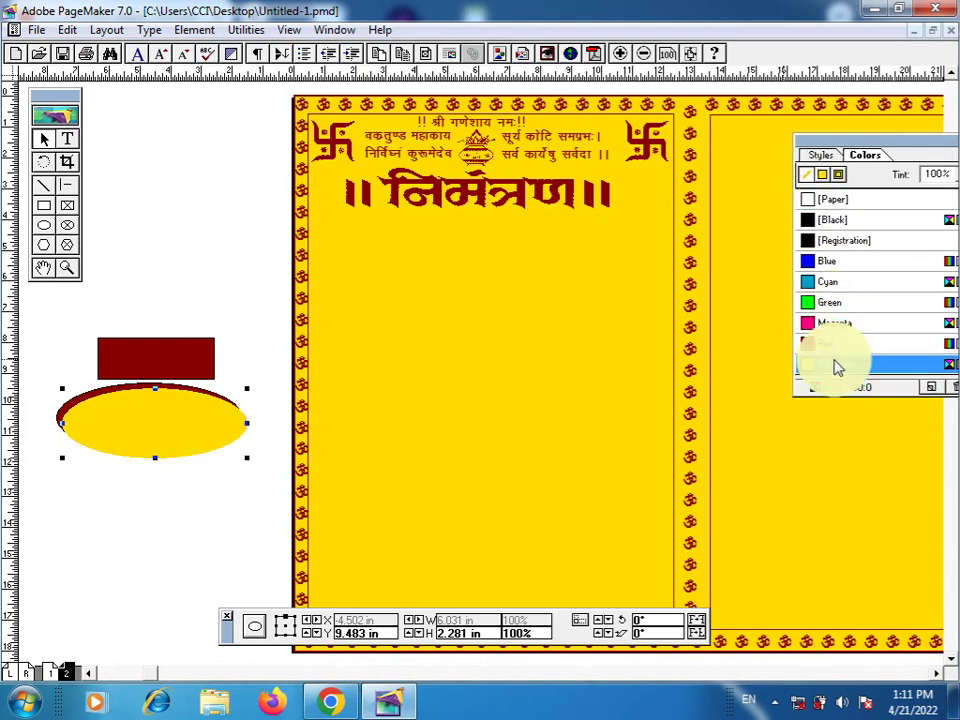
# Move the yellow ellipse up and left over the red one, fine-tuning its position to X -5.111 in, Y 9.21 in.
pyautogui.moveTo(183, 441); pyautogui.dragTo(163, 426)
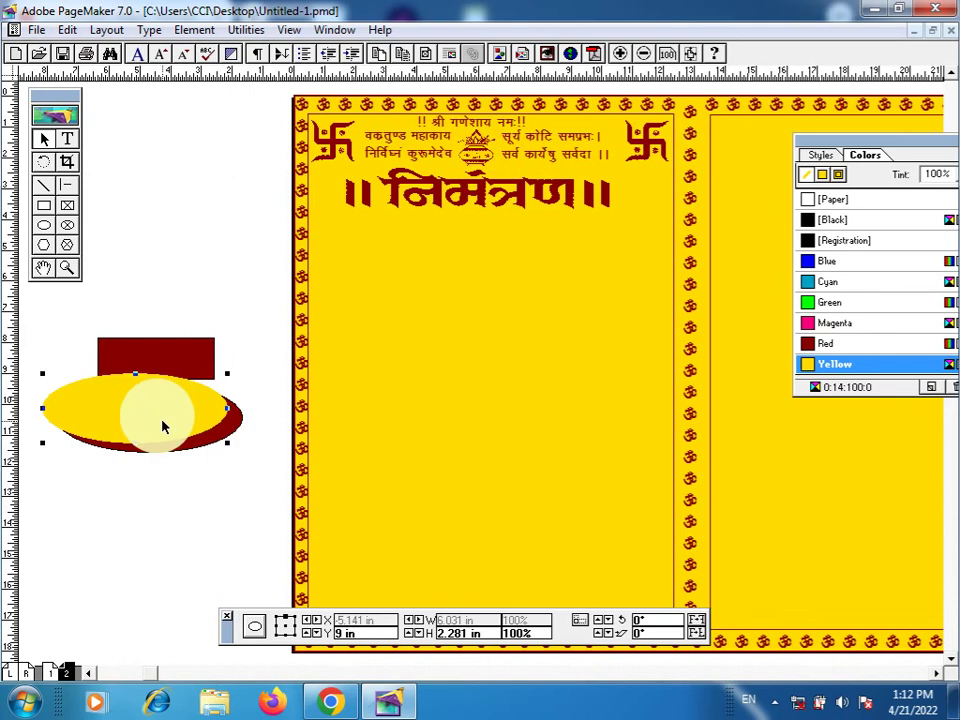
pyautogui.press('Down')
pyautogui.press('Down')
pyautogui.press('Down')
pyautogui.press('Down')
pyautogui.press('Down')
pyautogui.press('Down')
pyautogui.press('Down')
pyautogui.press('Down')
pyautogui.press('Down')
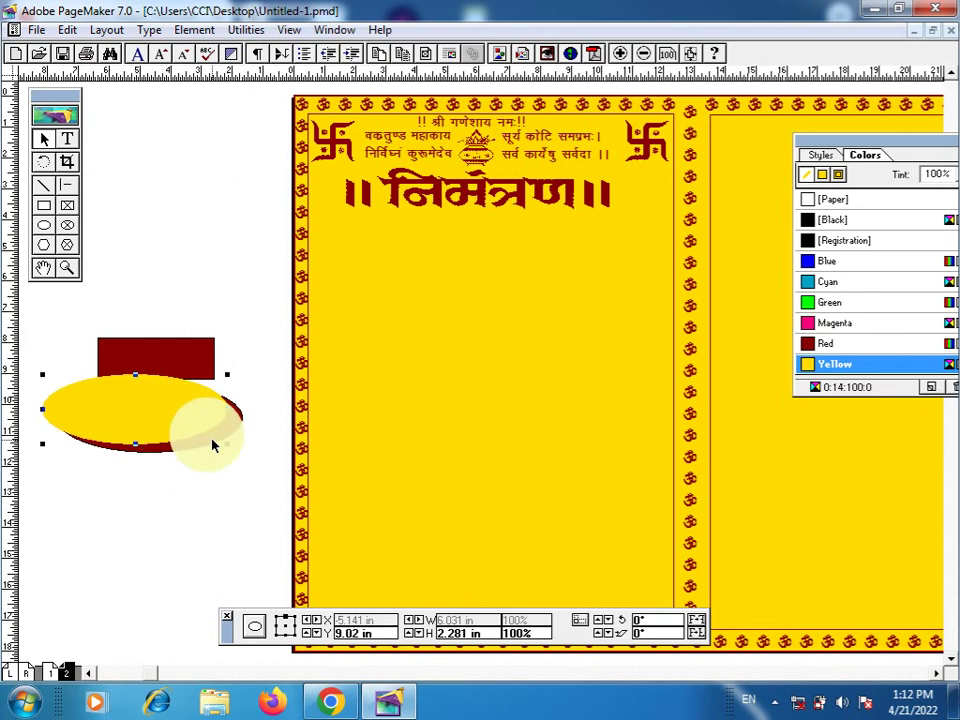
pyautogui.press('Down')
pyautogui.press('Down')
pyautogui.press('Down')
pyautogui.press('Down')
pyautogui.press('Down')
pyautogui.press('Down')
pyautogui.press('Down')
pyautogui.press('Down')
pyautogui.press('Down')
pyautogui.press('Down')
pyautogui.press('Down')
pyautogui.press('Down')
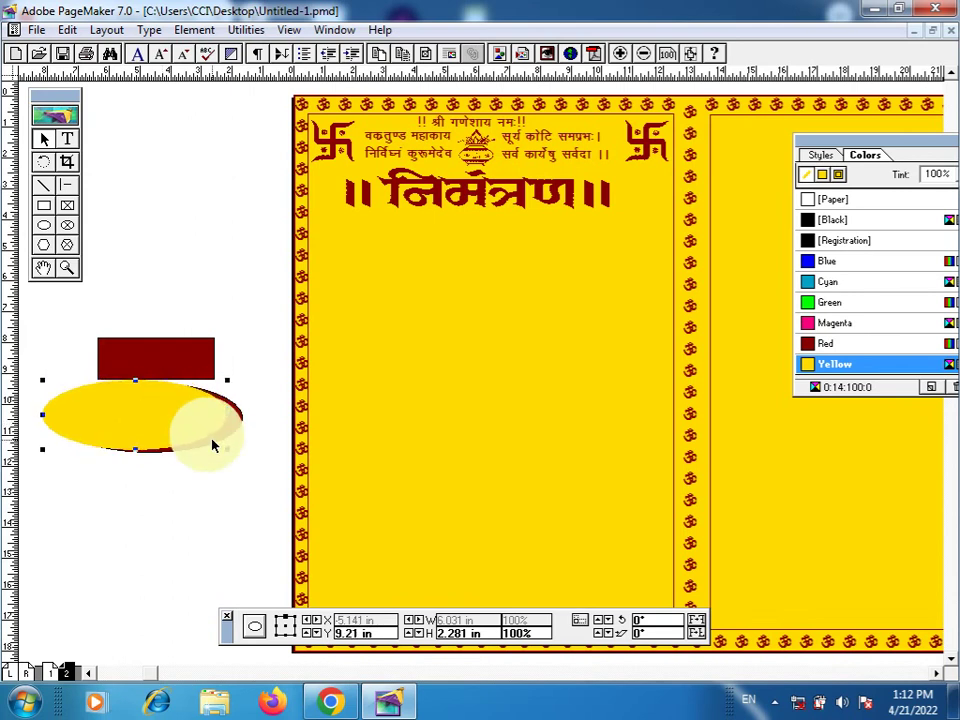
pyautogui.press('Right')
pyautogui.press('Right')
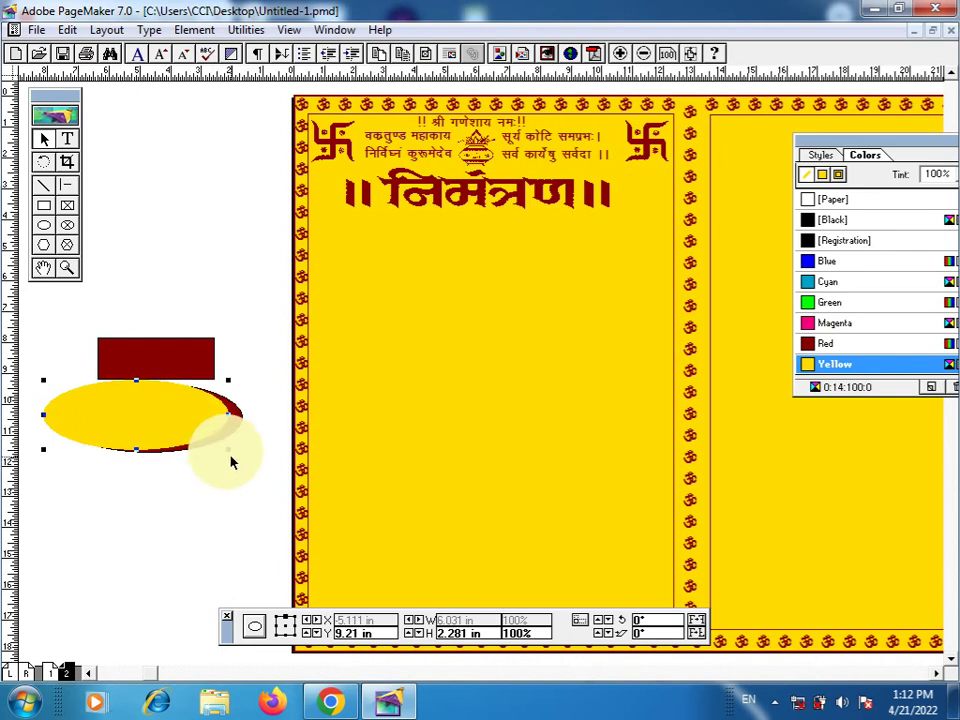
# Shrink the yellow ellipse to about 5.56 by 2.01 in and nudge it right and slightly down, leaving a red crescent along the lower right.
pyautogui.moveTo(228, 450); pyautogui.dragTo(214, 440)
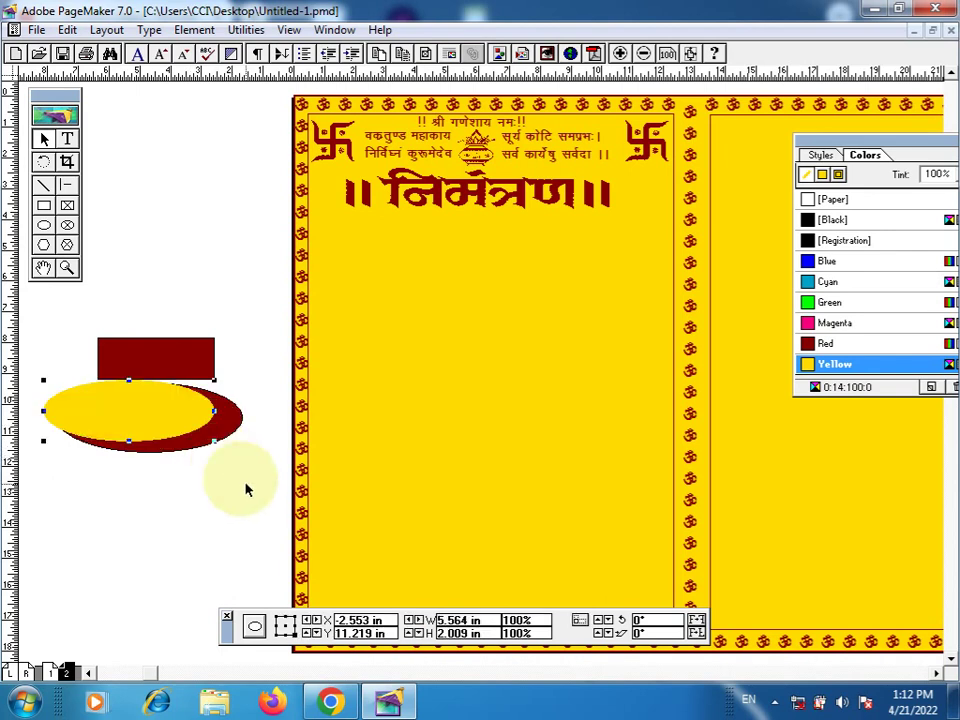
pyautogui.press('Right')
pyautogui.press('Right')
pyautogui.press('Right')
pyautogui.press('Right')
pyautogui.press('Right')
pyautogui.press('Right')
pyautogui.press('Right')
pyautogui.press('Right')
pyautogui.press('Right')
pyautogui.press('Right')
pyautogui.press('Right')
pyautogui.press('Right')
pyautogui.press('Right')
pyautogui.press('Right')
pyautogui.press('Right')
pyautogui.press('Right')
pyautogui.press('Right')
pyautogui.press('Right')
pyautogui.press('Right')
pyautogui.press('Right')
pyautogui.press('Down')
pyautogui.press('Down')
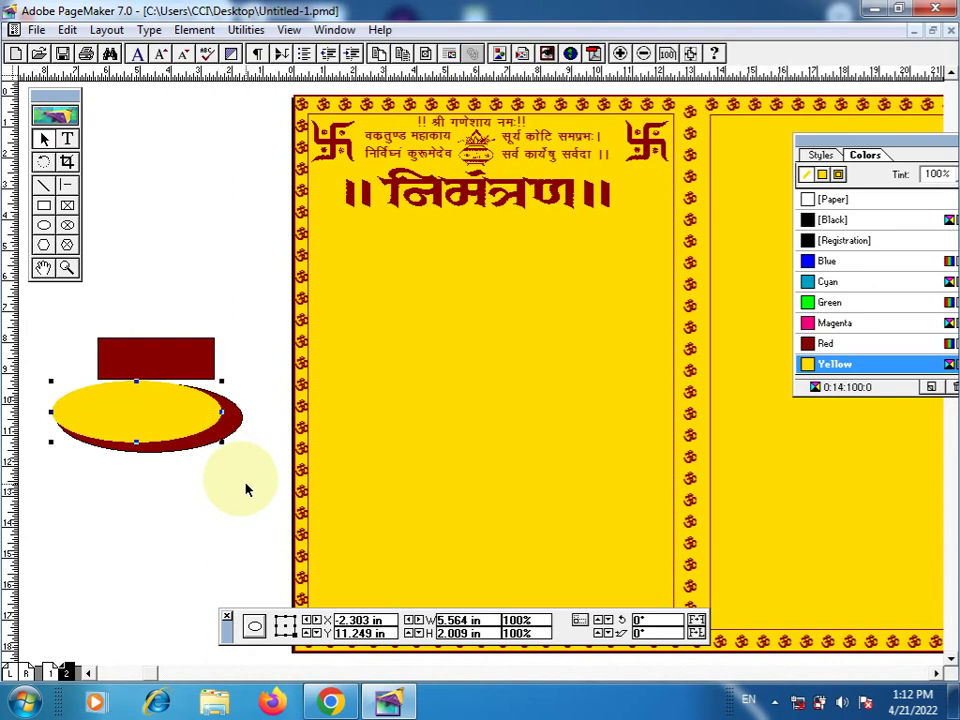
pyautogui.press('Down')
pyautogui.press('Down')
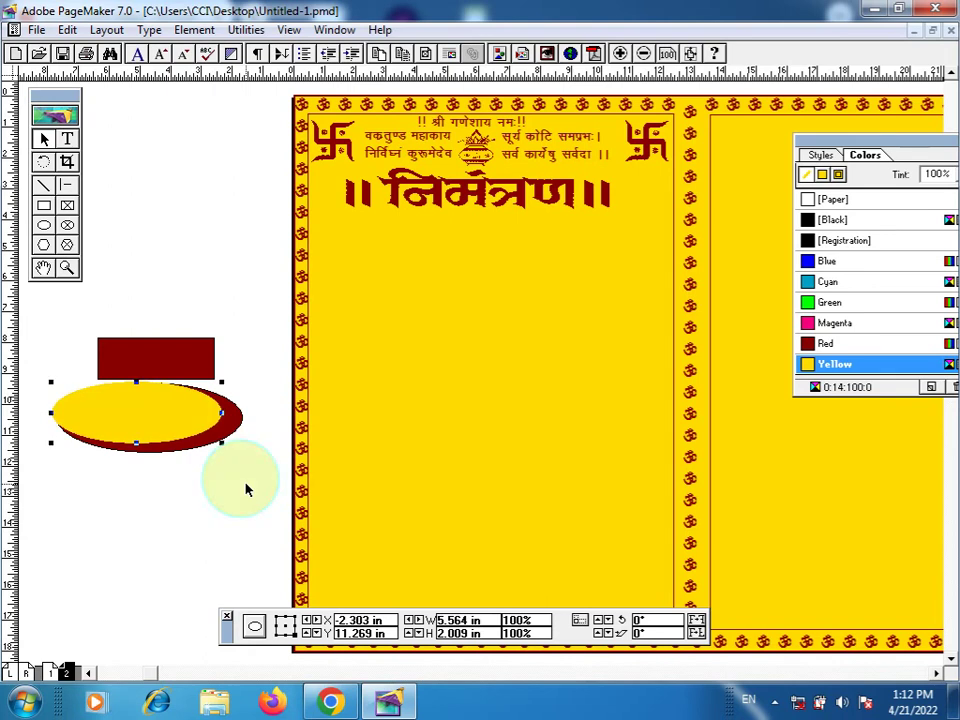
# Nudge the red rectangle left and down to X -3.063 in, Y 9.389 in so it sits centred on the yellow ellipse's upper edge.
pyautogui.click(146, 364)
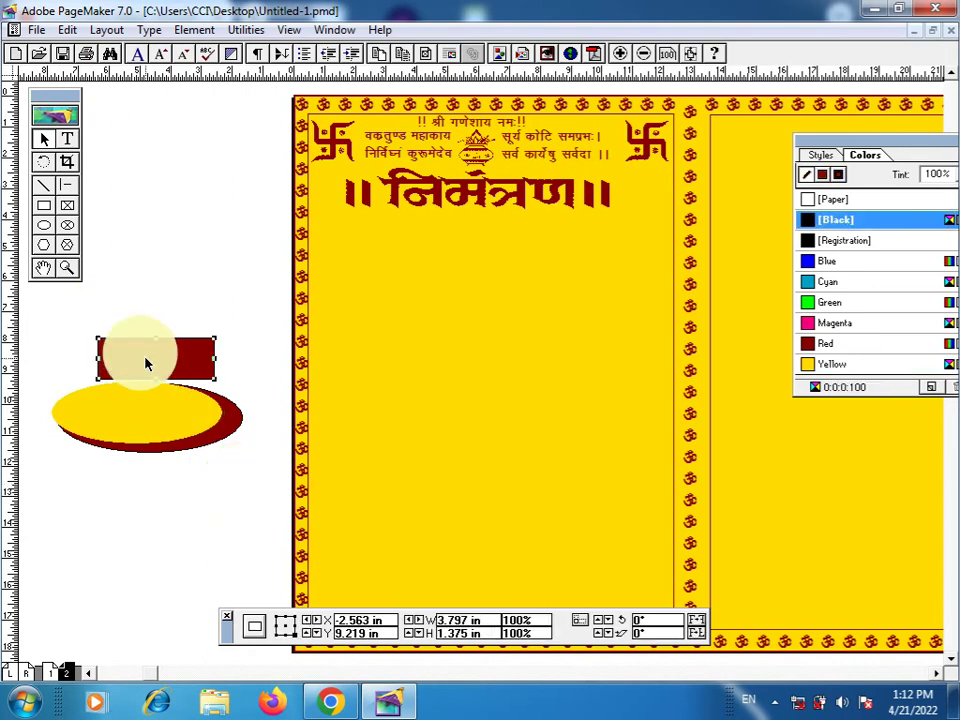
pyautogui.press('Left')
pyautogui.press('Left')
pyautogui.press('Left')
pyautogui.press('Left')
pyautogui.press('Left')
pyautogui.press('Left')
pyautogui.press('Left')
pyautogui.press('Left')
pyautogui.press('Left')
pyautogui.press('Left')
pyautogui.press('Down')
pyautogui.press('Down')
pyautogui.press('Down')
pyautogui.press('Down')
pyautogui.press('Down')
pyautogui.press('Down')
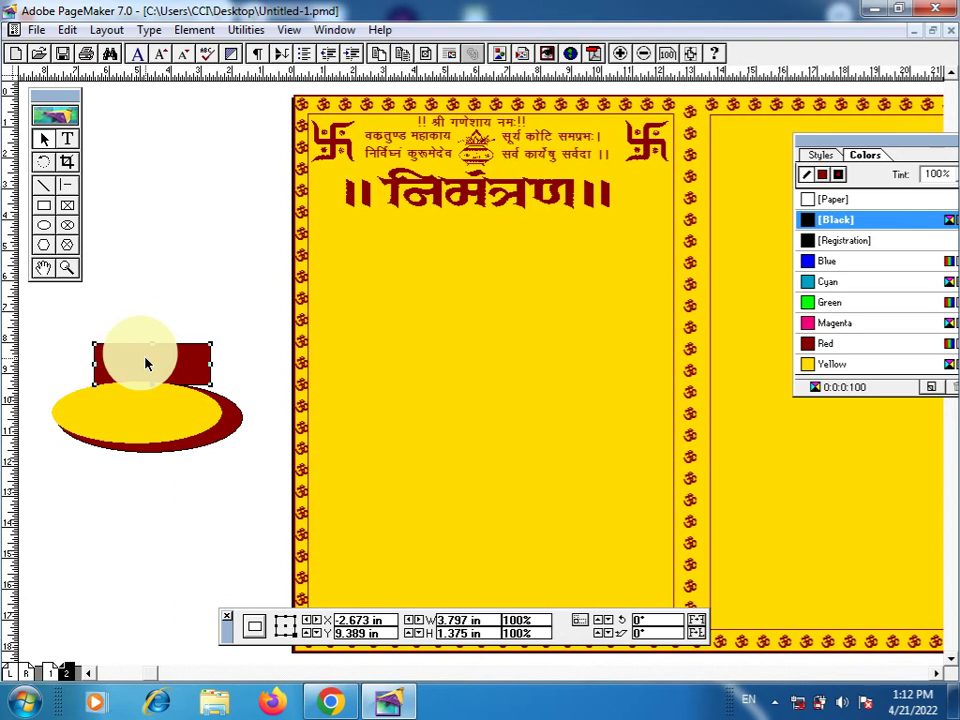
pyautogui.press('Left')
pyautogui.press('Left')
pyautogui.press('Left')
pyautogui.press('Left')
pyautogui.press('Left')
pyautogui.press('Left')
pyautogui.press('Left')
pyautogui.press('Left')
pyautogui.press('Left')
pyautogui.press('Left')
pyautogui.press('Left')
pyautogui.press('Left')
pyautogui.press('Left')
pyautogui.press('Left')
pyautogui.press('Left')
pyautogui.press('Left')
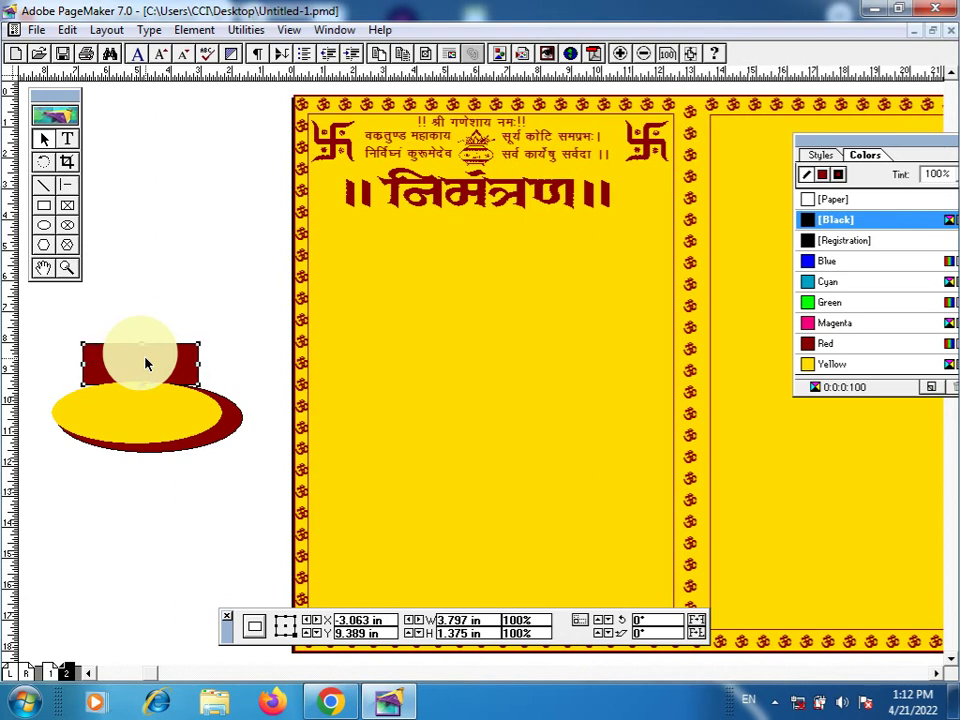
# Group the rectangle and both ellipses, and move the group onto page 2's left panel beneath the "।। निमंत्रण।।" title.
pyautogui.click(48, 320)
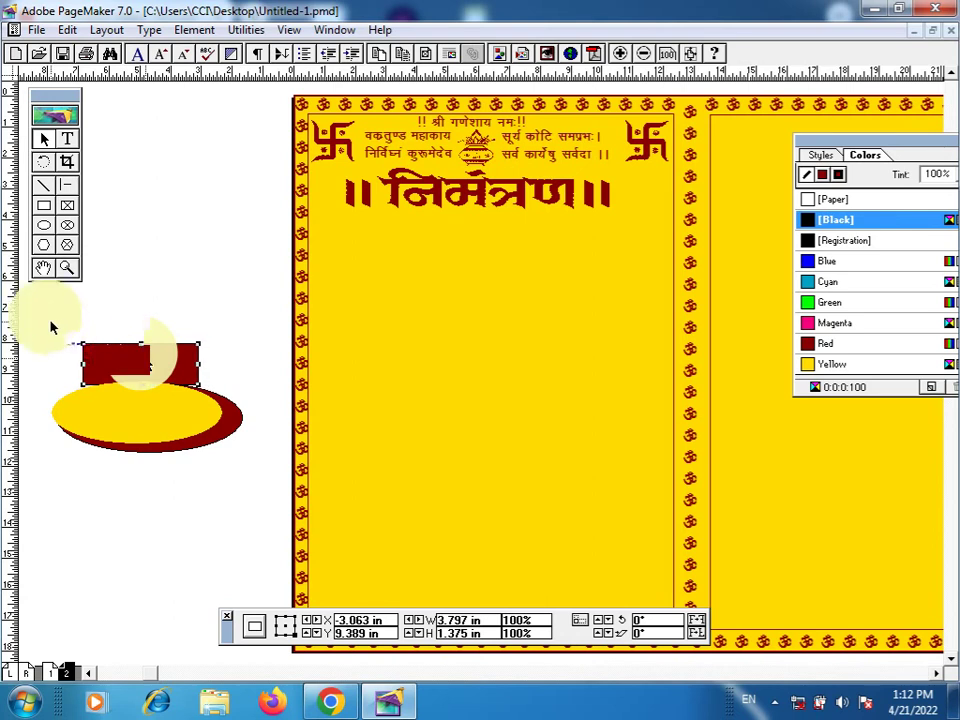
pyautogui.moveTo(51, 323); pyautogui.dragTo(280, 512)
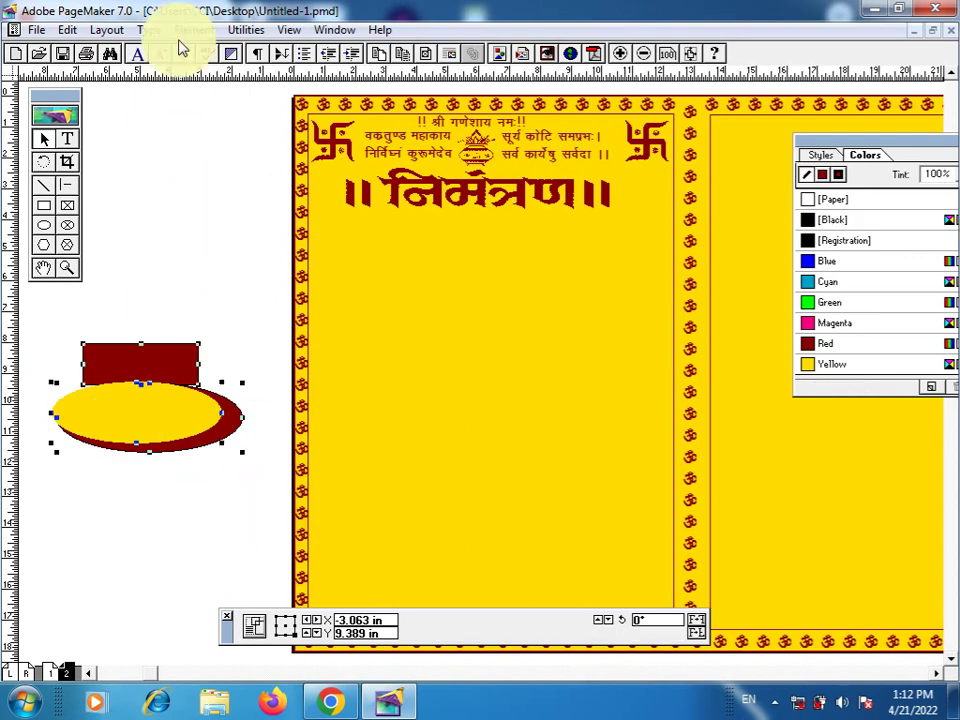
pyautogui.click(187, 32)
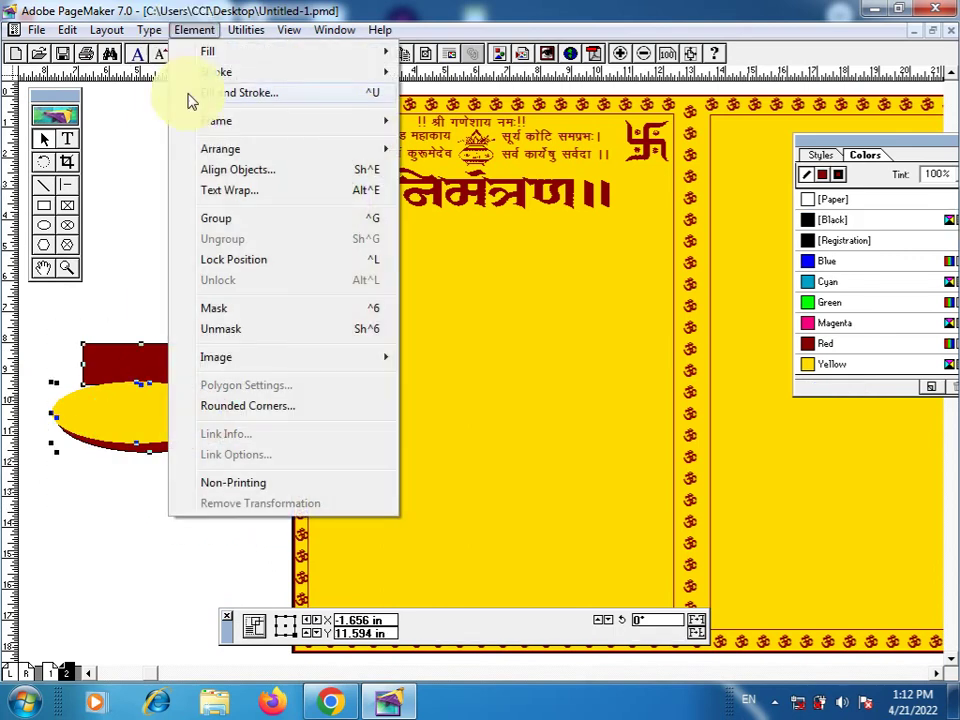
pyautogui.click(212, 218)
pyautogui.moveTo(146, 435); pyautogui.dragTo(497, 349)
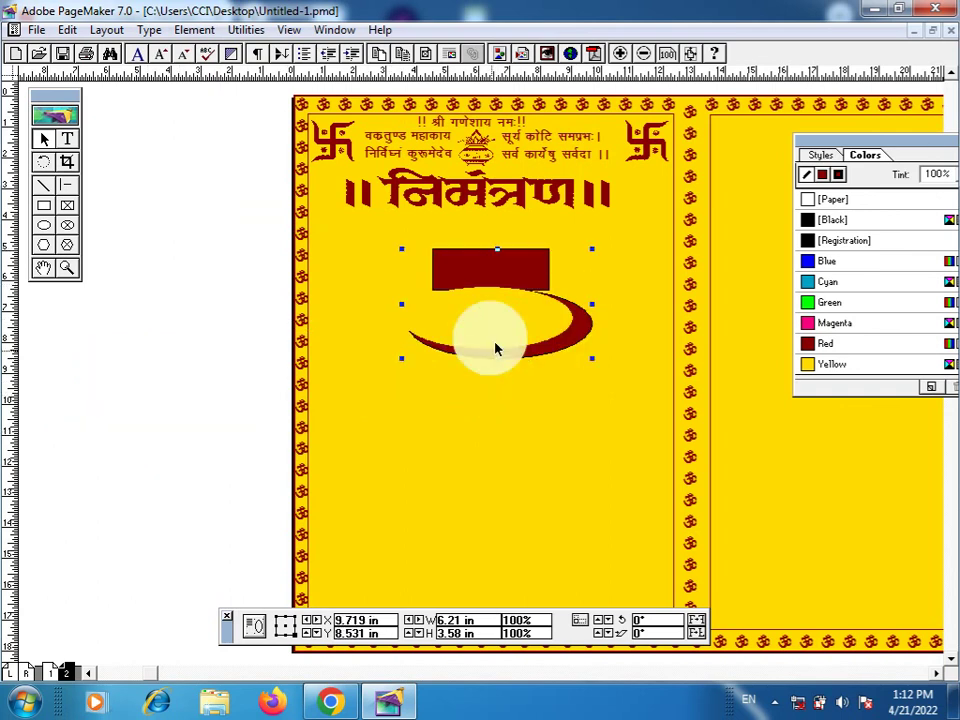
# Delete the grouped rectangle and crescent from page 2's left panel.
pyautogui.click(213, 399)
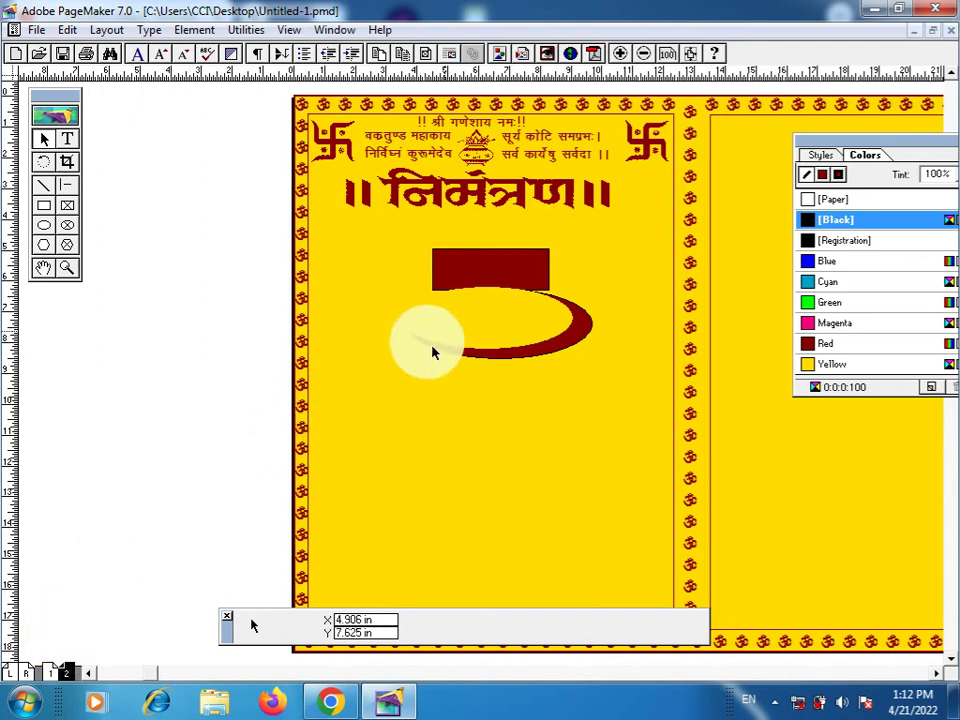
pyautogui.click(430, 344)
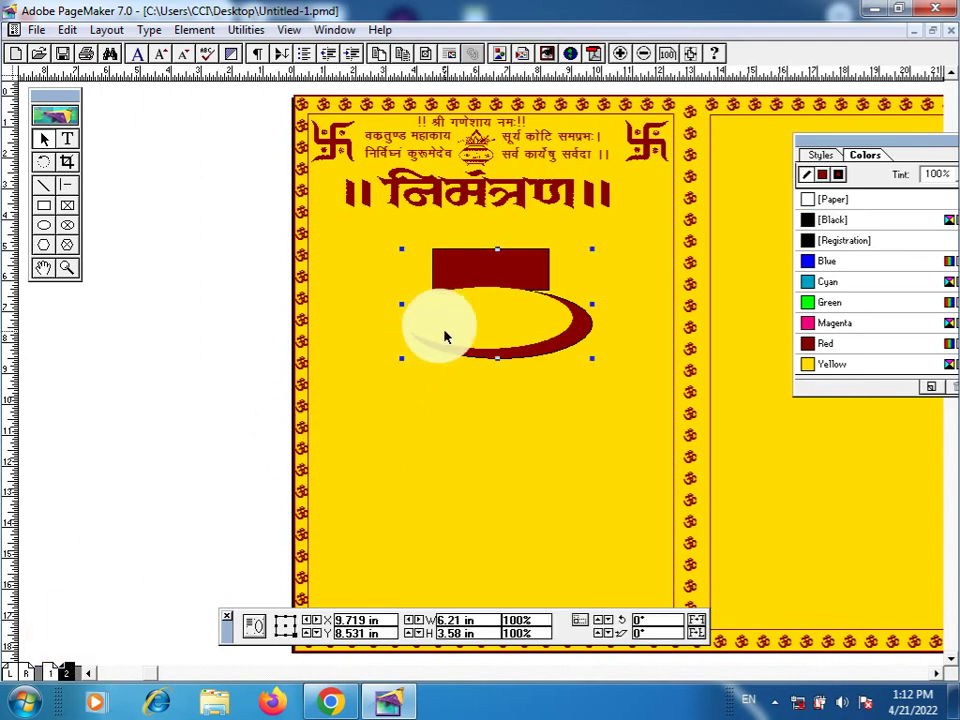
pyautogui.press('Delete')
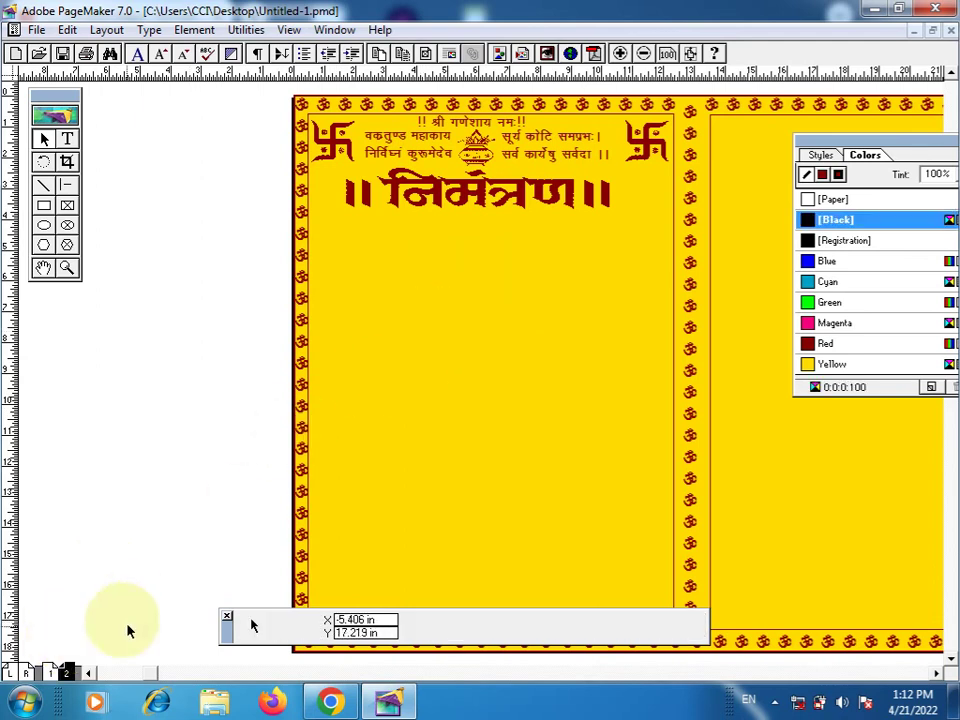
# Copy the तिलक text block with its "17 अप्रैल 2022" date and the crescent from page 1, and paste them onto page 2.
pyautogui.click(63, 676)
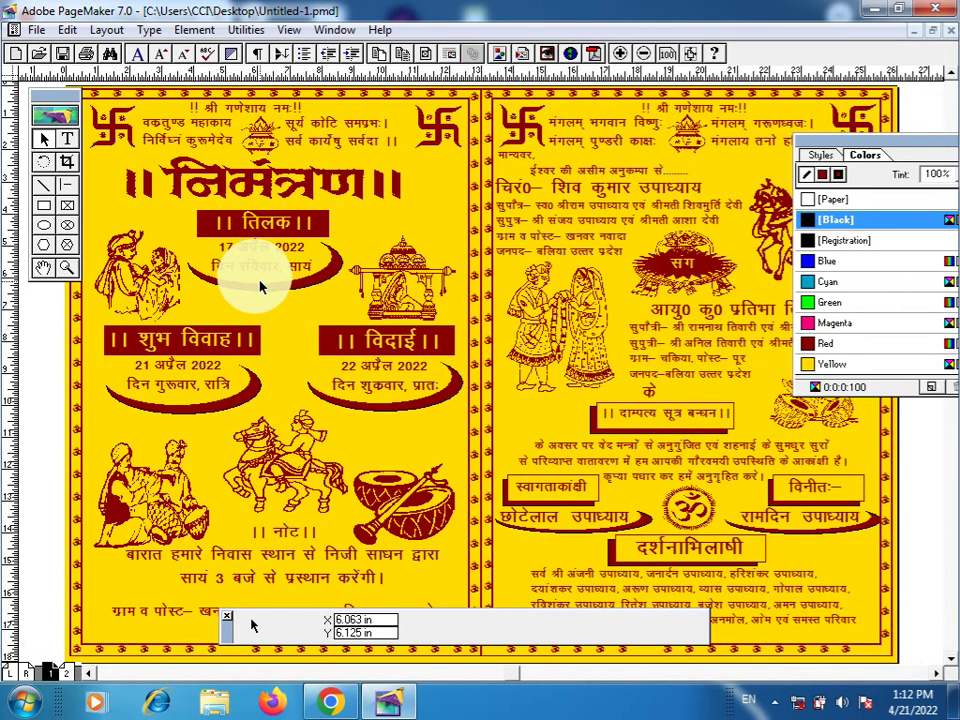
pyautogui.click(272, 290)
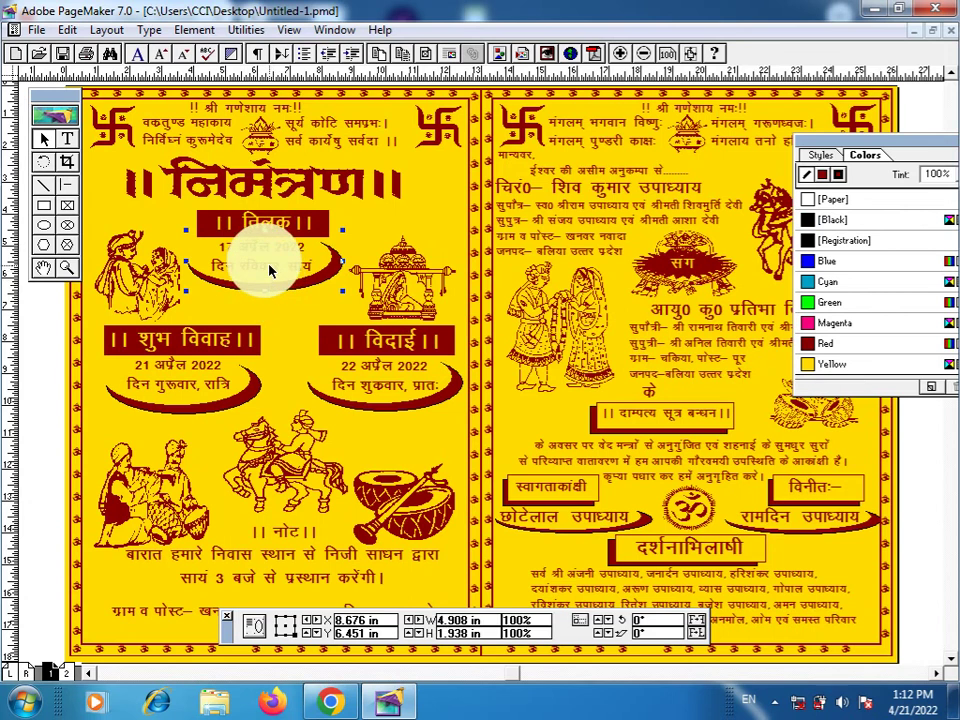
pyautogui.keyDown('shift'); pyautogui.click(268, 270); pyautogui.keyUp('shift')
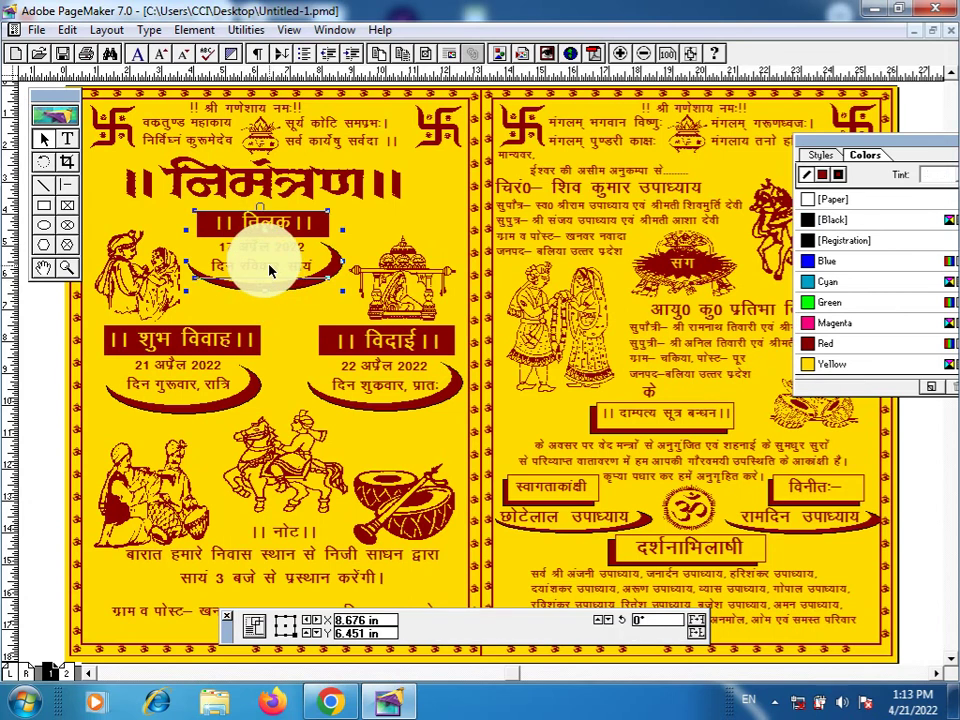
pyautogui.click(66, 673)
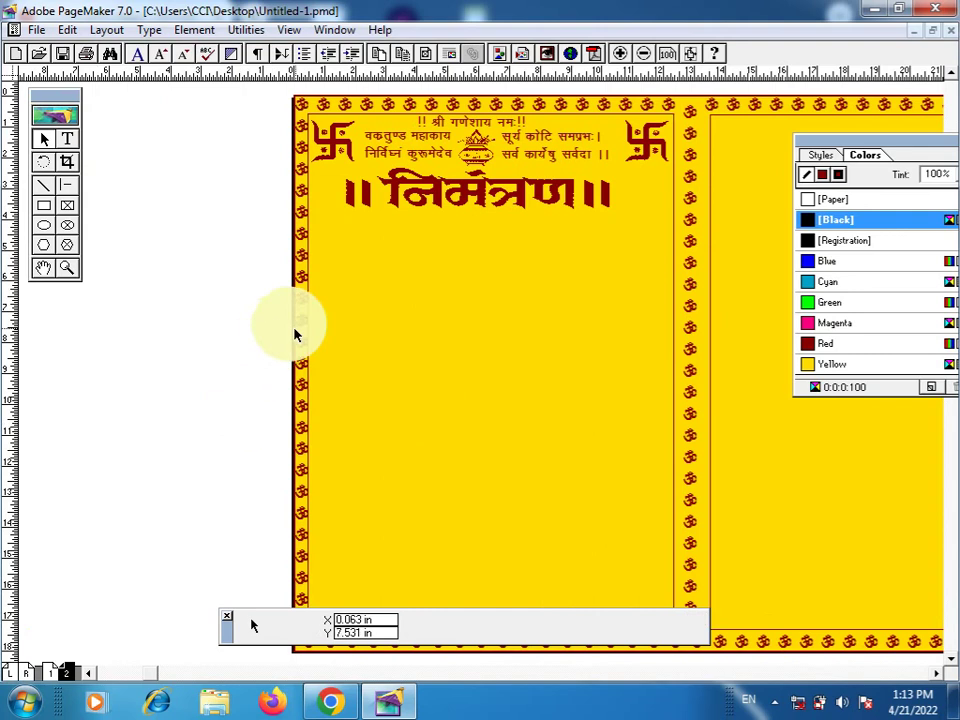
pyautogui.hotkey('ctrl', 'v')
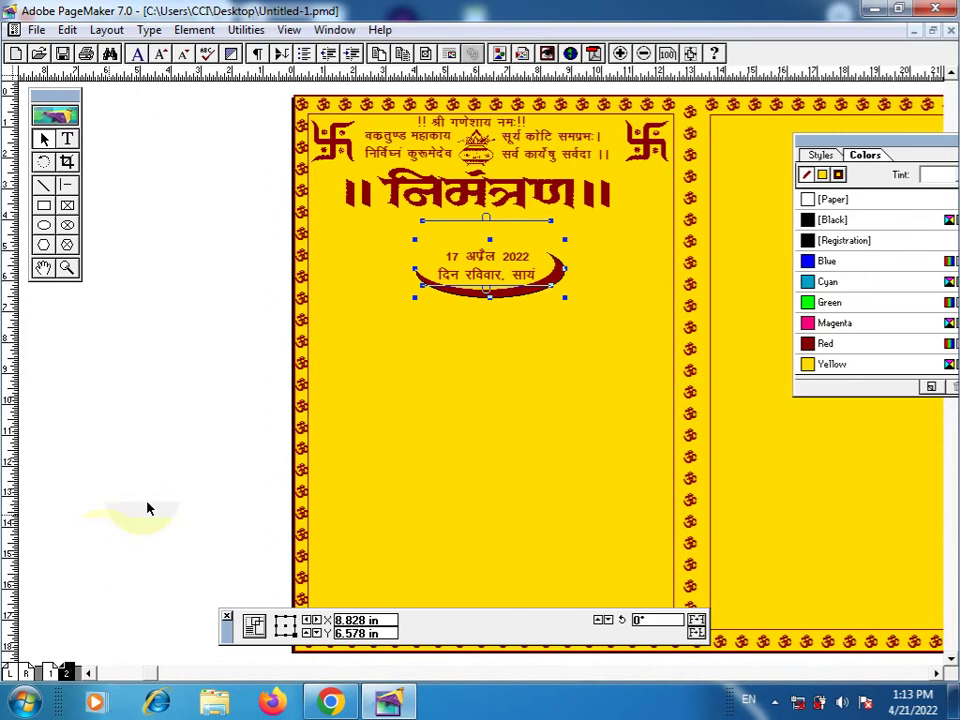
# Copy the red rectangle behind the तिलक heading on page 1 and paste it onto page 2 below the निमंत्रण title.
pyautogui.click(55, 673)
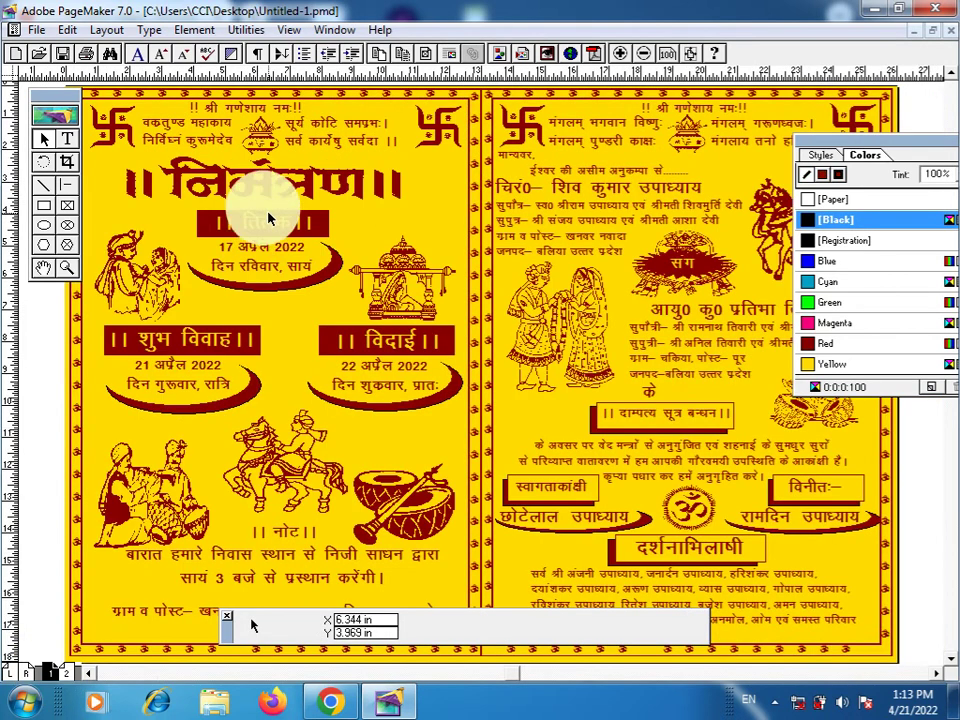
pyautogui.click(278, 215)
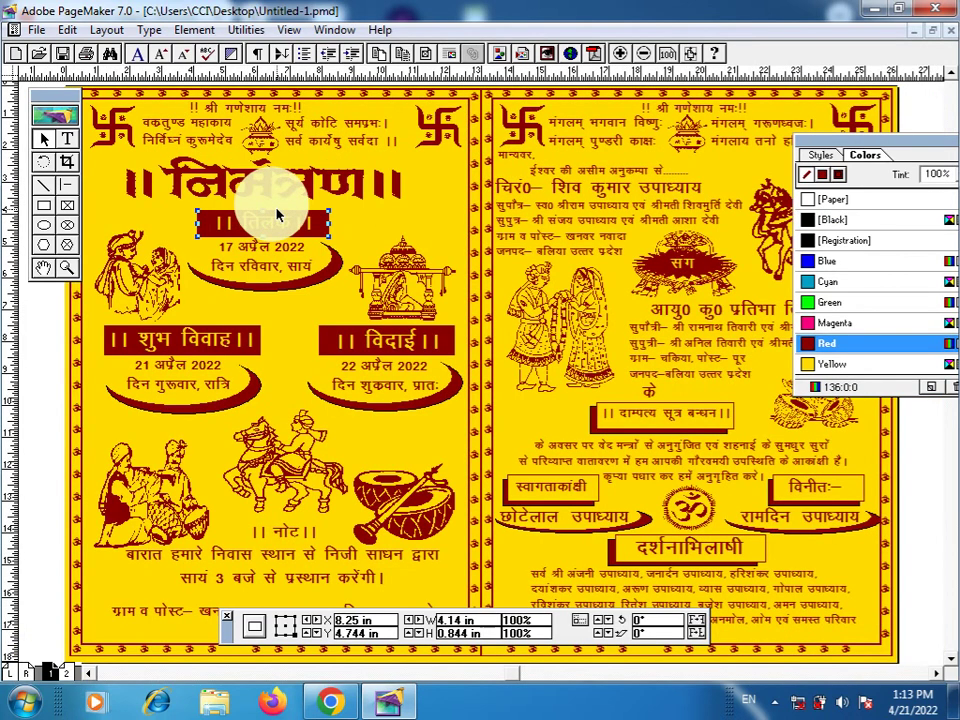
pyautogui.click(66, 673)
pyautogui.click(386, 380)
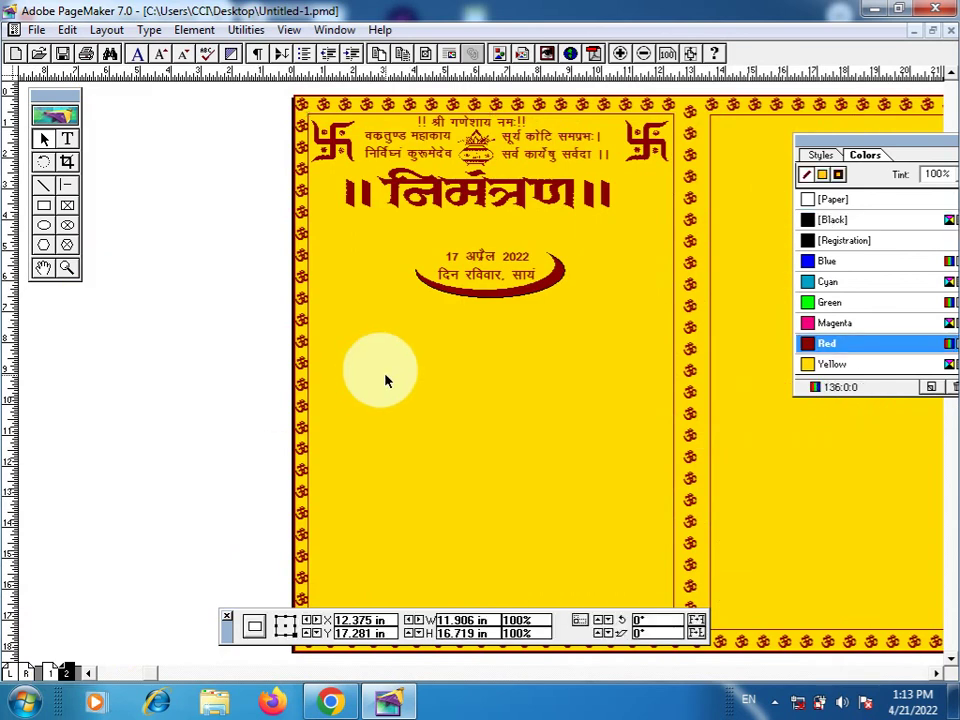
pyautogui.hotkey('ctrl', 'v')
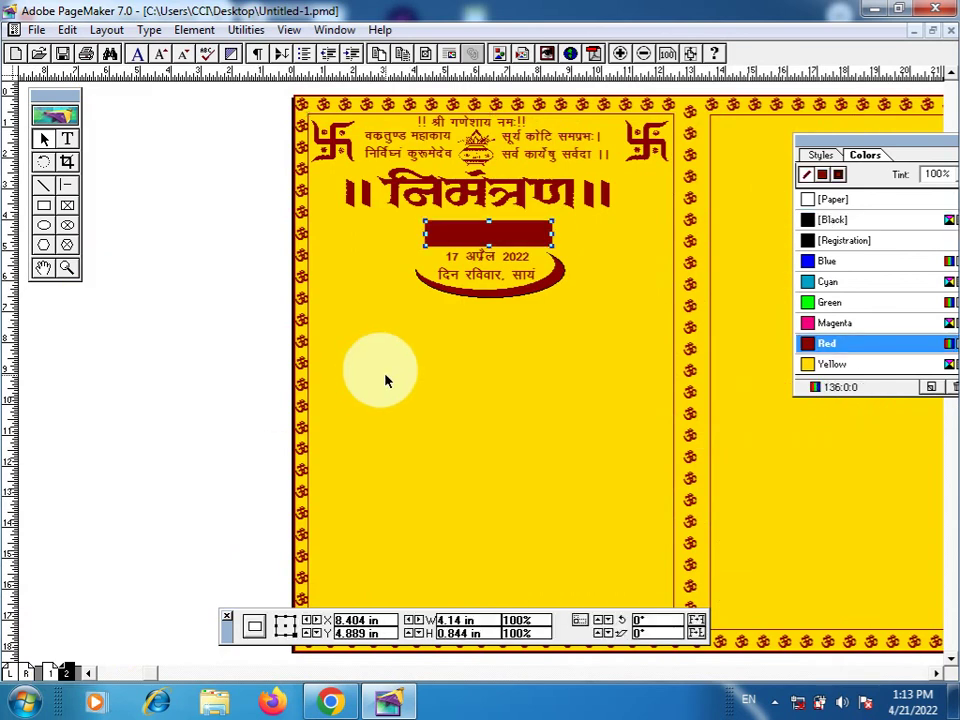
# Bring the तिलक text block in front of the red rectangle on page 2.
pyautogui.click(491, 284)
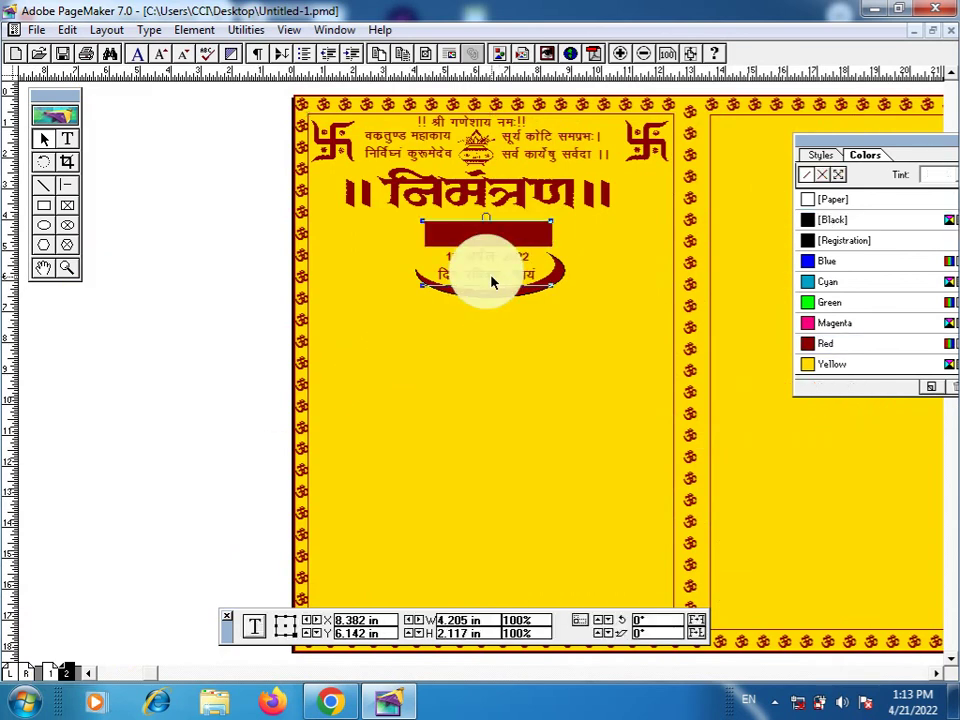
pyautogui.click(204, 31)
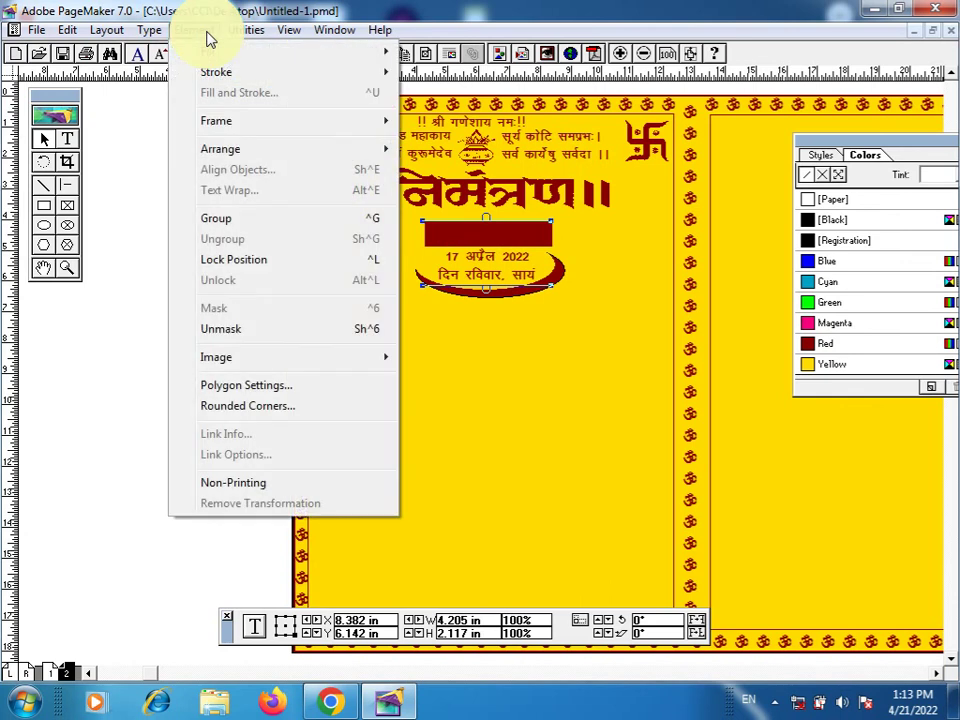
pyautogui.moveTo(317, 152)
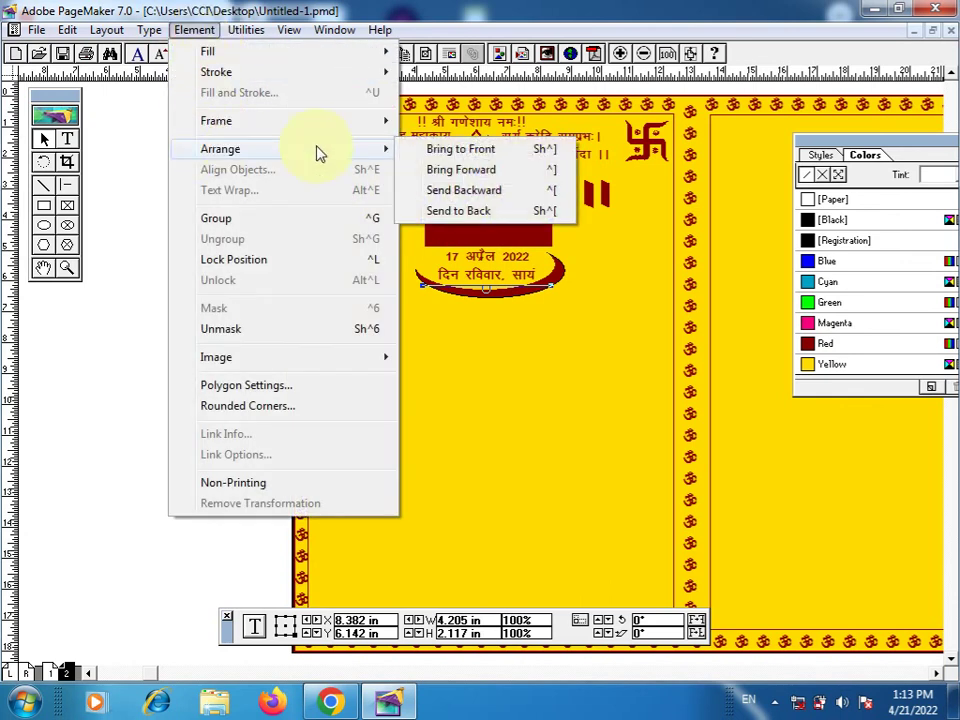
pyautogui.click(427, 162)
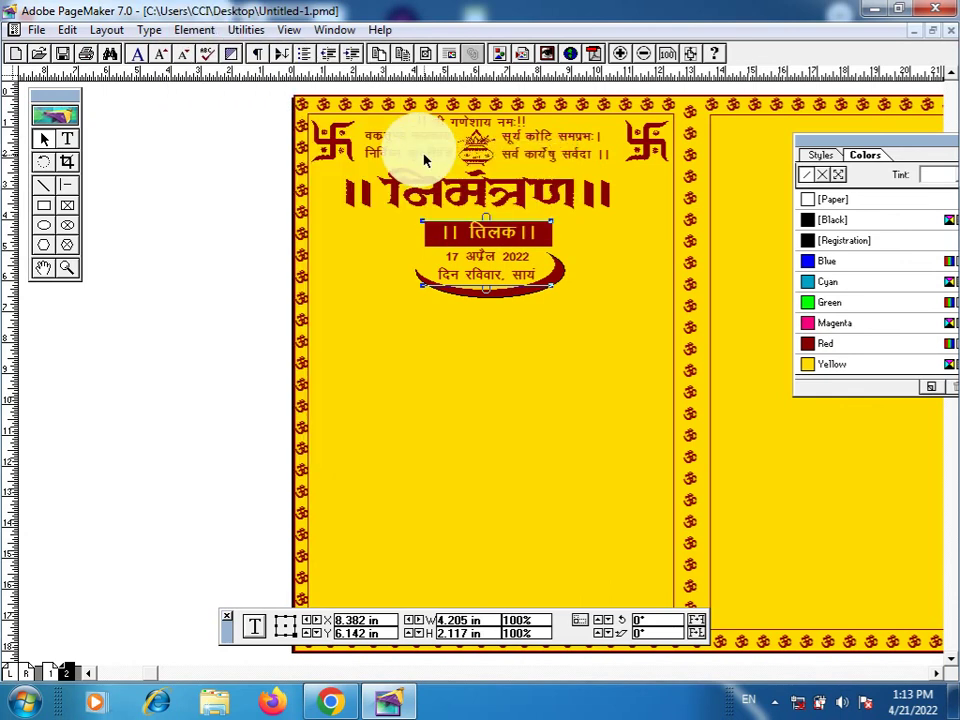
pyautogui.click(206, 298)
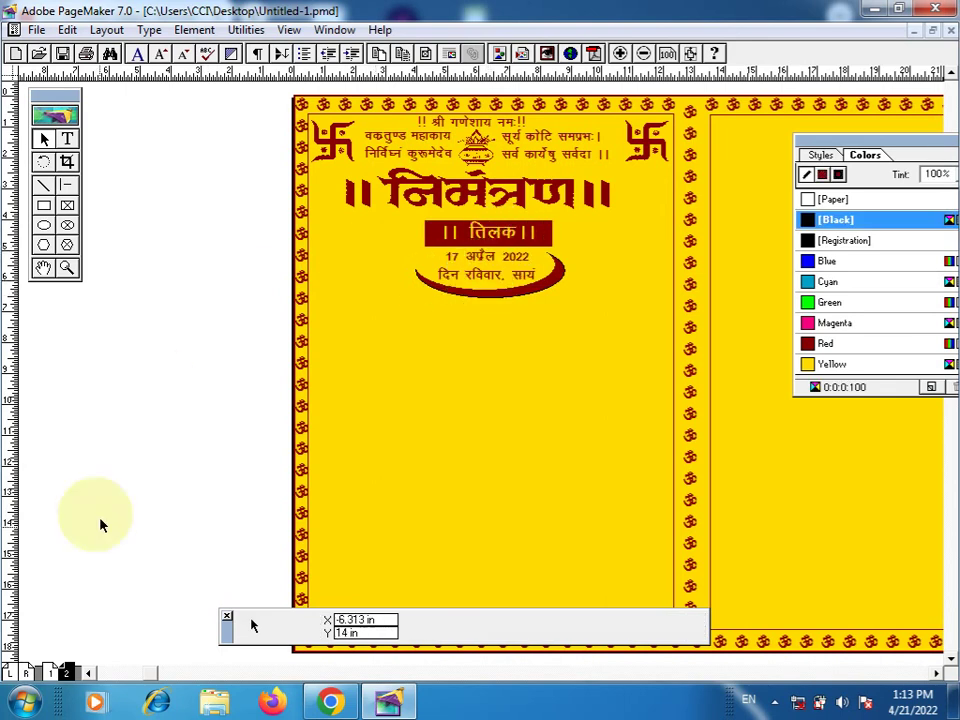
# Copy the seated couple and palanquin artwork from page 1 and paste both onto page 2's left panel.
pyautogui.click(50, 667)
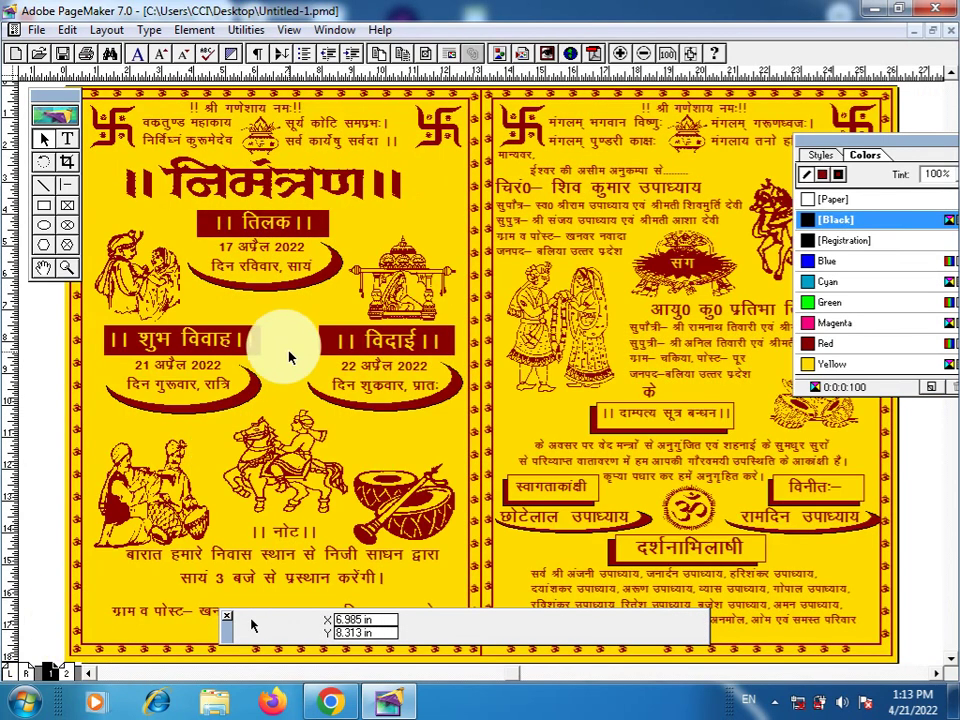
pyautogui.click(129, 279)
pyautogui.keyDown('shift'); pyautogui.click(437, 290); pyautogui.keyUp('shift')
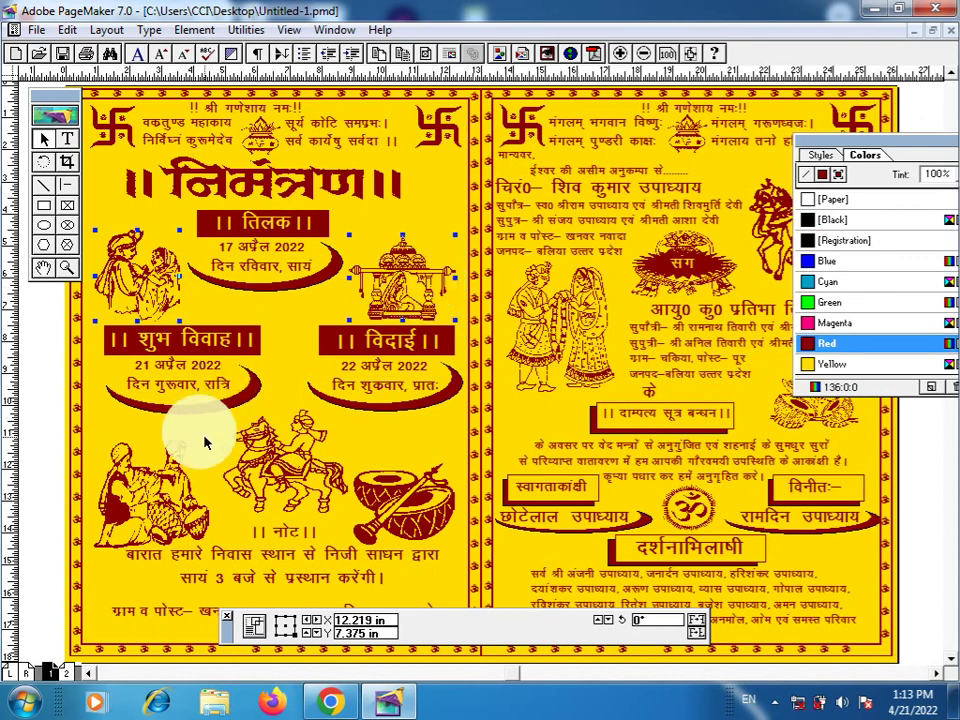
pyautogui.click(66, 672)
pyautogui.click(379, 377)
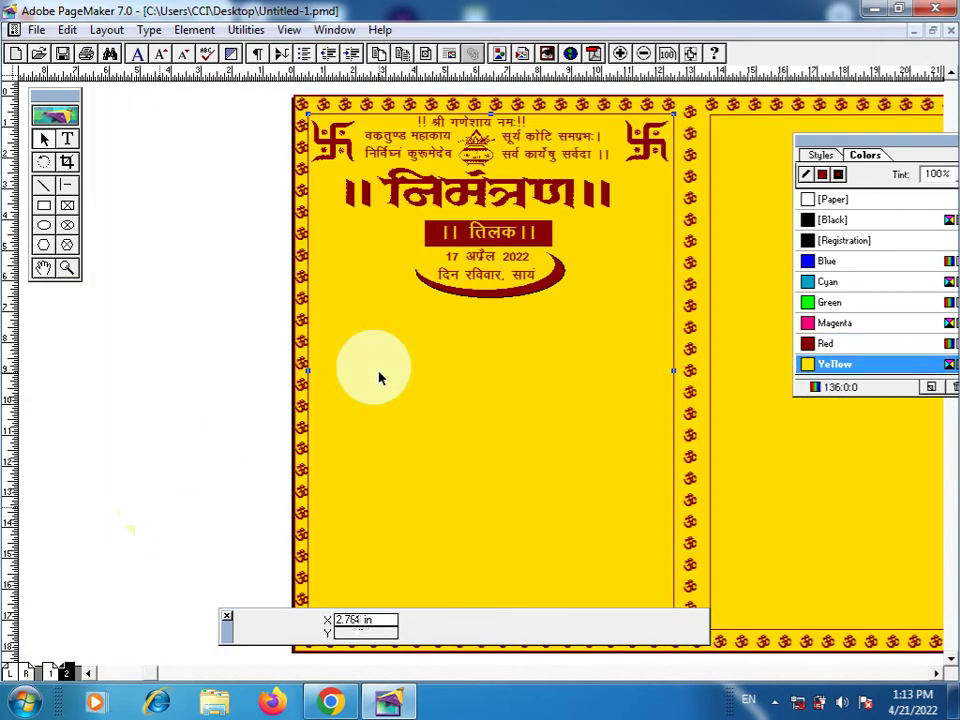
pyautogui.hotkey('ctrl', 'v')
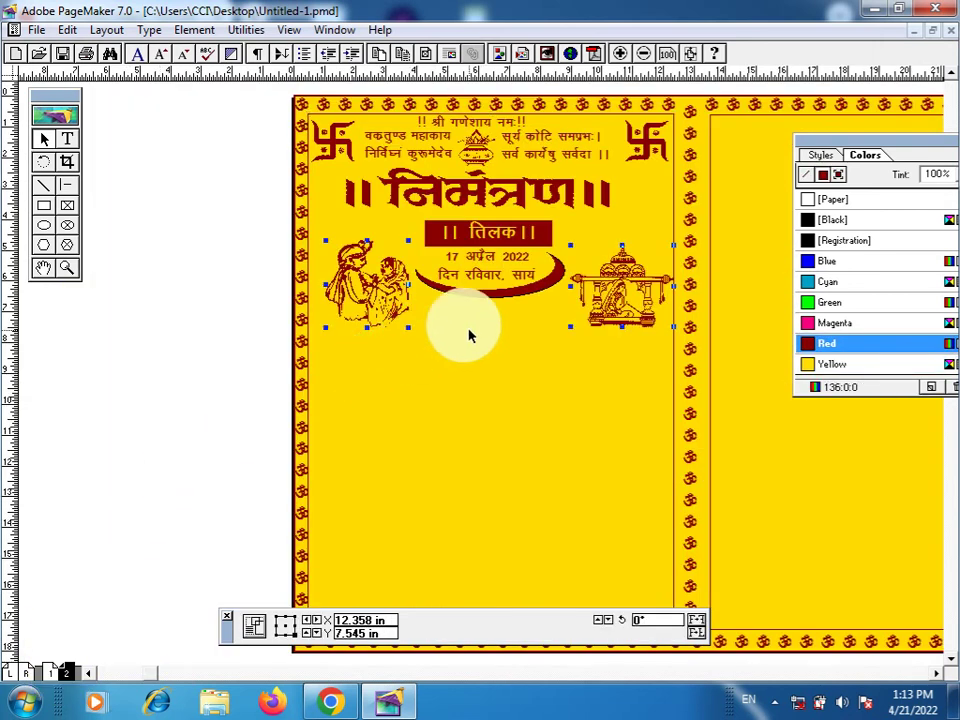
# Nudge the couple and palanquin together up and left to X 12.238 in, Y 6.865 in, beside the तिलक block.
pyautogui.press('Up')
pyautogui.press('Up')
pyautogui.press('Up')
pyautogui.press('Up')
pyautogui.press('Up')
pyautogui.press('Up')
pyautogui.press('Up')
pyautogui.press('Up')
pyautogui.press('Up')
pyautogui.press('Up')
pyautogui.press('Up')
pyautogui.press('Up')
pyautogui.press('Up')
pyautogui.press('Up')
pyautogui.press('Up')
pyautogui.press('Up')
pyautogui.press('Up')
pyautogui.press('Up')
pyautogui.press('Up')
pyautogui.press('Up')
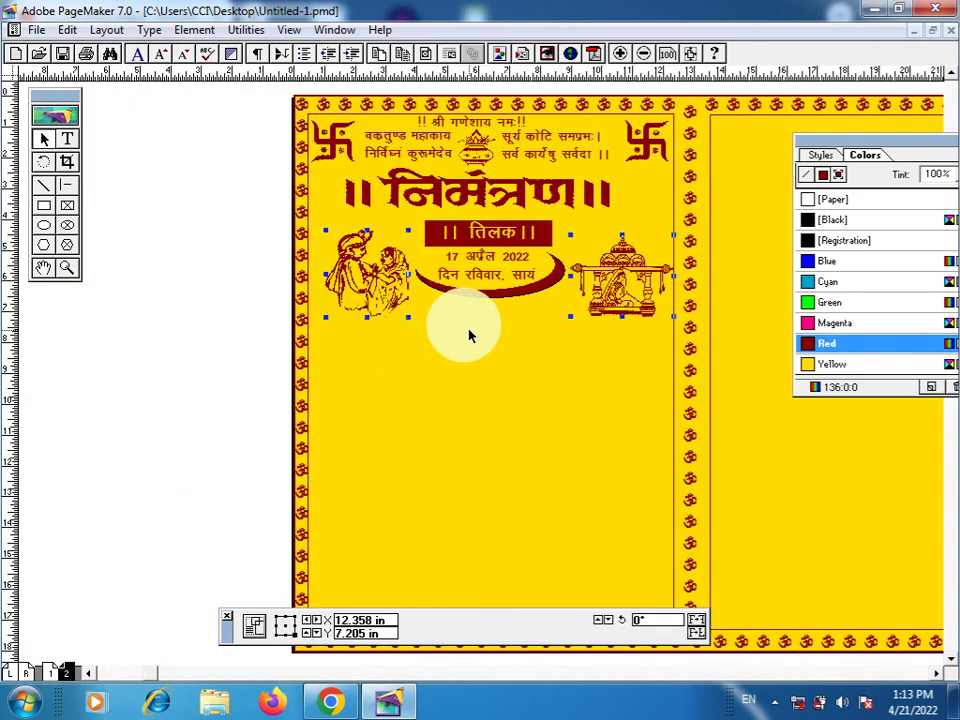
pyautogui.press('Up')
pyautogui.press('Up')
pyautogui.press('Up')
pyautogui.press('Up')
pyautogui.press('Up')
pyautogui.press('Up')
pyautogui.press('Up')
pyautogui.press('Up')
pyautogui.press('Up')
pyautogui.press('Up')
pyautogui.press('Up')
pyautogui.press('Up')
pyautogui.press('Up')
pyautogui.press('Up')
pyautogui.press('Up')
pyautogui.press('Up')
pyautogui.press('Up')
pyautogui.press('Up')
pyautogui.press('Up')
pyautogui.press('Up')
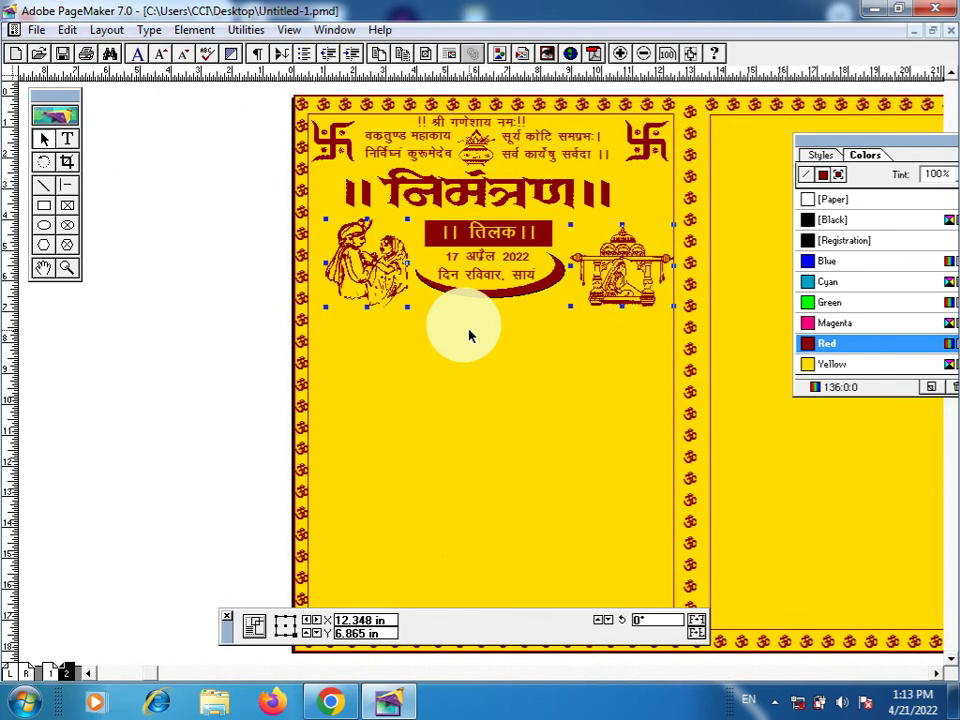
pyautogui.press('Left')
pyautogui.press('Left')
pyautogui.press('Left')
pyautogui.press('Left')
pyautogui.press('Left')
pyautogui.press('Left')
pyautogui.press('Left')
pyautogui.press('Left')
pyautogui.press('Left')
pyautogui.press('Left')
pyautogui.press('Left')
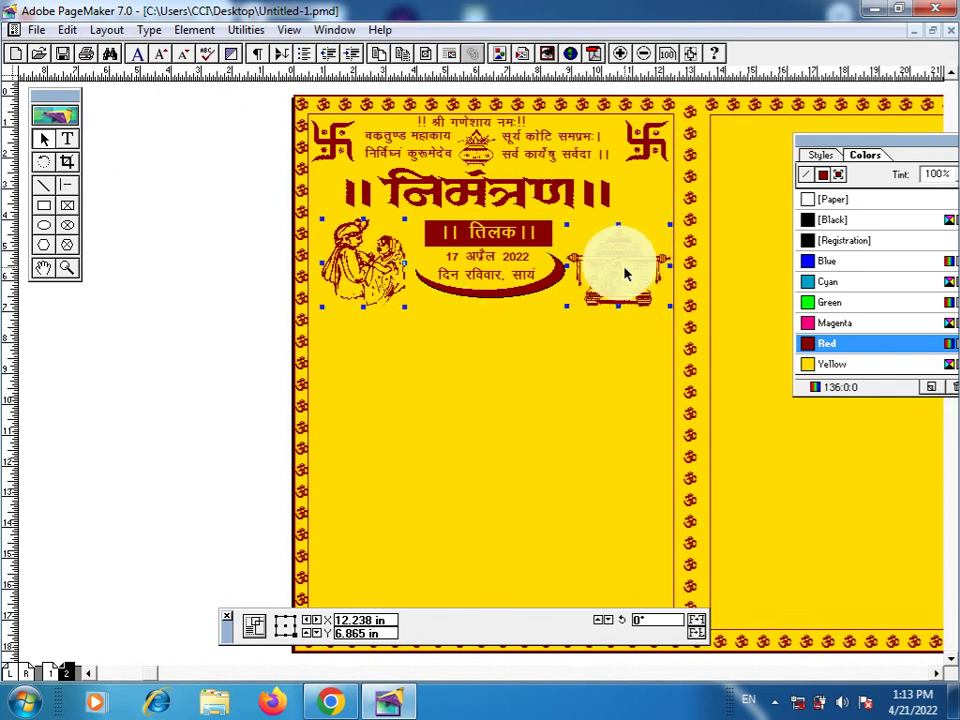
pyautogui.click(257, 345)
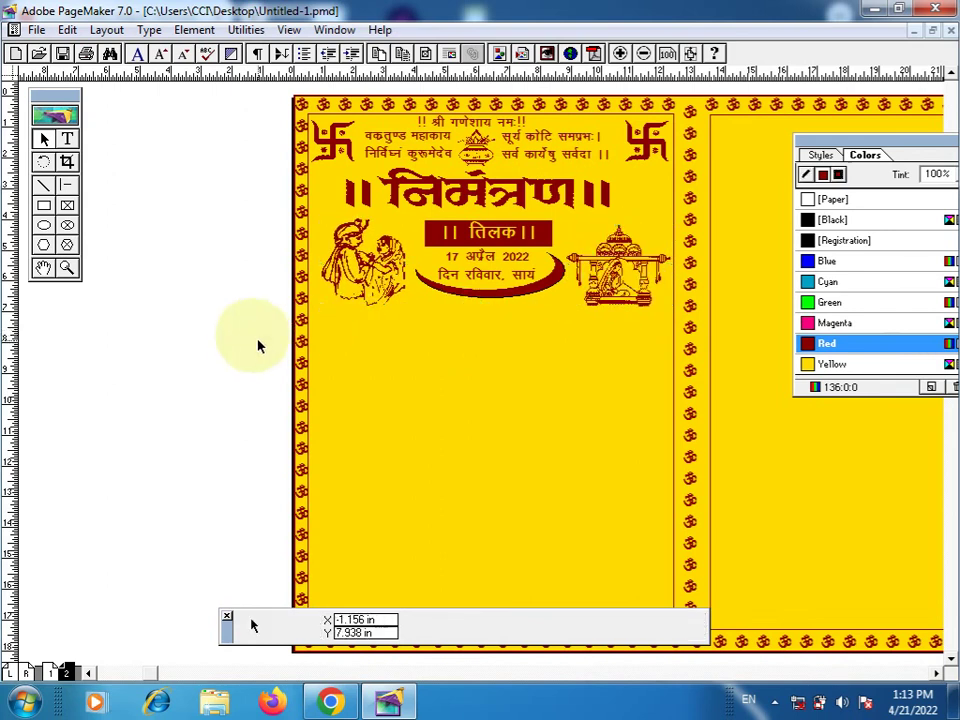
# Nudge only the palanquin artwork up to Y 6.354 in.
pyautogui.click(645, 252)
pyautogui.press('Up')
pyautogui.press('Up')
pyautogui.press('Up')
pyautogui.press('Up')
pyautogui.press('Up')
pyautogui.press('Up')
pyautogui.press('Up')
pyautogui.press('Up')
pyautogui.press('Up')
pyautogui.press('Up')
pyautogui.press('Up')
pyautogui.press('Up')
pyautogui.press('Up')
pyautogui.press('Up')
pyautogui.press('Up')
pyautogui.press('Up')
pyautogui.press('Up')
pyautogui.press('Up')
pyautogui.press('Up')
pyautogui.press('Up')
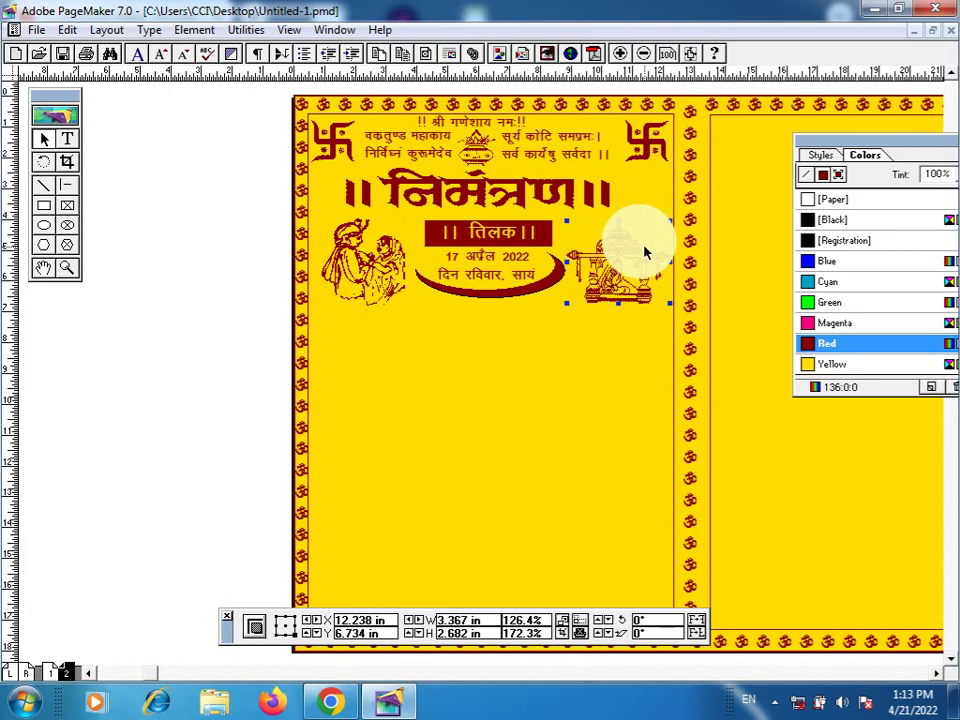
pyautogui.press('Up')
pyautogui.press('Up')
pyautogui.press('Up')
pyautogui.press('Up')
pyautogui.press('Up')
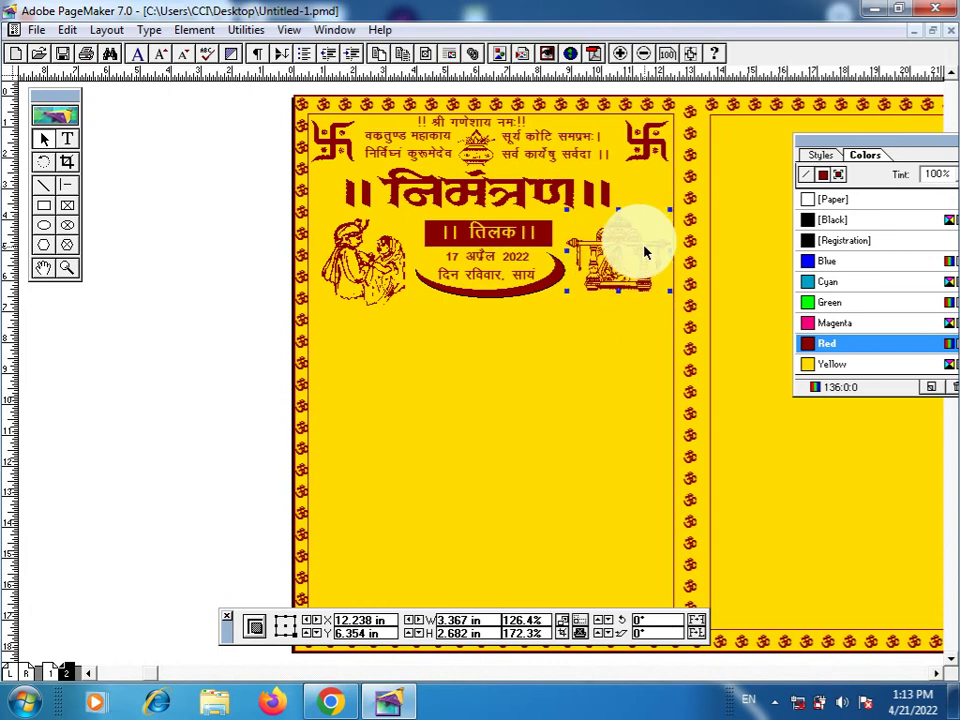
# Copy the शुभ विवाह heading, its date text, red rectangle and crescent from page 1, and paste them onto page 2.
pyautogui.click(50, 672)
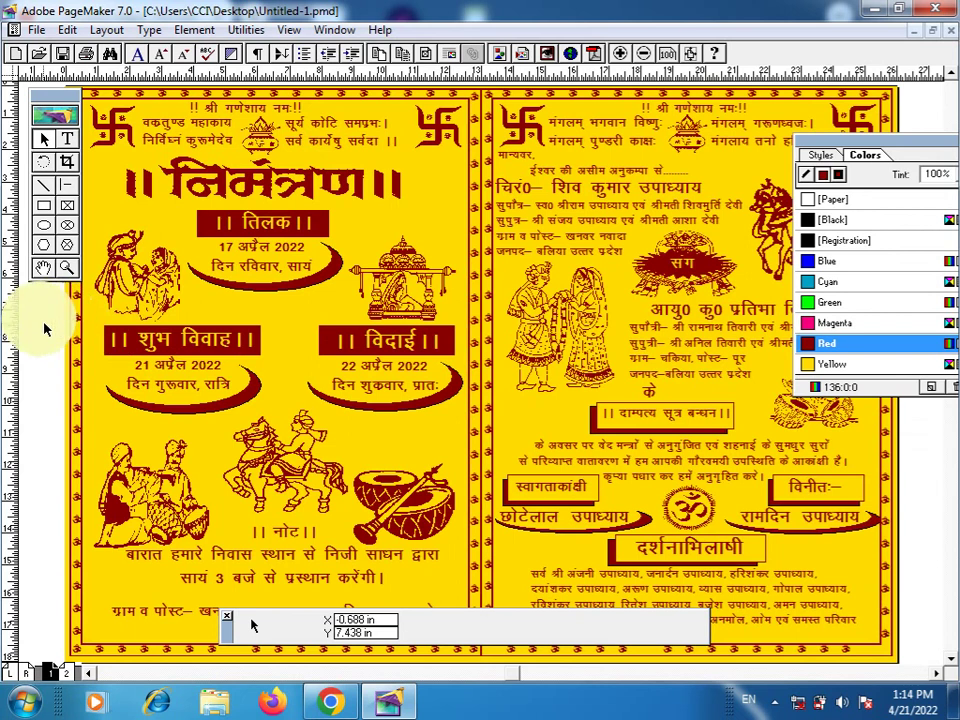
pyautogui.moveTo(43, 323); pyautogui.dragTo(263, 420)
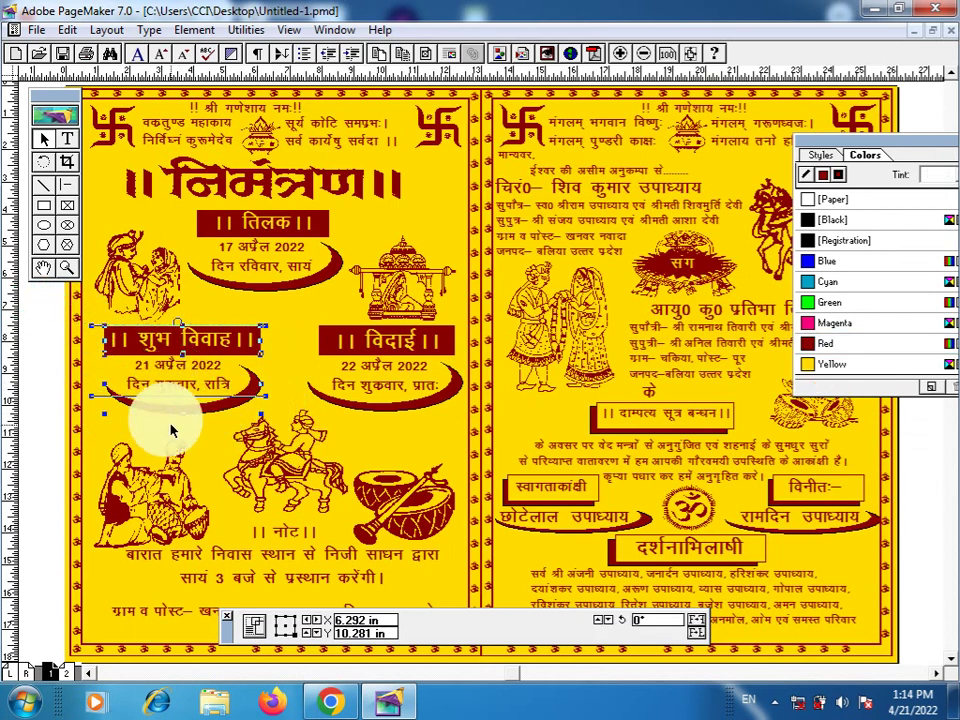
pyautogui.click(64, 674)
pyautogui.click(365, 407)
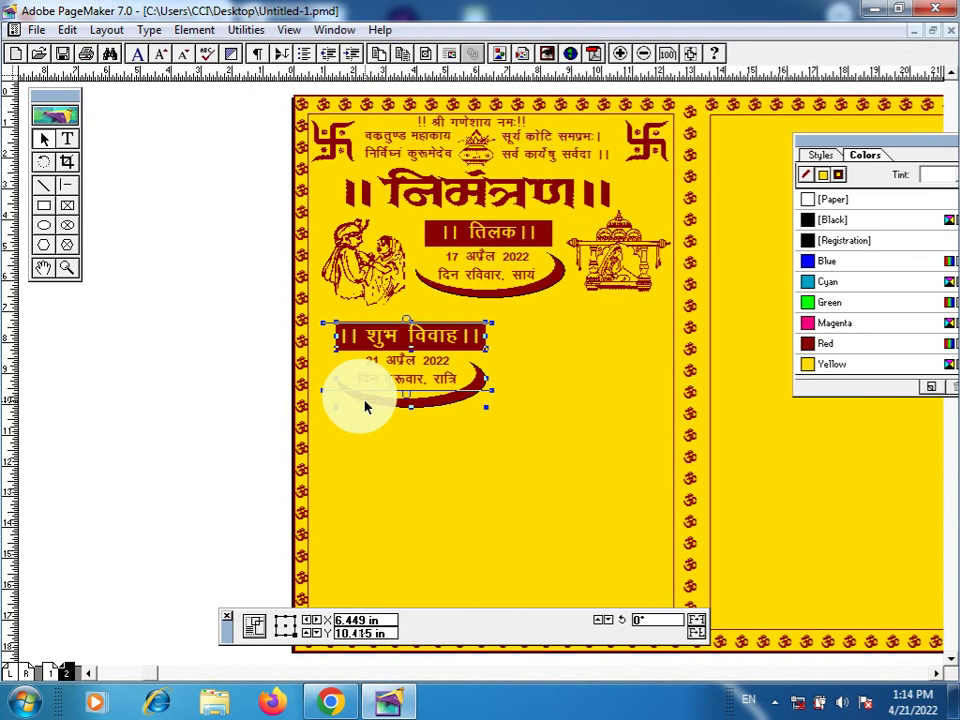
# Shift the शुभ विवाह block to X 6.279 in, Y 10.115 in, and lower the couple artwork to just above its heading.
pyautogui.press('Delete')
pyautogui.hotkey('ctrl', 'z')
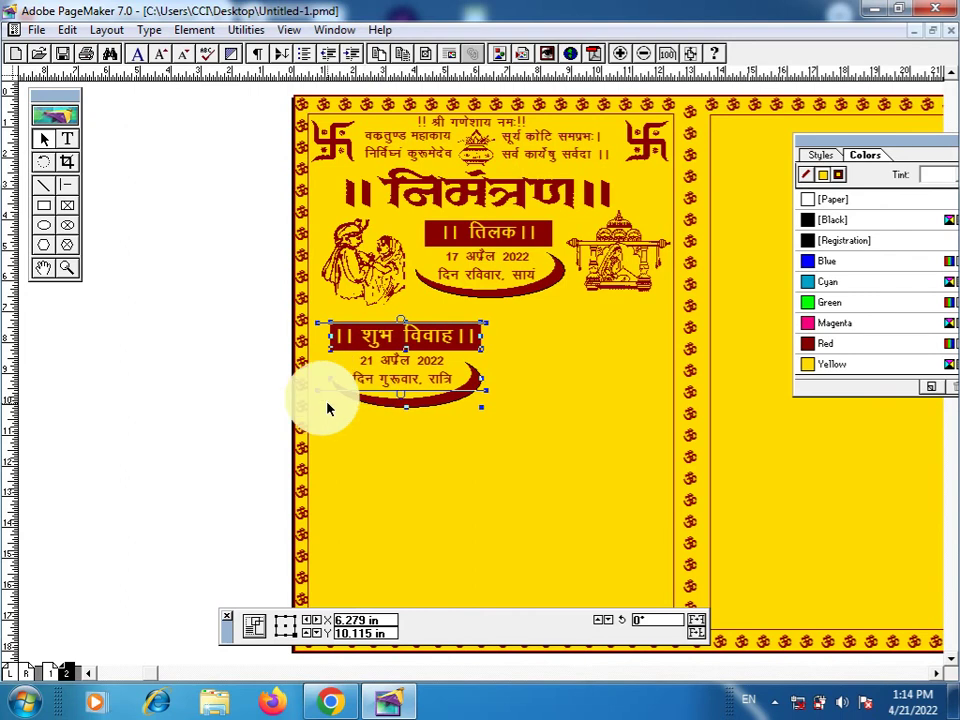
pyautogui.click(383, 272)
pyautogui.moveTo(383, 272)
pyautogui.mouseDown()
pyautogui.moveTo(390, 296)
pyautogui.moveTo(389, 286)
pyautogui.mouseUp()
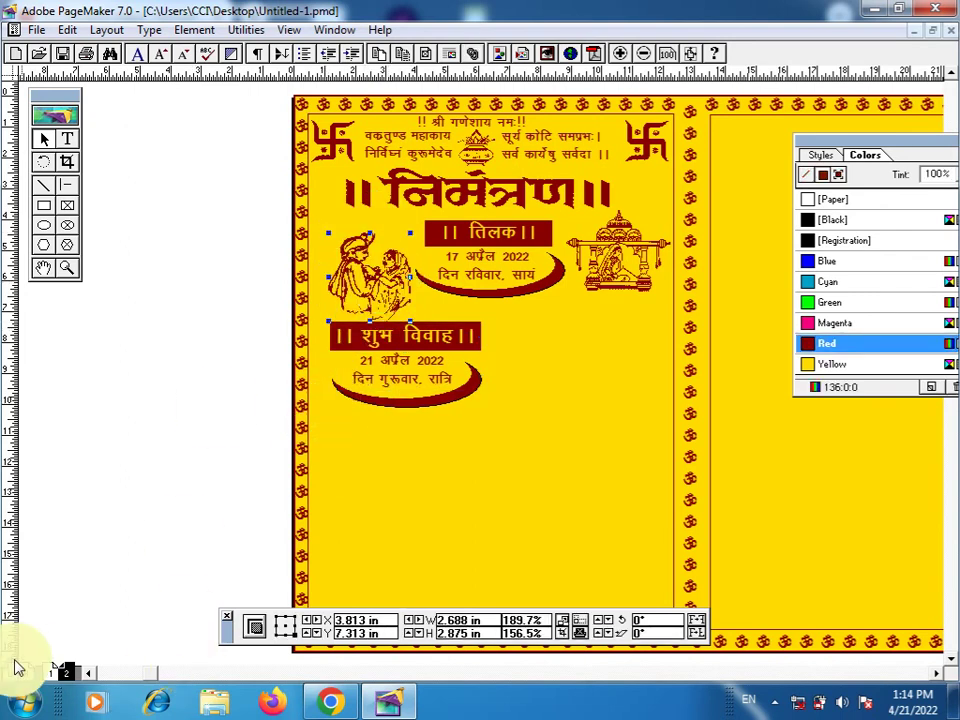
# Copy the विदाई heading, its date text, red rectangle and crescent from page 1, and paste them onto page 2.
pyautogui.click(48, 676)
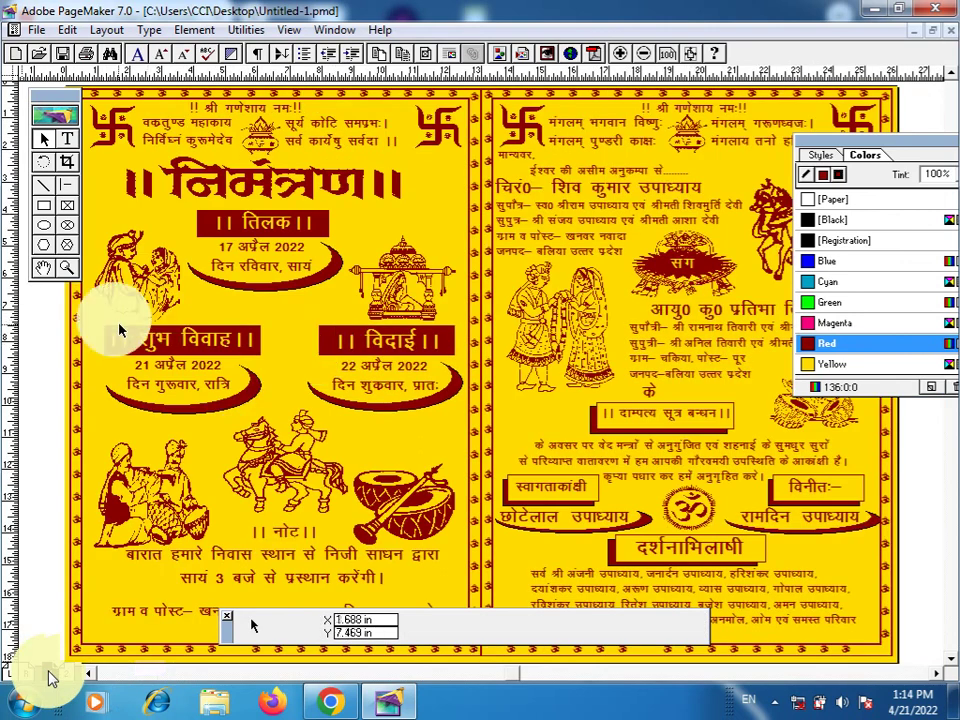
pyautogui.click(329, 347)
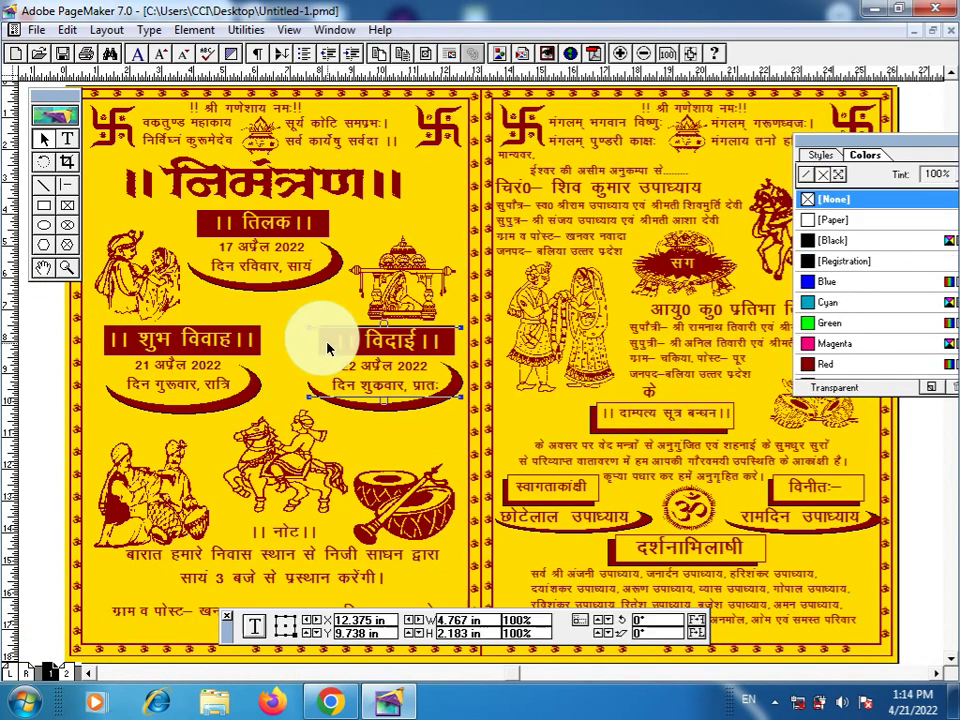
pyautogui.click(348, 411)
pyautogui.click(365, 410)
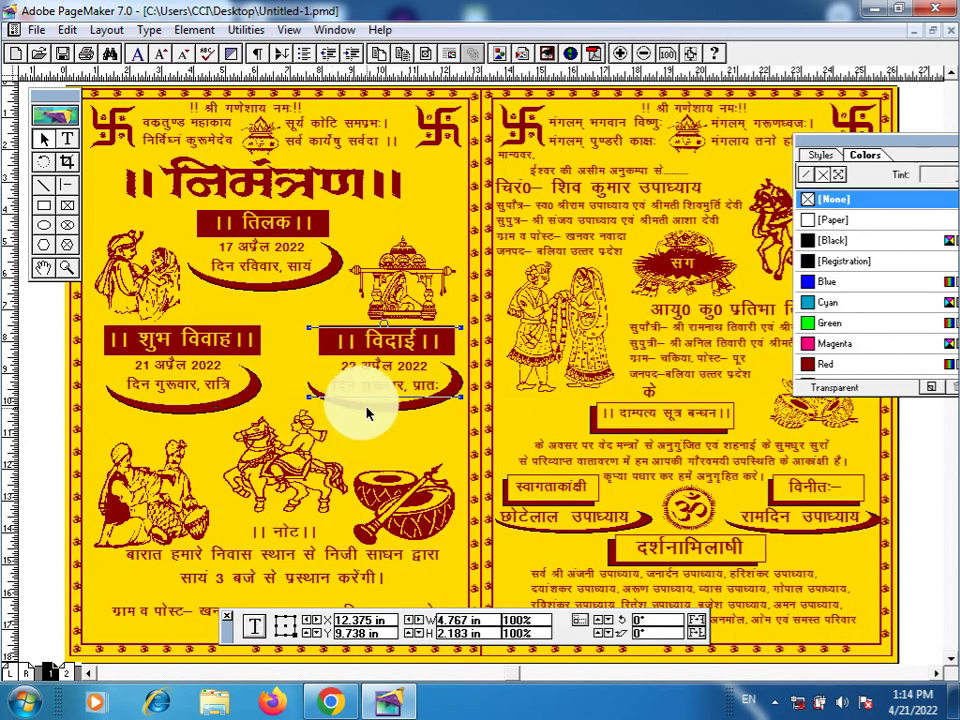
pyautogui.click(369, 416)
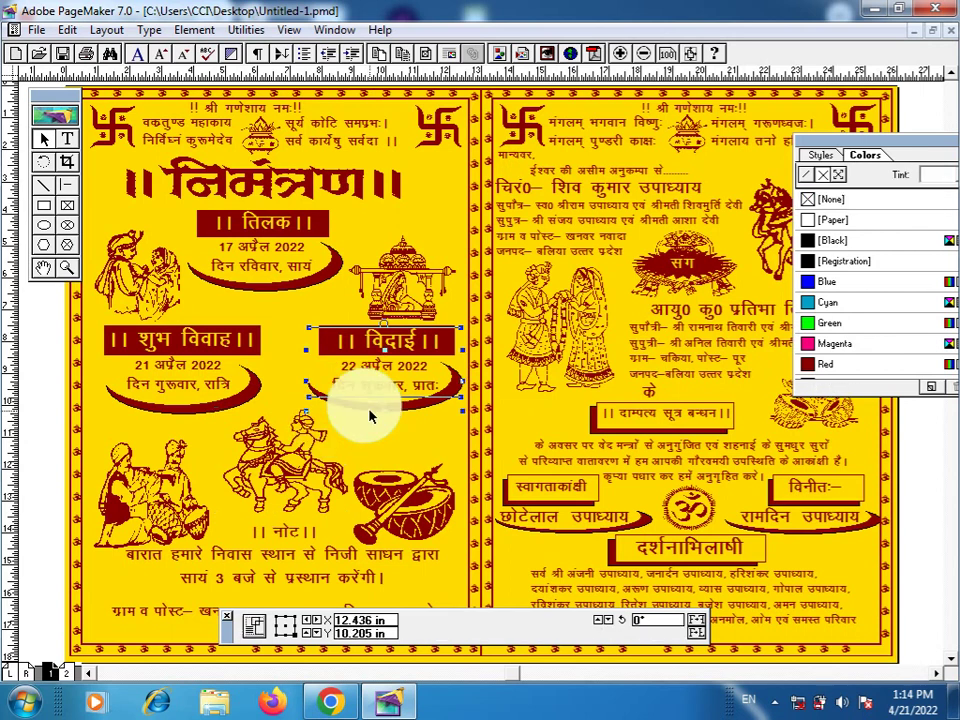
pyautogui.keyDown('shift'); pyautogui.click(329, 340); pyautogui.keyUp('shift')
pyautogui.keyDown('shift'); pyautogui.click(325, 328); pyautogui.keyUp('shift')
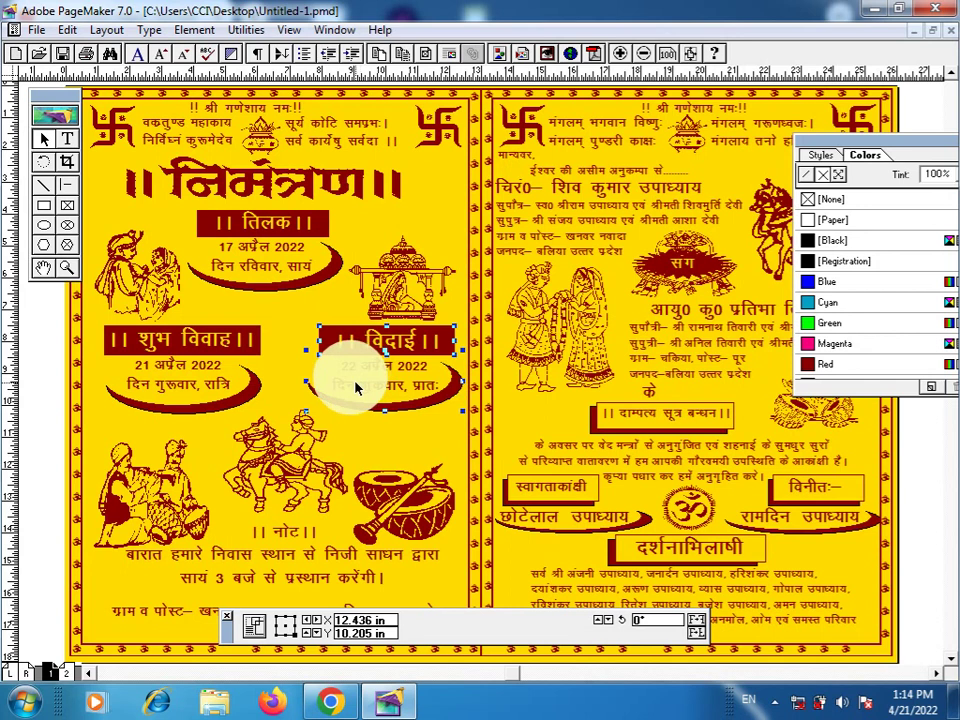
pyautogui.hotkey('ctrl', 'g')
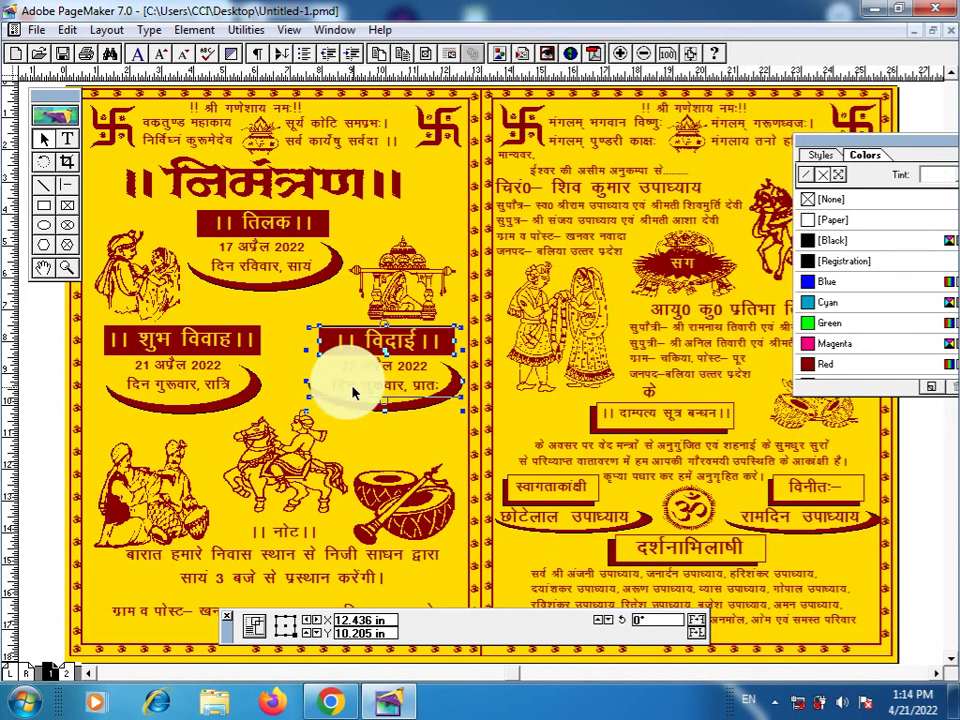
pyautogui.click(68, 674)
pyautogui.click(439, 437)
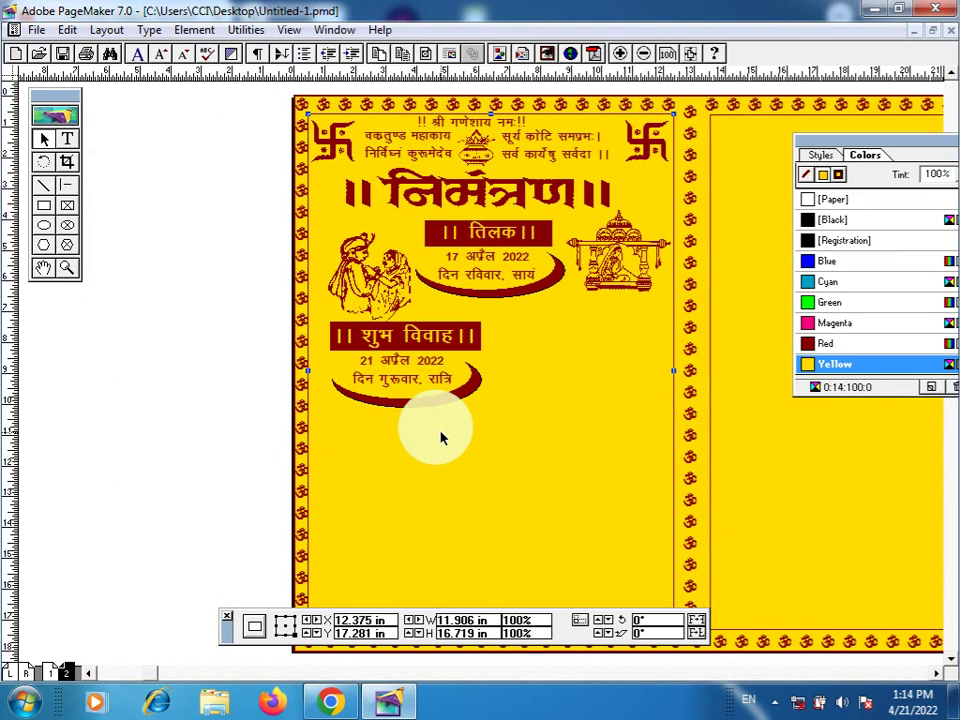
pyautogui.hotkey('ctrl', 'v')
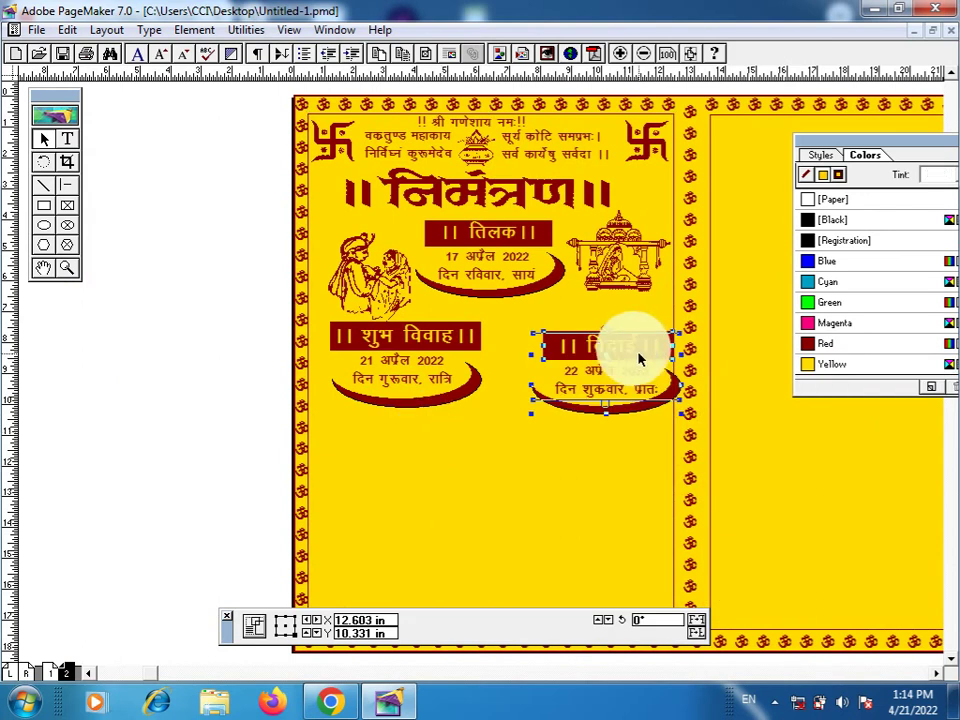
# Nudge the विदाई block up and left to X 12.153 in, Y 9.781 in, inside the left panel beneath the palanquin.
pyautogui.press('Up')
pyautogui.press('Up')
pyautogui.press('Up')
pyautogui.press('Up')
pyautogui.press('Up')
pyautogui.press('Up')
pyautogui.press('Up')
pyautogui.press('Up')
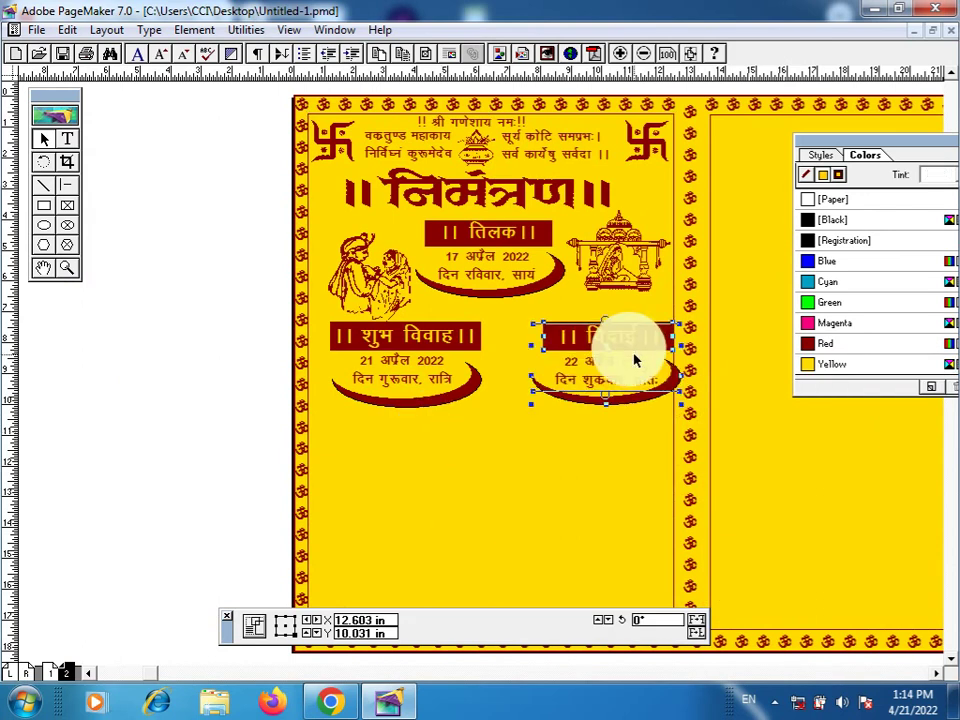
pyautogui.press('Left')
pyautogui.press('Left')
pyautogui.press('Left')
pyautogui.press('Left')
pyautogui.press('Left')
pyautogui.press('Left')
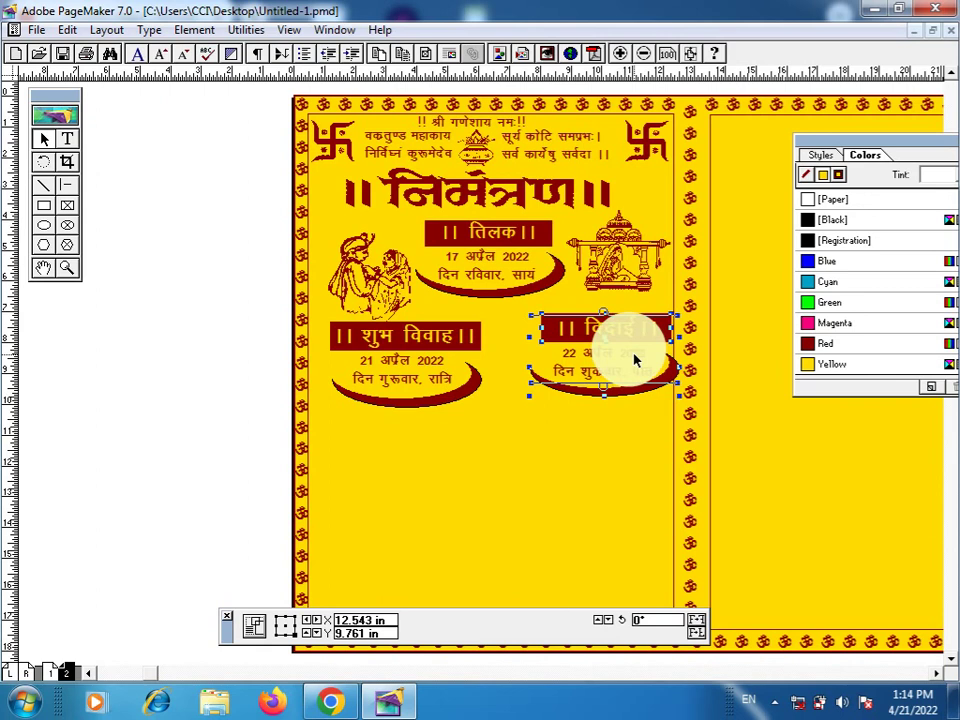
pyautogui.press('Down')
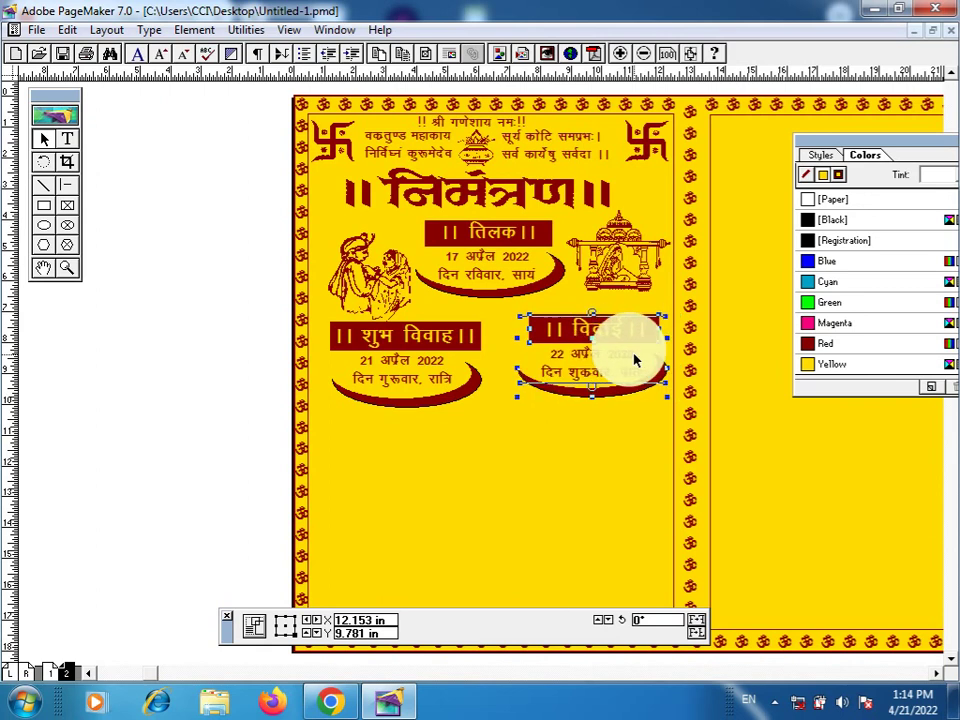
# Lower the palanquin artwork to Y 6.724 in, just above the विदाई heading.
pyautogui.click(641, 260)
pyautogui.press('Down')
pyautogui.press('Down')
pyautogui.press('Down')
pyautogui.press('Down')
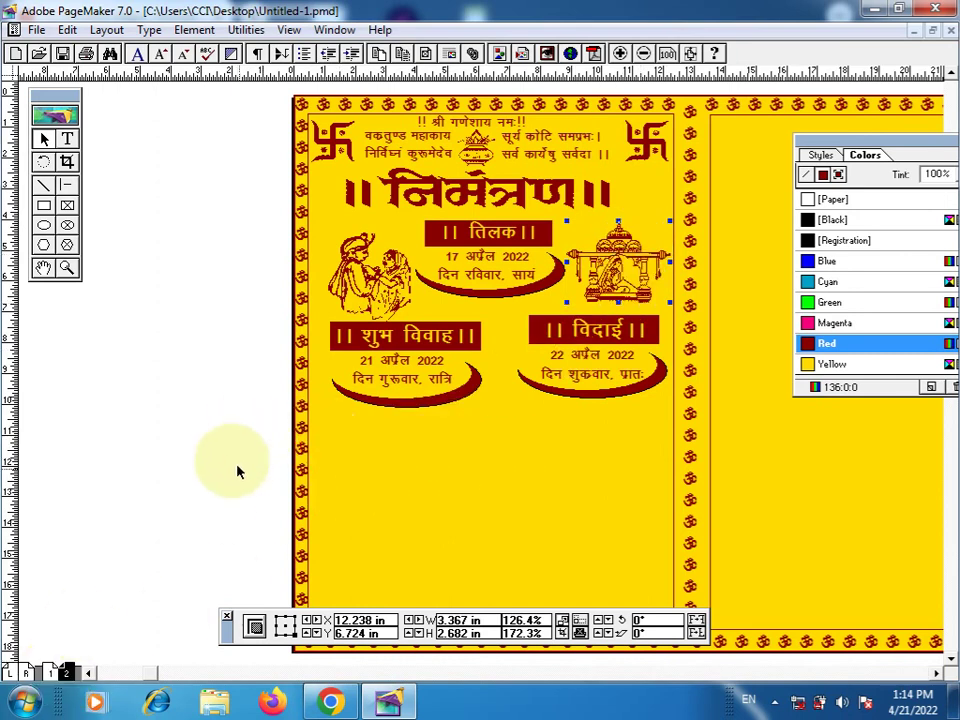
# Copy the musicians, horse rider, drums, नोट text and address line from page 1's left panel, and paste them onto page 2.
pyautogui.moveTo(244, 493); pyautogui.dragTo(236, 354)
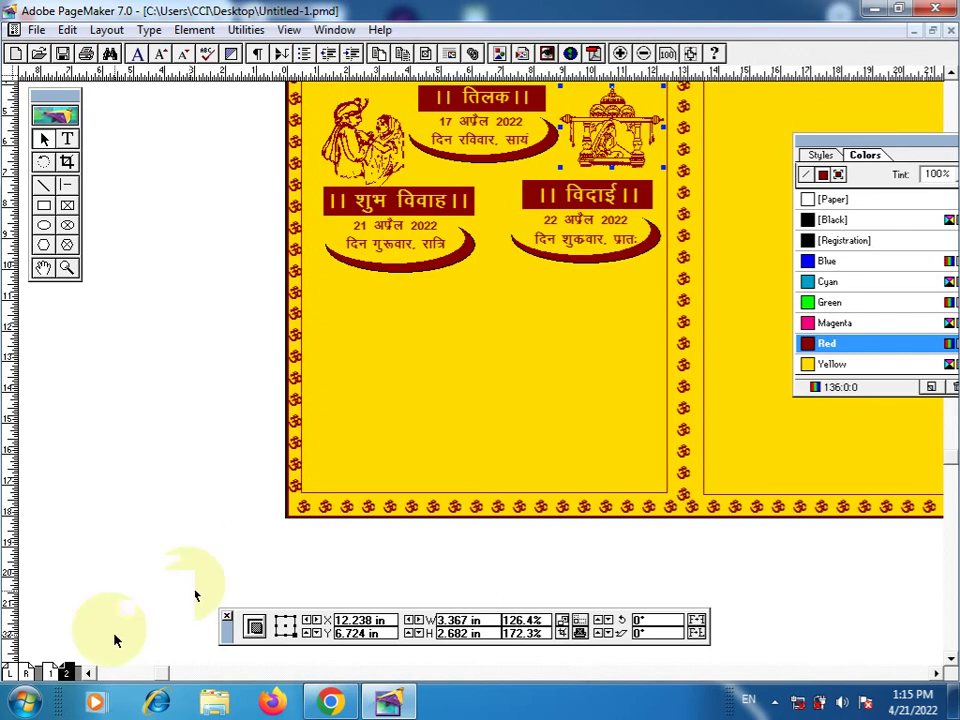
pyautogui.click(49, 673)
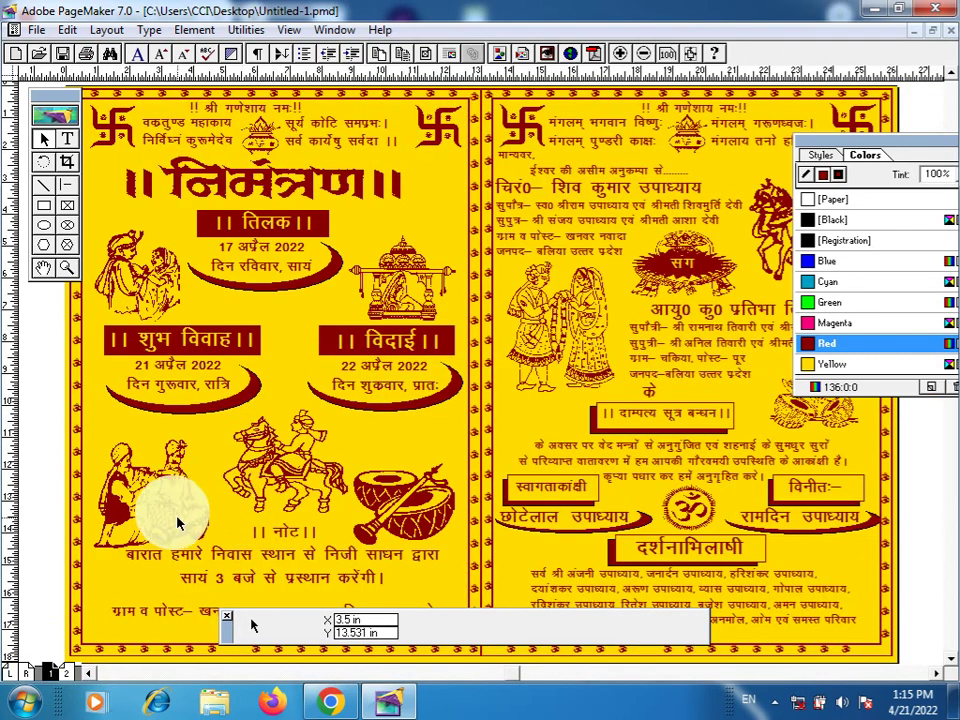
pyautogui.click(178, 522)
pyautogui.keyDown('shift'); pyautogui.click(300, 493); pyautogui.keyUp('shift')
pyautogui.keyDown('shift'); pyautogui.click(384, 514); pyautogui.keyUp('shift')
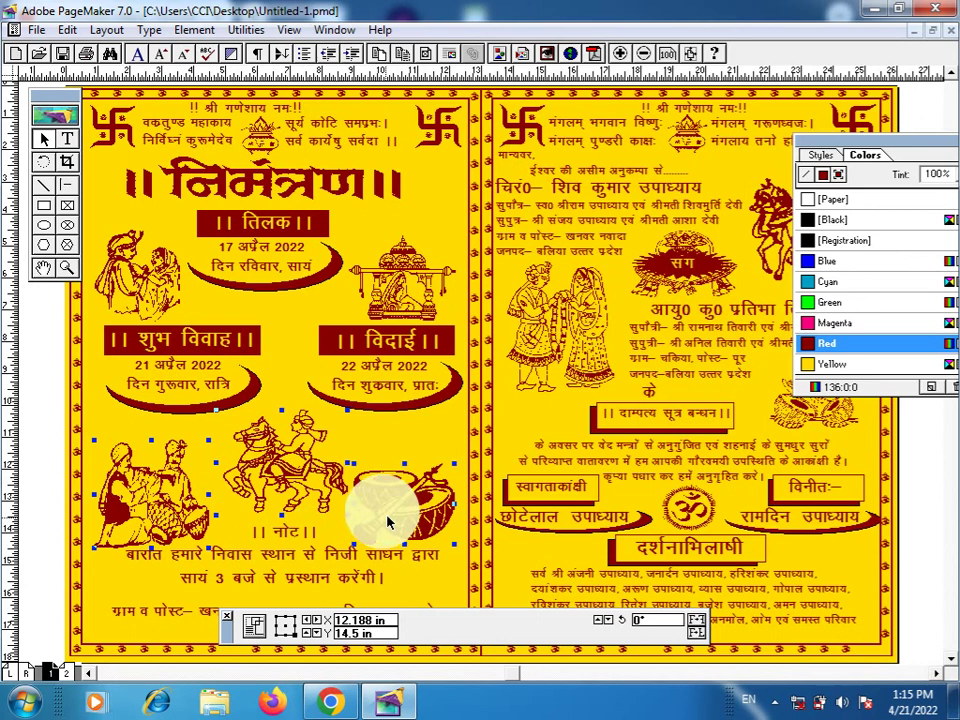
pyautogui.keyDown('shift'); pyautogui.click(306, 561); pyautogui.keyUp('shift')
pyautogui.keyDown('shift'); pyautogui.click(195, 618); pyautogui.keyUp('shift')
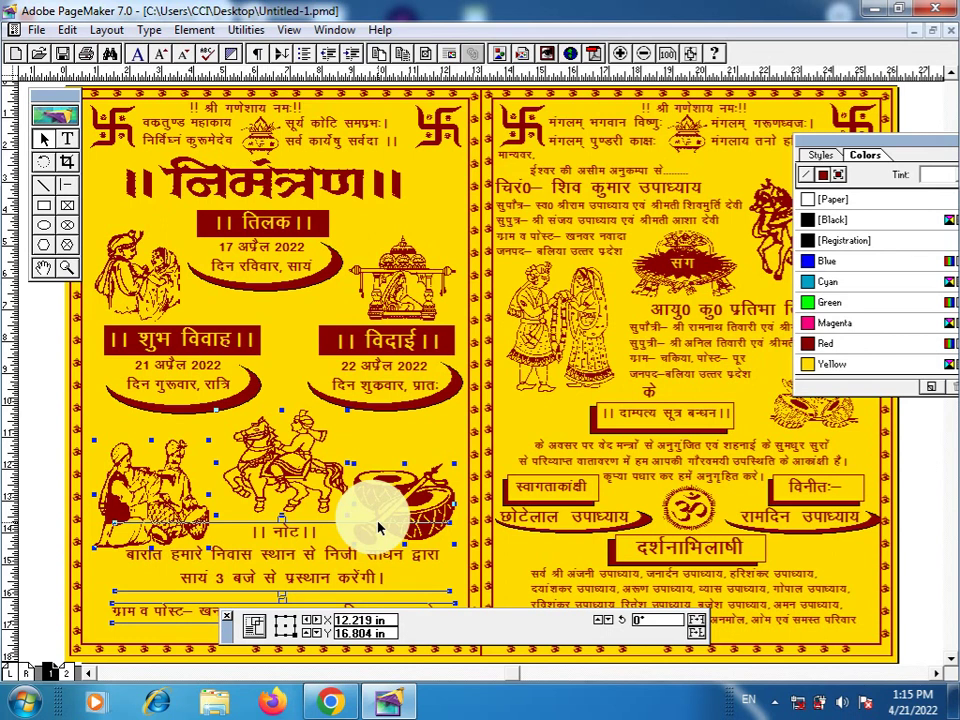
pyautogui.click(66, 673)
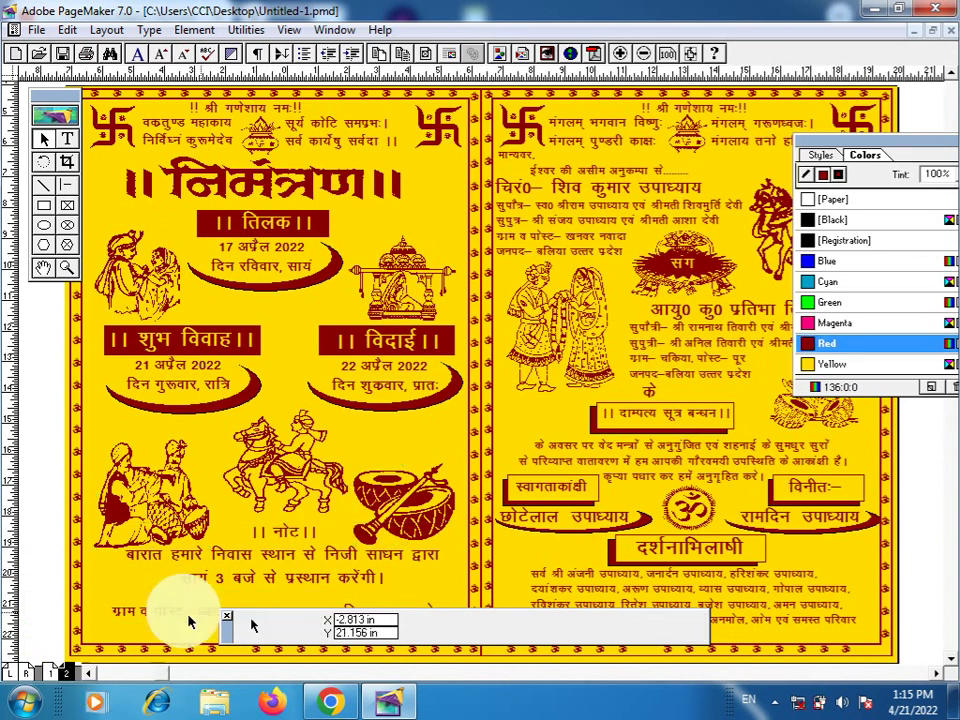
pyautogui.click(375, 476)
pyautogui.hotkey('ctrl', 'v')
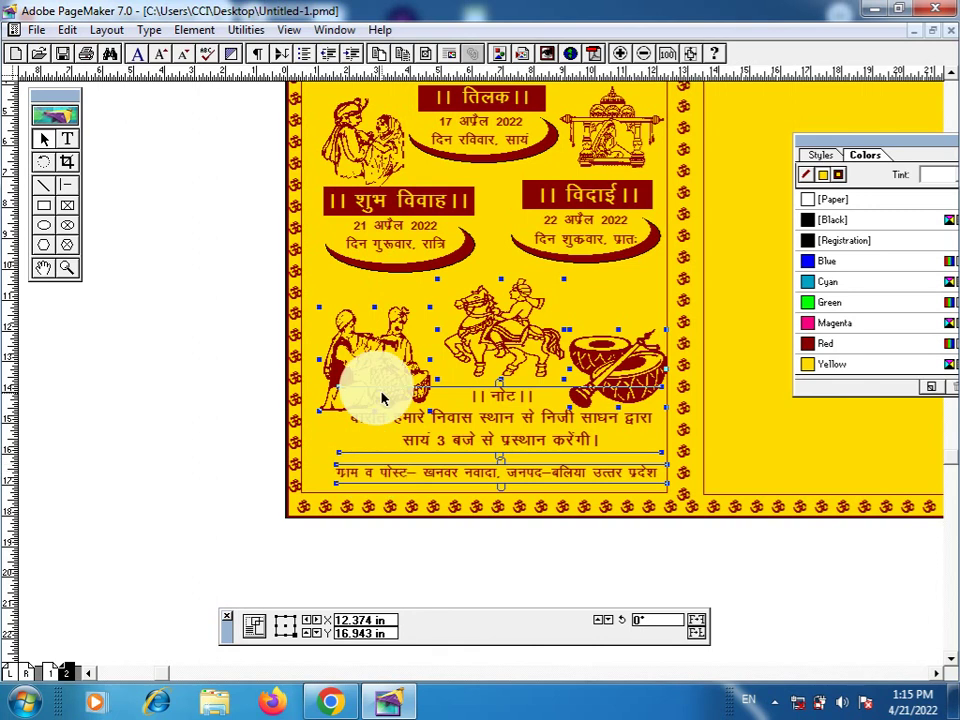
# Nudge the pasted lower artwork and text left to X 12.114 in, inside the left panel's frame, and deselect them.
pyautogui.press('Left')
pyautogui.press('Left')
pyautogui.press('Left')
pyautogui.press('Left')
pyautogui.press('Left')
pyautogui.press('Left')
pyautogui.press('Left')
pyautogui.press('Left')
pyautogui.press('Left')
pyautogui.press('Left')
pyautogui.press('Left')
pyautogui.press('Left')
pyautogui.press('Left')
pyautogui.press('Left')
pyautogui.press('Left')
pyautogui.press('Left')
pyautogui.press('Left')
pyautogui.press('Left')
pyautogui.press('Left')
pyautogui.press('Left')
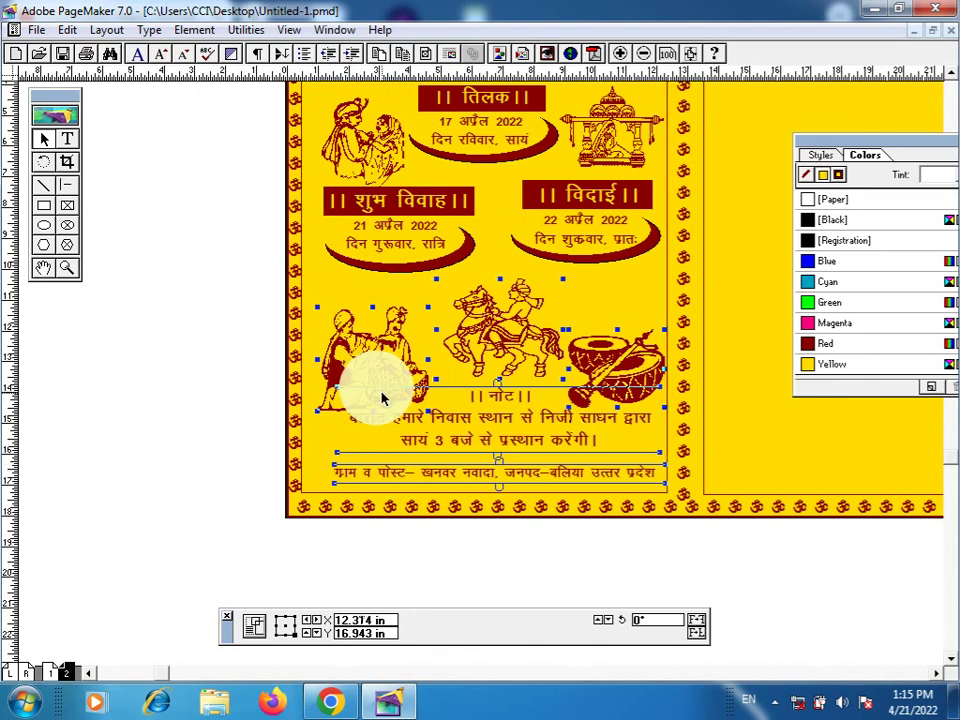
pyautogui.press('Left')
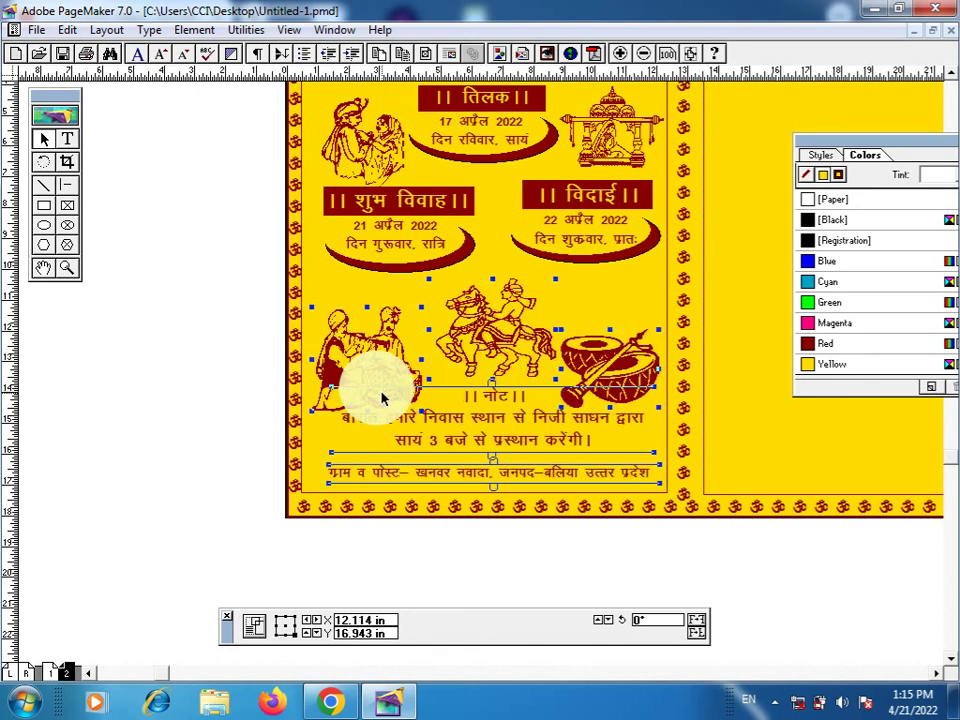
pyautogui.click(368, 568)
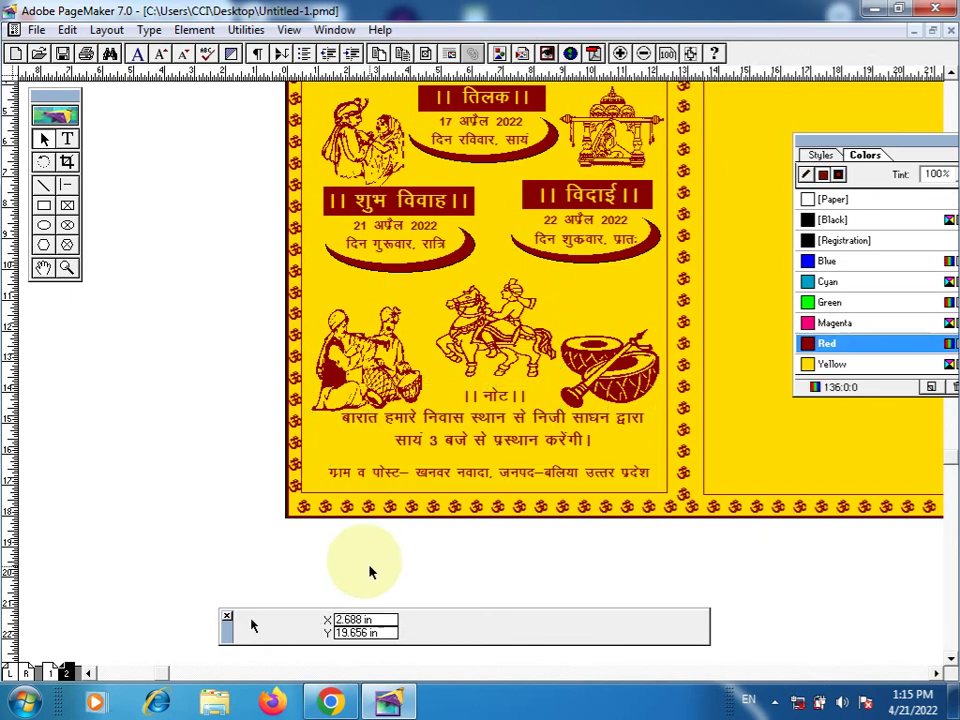
# Enter the invocation !! श्री गणेशाय नमः! above the page in 30-point bold red Kruti Dev 011, and show the Control palette.
pyautogui.click(686, 60)
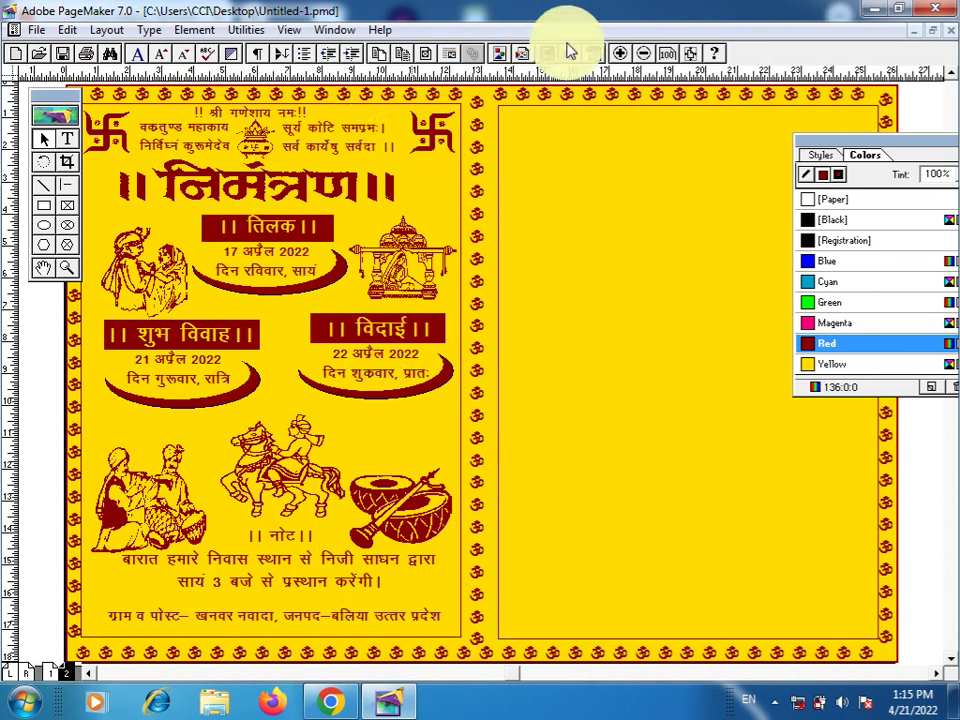
pyautogui.click(643, 60)
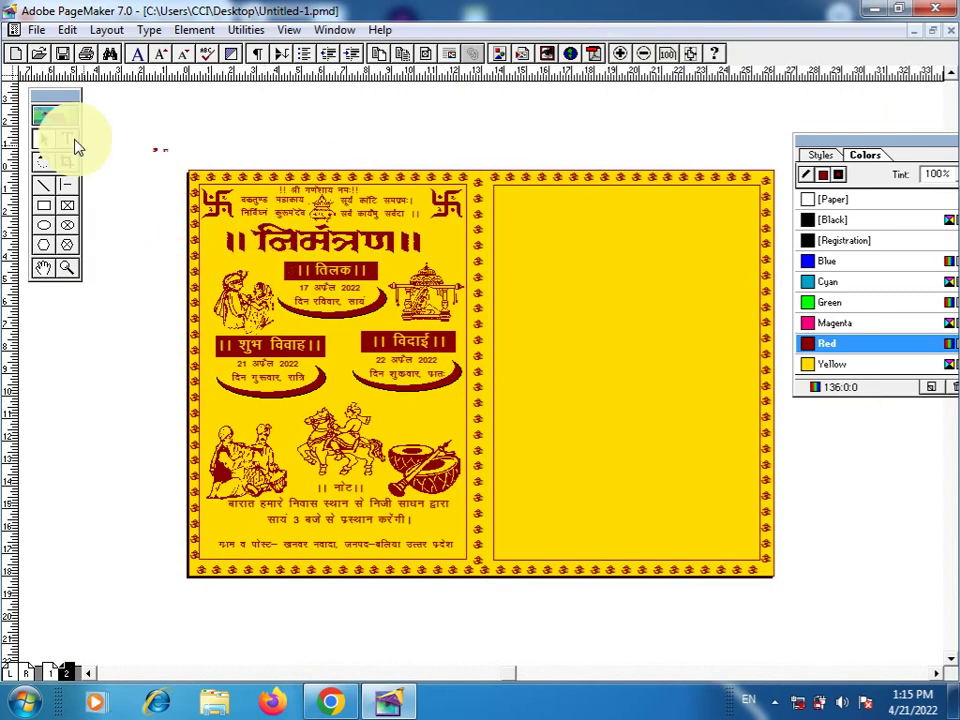
pyautogui.hotkey('ctrl', 't')
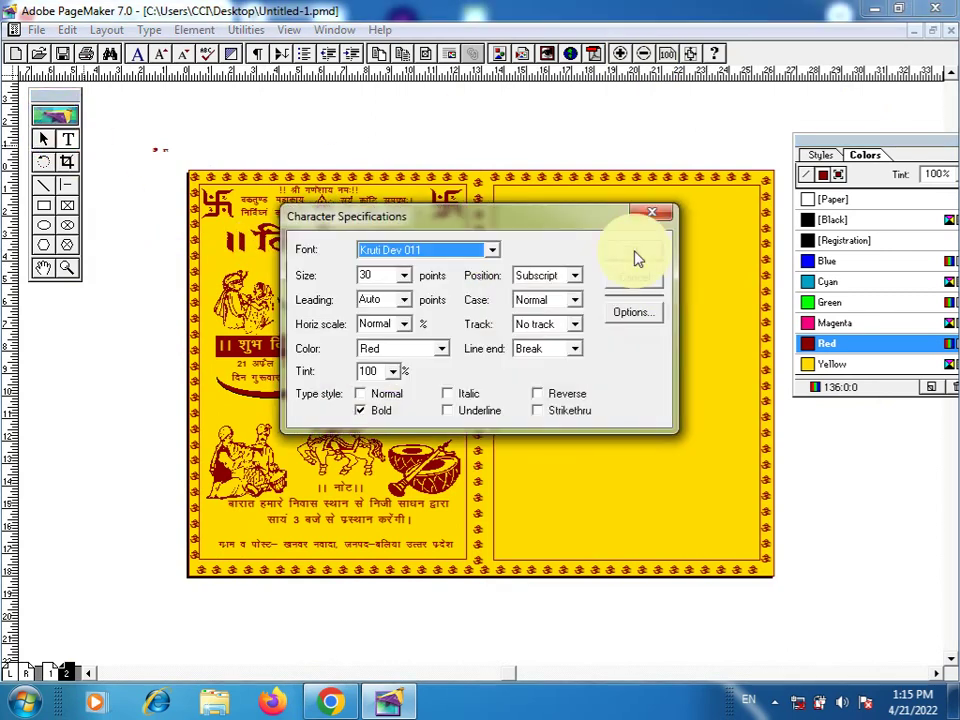
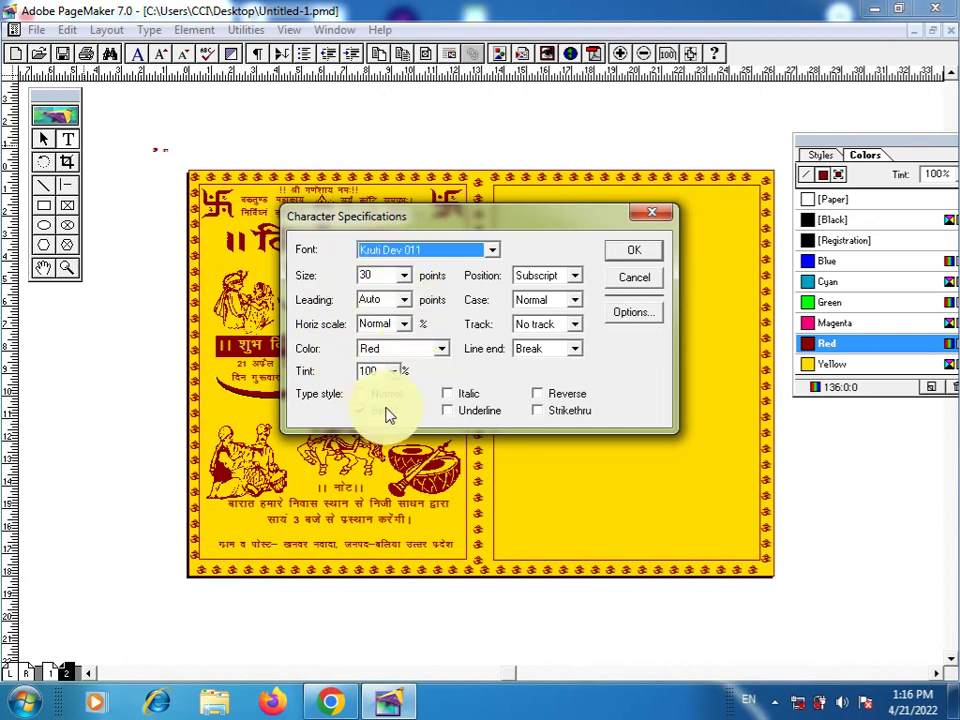
pyautogui.click(617, 256)
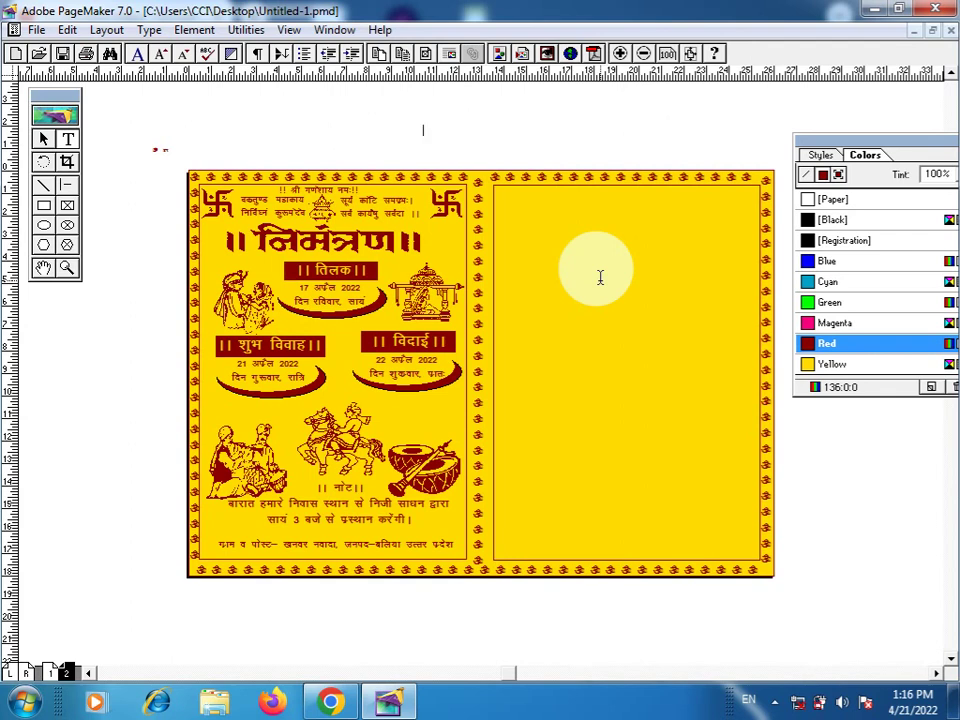
pyautogui.write('ok')
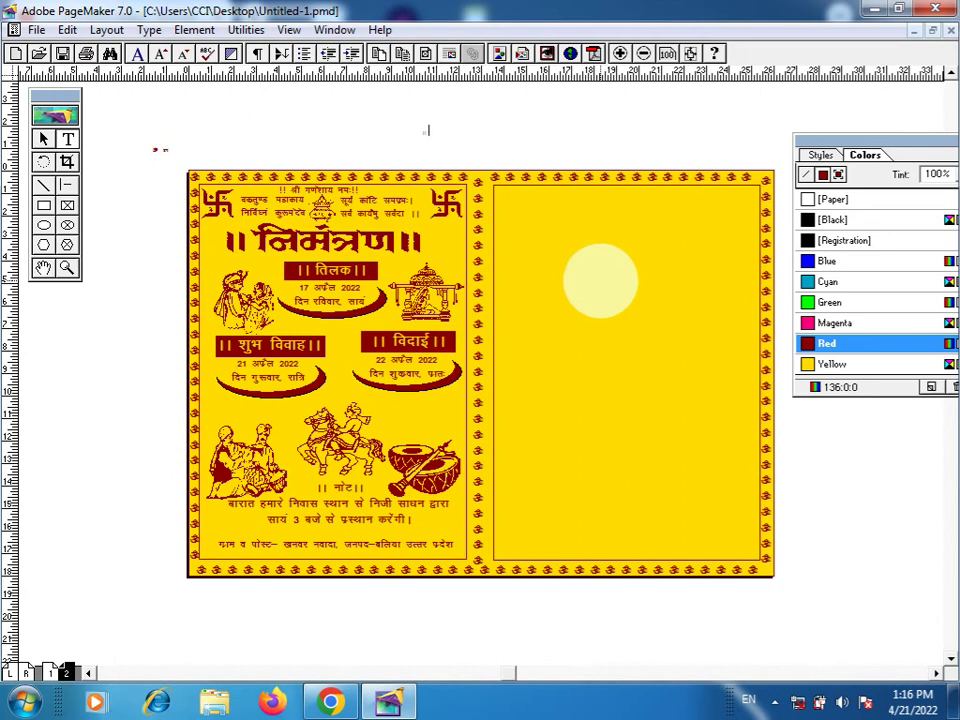
pyautogui.write('ayfookg')
pyautogui.hotkey('ctrl', 'a')
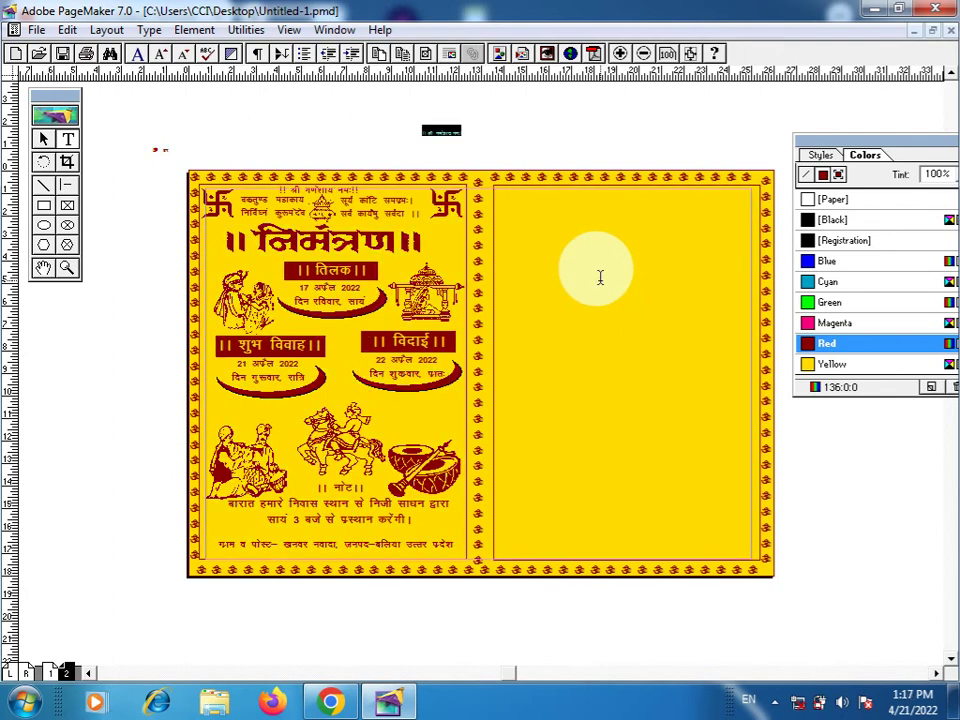
pyautogui.hotkey('ctrl', "'")
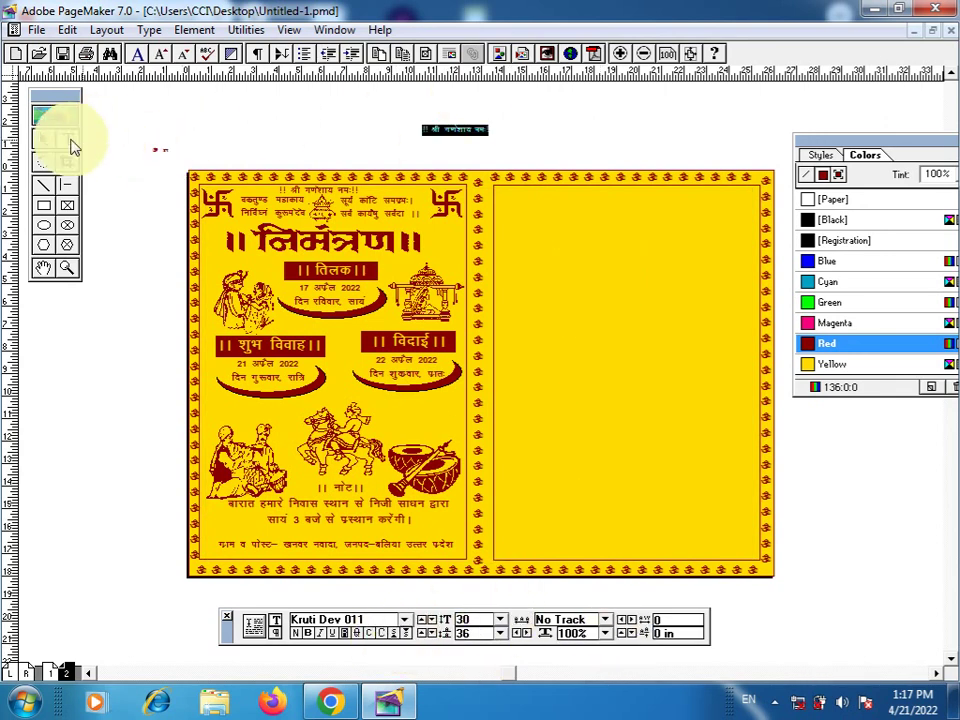
# Narrow the invocation text block to 3.219 in, try it at the top centre of the right panel, and delete it.
pyautogui.click(43, 139)
pyautogui.click(463, 130)
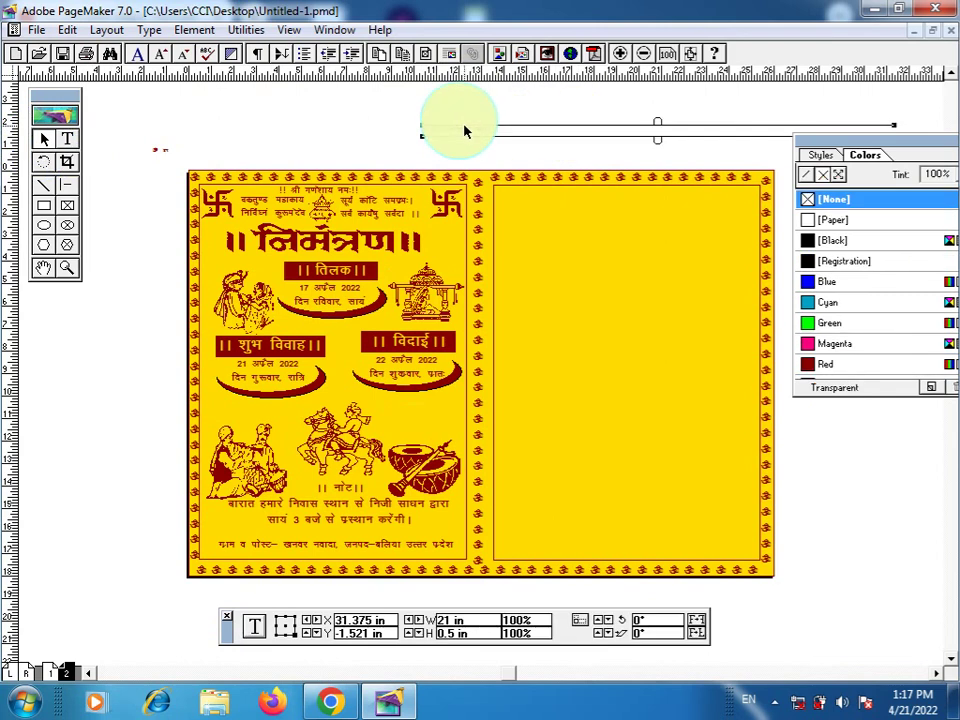
pyautogui.moveTo(463, 130); pyautogui.dragTo(381, 139)
pyautogui.moveTo(670, 147); pyautogui.dragTo(296, 165)
pyautogui.moveTo(716, 178); pyautogui.dragTo(316, 183)
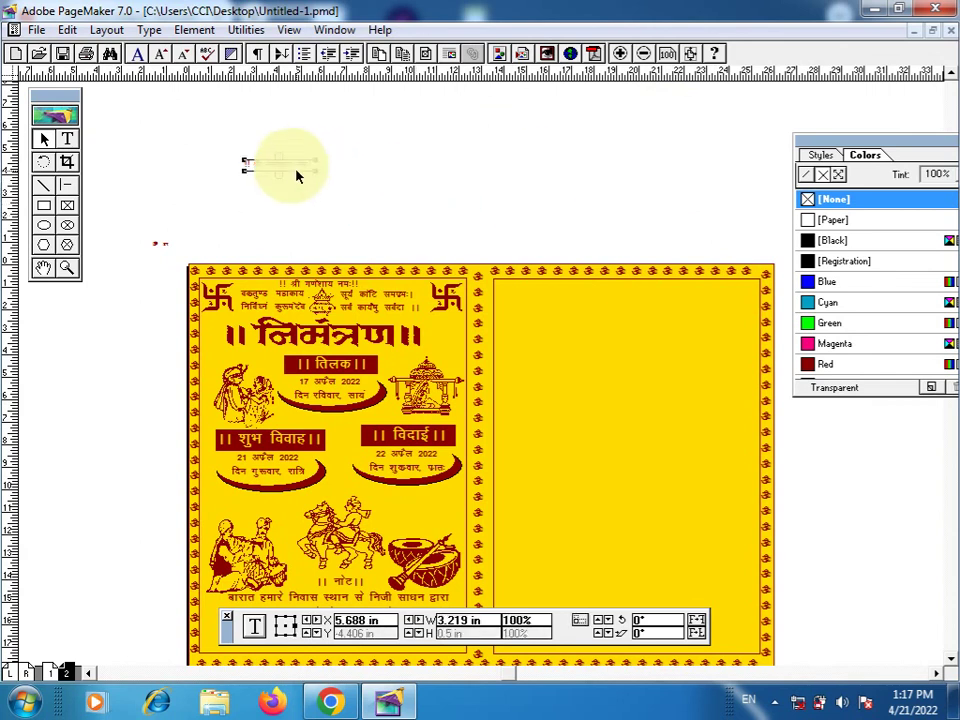
pyautogui.moveTo(652, 288); pyautogui.dragTo(654, 289)
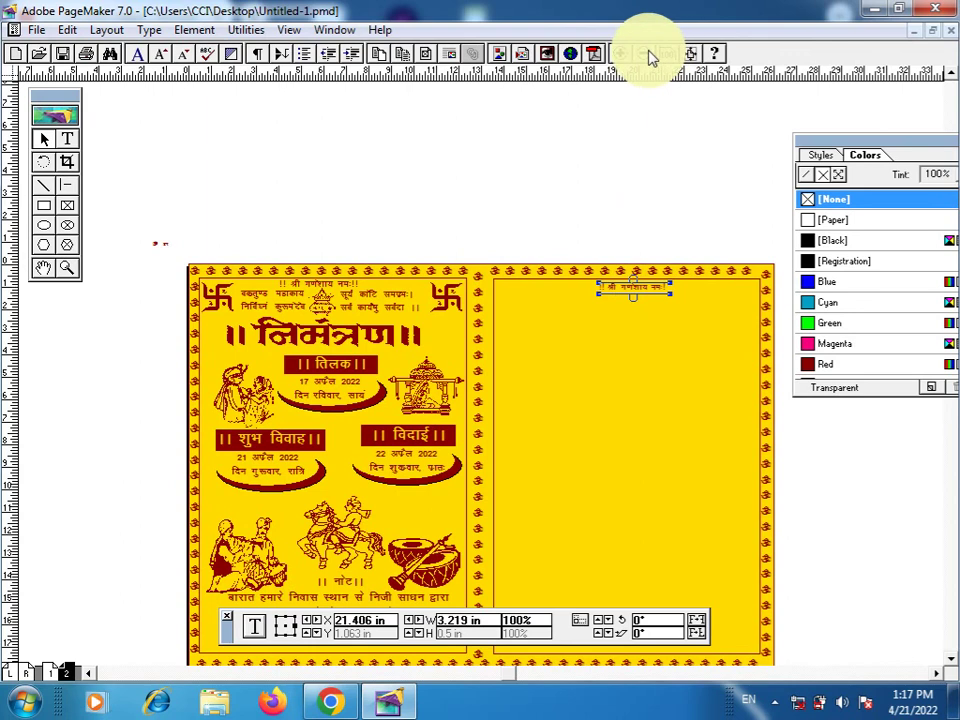
pyautogui.click(622, 56)
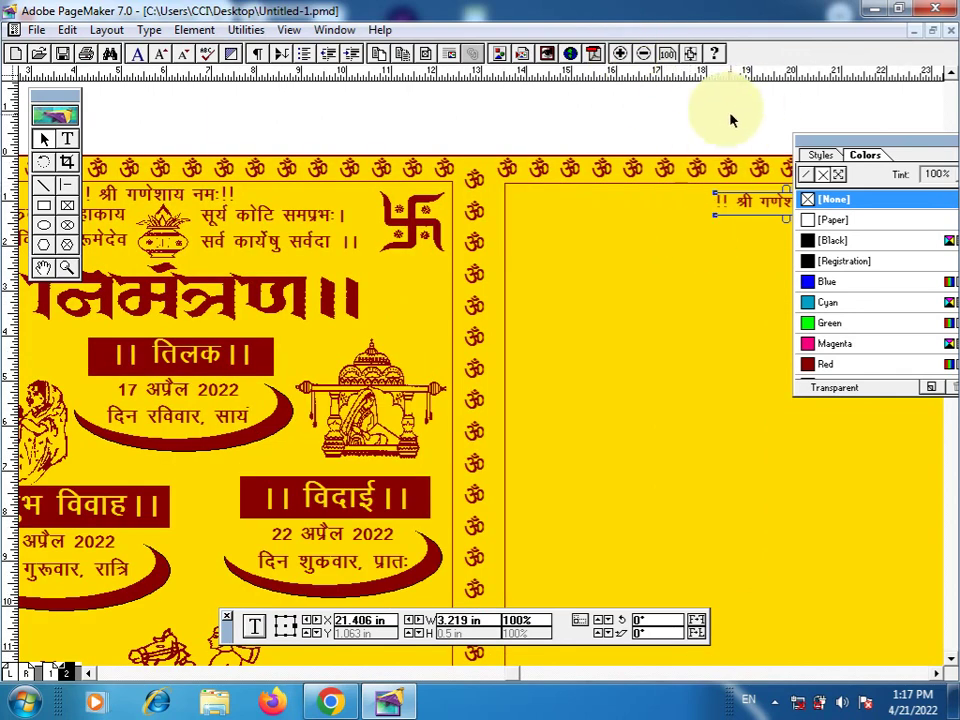
pyautogui.moveTo(690, 206); pyautogui.dragTo(513, 267)
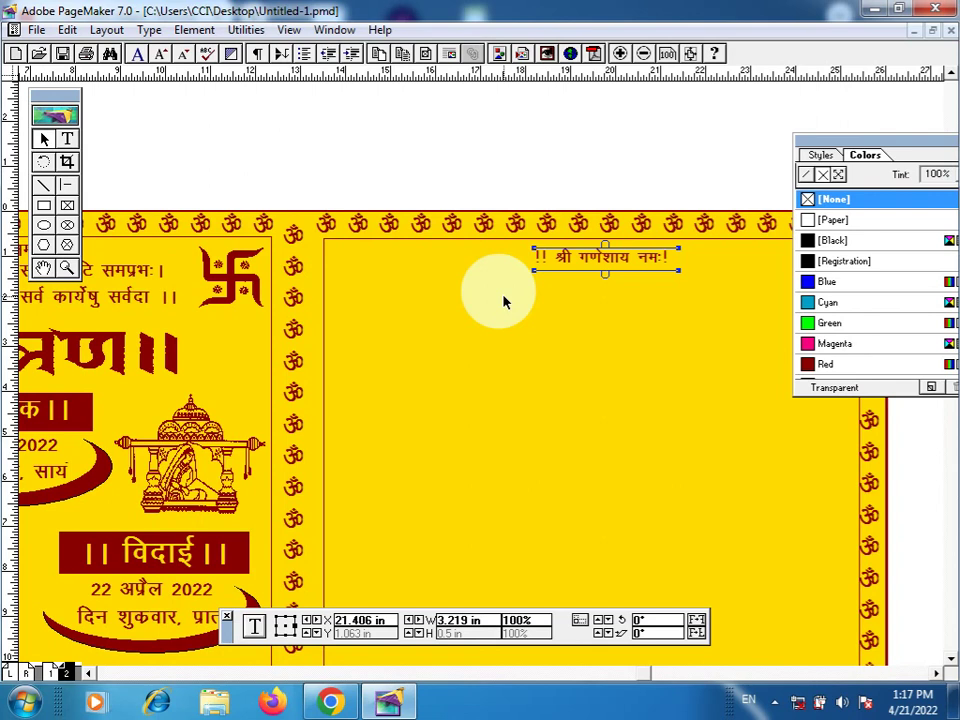
pyautogui.press('Delete')
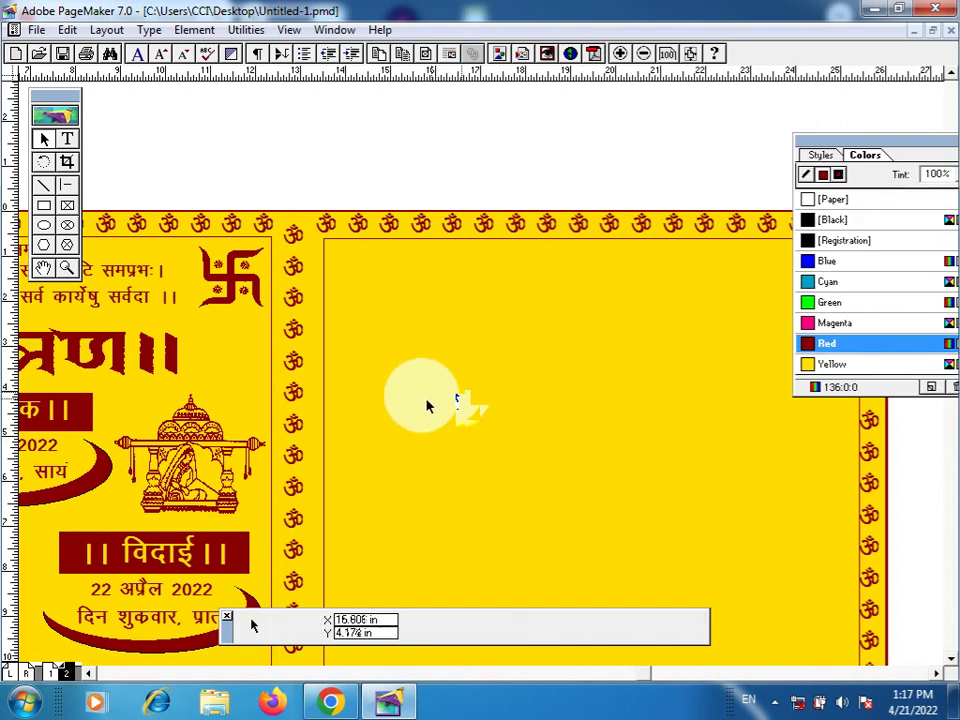
# Copy the right panel's header from page 1, with its swastikas, kalash, invocation and मंगलम् verses, and paste it onto page 2.
pyautogui.click(50, 672)
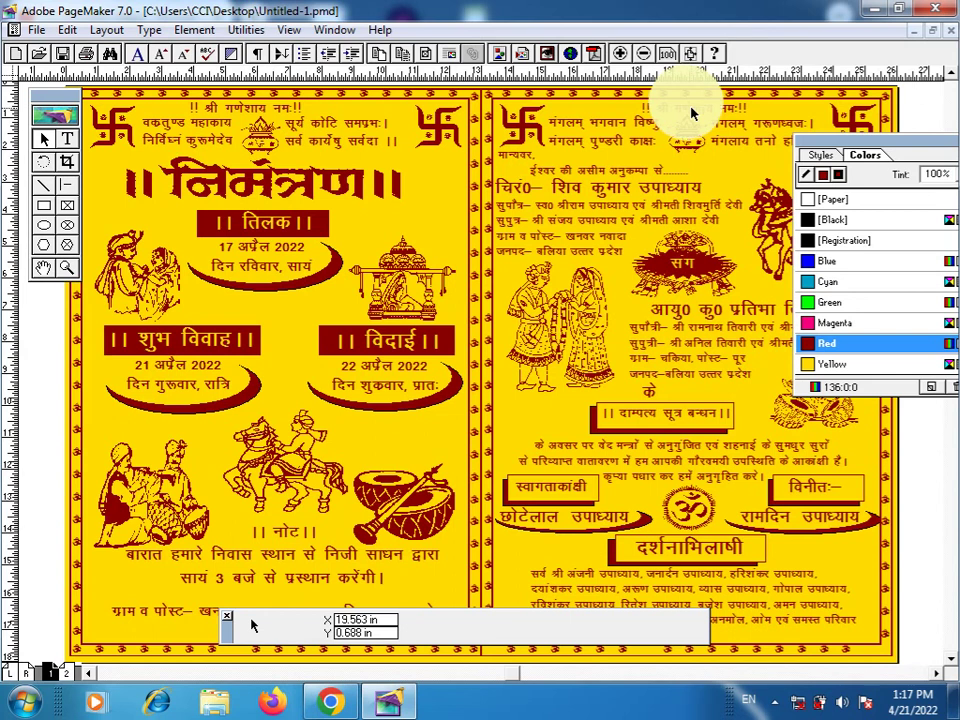
pyautogui.moveTo(690, 113); pyautogui.dragTo(848, 119)
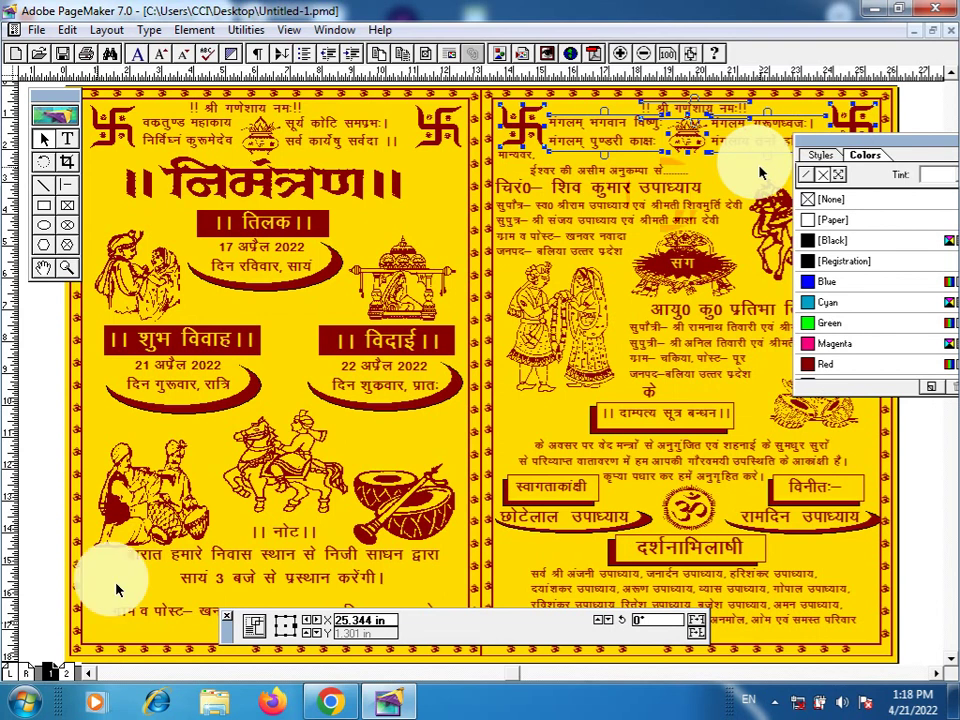
pyautogui.click(66, 672)
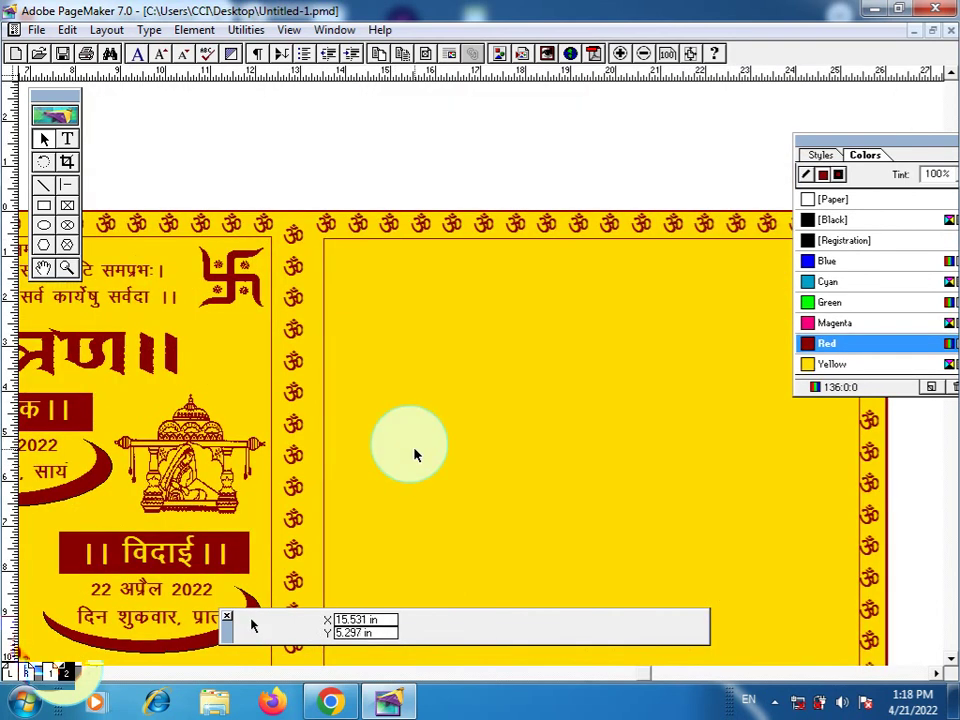
pyautogui.hotkey('ctrl', 'v')
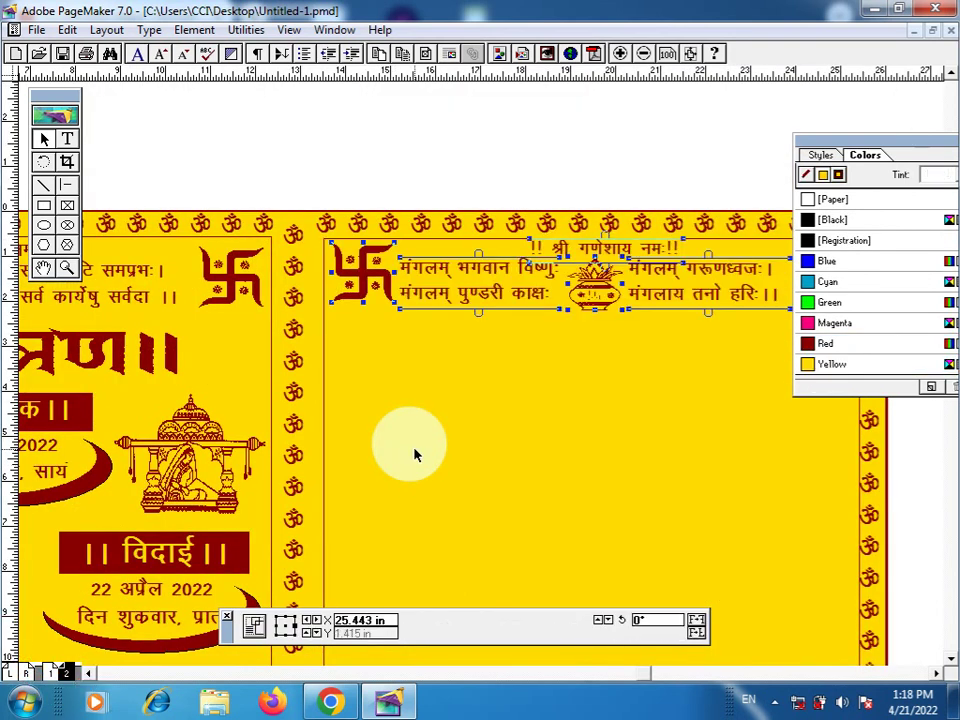
# Hide the Colors palette and lower the pasted right-panel header to Y 1.485 in, inside the panel frame.
pyautogui.hotkey('ctrl', 'j')
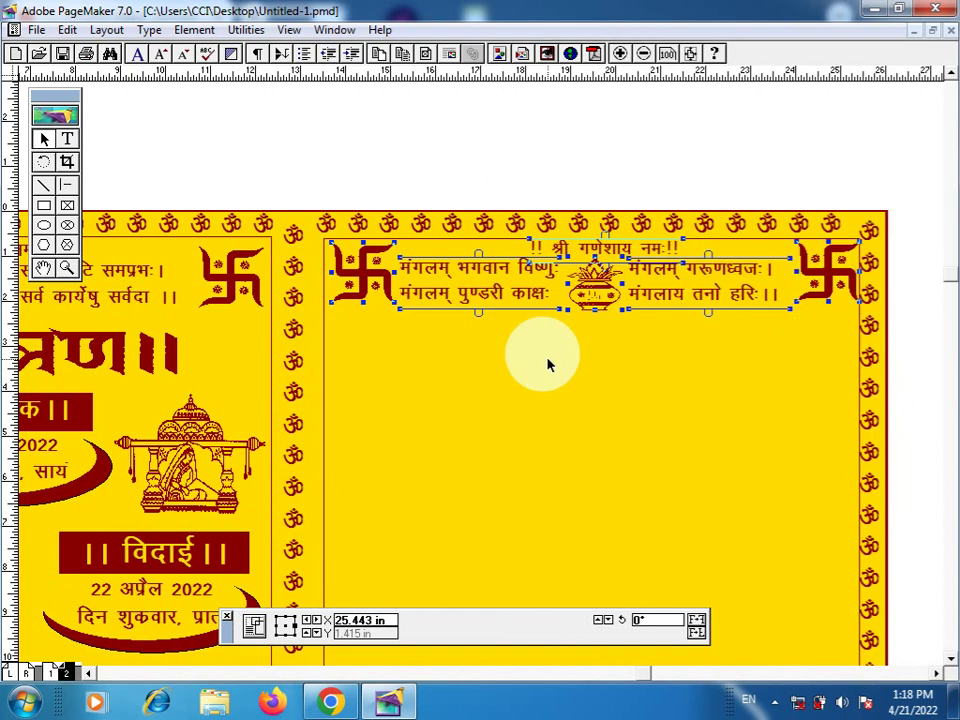
pyautogui.press('Down')
pyautogui.press('Down')
pyautogui.press('Down')
pyautogui.press('Down')
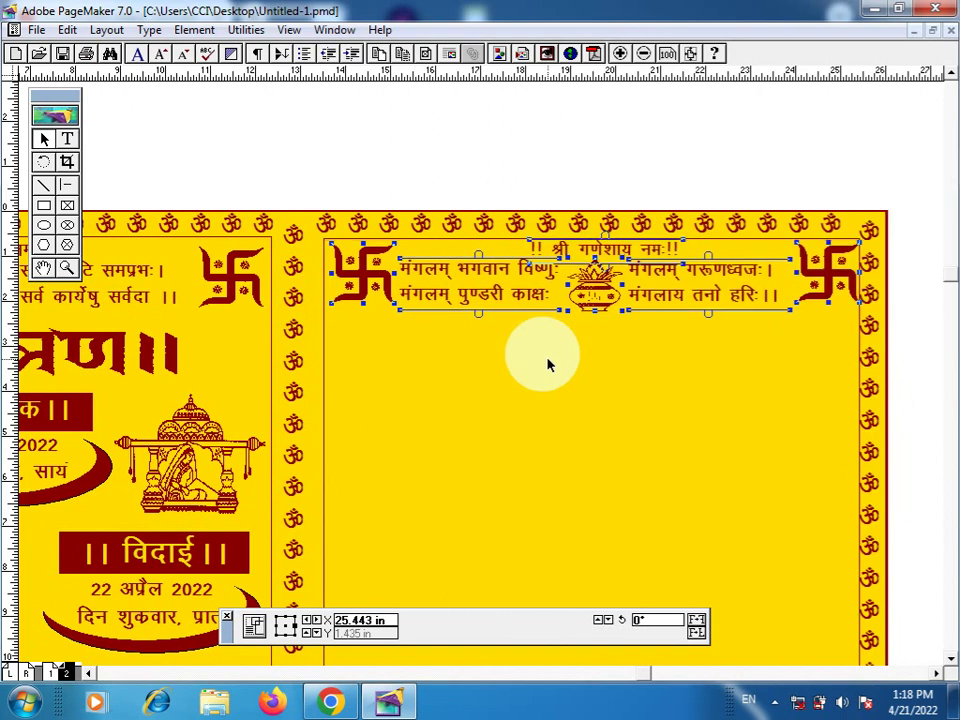
pyautogui.press('Down')
pyautogui.press('Down')
pyautogui.press('Down')
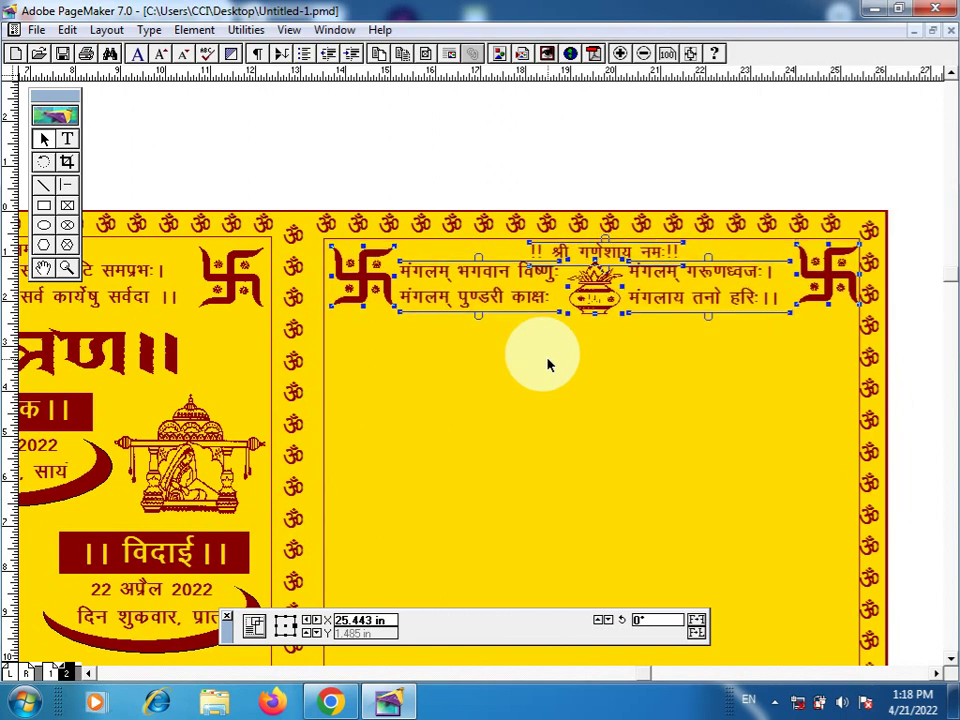
pyautogui.click(690, 160)
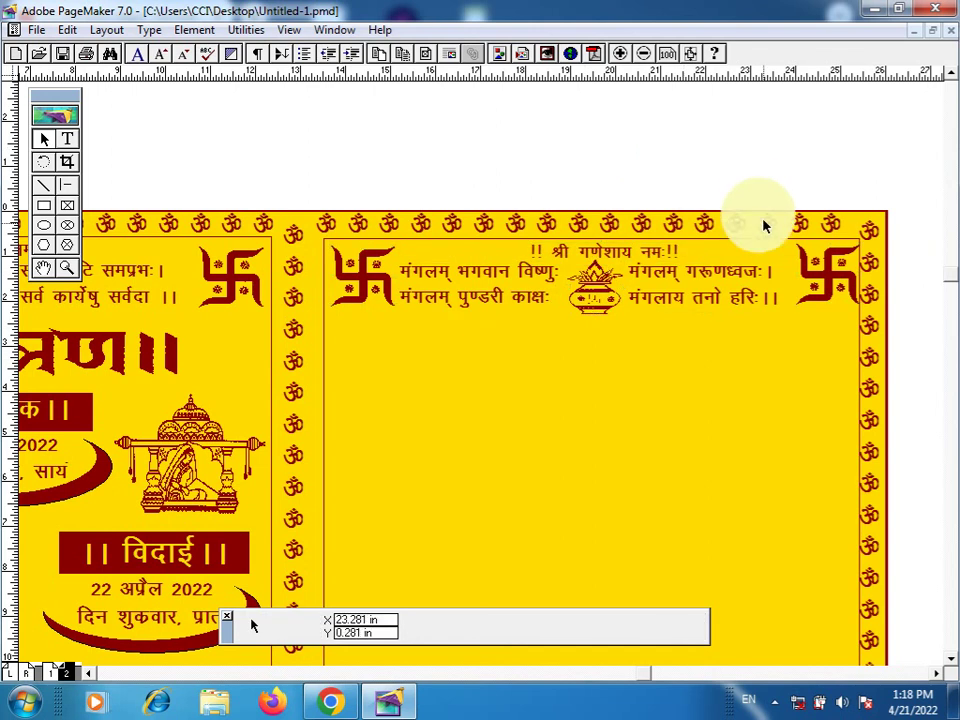
# Nudge the right panel's right-hand swastika left to X 25.263 in, clear of the frame line.
pyautogui.click(811, 291)
pyautogui.press('Left')
pyautogui.press('Left')
pyautogui.press('Left')
pyautogui.press('Left')
pyautogui.press('Left')
pyautogui.press('Left')
pyautogui.press('Left')
pyautogui.press('Left')
pyautogui.press('Left')
pyautogui.press('Left')
pyautogui.press('Left')
pyautogui.press('Left')
pyautogui.press('Left')
pyautogui.press('Left')
pyautogui.press('Left')
pyautogui.press('Left')
pyautogui.press('Left')
pyautogui.press('Left')
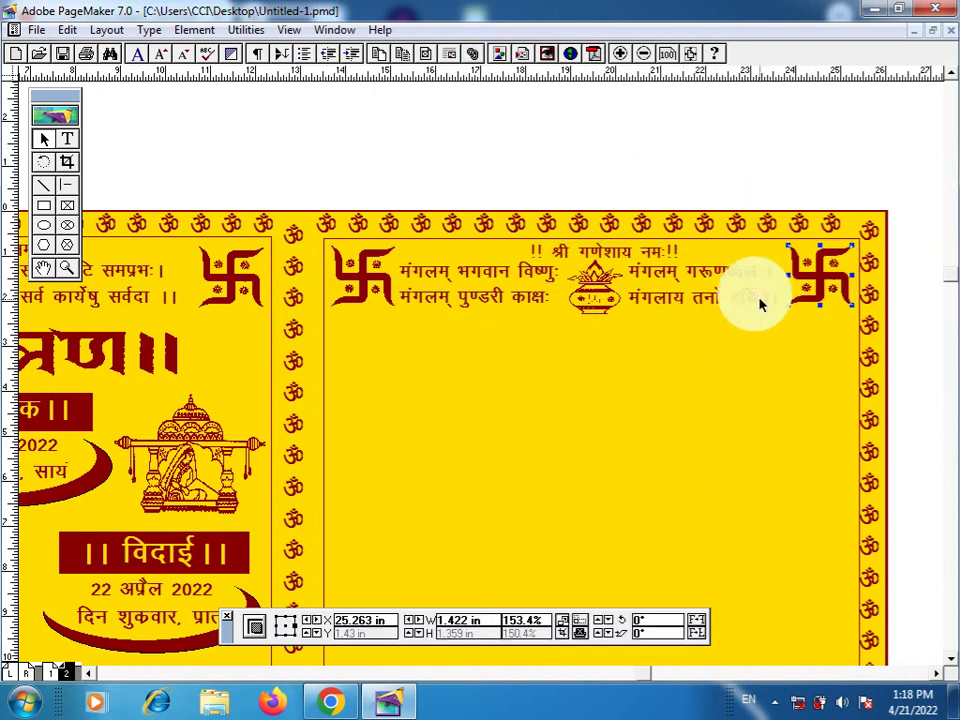
# Copy the मान्यवर blessing lines, the groom's family details and the horse-rider artwork from page 1 to page 2's right panel.
pyautogui.moveTo(760, 386); pyautogui.dragTo(765, 255)
pyautogui.moveTo(767, 411); pyautogui.dragTo(777, 352)
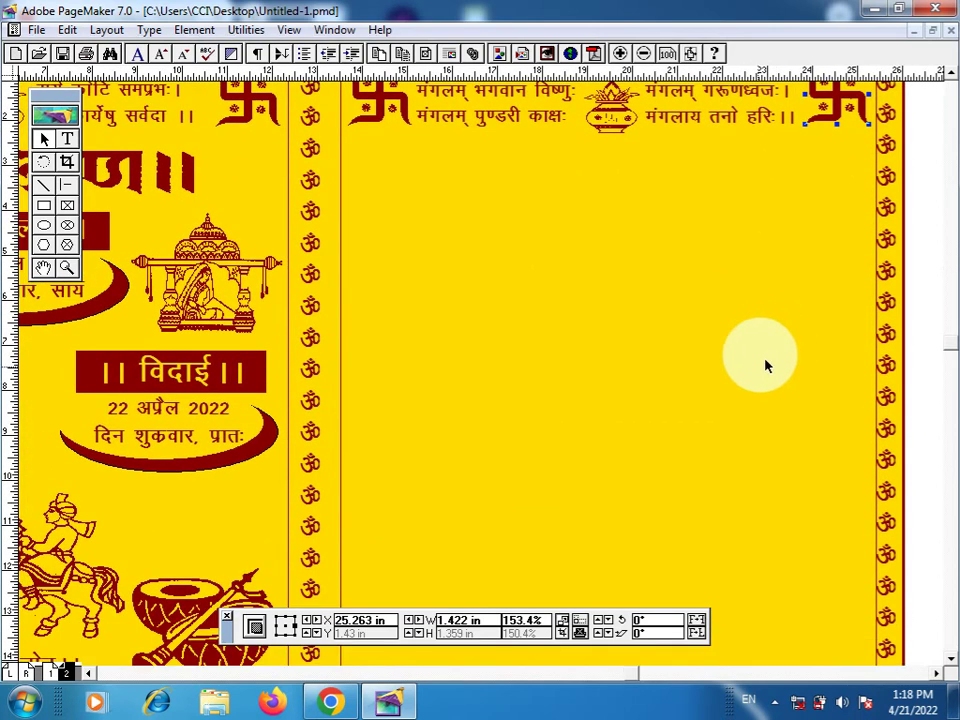
pyautogui.click(44, 668)
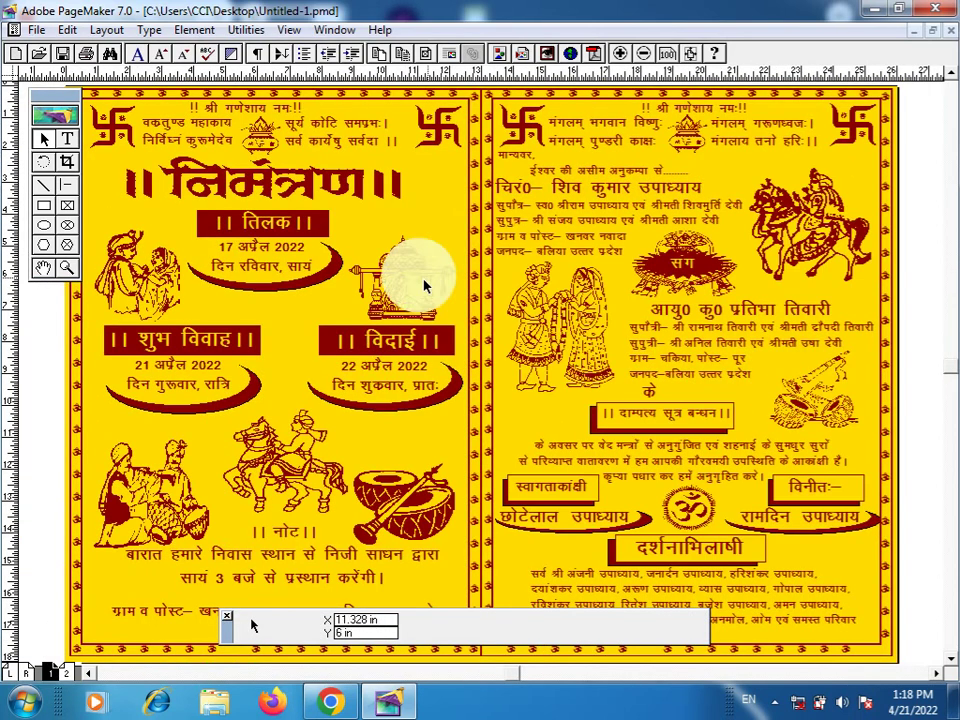
pyautogui.click(585, 205)
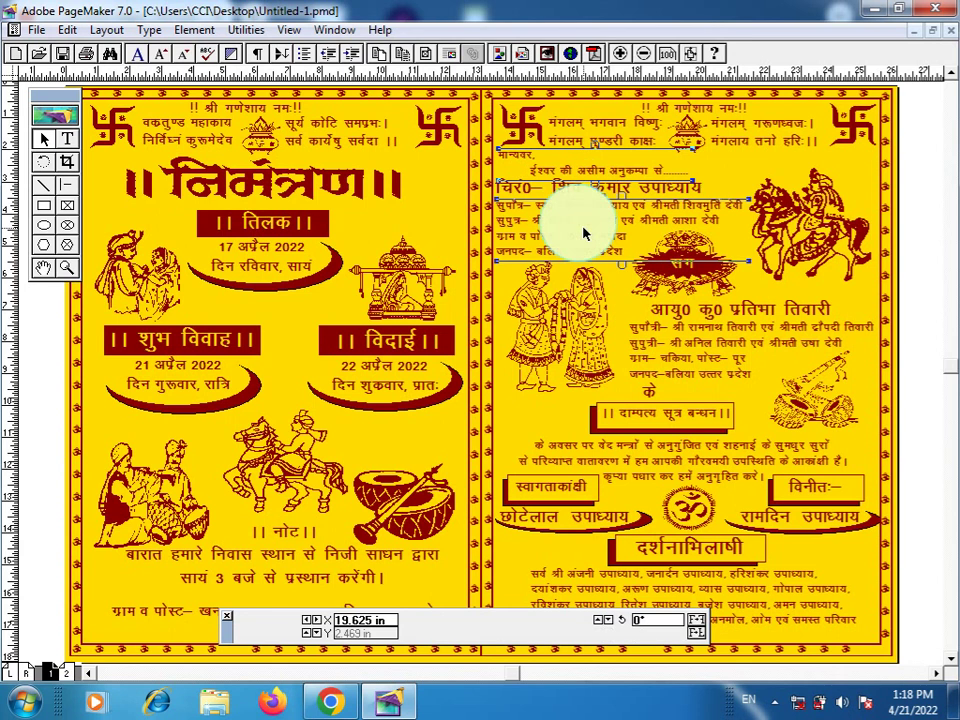
pyautogui.keyDown('shift'); pyautogui.click(755, 215); pyautogui.keyUp('shift')
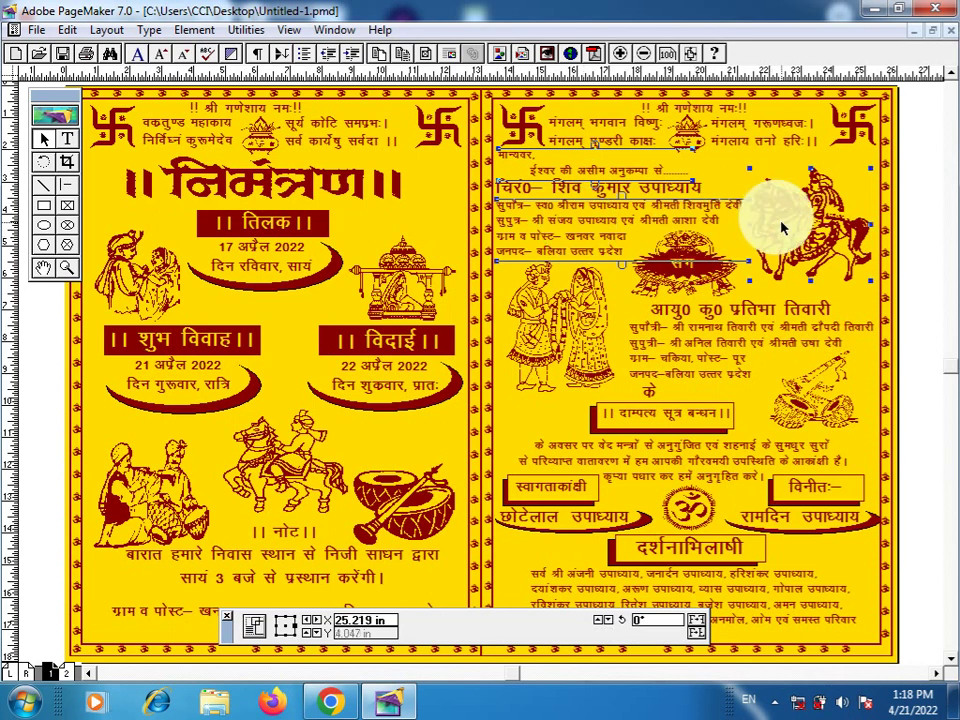
pyautogui.click(72, 678)
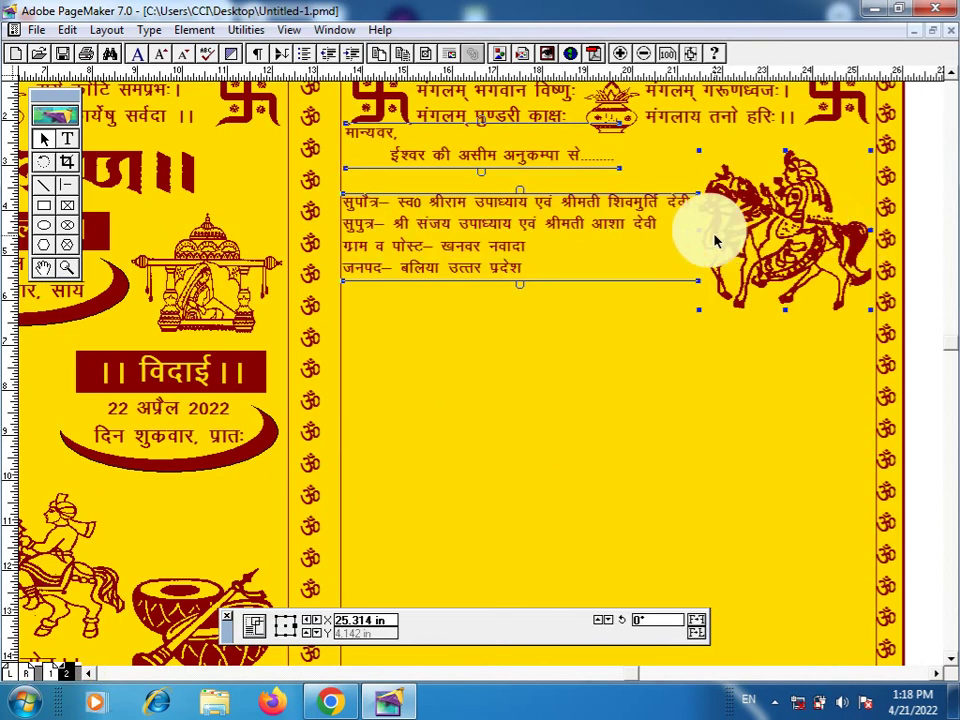
pyautogui.click(926, 210)
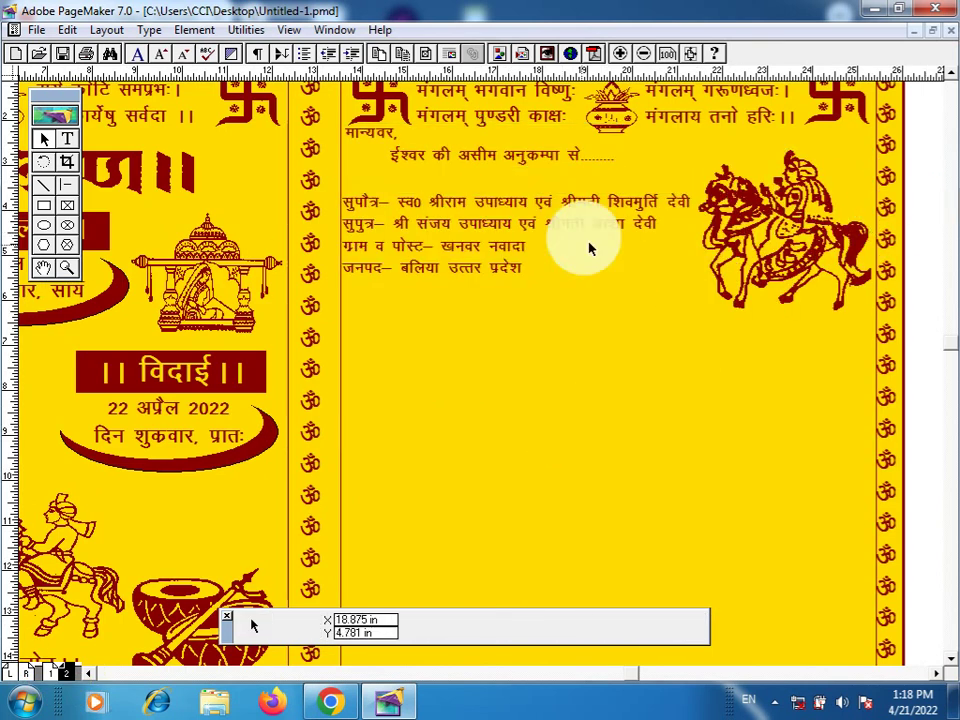
# Copy the groom's name line from page 1 and paste it above his family details on page 2.
pyautogui.click(44, 677)
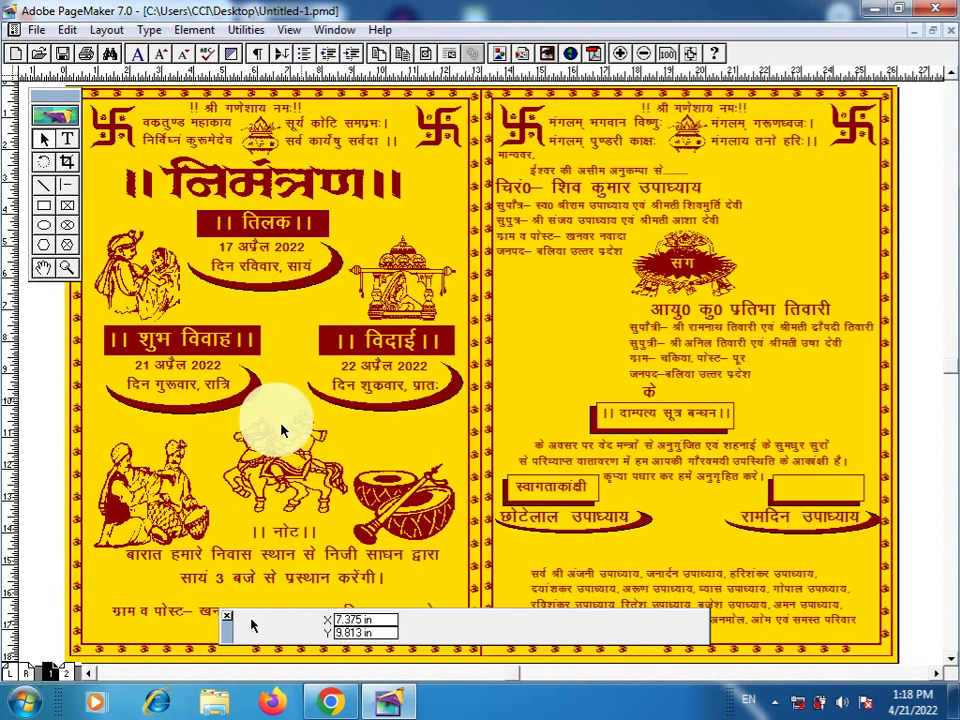
pyautogui.click(576, 195)
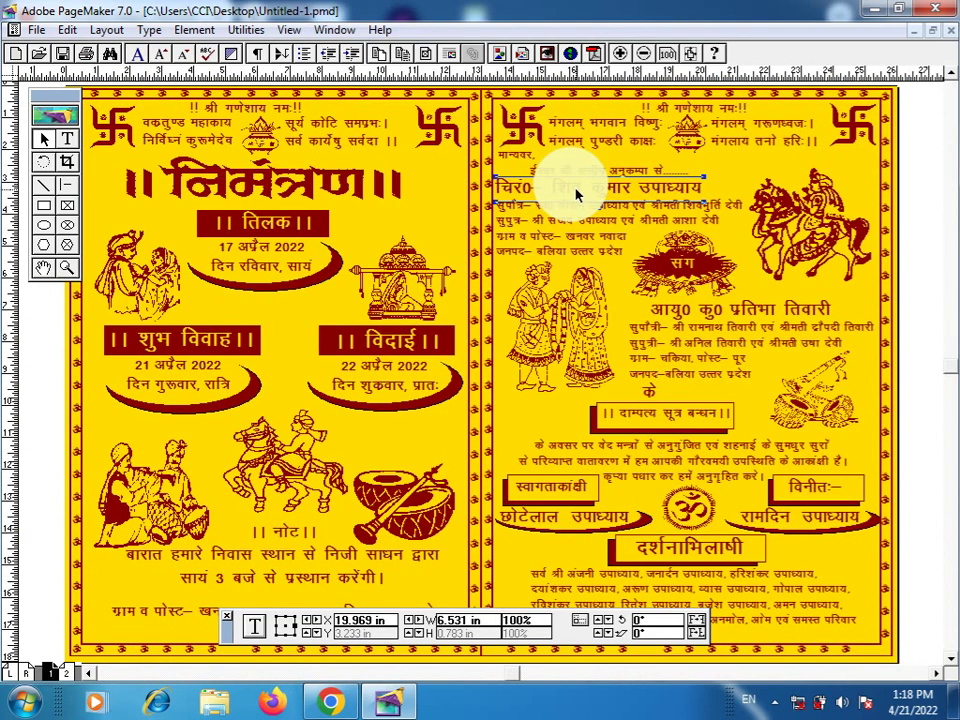
pyautogui.hotkey('ctrl', '1')
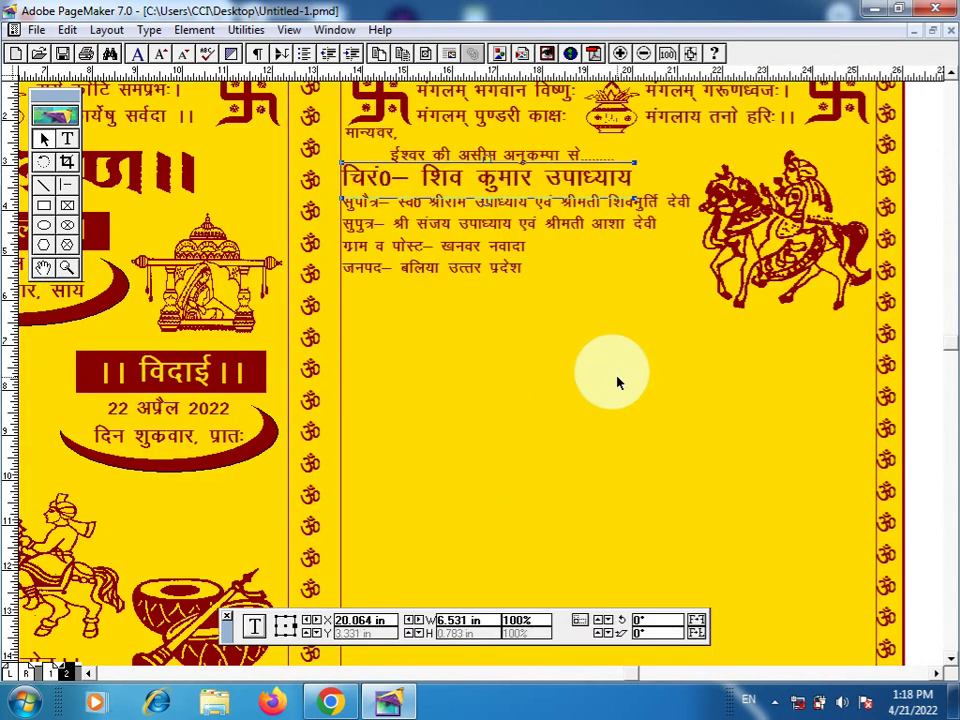
pyautogui.click(933, 218)
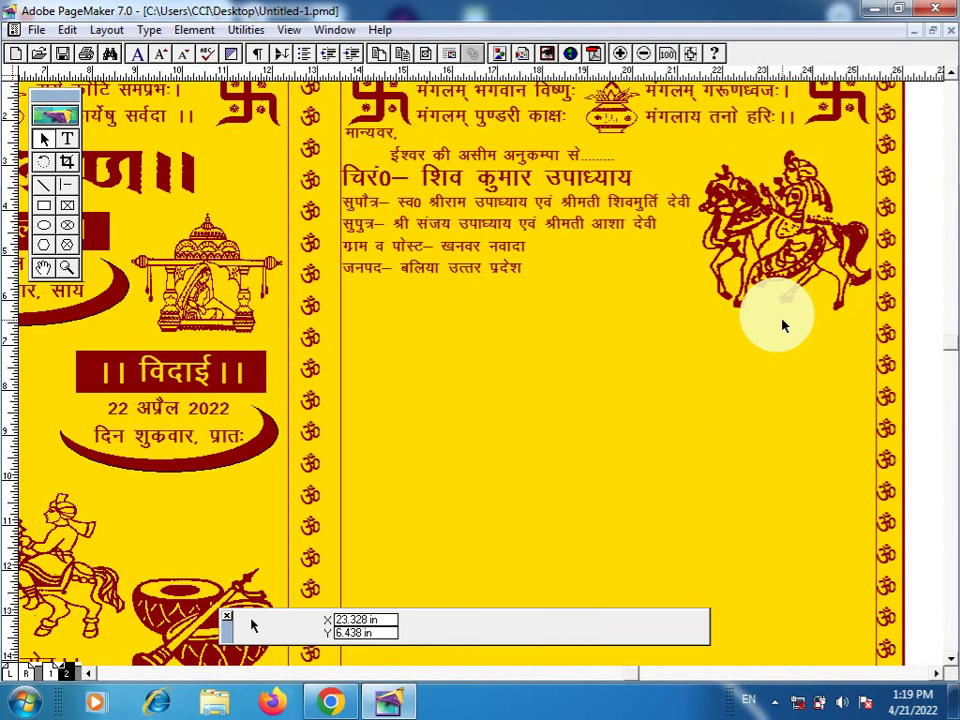
# Copy the garland-exchanging couple artwork and the bride's name and family details from page 1 to page 2.
pyautogui.click(55, 682)
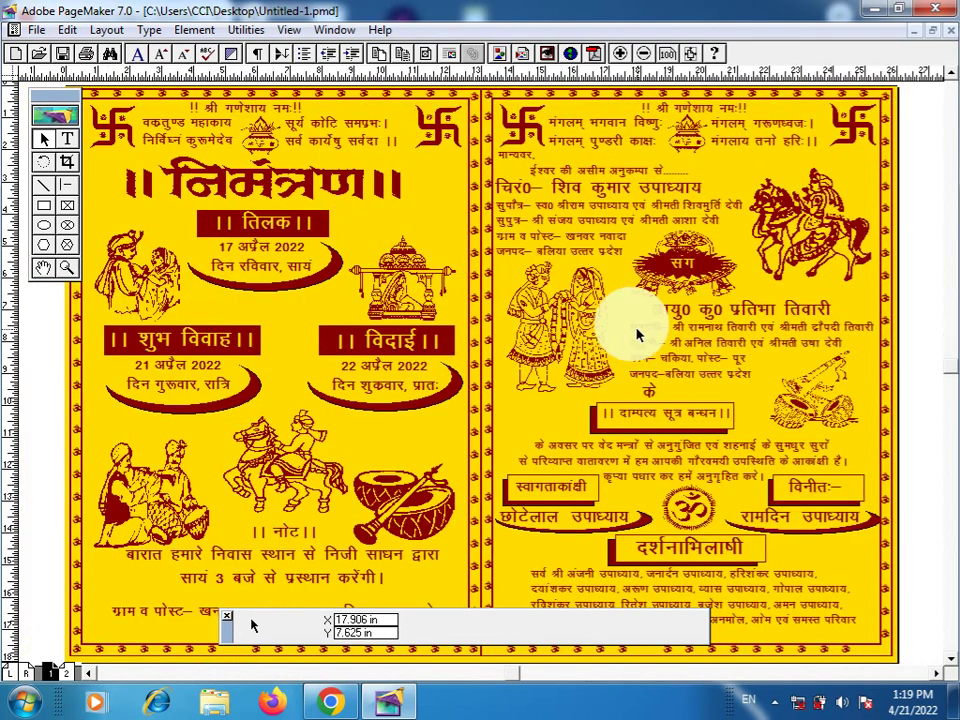
pyautogui.click(568, 339)
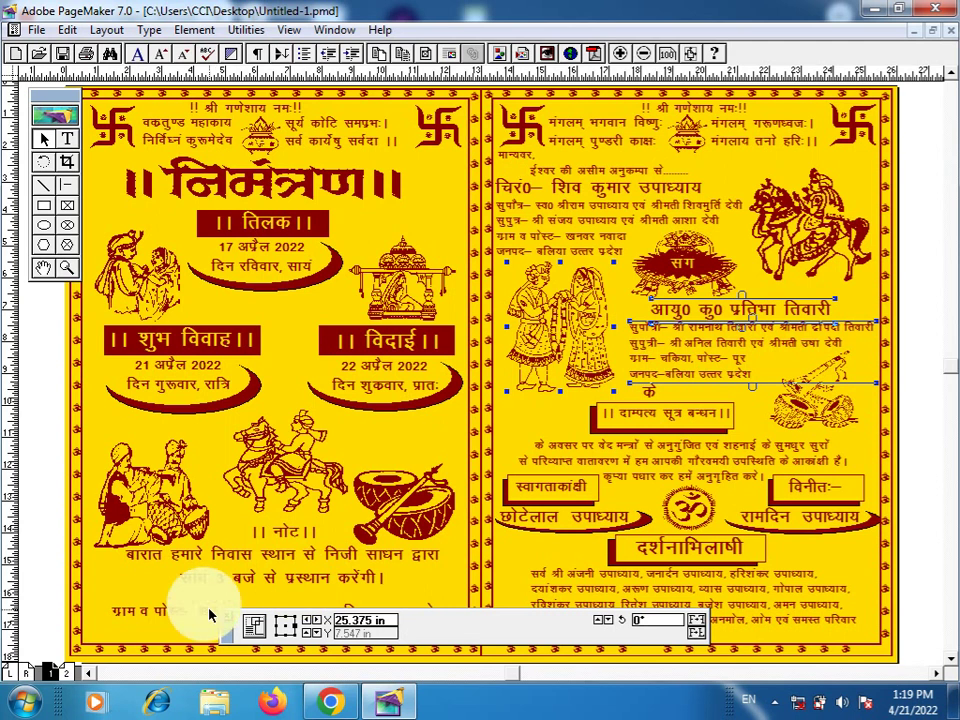
pyautogui.click(72, 678)
pyautogui.hotkey('ctrl', '1')
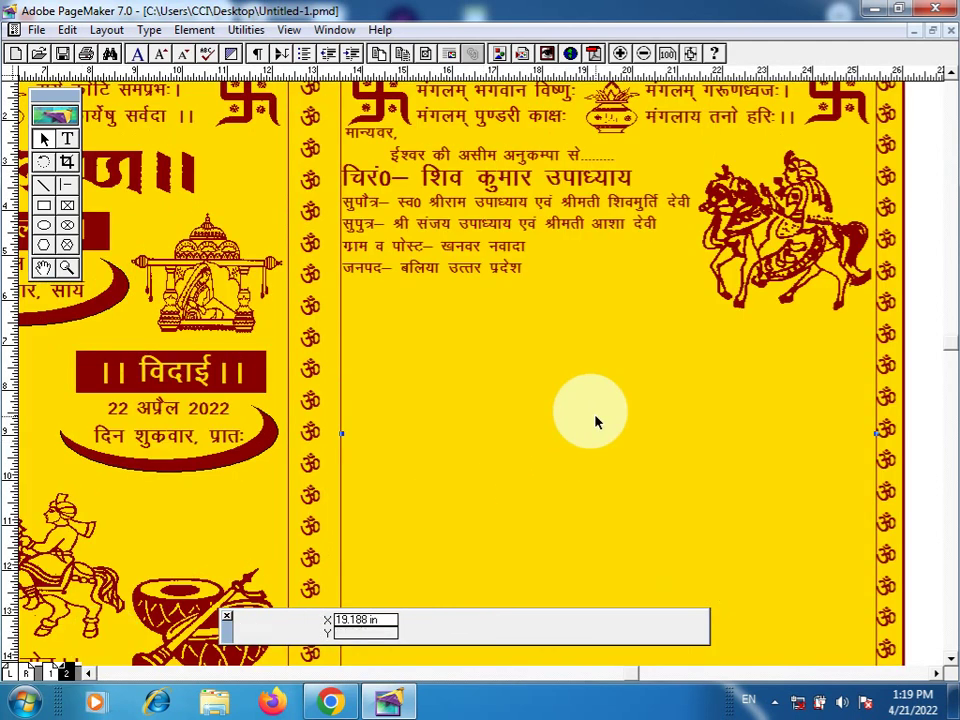
pyautogui.click(596, 422)
pyautogui.click(596, 422)
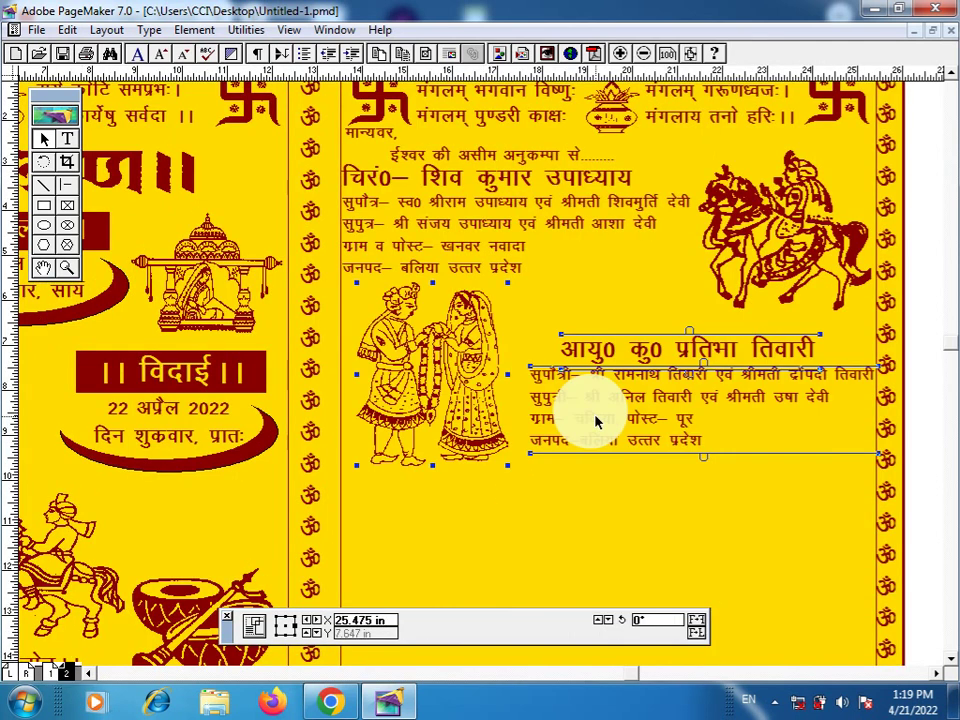
# Copy the संग emblem with its starburst and base artwork from page 1 and paste it above the bride's name on page 2.
pyautogui.click(50, 674)
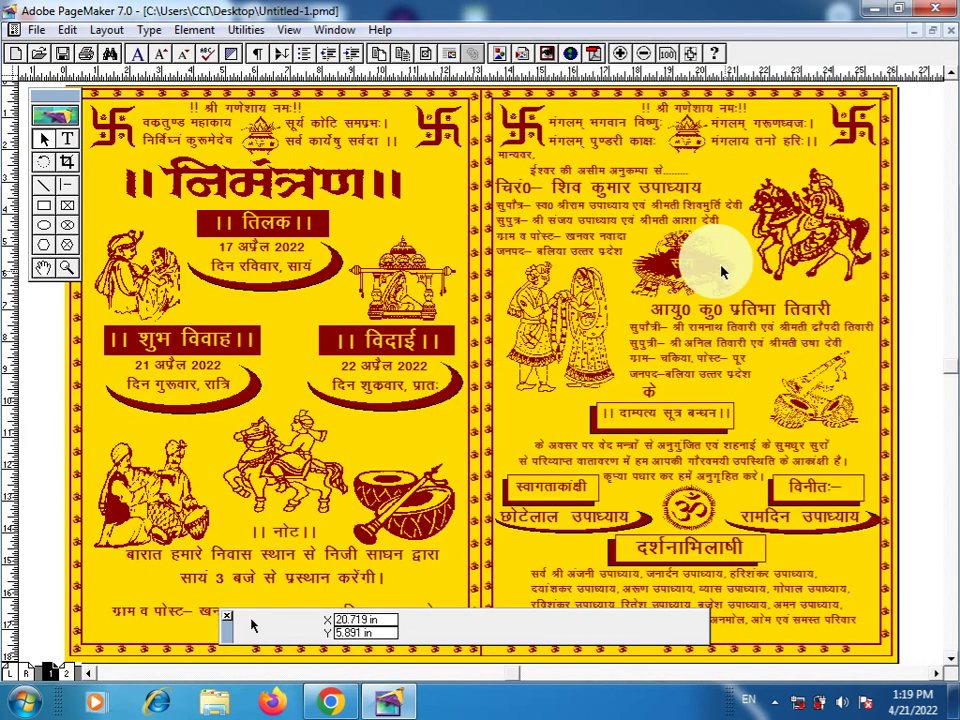
pyautogui.moveTo(724, 272); pyautogui.dragTo(668, 284)
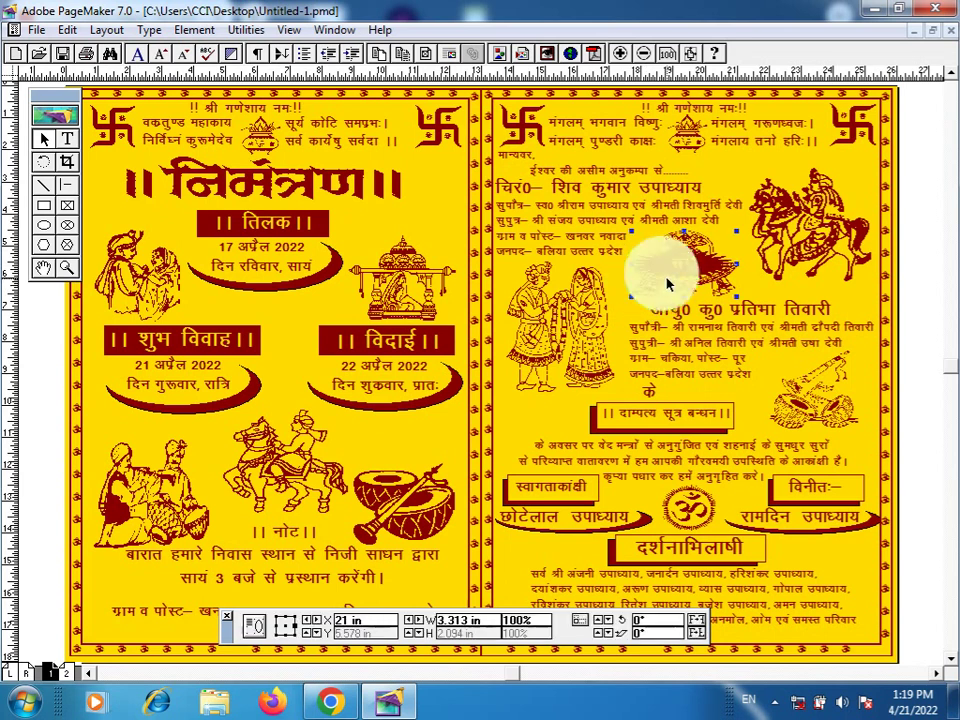
pyautogui.click(668, 272)
pyautogui.click(669, 272)
pyautogui.click(671, 289)
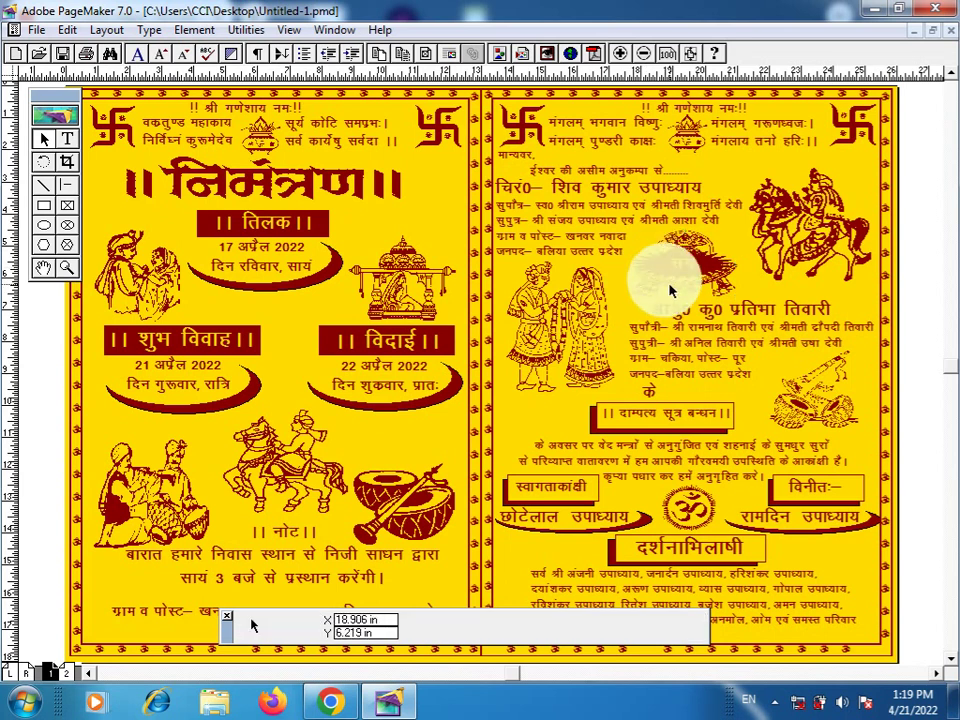
pyautogui.click(674, 274)
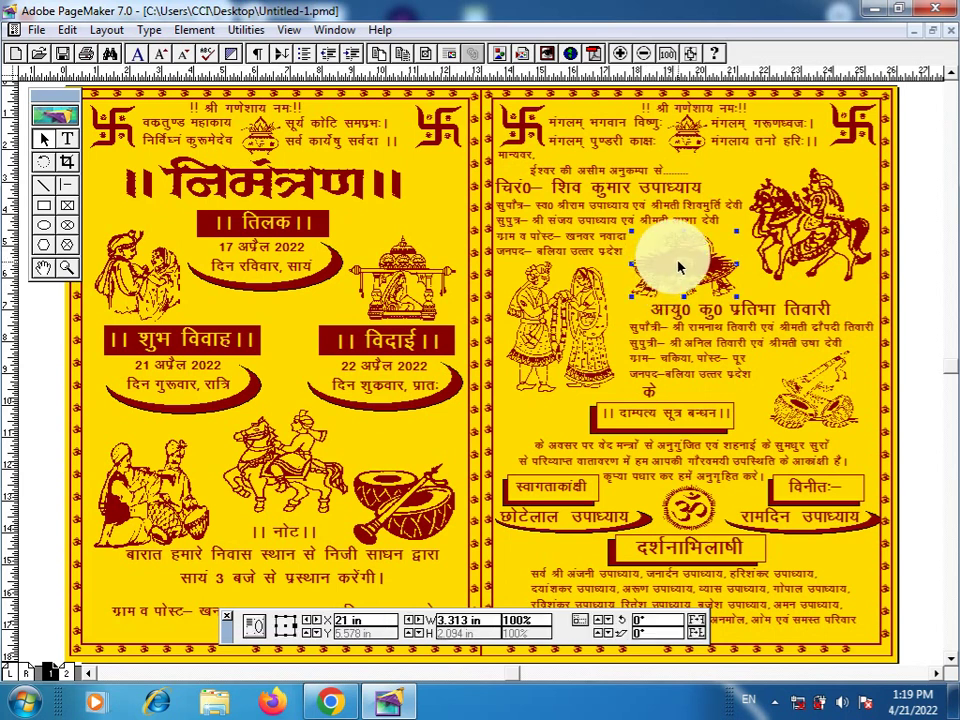
pyautogui.click(677, 266)
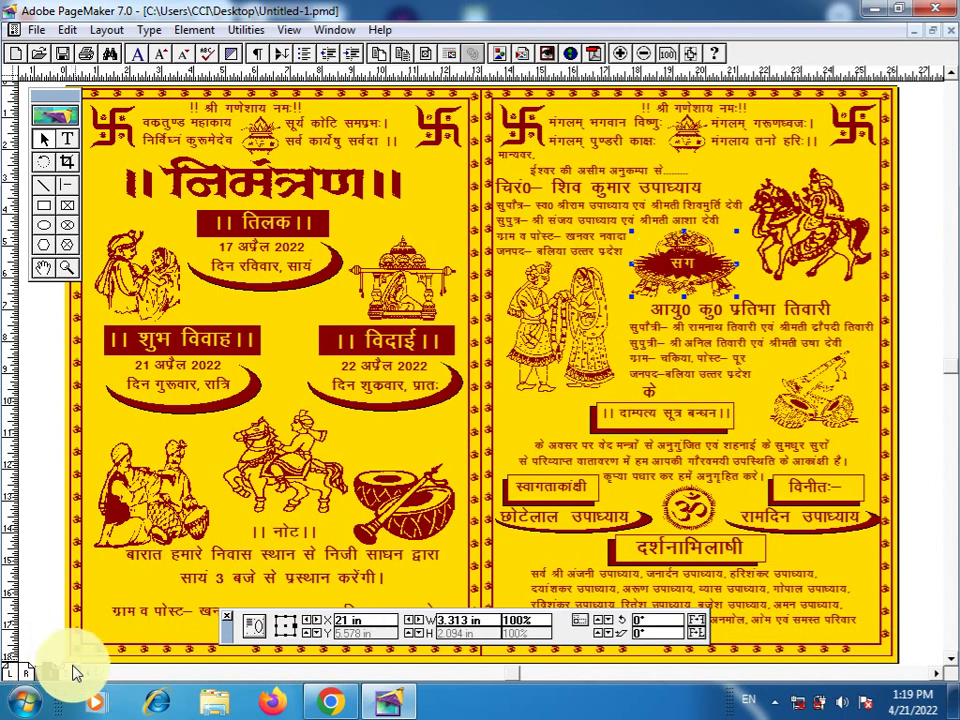
pyautogui.hotkey('ctrl', '1')
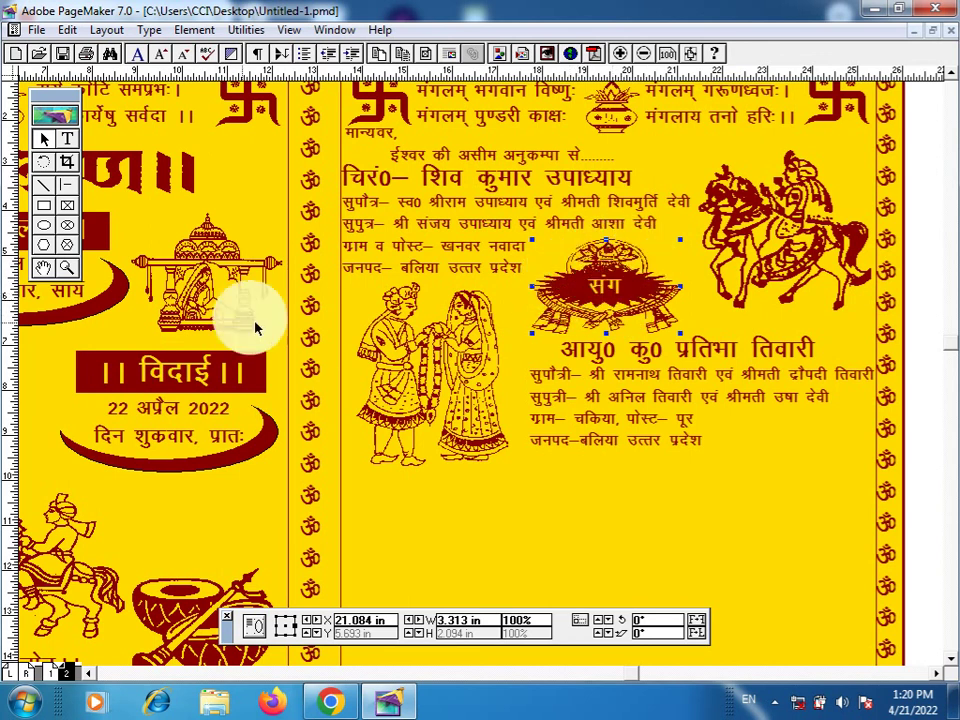
# Draw a trial 28-sided starburst with 28% star inset, about 3.485 by 1.25 in, below the bride's details, and delete it.
pyautogui.doubleClick(43, 248)
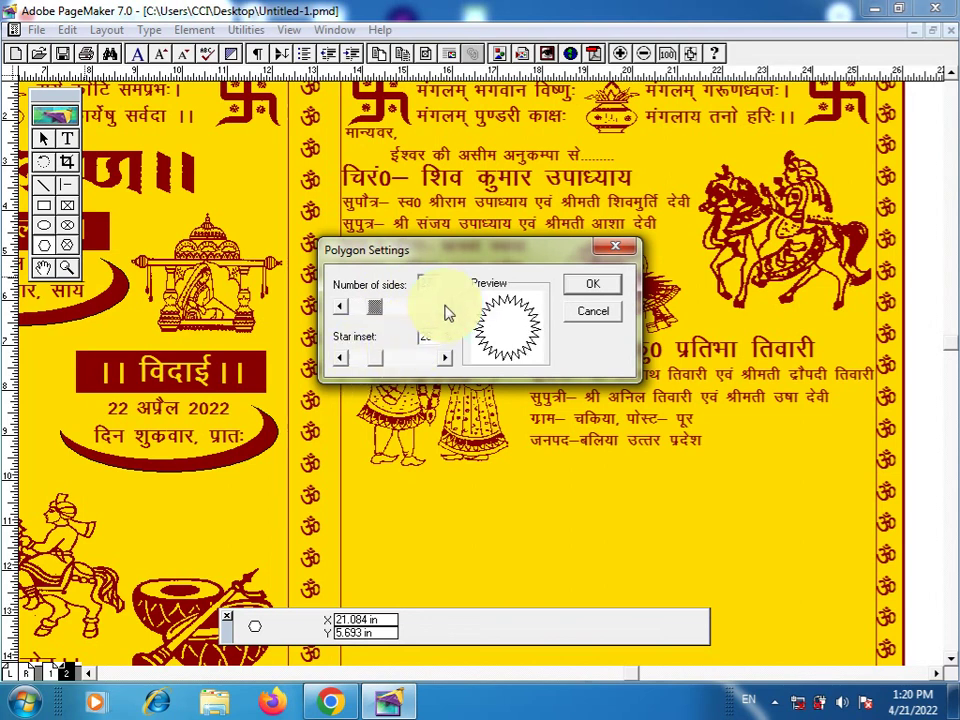
pyautogui.click(593, 288)
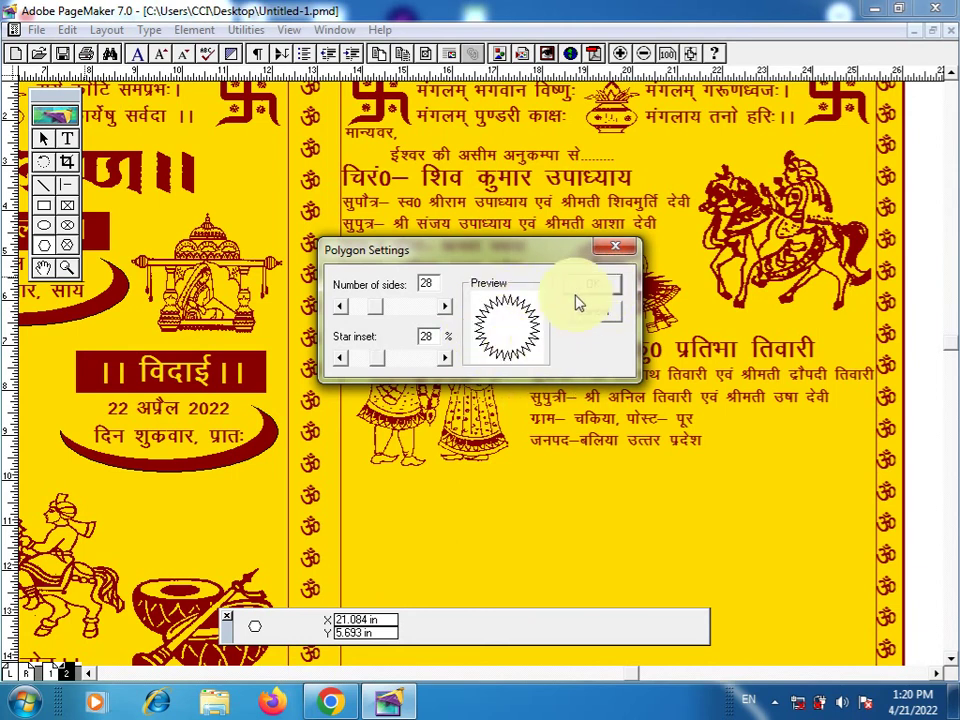
pyautogui.click(590, 297)
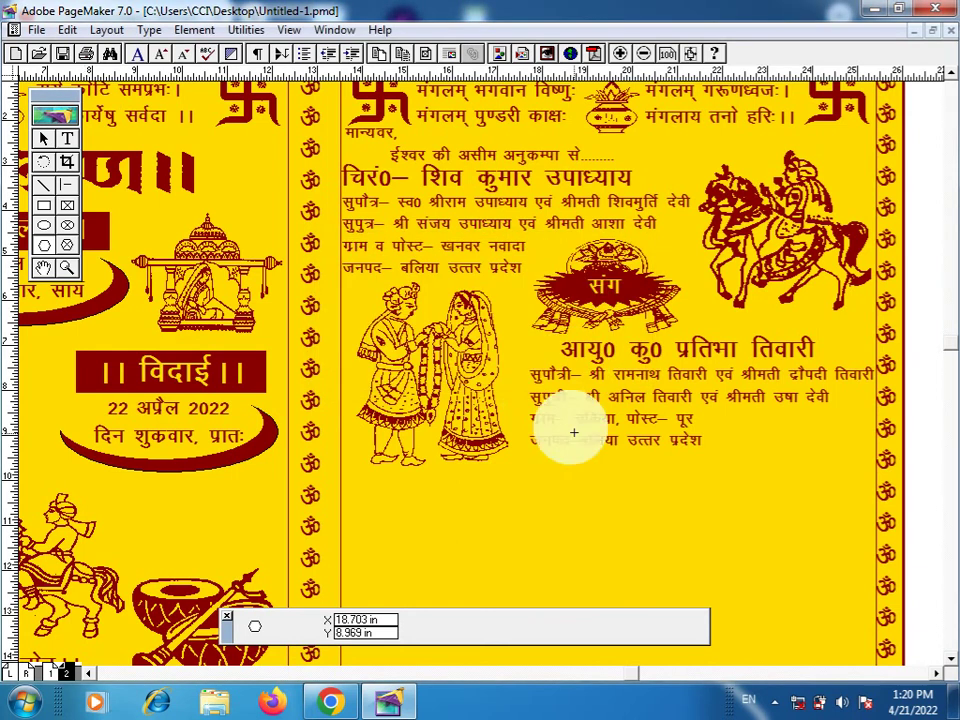
pyautogui.moveTo(537, 474); pyautogui.dragTo(691, 527)
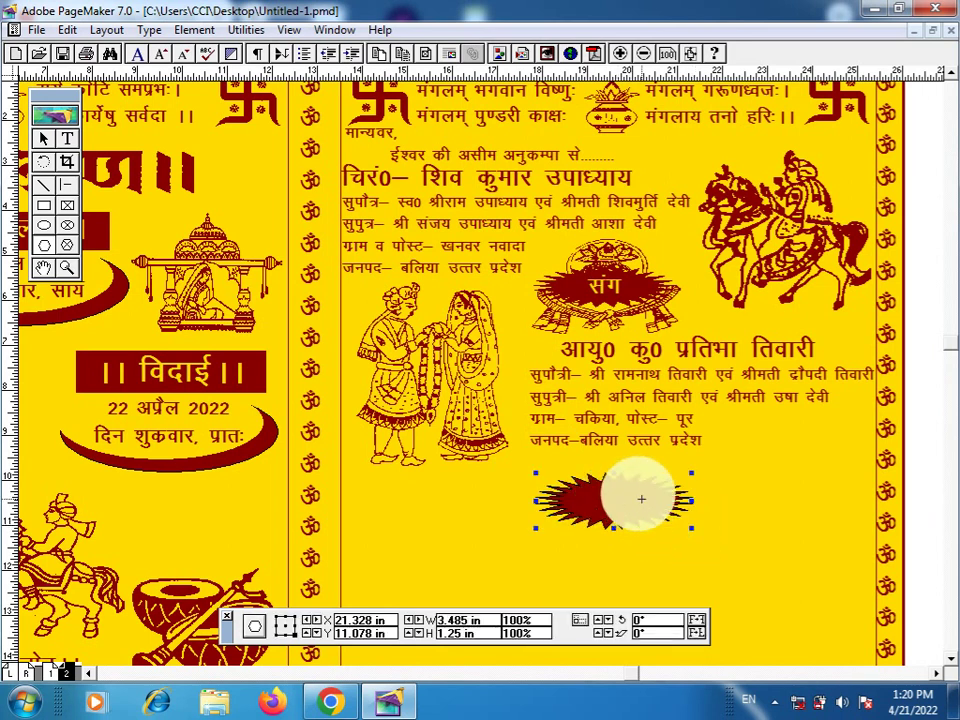
pyautogui.click(44, 141)
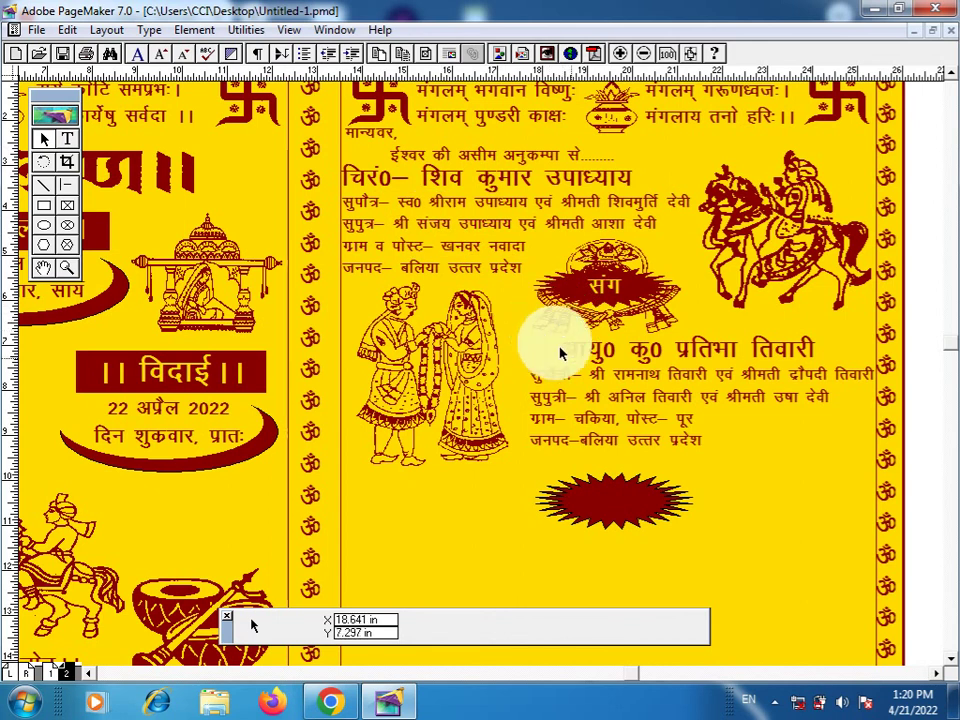
pyautogui.click(617, 487)
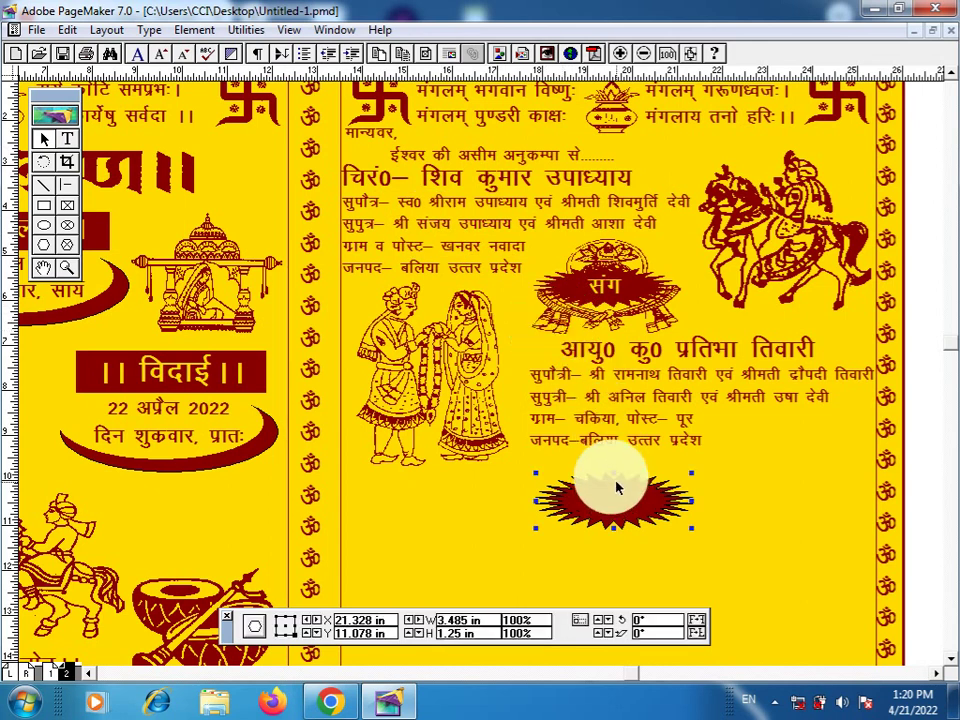
pyautogui.press('Delete')
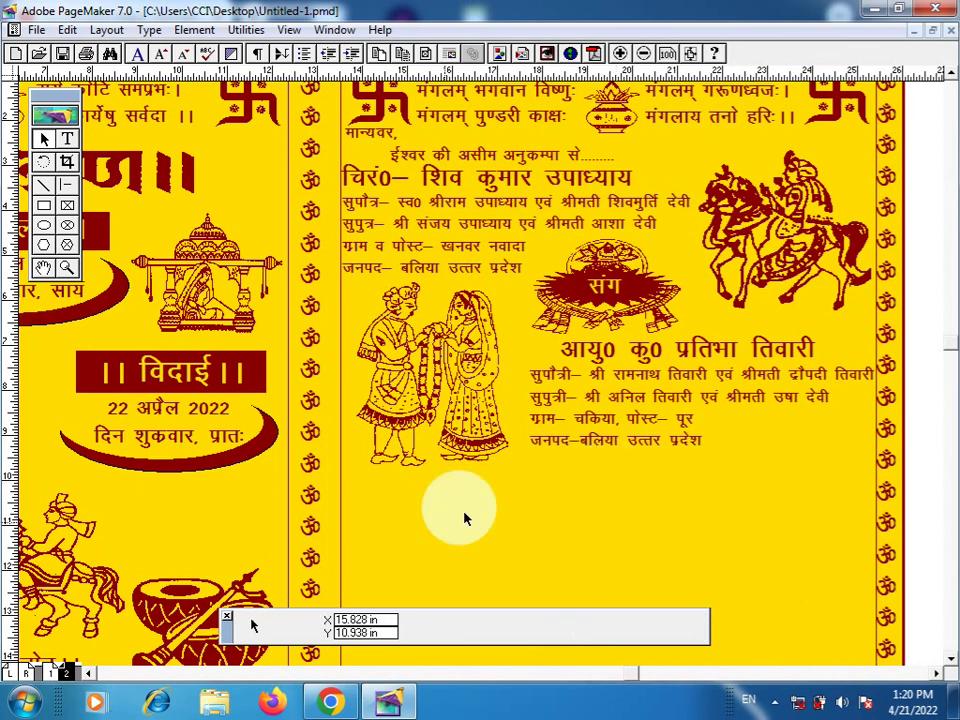
# Copy के, the दाम्पत्य सूत्र बन्धन box, the invitation message, the स्वागताकांक्षी and विनीतः boxes and the Om emblem from page 1 to page 2.
pyautogui.click(45, 672)
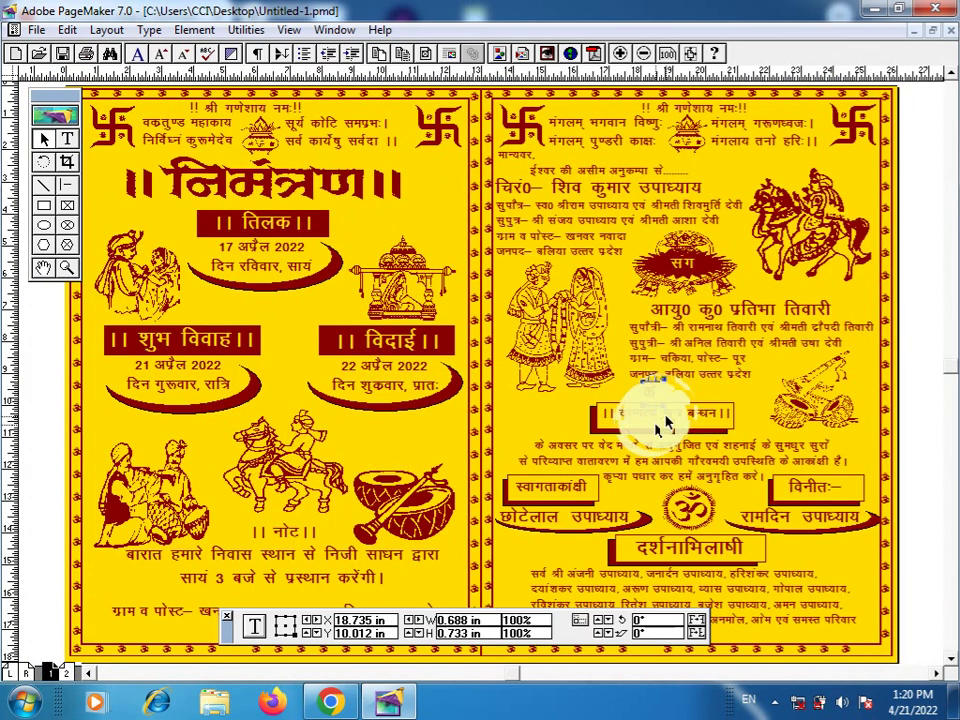
pyautogui.click(670, 418)
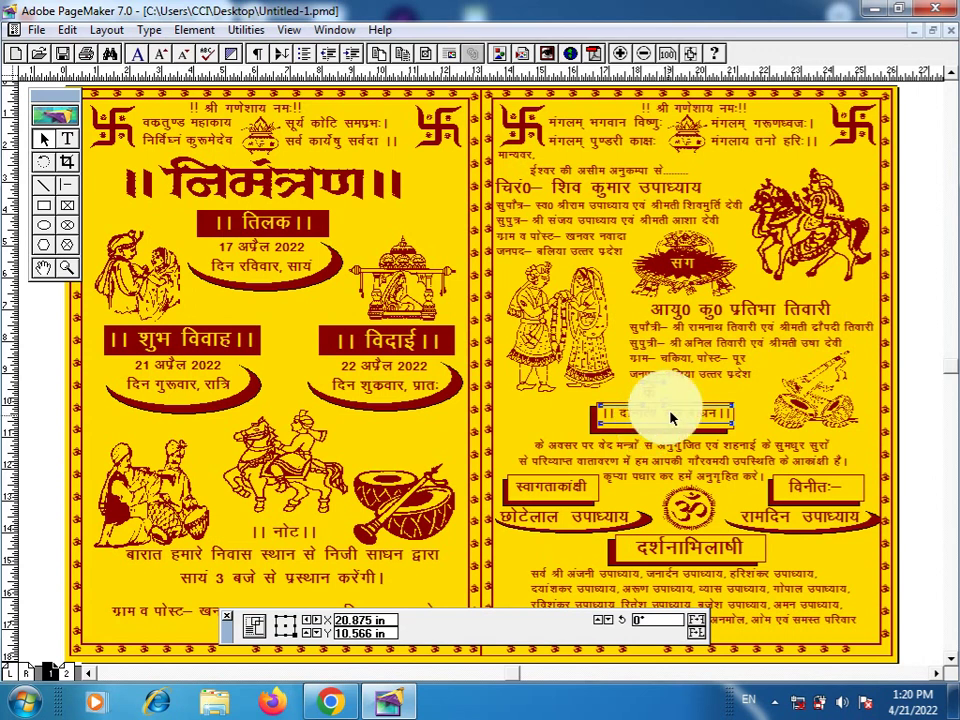
pyautogui.keyDown('shift'); pyautogui.click(645, 460); pyautogui.keyUp('shift')
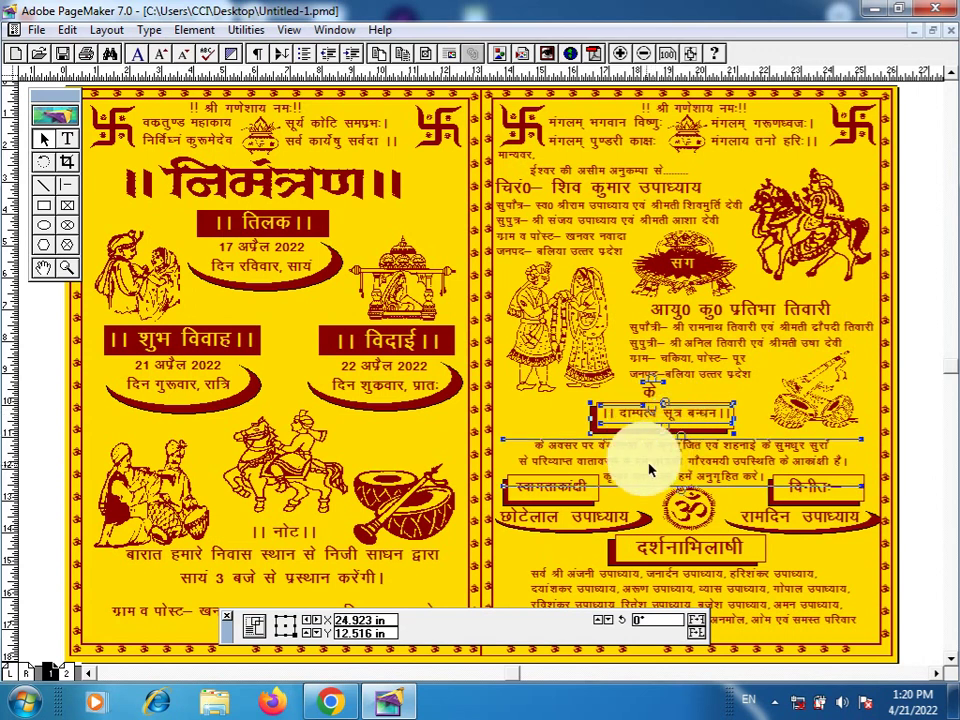
pyautogui.keyDown('shift'); pyautogui.click(580, 495); pyautogui.keyUp('shift')
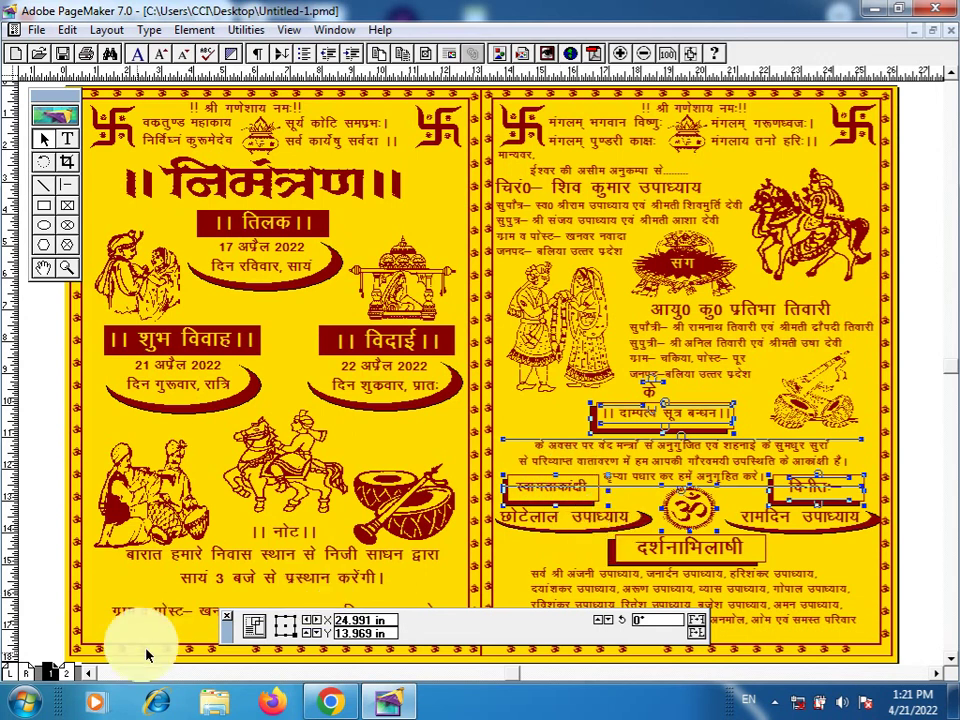
pyautogui.click(67, 674)
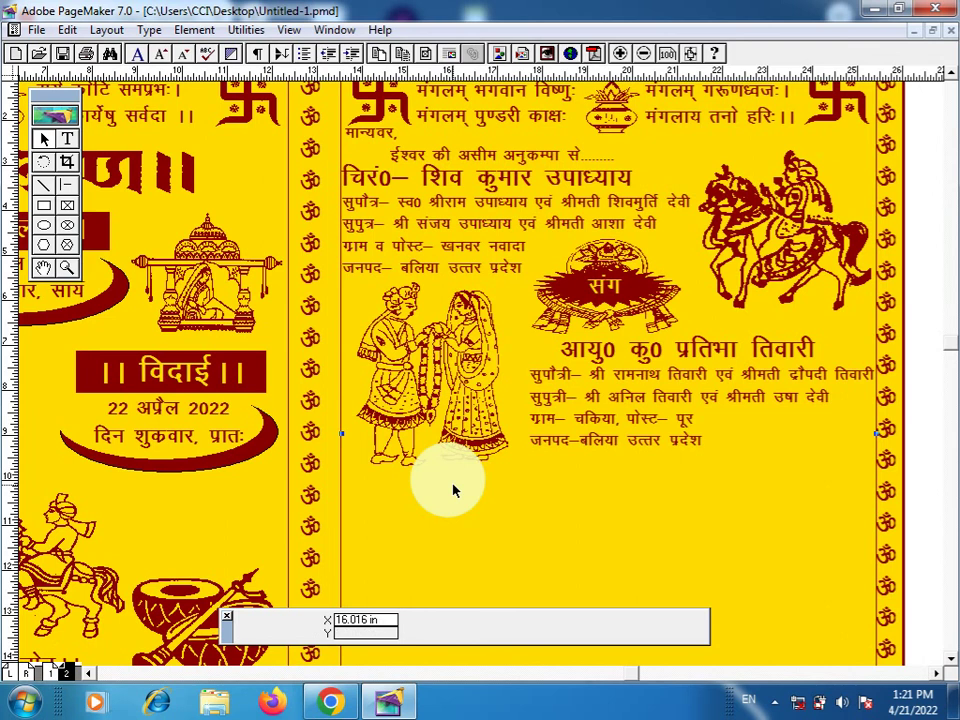
pyautogui.hotkey('ctrl', 'v')
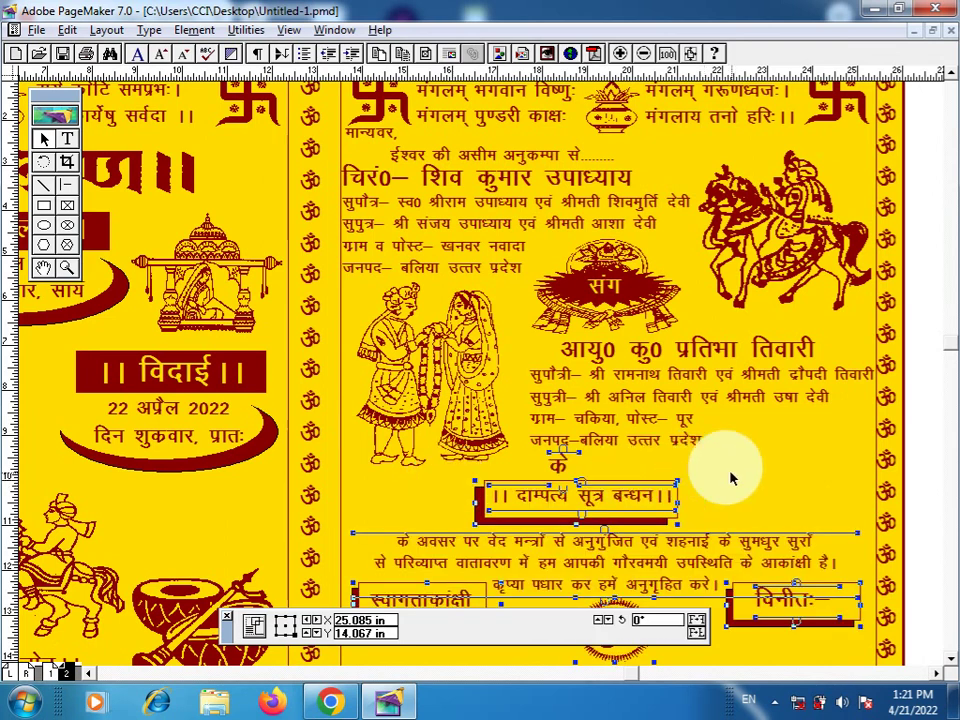
pyautogui.moveTo(728, 475); pyautogui.dragTo(775, 246)
pyautogui.moveTo(760, 470); pyautogui.dragTo(748, 454)
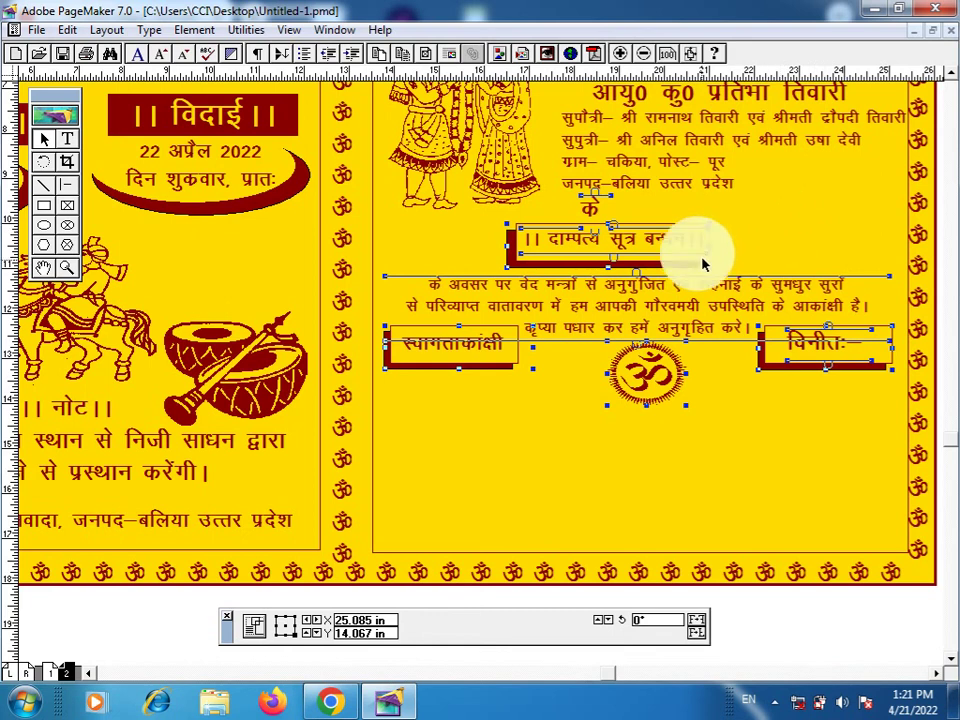
# Copy the shehnai-and-drums artwork from page 1 and paste it beside the दाम्पत्य सूत्र बन्धन box on page 2.
pyautogui.click(58, 672)
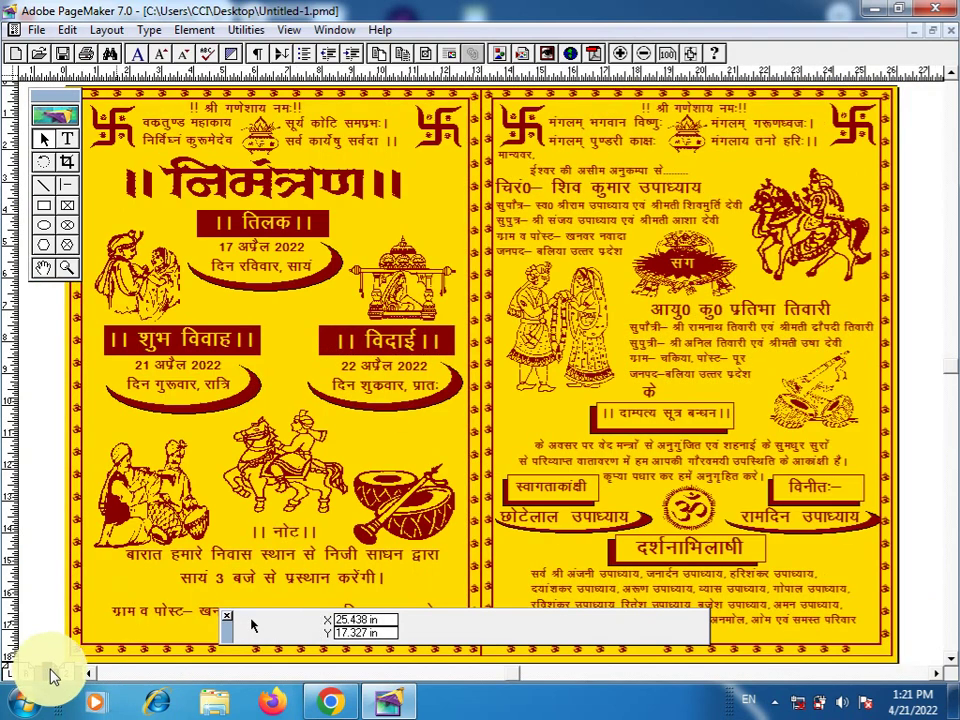
pyautogui.click(800, 413)
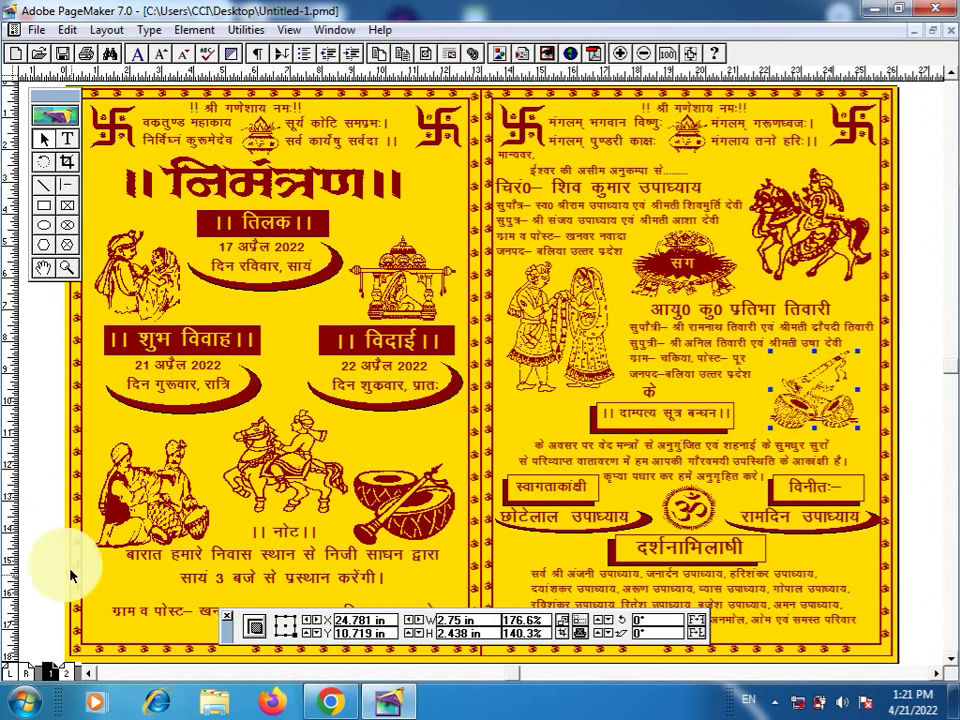
pyautogui.click(66, 672)
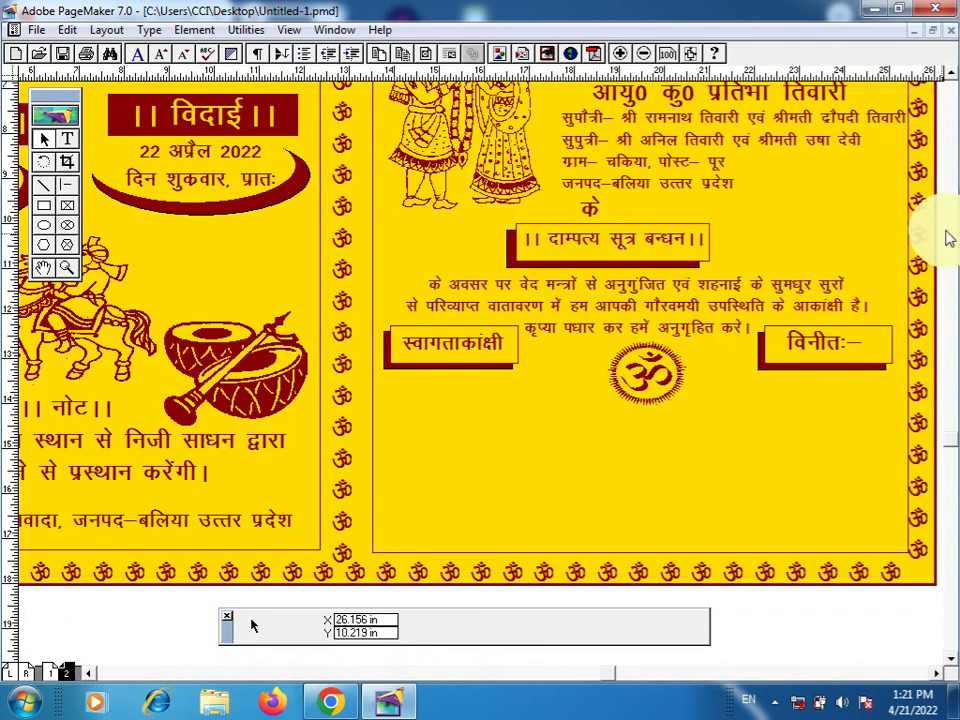
pyautogui.click(845, 205)
pyautogui.hotkey('ctrl', 'v')
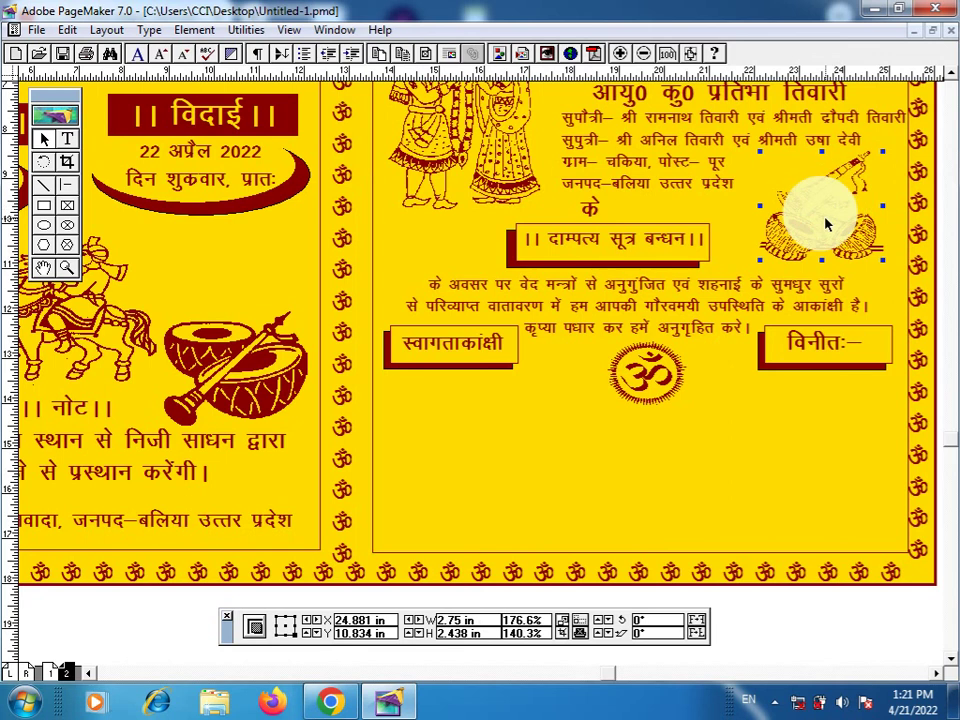
# Nudge the pasted shehnai-and-drums artwork left and slightly down to about X 24.681 in, Y 10.894 in.
pyautogui.press('Left')
pyautogui.press('Left')
pyautogui.press('Left')
pyautogui.press('Left')
pyautogui.press('Left')
pyautogui.press('Left')
pyautogui.press('Left')
pyautogui.press('Left')
pyautogui.press('Left')
pyautogui.press('Left')
pyautogui.press('Left')
pyautogui.press('Left')
pyautogui.press('Left')
pyautogui.press('Left')
pyautogui.press('Left')
pyautogui.press('Left')
pyautogui.press('Left')
pyautogui.press('Left')
pyautogui.press('Left')
pyautogui.press('Left')
pyautogui.press('Down')
pyautogui.press('Down')
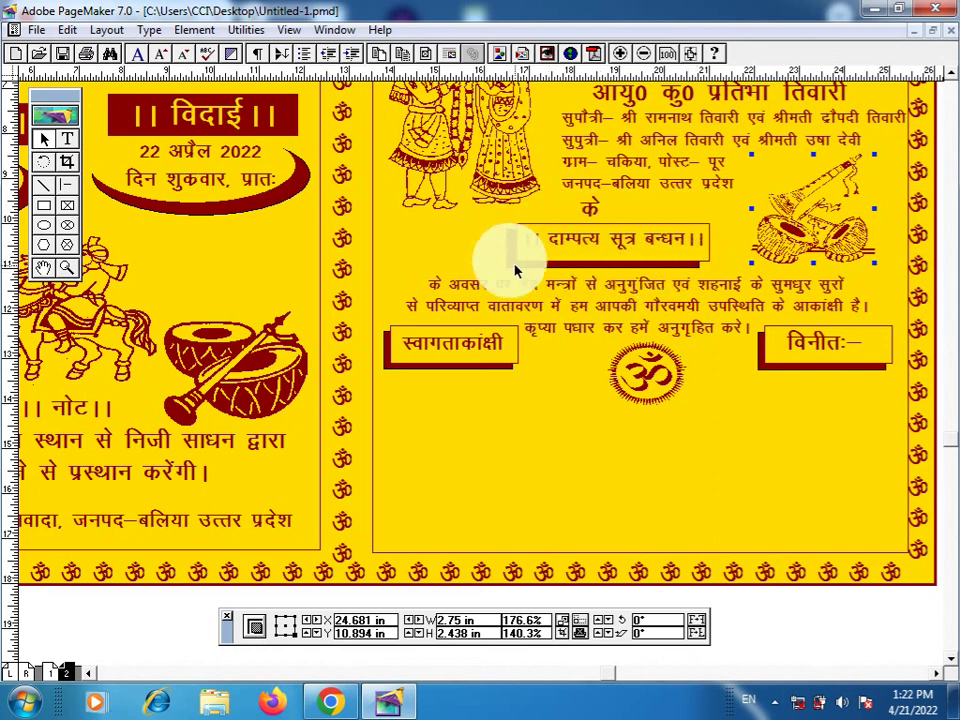
# Draw a trial red rectangle about 4.75 by 0.844 in below the Om emblem and overlap it with a yellow copy.
pyautogui.click(44, 207)
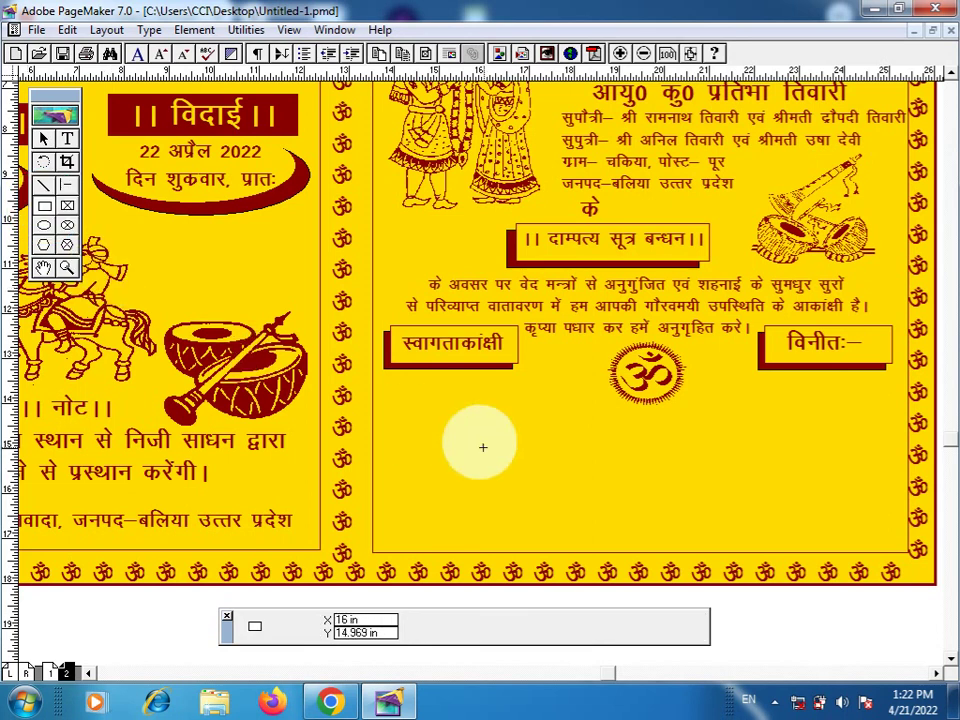
pyautogui.moveTo(481, 439); pyautogui.dragTo(694, 476)
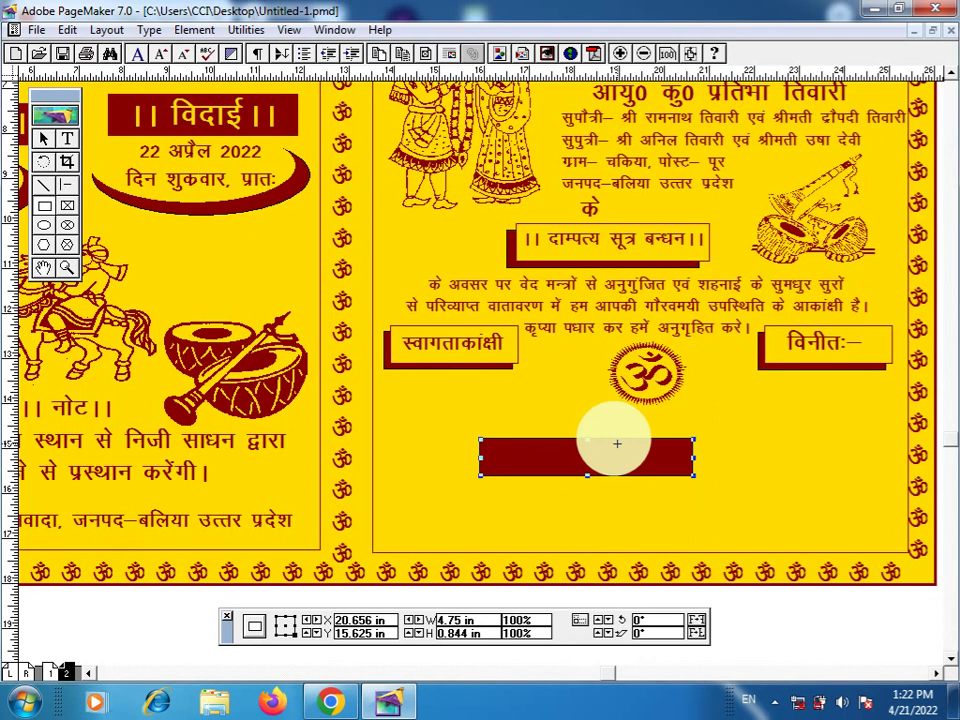
pyautogui.moveTo(617, 443)
pyautogui.mouseDown()
pyautogui.moveTo(634, 441)
pyautogui.moveTo(627, 451)
pyautogui.moveTo(617, 444)
pyautogui.moveTo(618, 453)
pyautogui.mouseUp()
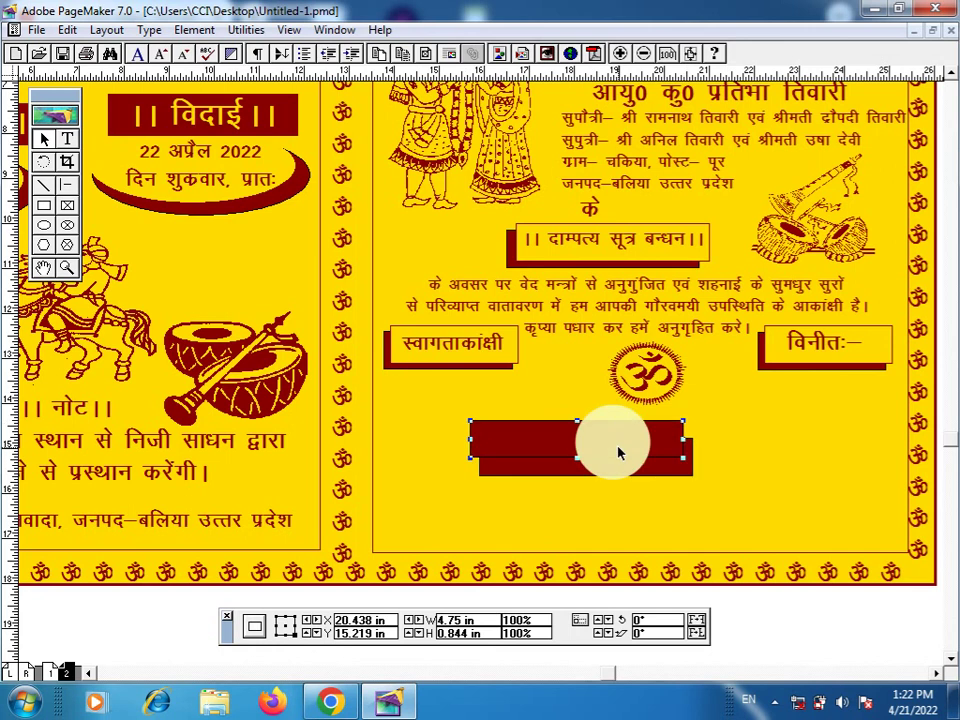
pyautogui.hotkey('ctrl', 'j')
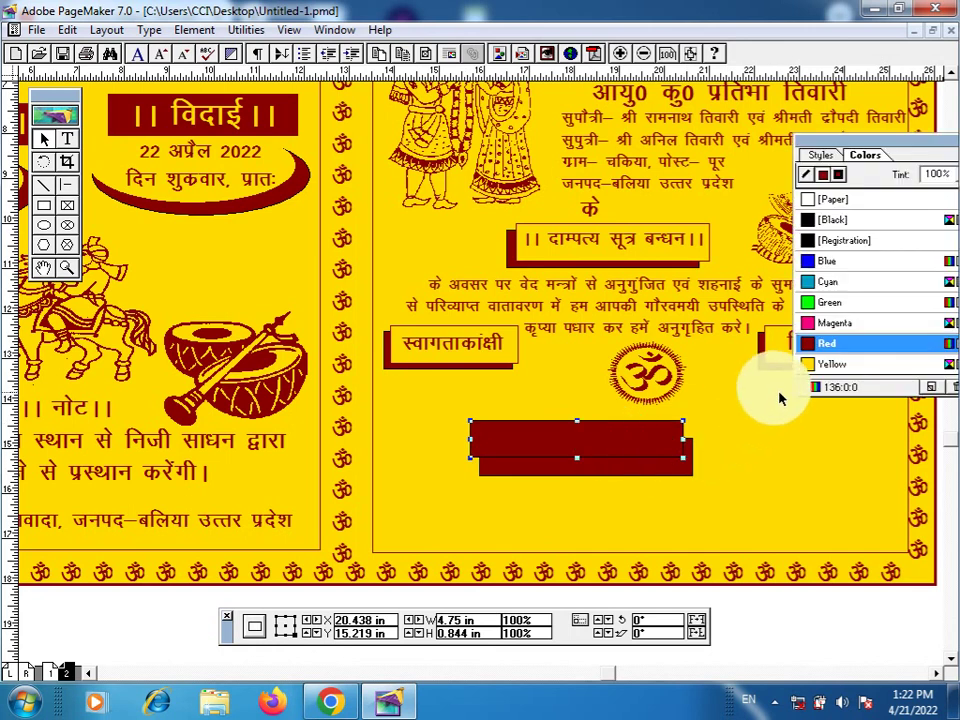
pyautogui.click(813, 368)
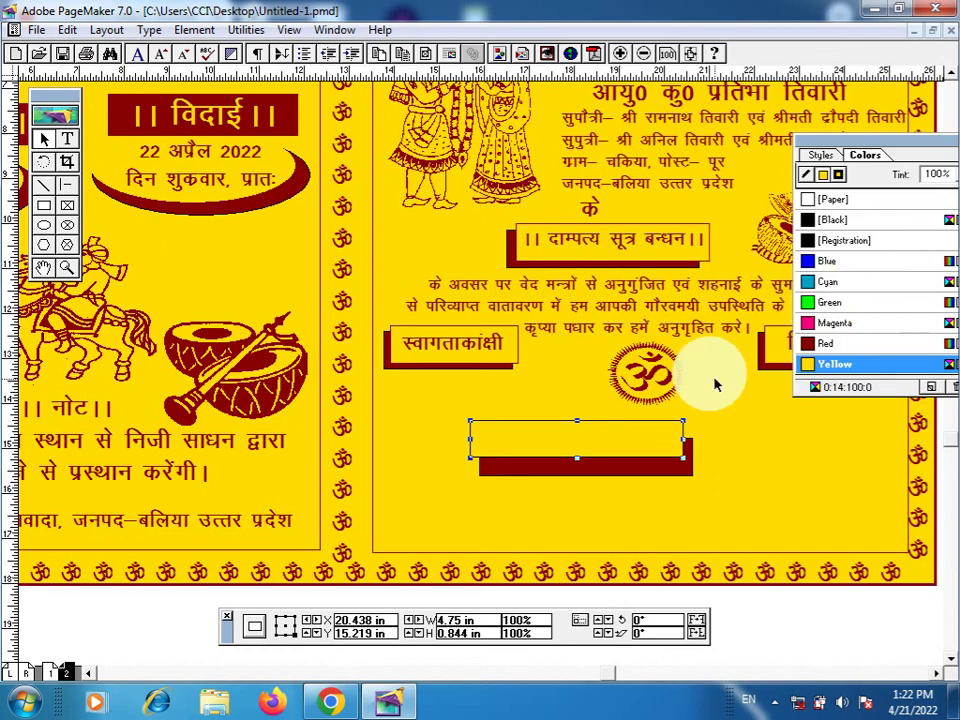
# Nudge the yellow rectangle right and down over the red one so only a thin red shadow shows at its left and lower edges.
pyautogui.press('Right')
pyautogui.press('Right')
pyautogui.press('Right')
pyautogui.press('Right')
pyautogui.press('Right')
pyautogui.press('Right')
pyautogui.press('Right')
pyautogui.press('Right')
pyautogui.press('Right')
pyautogui.press('Right')
pyautogui.press('Right')
pyautogui.press('Right')
pyautogui.press('Right')
pyautogui.press('Right')
pyautogui.press('Right')
pyautogui.press('Right')
pyautogui.press('Right')
pyautogui.press('Right')
pyautogui.press('Right')
pyautogui.press('Right')
pyautogui.press('Down')
pyautogui.press('Down')
pyautogui.press('Down')
pyautogui.press('Down')
pyautogui.press('Down')
pyautogui.press('Down')
pyautogui.press('Down')
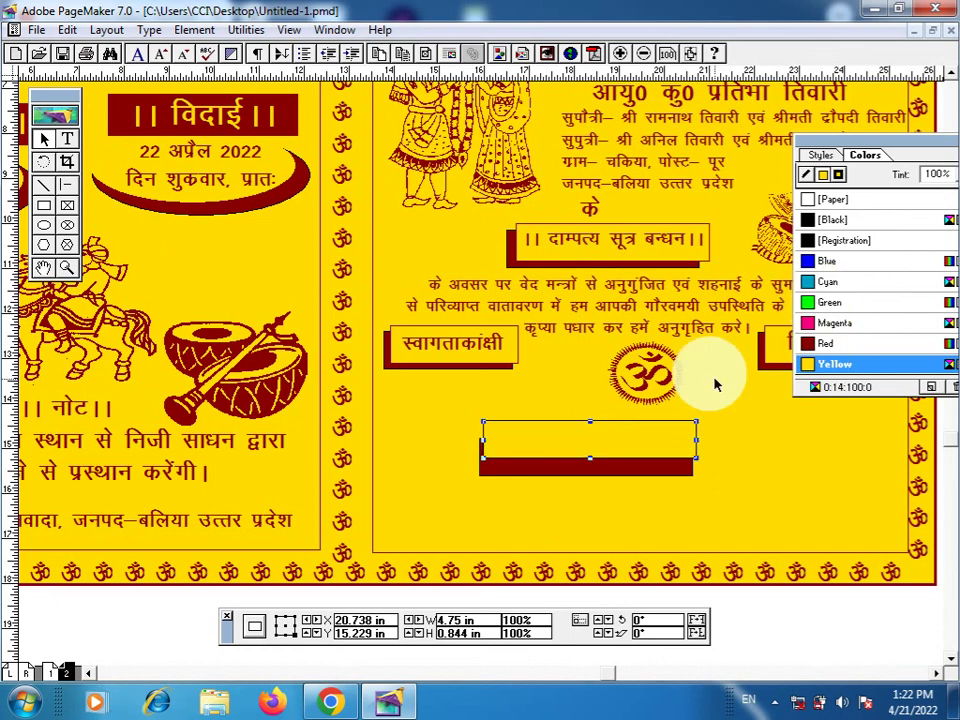
pyautogui.press('Down')
pyautogui.press('Down')
pyautogui.press('Down')
pyautogui.press('Down')
pyautogui.press('Down')
pyautogui.press('Down')
pyautogui.press('Down')
pyautogui.press('Down')
pyautogui.press('Down')
pyautogui.press('Down')
pyautogui.press('Down')
pyautogui.press('Down')
pyautogui.press('Down')
pyautogui.press('Down')
pyautogui.press('Down')
pyautogui.press('Down')
pyautogui.press('Down')
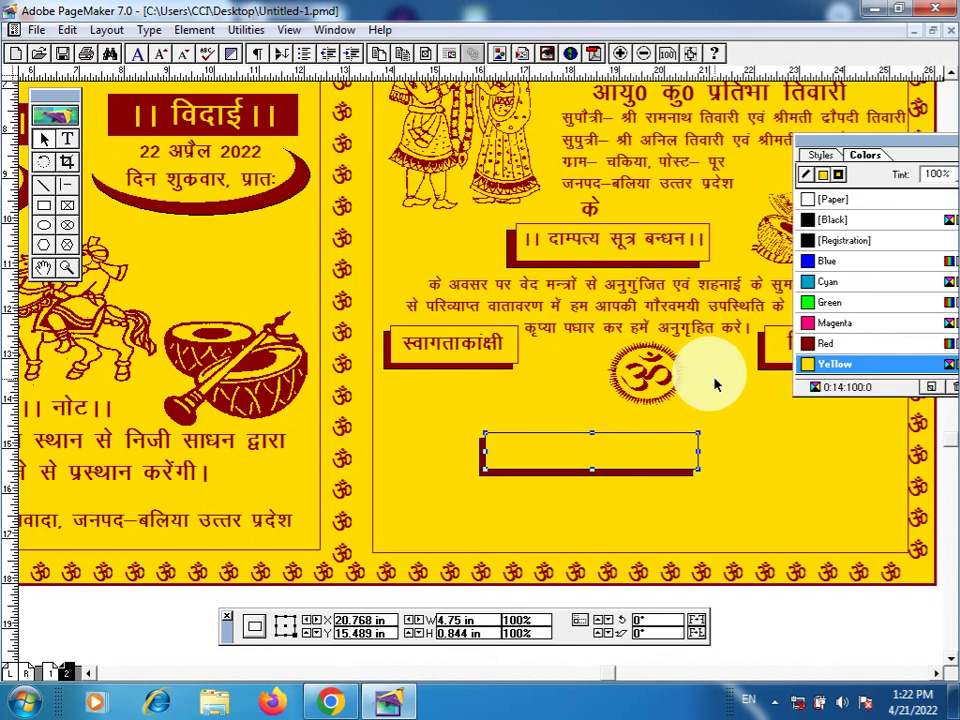
# Set the default colour back to Red and select the trial box's yellow and red rectangles together.
pyautogui.click(810, 636)
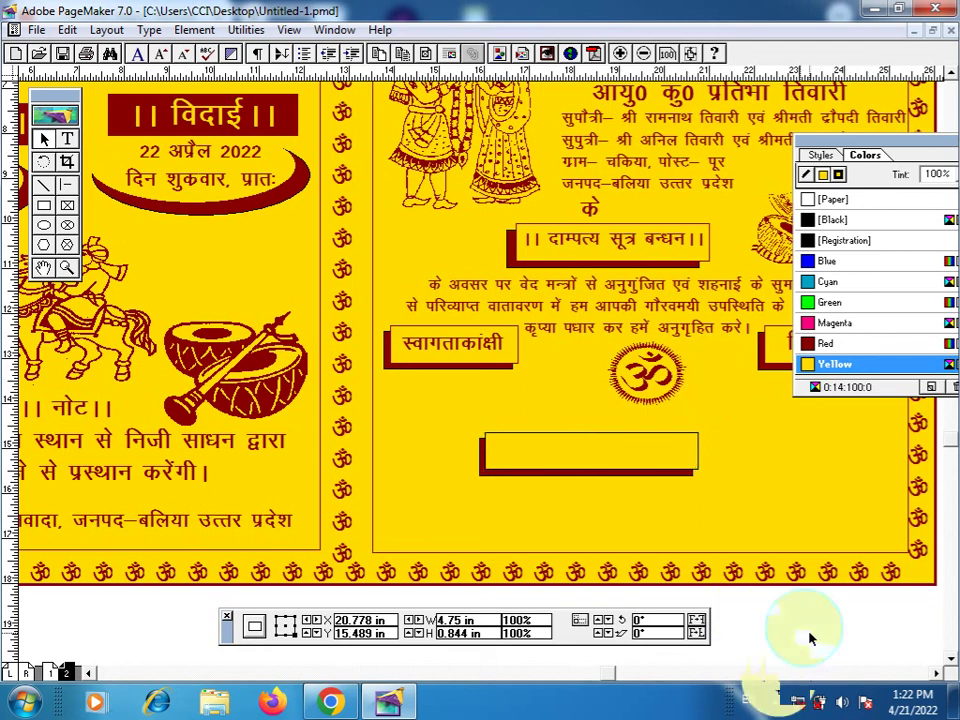
pyautogui.click(826, 343)
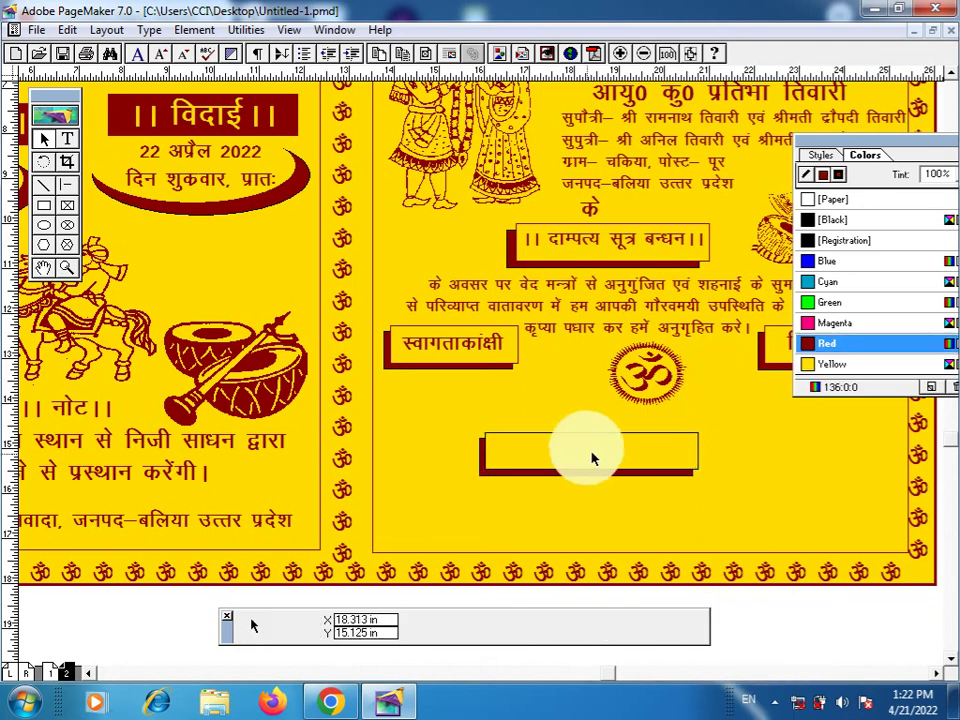
pyautogui.click(506, 468)
pyautogui.click(505, 478)
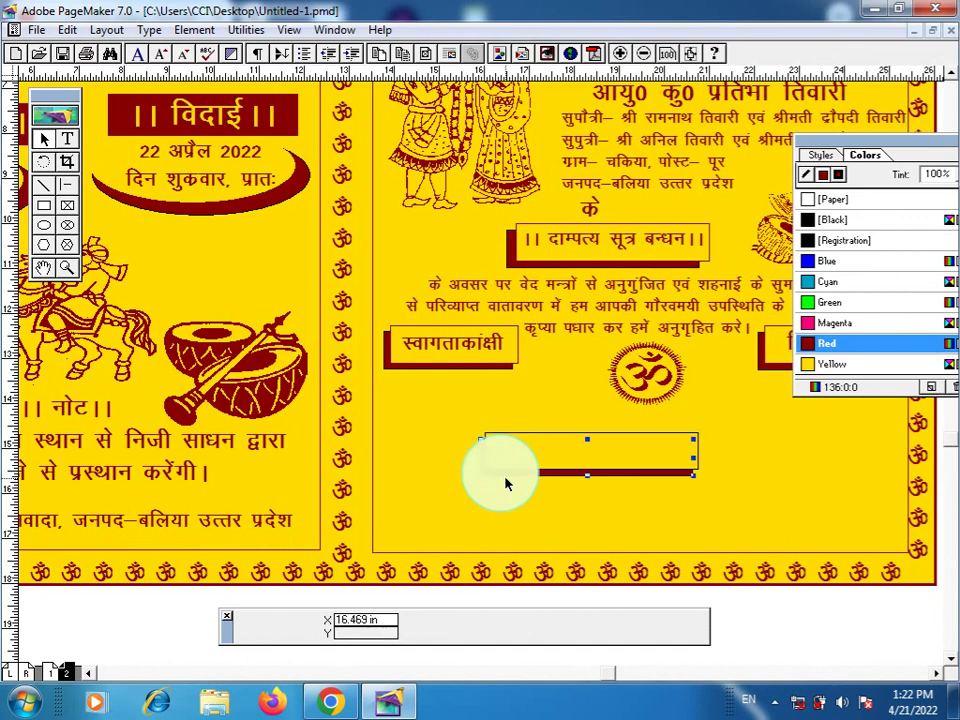
pyautogui.click(521, 461)
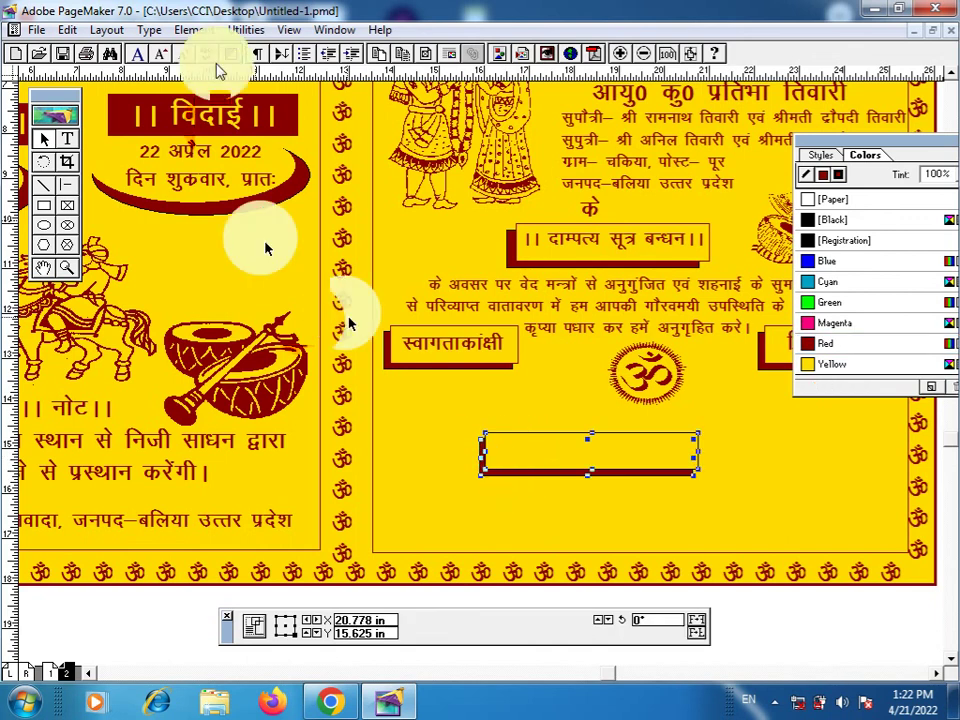
pyautogui.click(194, 31)
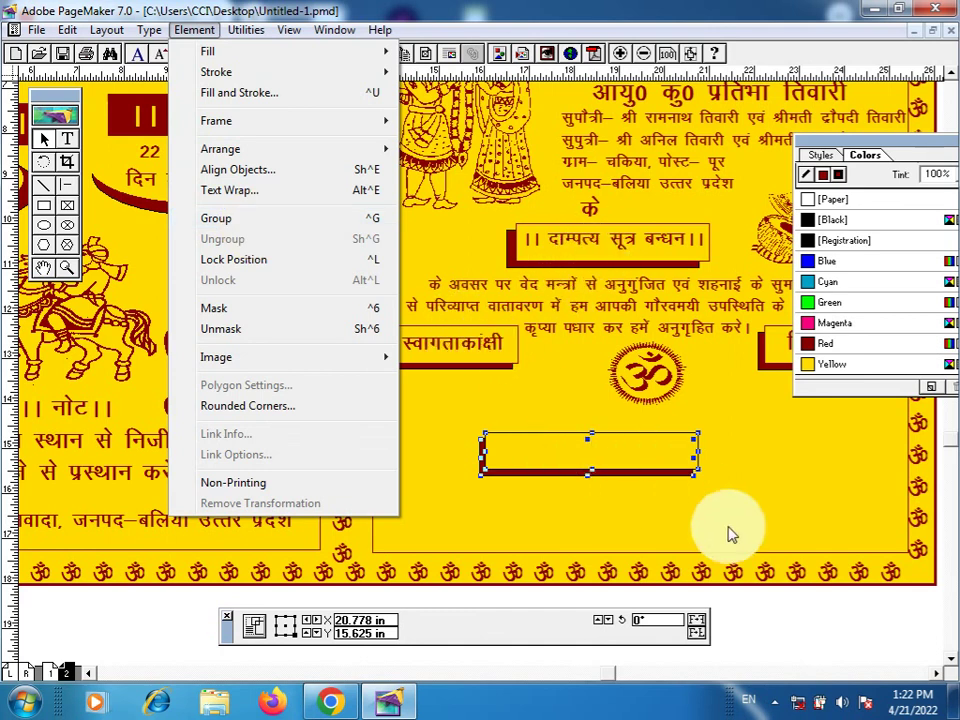
pyautogui.click(797, 634)
pyautogui.click(626, 411)
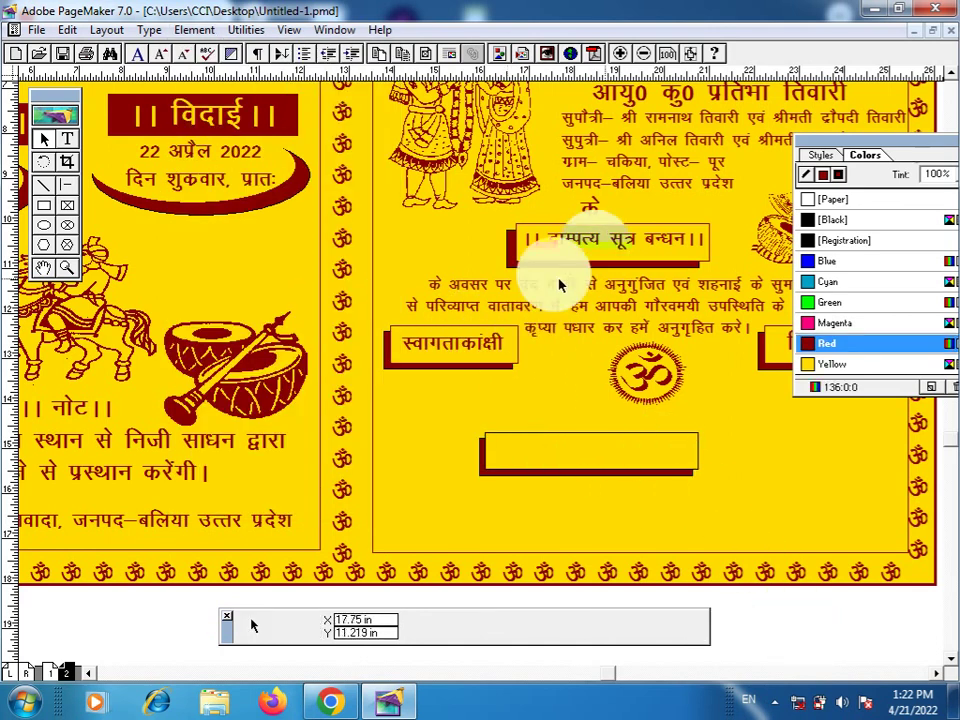
# Delete the yellow and red rectangles of the trial shadow box and close the Colors palette.
pyautogui.click(658, 444)
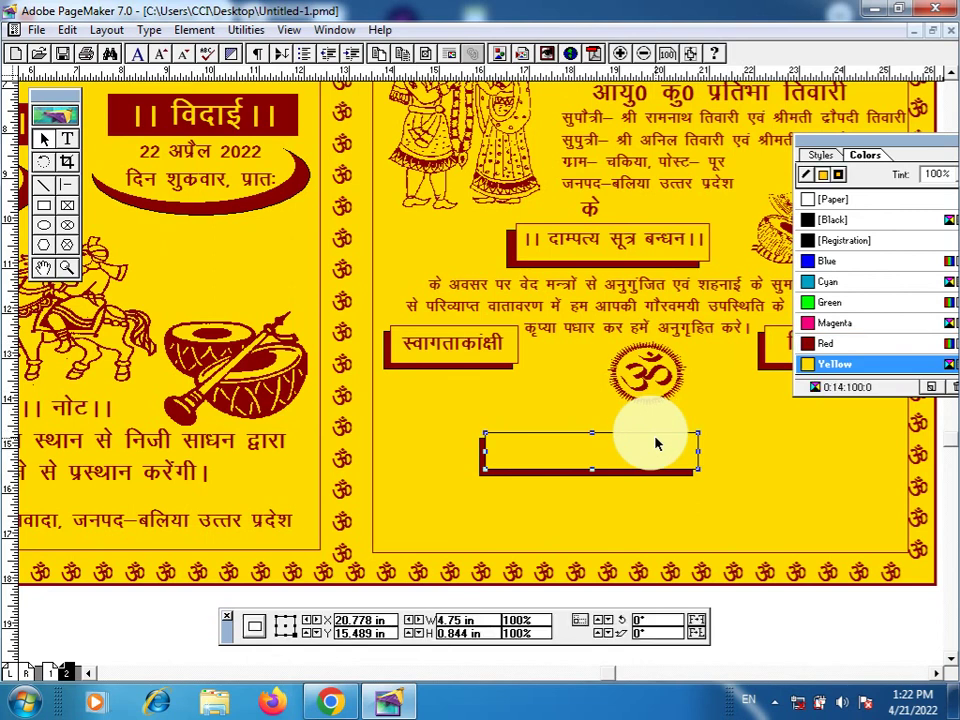
pyautogui.press('Delete')
pyautogui.click(652, 445)
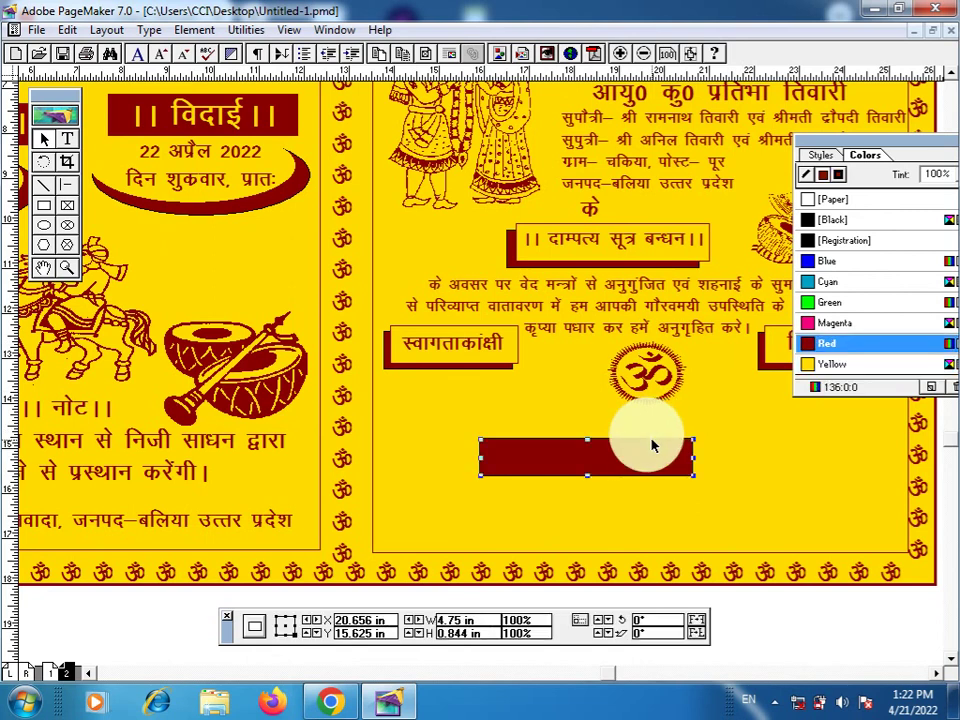
pyautogui.press('Delete')
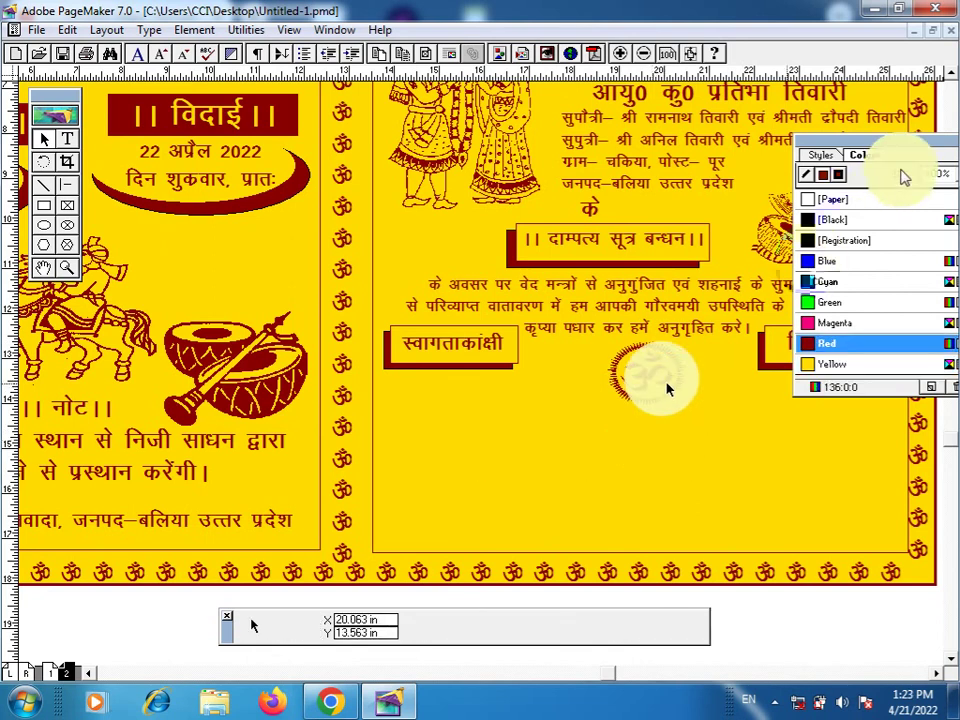
pyautogui.click(913, 147)
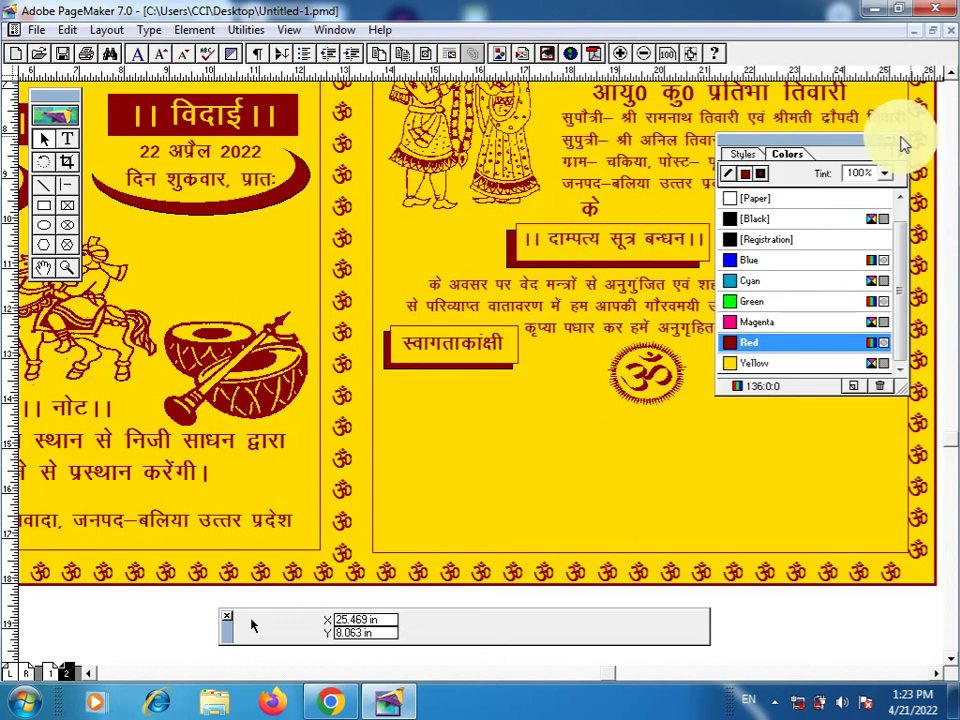
pyautogui.click(901, 144)
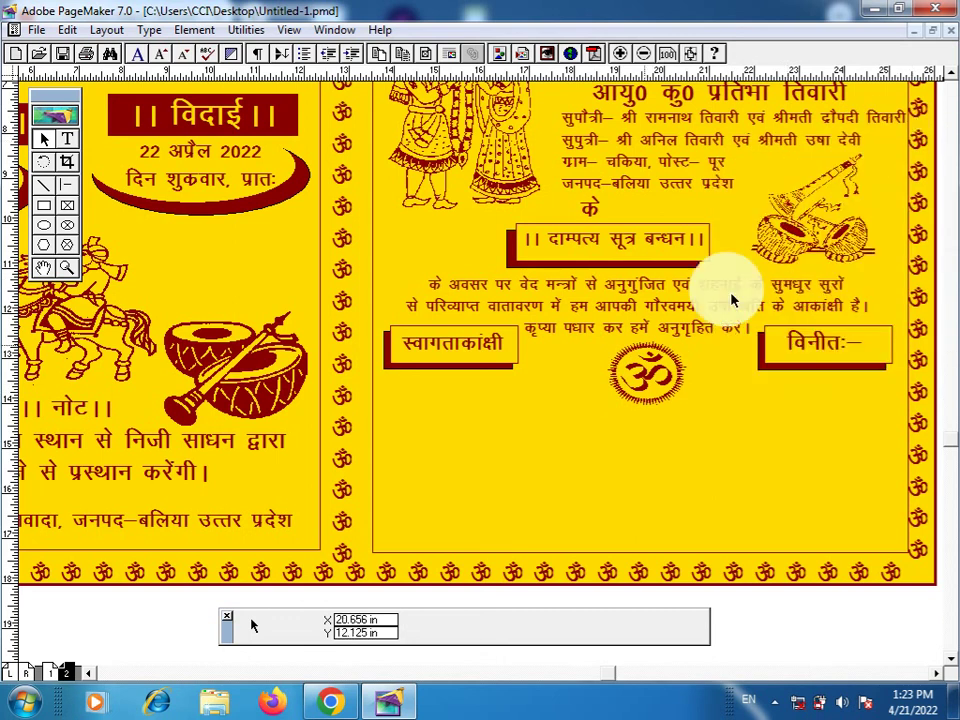
# Select the two hosts' names with their crescent shadows and the दर्शनाभिलाषी box on page 1.
pyautogui.click(64, 670)
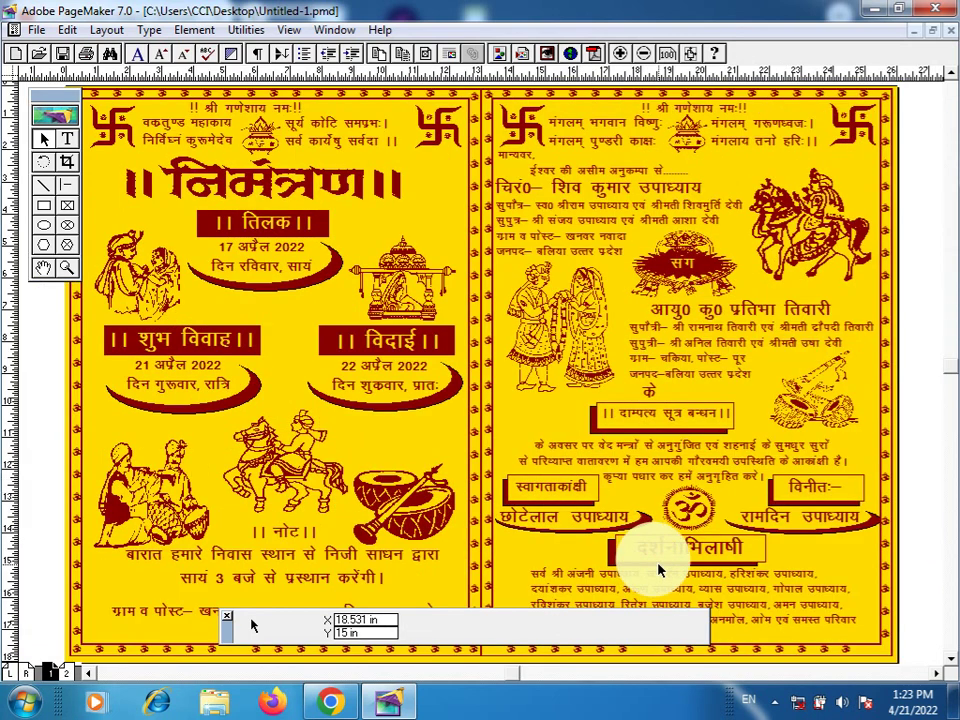
pyautogui.click(592, 538)
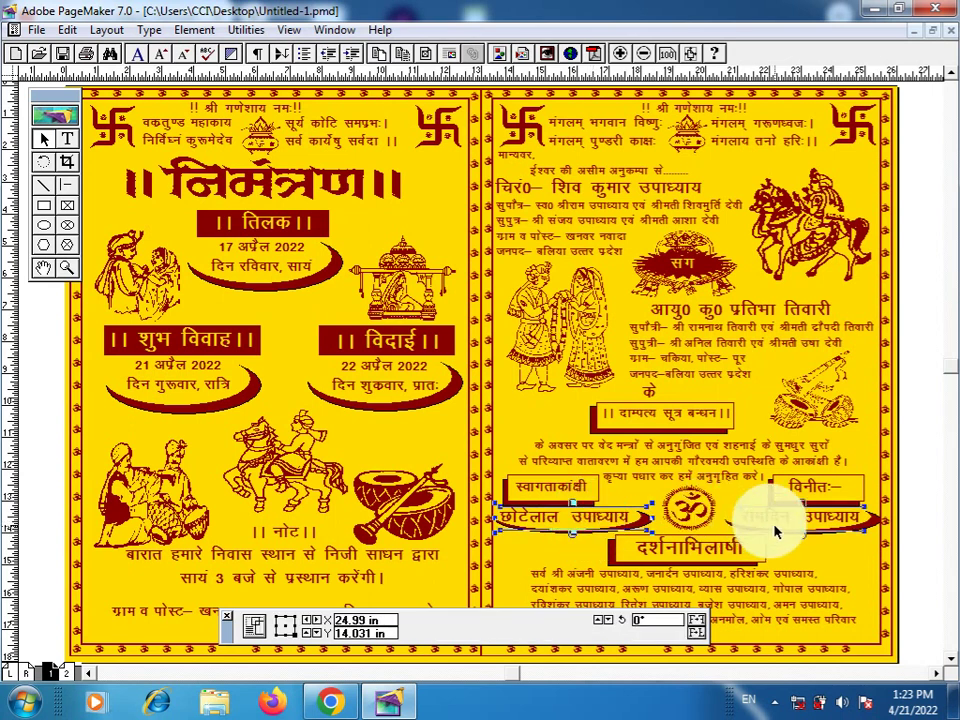
pyautogui.keyDown('shift'); pyautogui.click(860, 528); pyautogui.keyUp('shift')
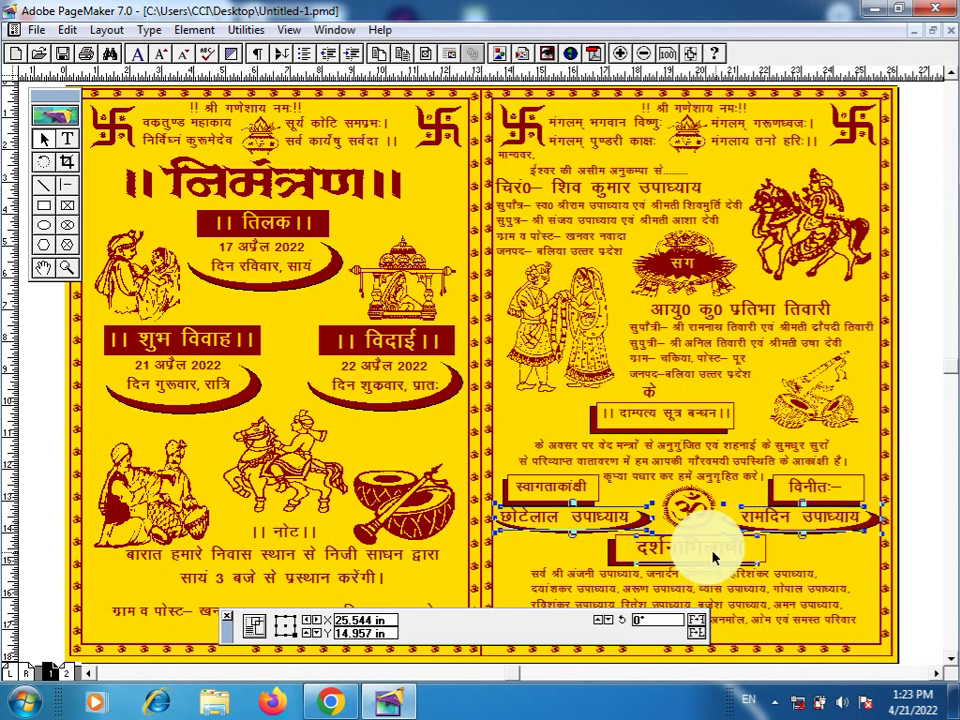